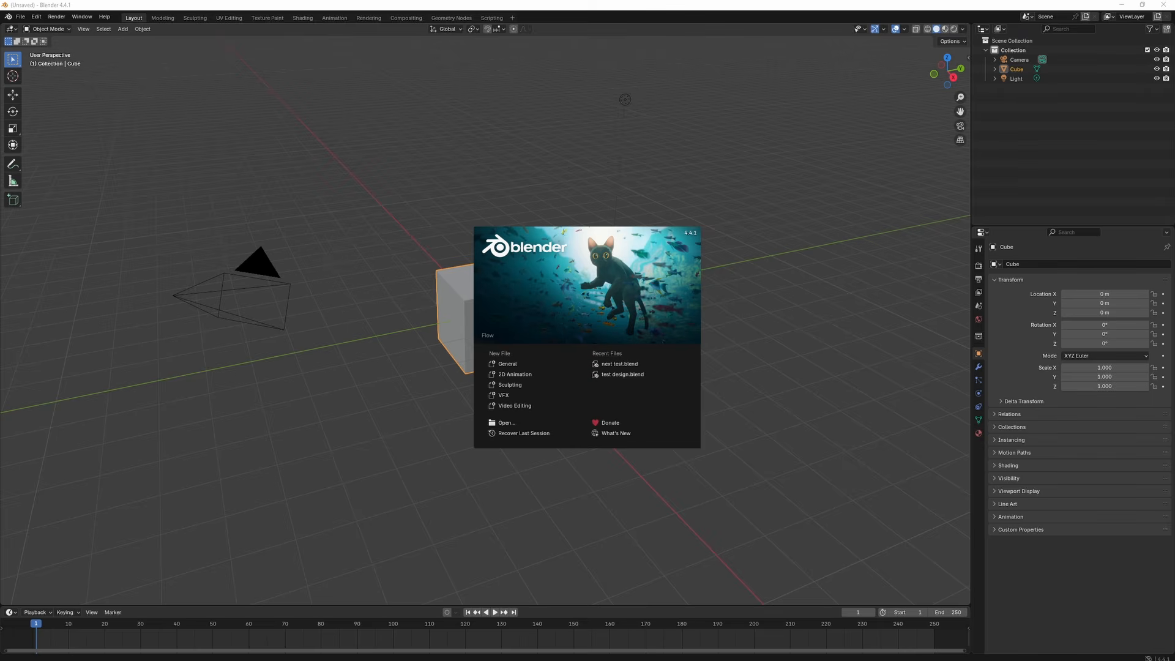
- Dismiss the start screen, select the default cube and switch it to Edit Mode
click(706, 326)
middle_drag(707, 331, 580, 336)
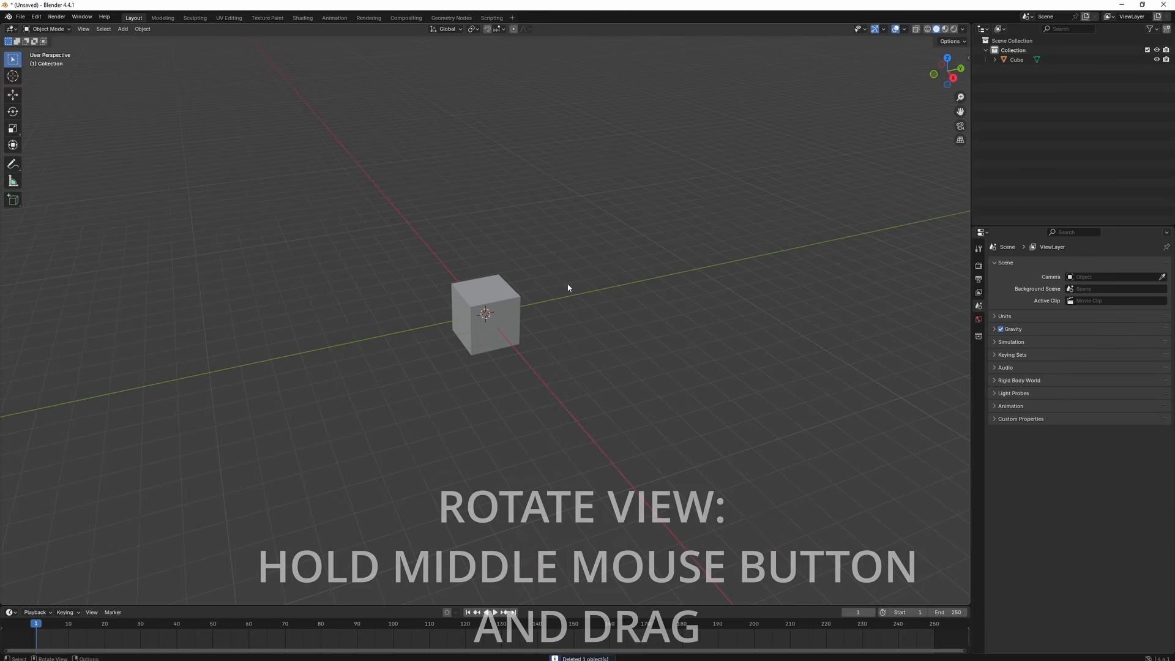
click(513, 302)
scroll(517, 302, up, 3)
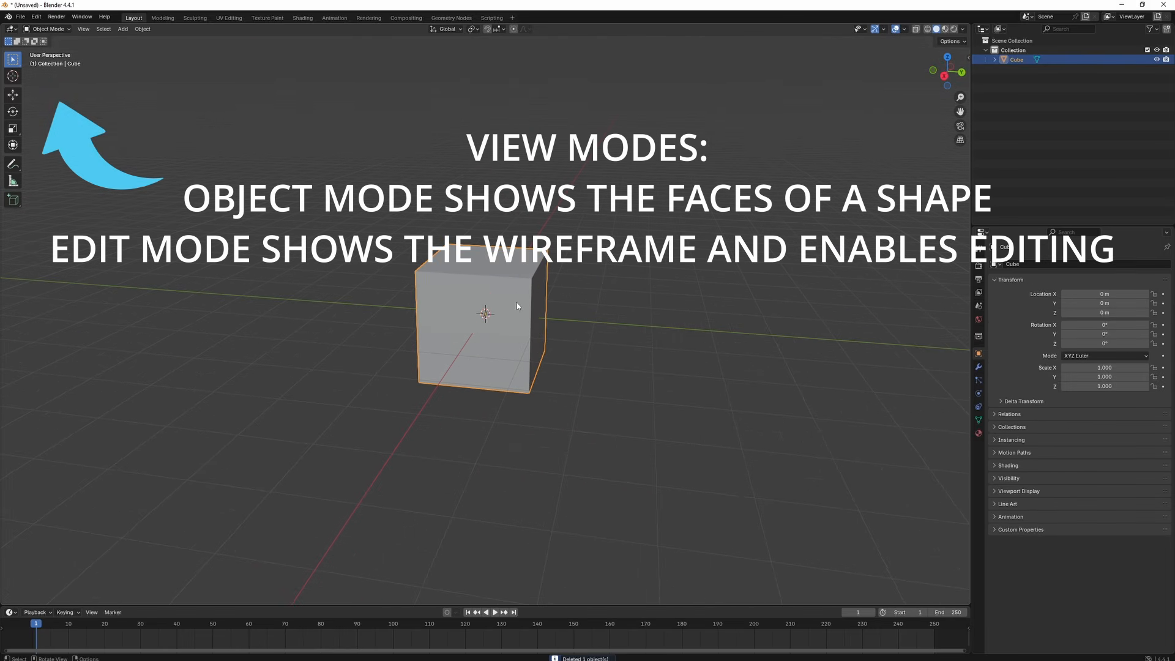
click(60, 31)
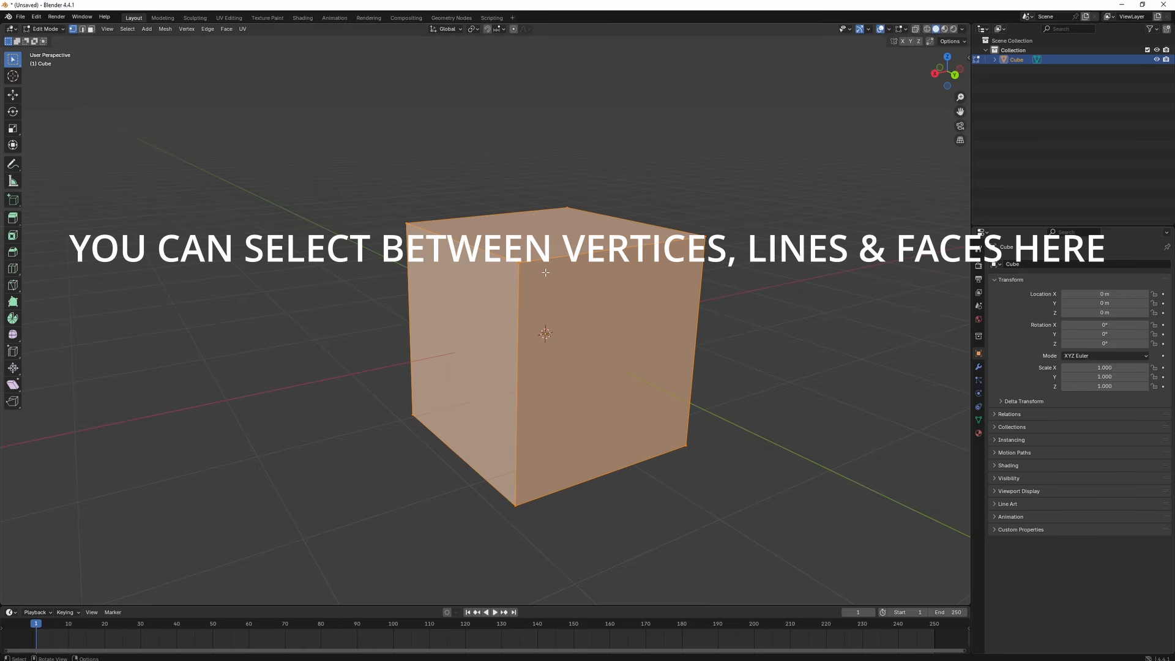
- Select the corner vertices around the cube's upper face one after another
click(523, 264)
click(688, 243)
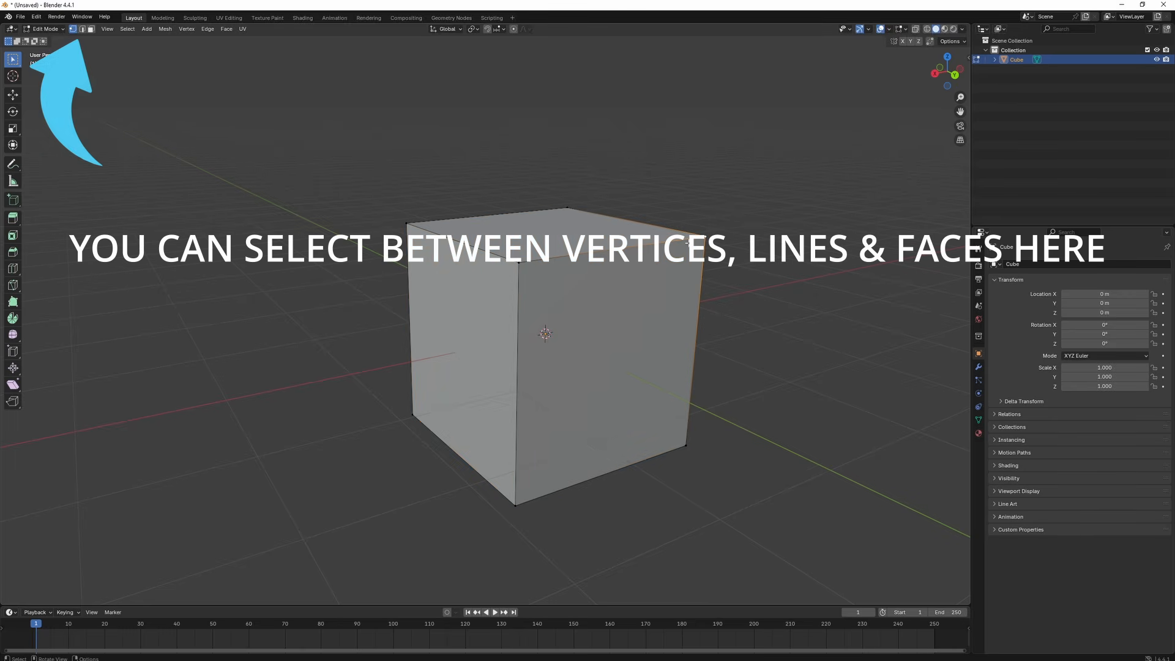
click(569, 206)
click(406, 221)
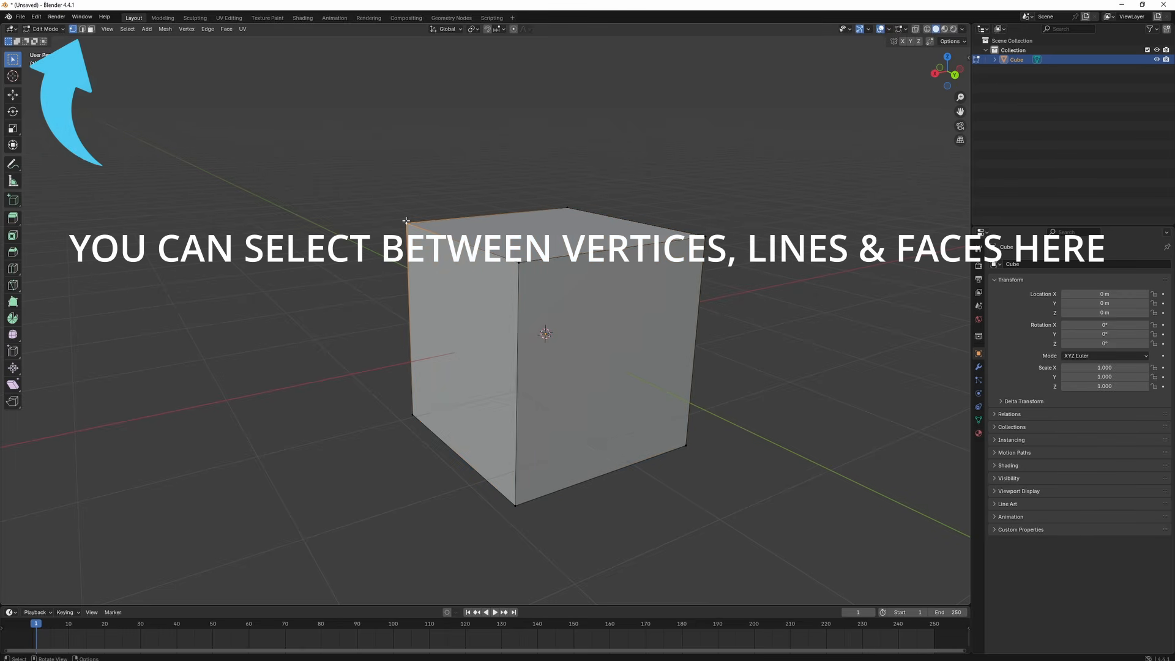
- Switch to edge selection and select several edges of the cube's upper face in turn
click(81, 28)
click(462, 253)
click(679, 239)
click(608, 213)
click(516, 212)
- Switch to face selection and select two side faces and the top face of the cube in turn
click(91, 29)
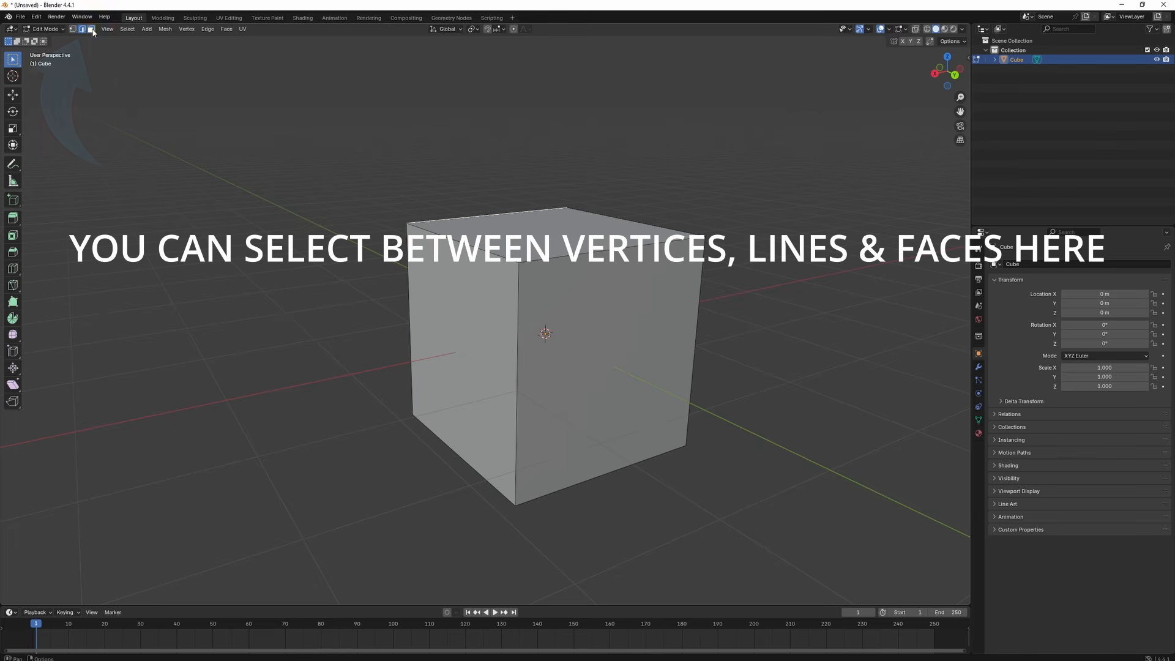
click(458, 303)
click(594, 311)
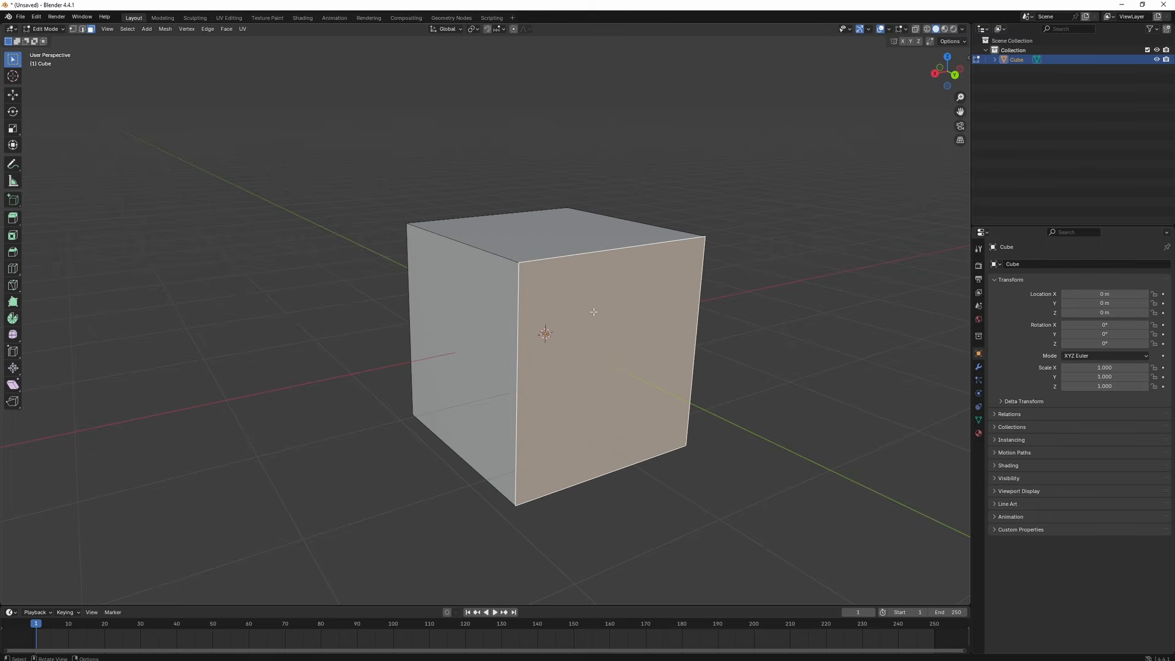
click(553, 234)
- Subdivide all faces of the cube twice, giving a four-by-four grid on each side
middle_drag(517, 271, 600, 279)
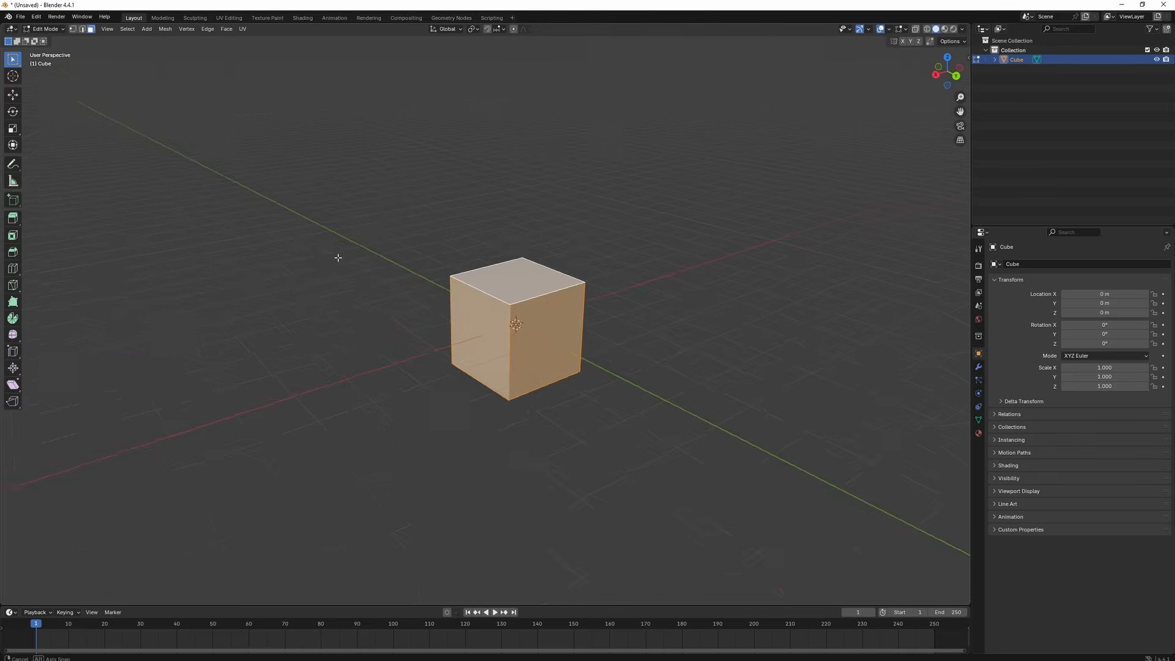
middle_drag(336, 255, 292, 249)
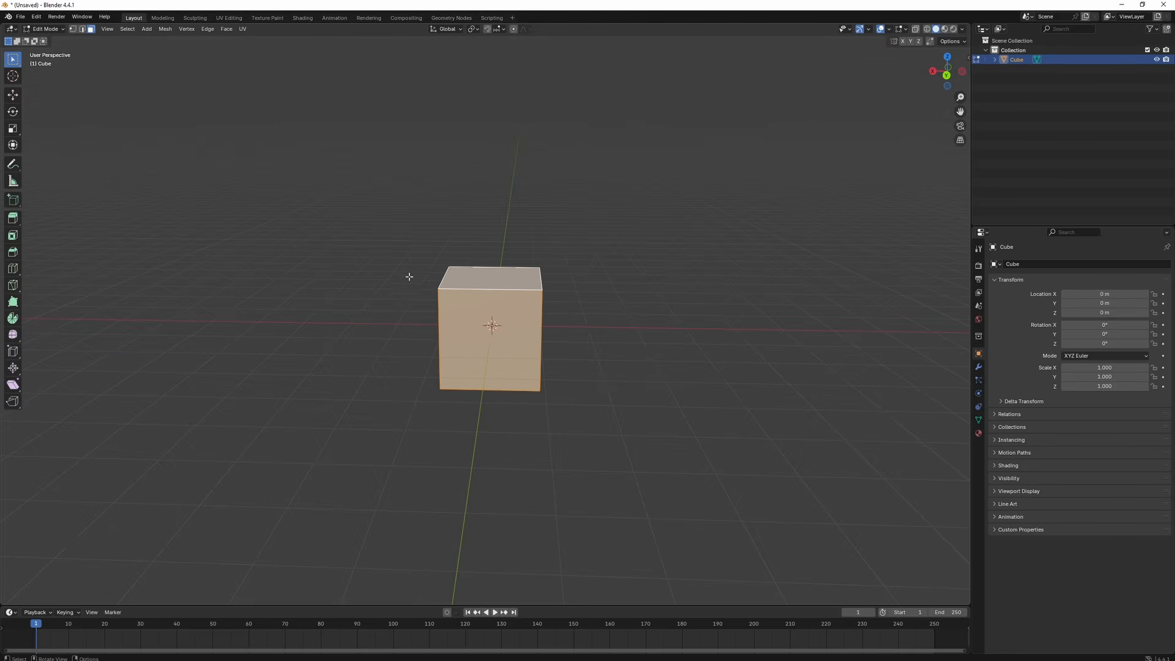
right_click(458, 298)
click(458, 295)
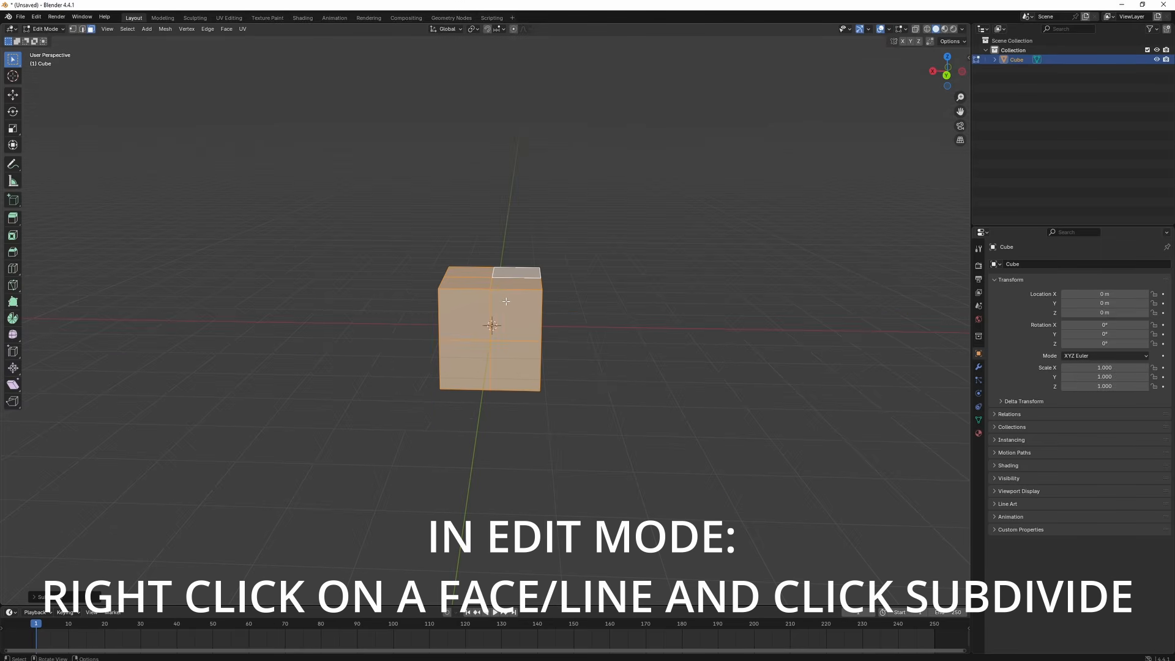
right_click(505, 301)
click(506, 305)
scroll(505, 303, up, 3)
middle_drag(505, 303, 442, 290)
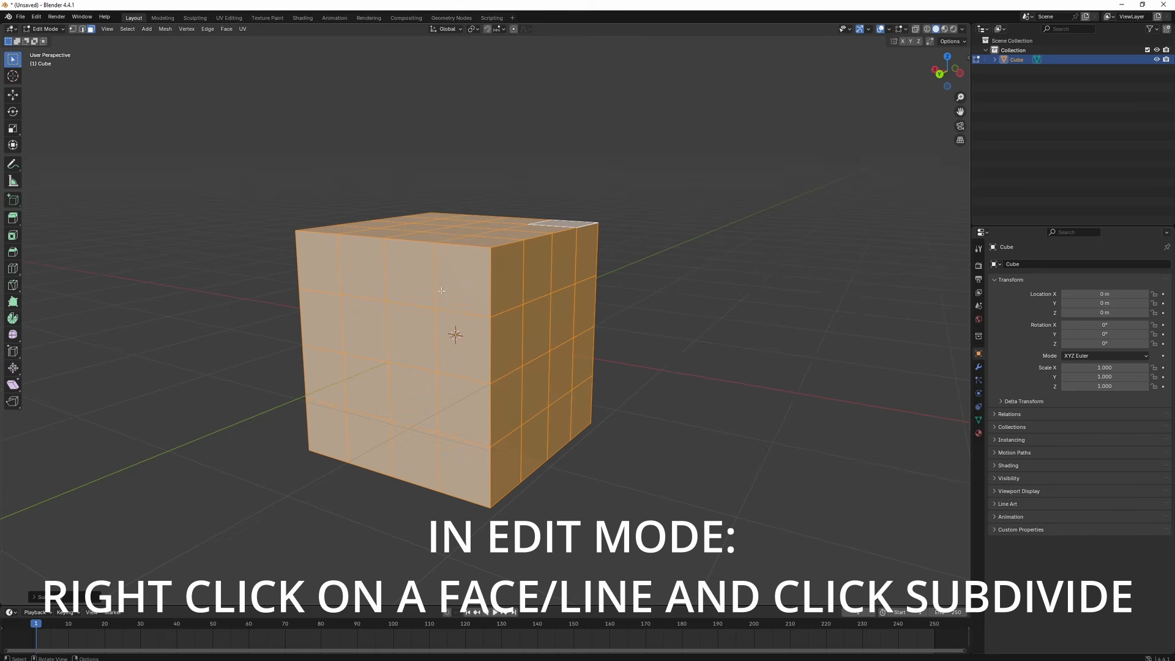
- Switch to vertex selection and select single vertices along the border of the subdivided cube's front side
click(73, 28)
click(435, 243)
click(490, 248)
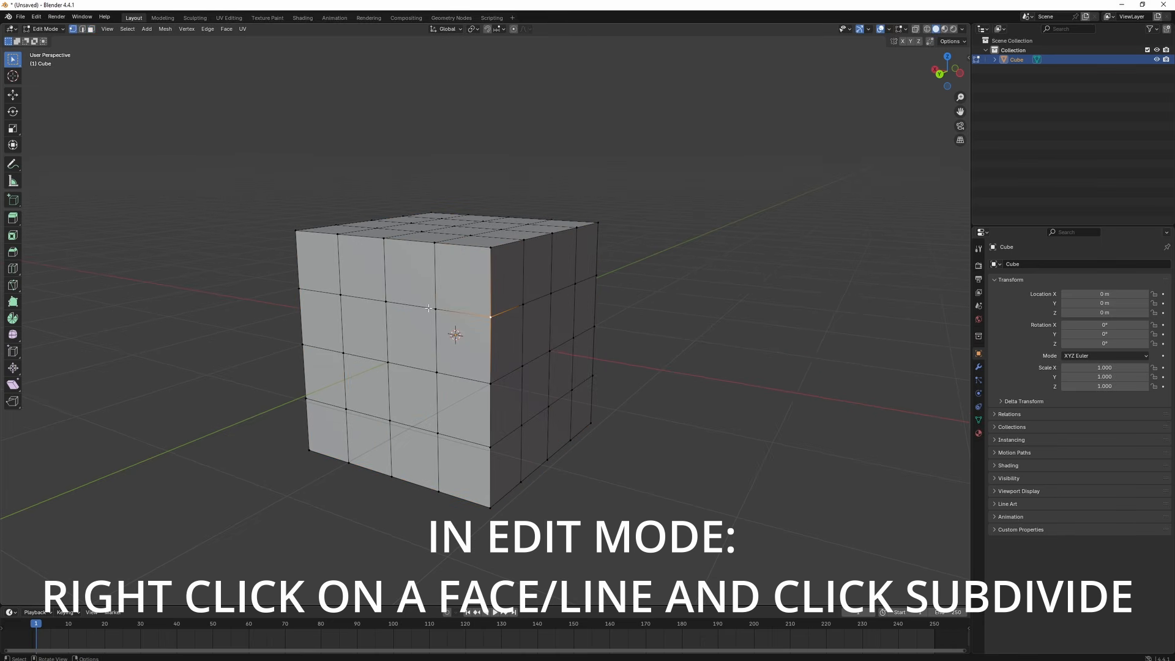
- Return to face selection and select individual grid faces on the cube's front side in turn
click(91, 29)
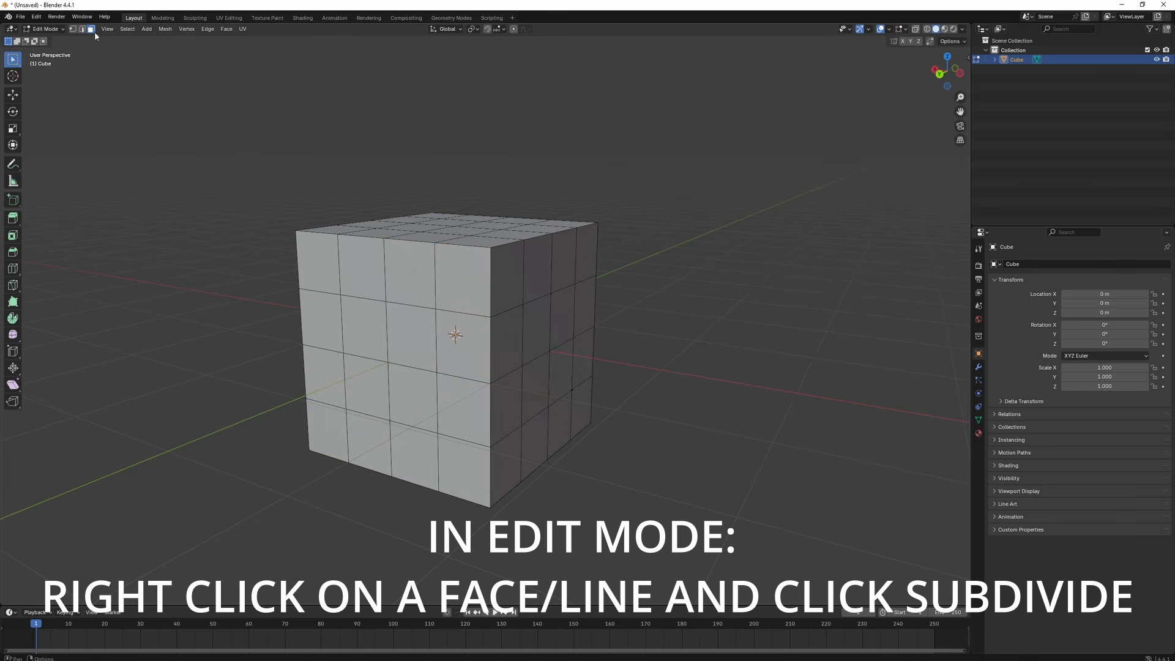
click(462, 279)
click(410, 275)
click(327, 271)
click(335, 325)
click(414, 393)
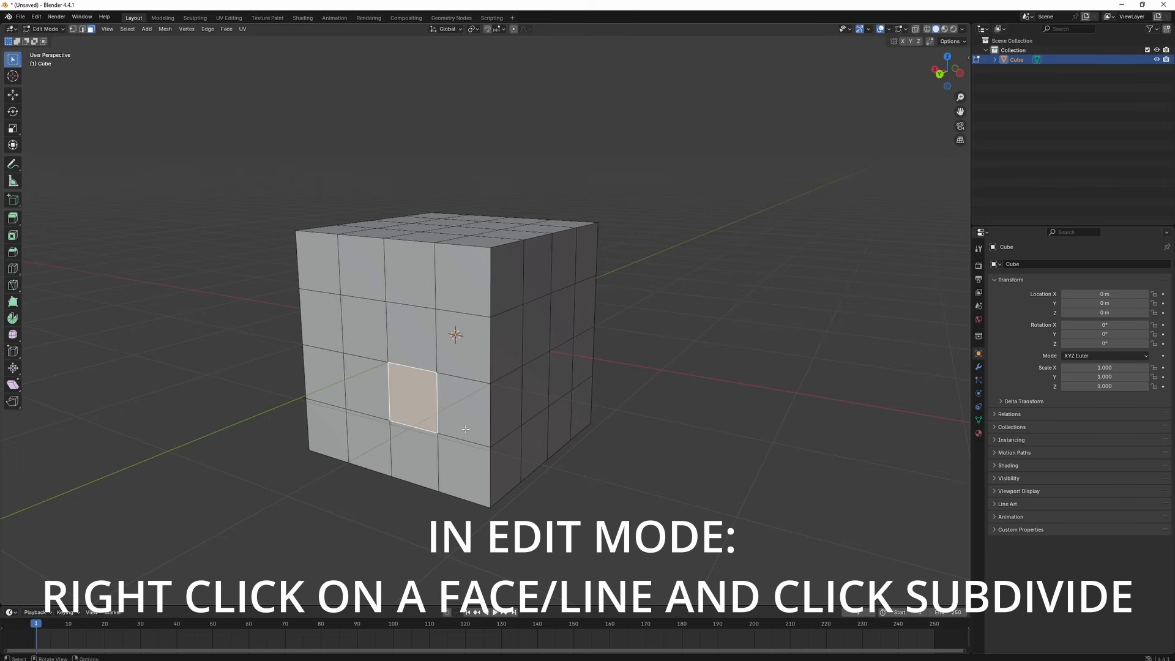
click(464, 424)
scroll(476, 426, down, 3)
middle_drag(503, 415, 535, 416)
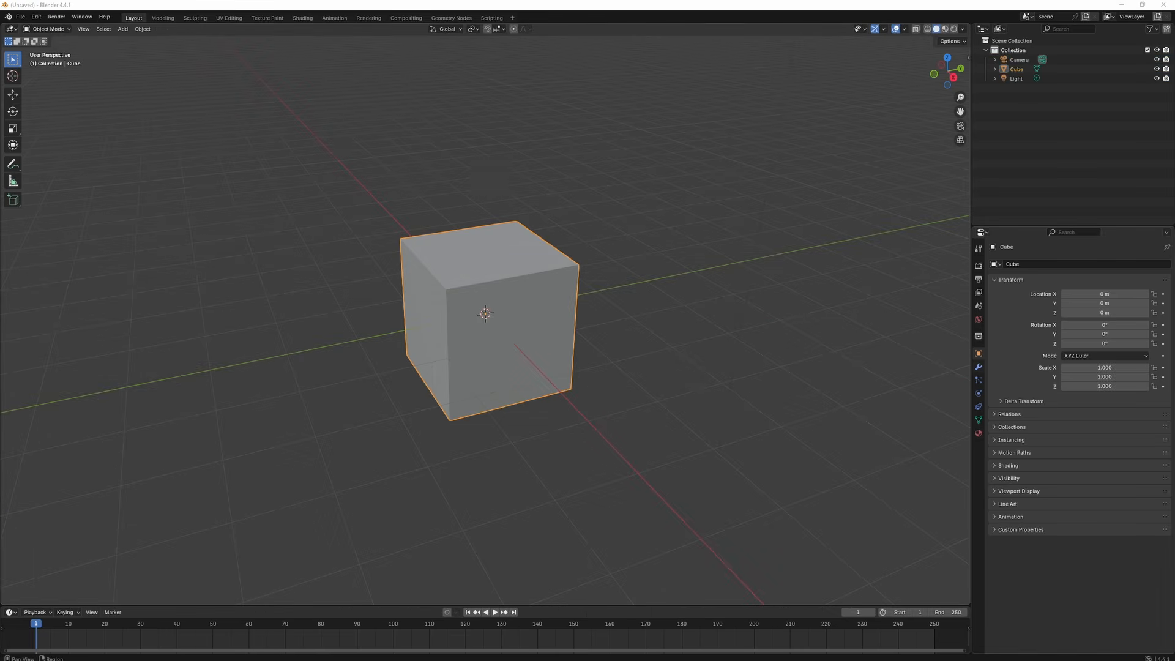
click(978, 366)
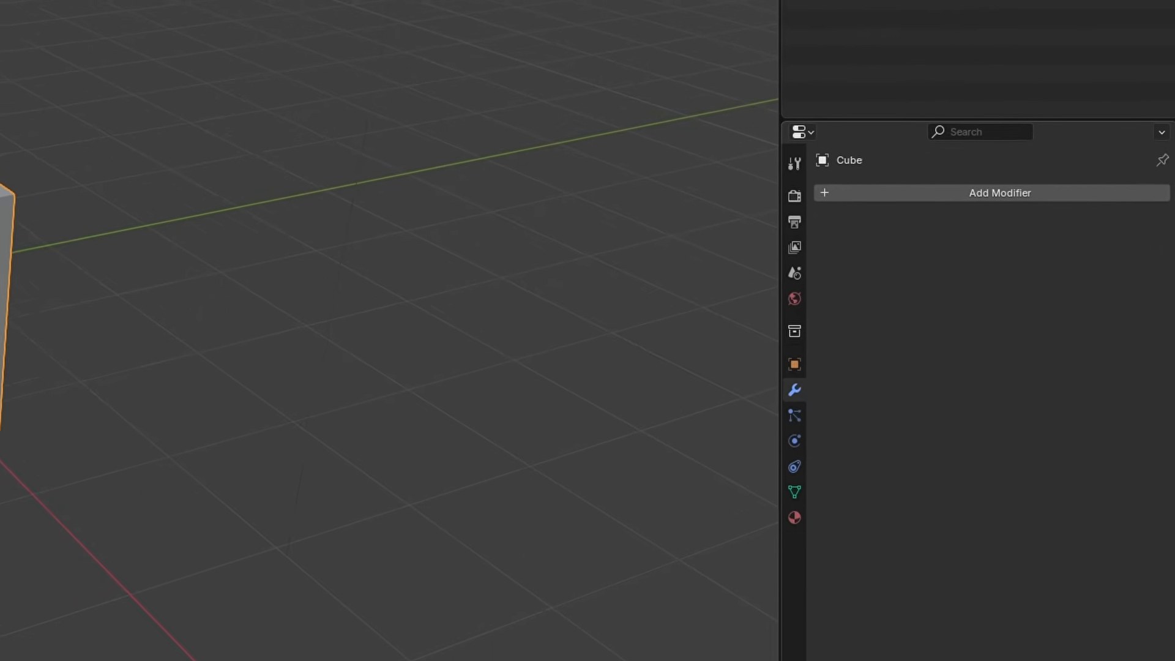
click(952, 243)
mouse_move(952, 243)
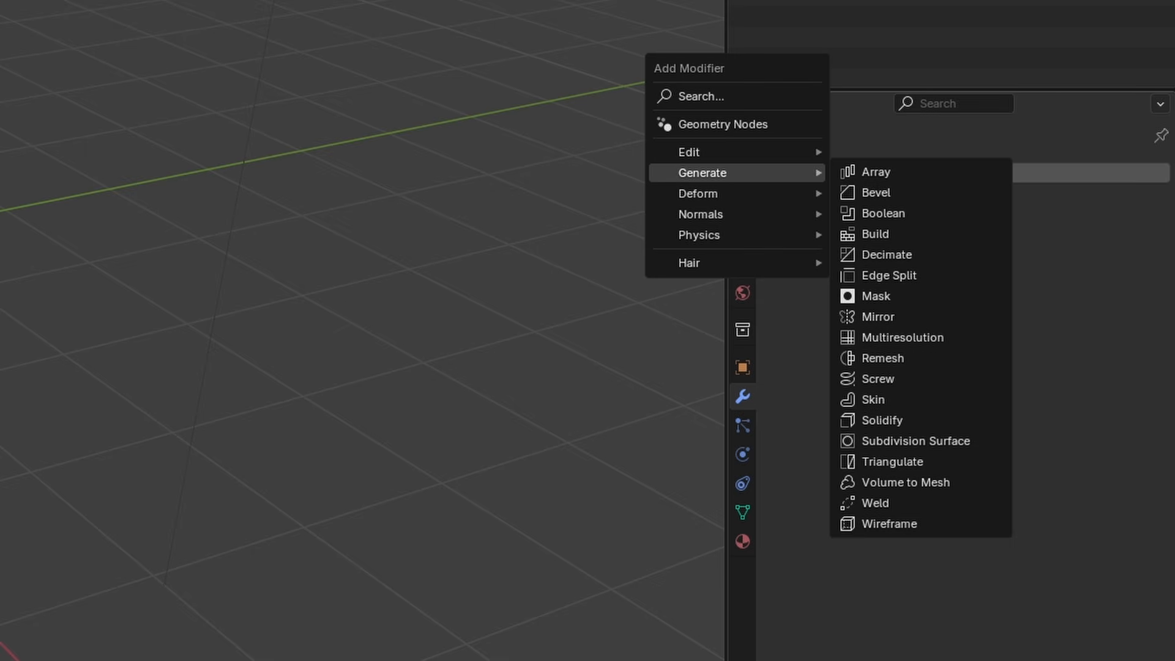
mouse_move(723, 194)
mouse_move(722, 214)
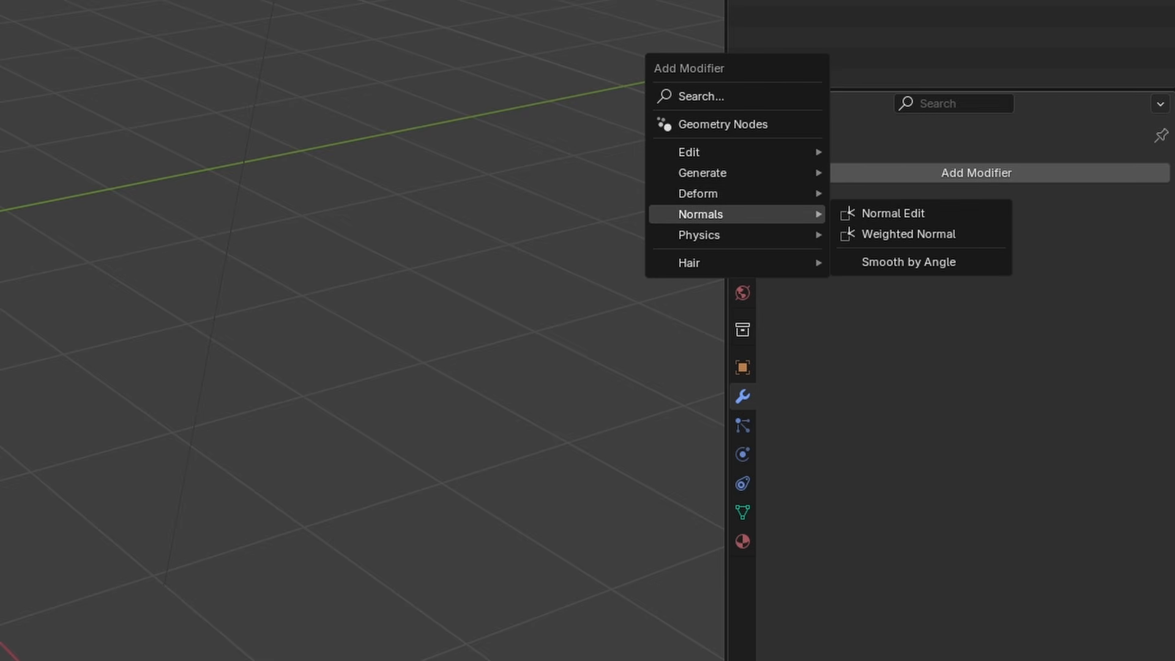
mouse_move(722, 235)
mouse_move(722, 262)
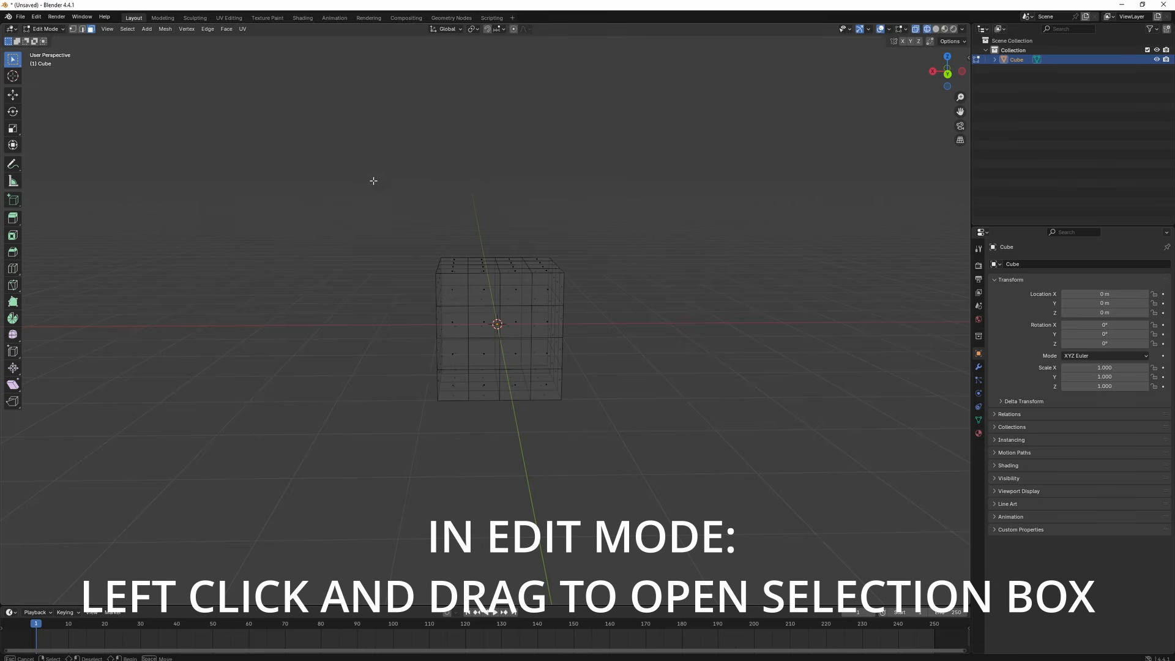
- Box-select the positive X half of the cube in wireframe shading, delete its faces and return to solid shading
drag(372, 174, 496, 476)
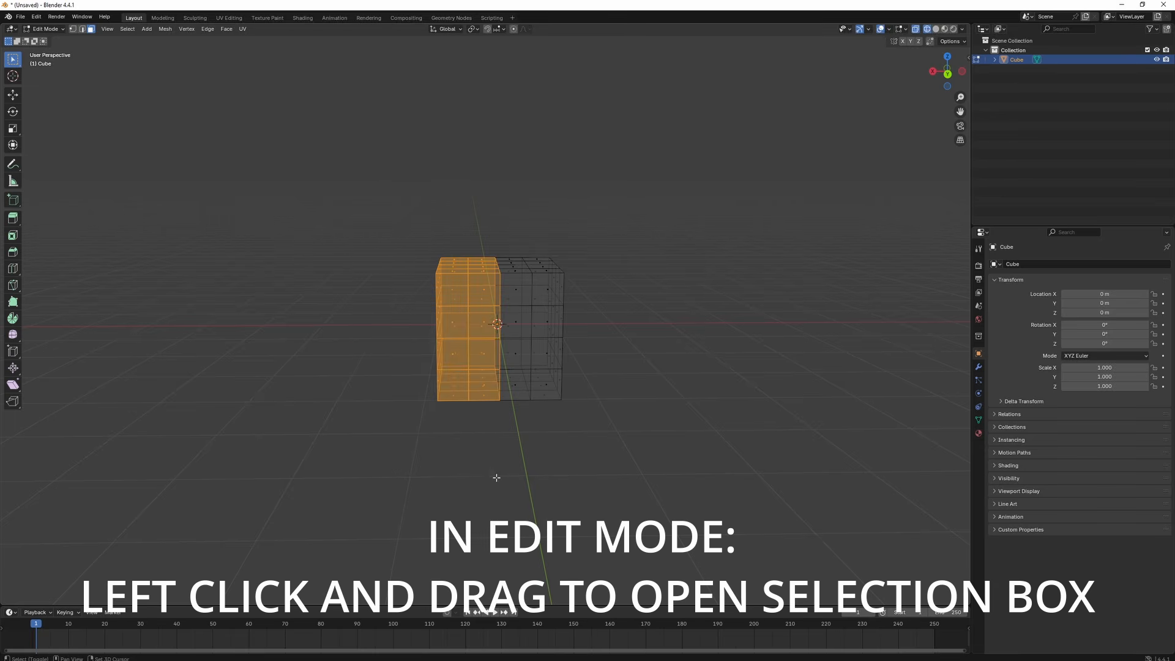
middle_drag(517, 447, 508, 458)
key(x)
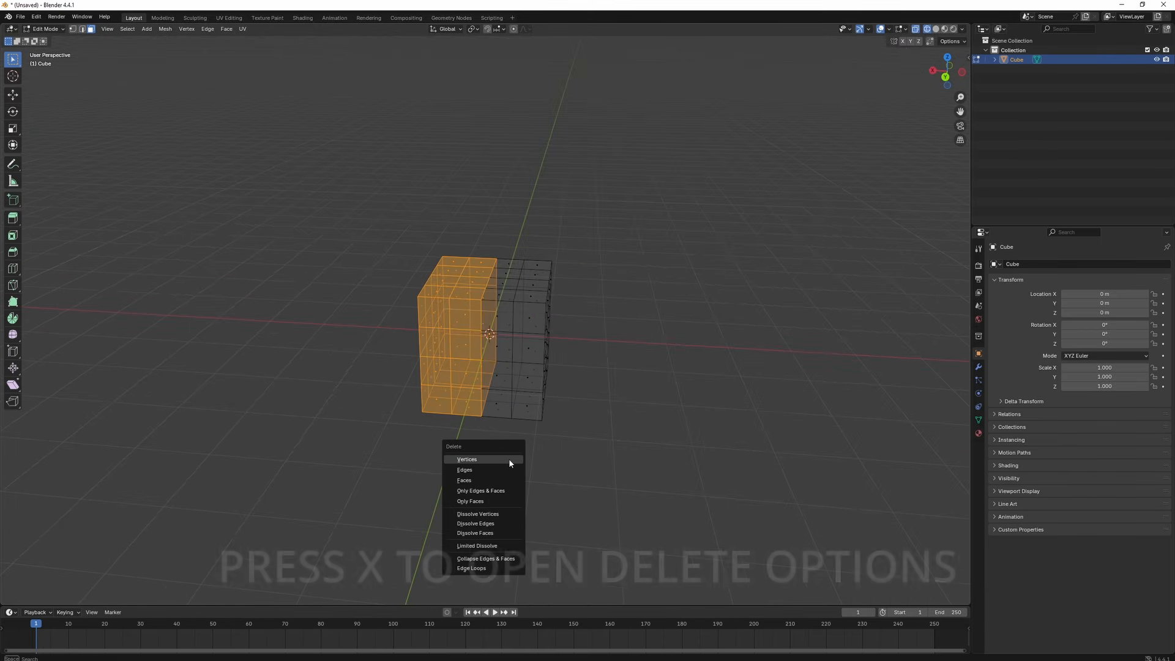
click(481, 479)
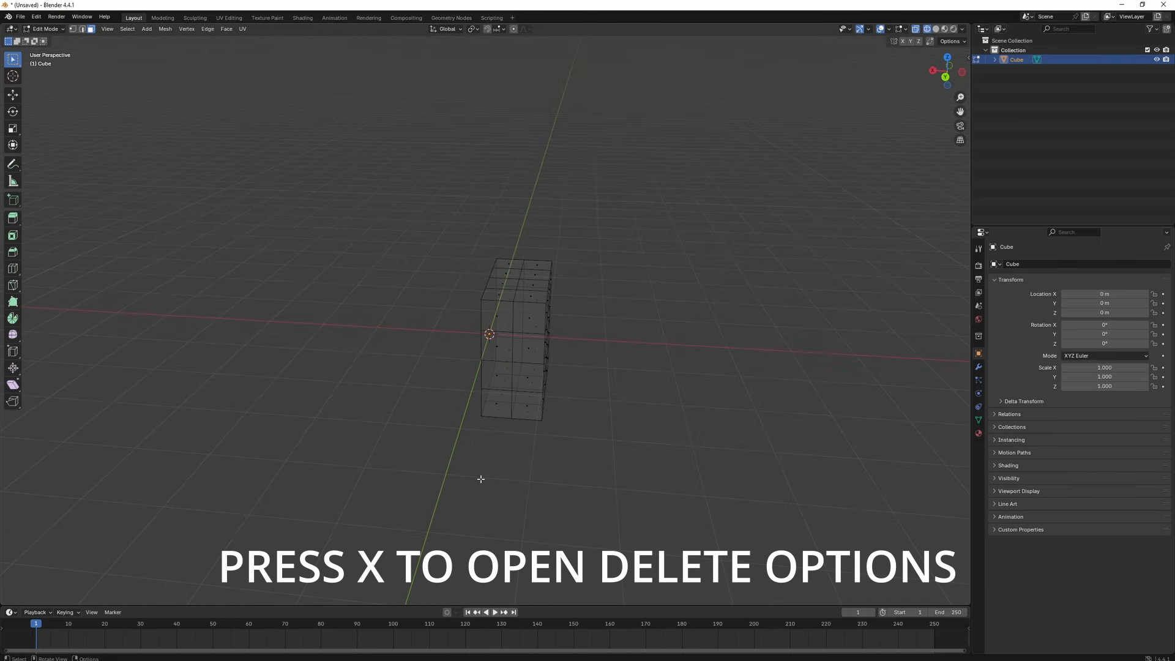
key(shift+z)
middle_drag(505, 458, 519, 450)
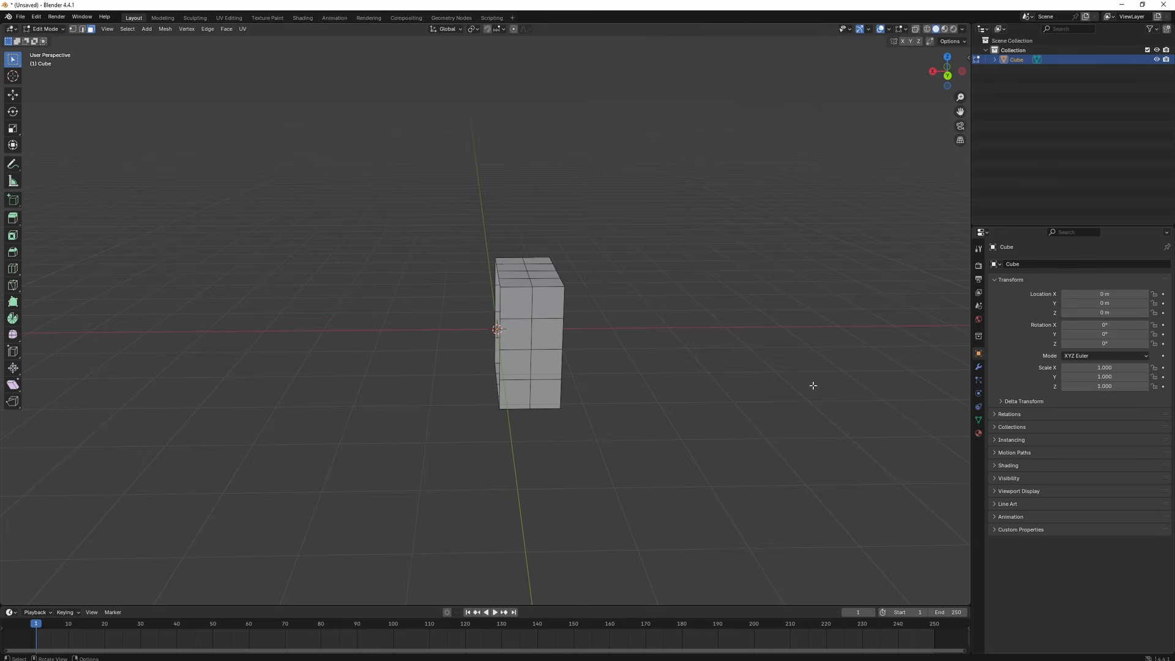
- Add a Mirror modifier on the X axis to the remaining half of the cube
click(978, 366)
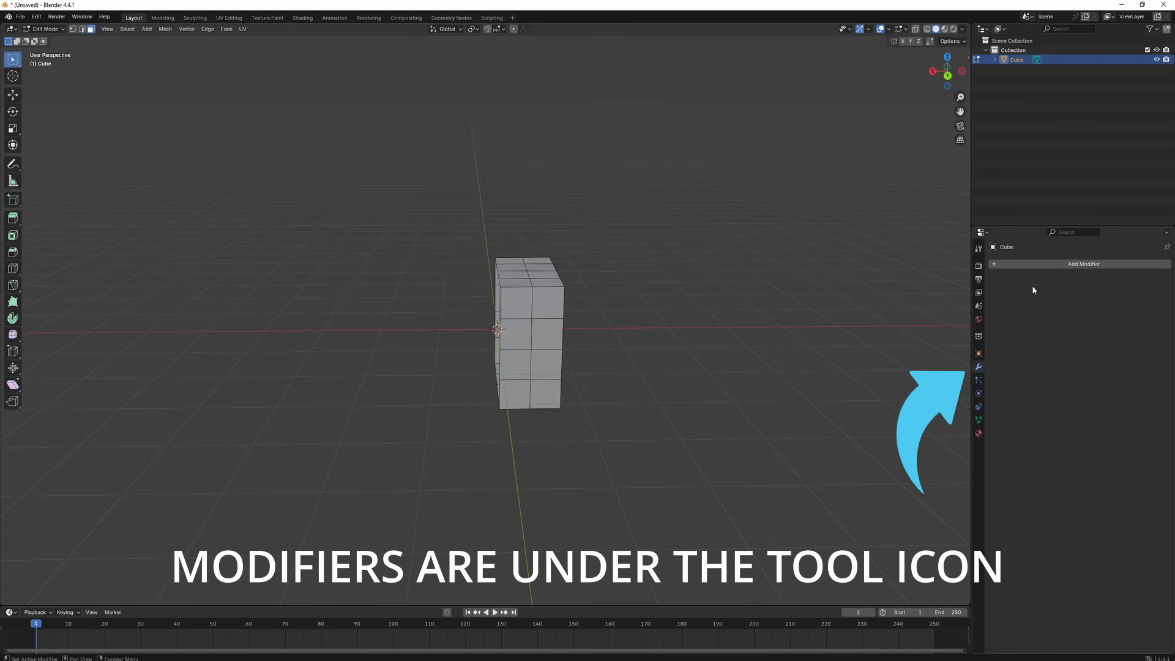
click(1041, 263)
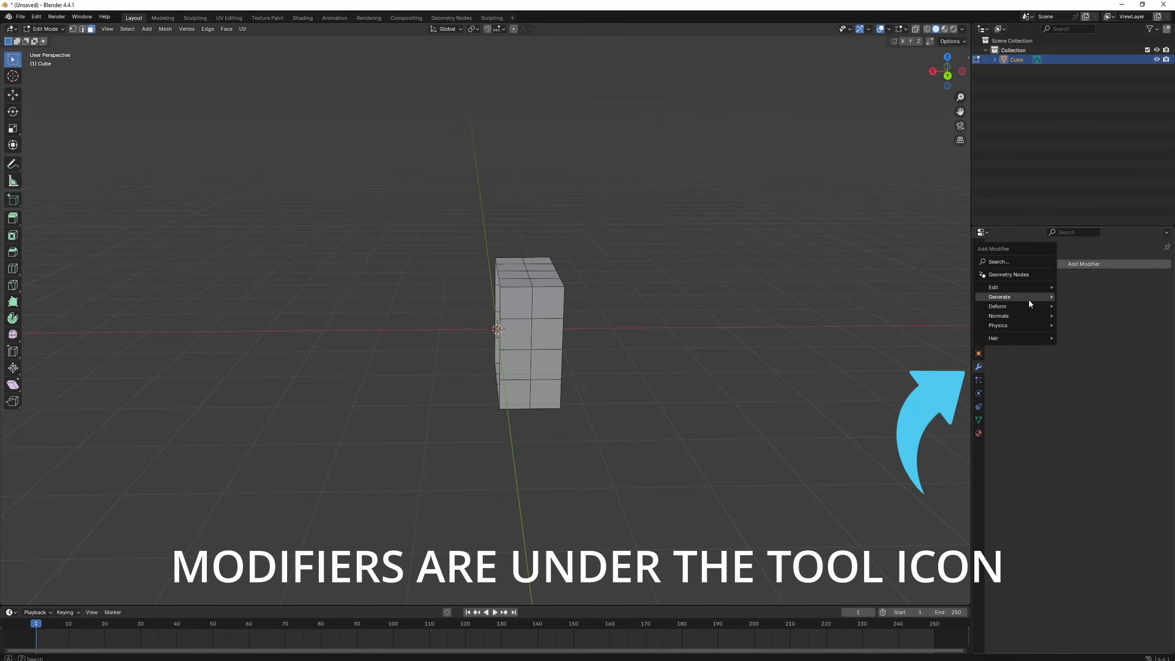
mouse_move(1028, 304)
click(1096, 373)
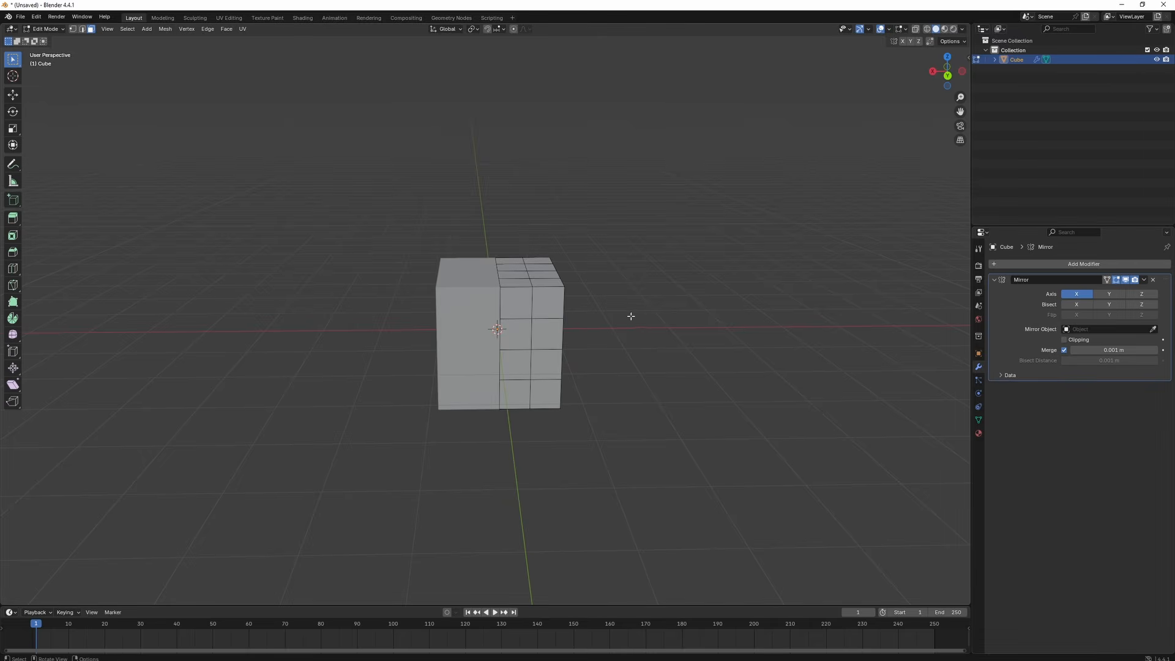
- Try moving an upper outer side face of the half cube outward along X, then undo the move
middle_drag(584, 336, 546, 336)
click(519, 311)
key(shift+space)
key(g)
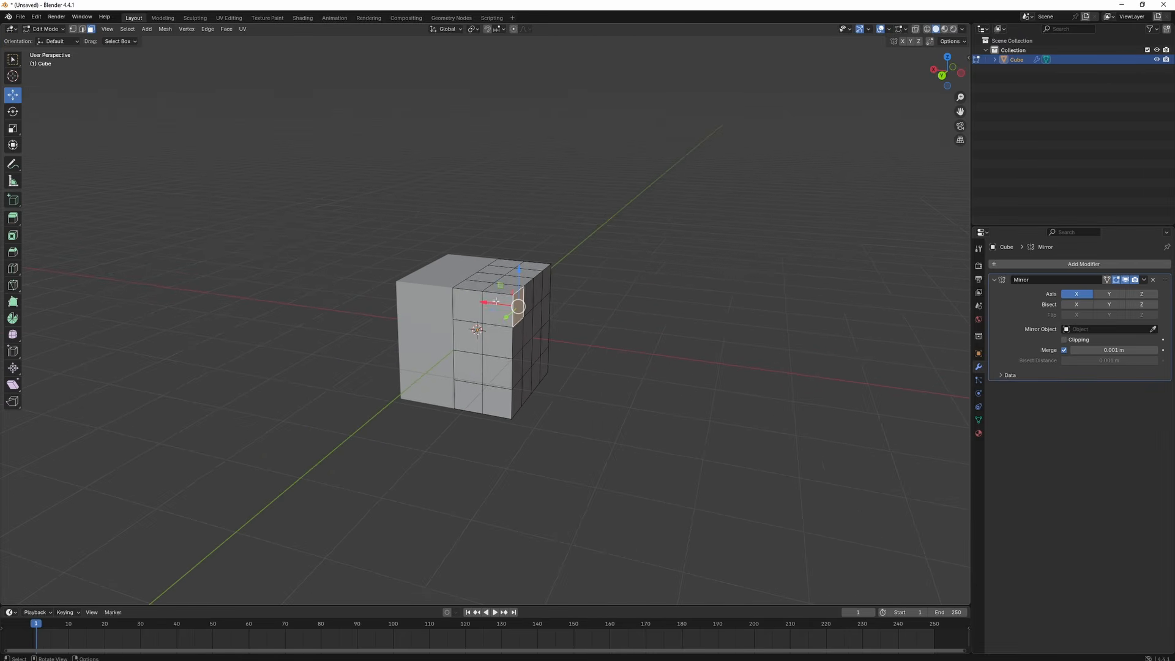
drag(495, 302, 527, 306)
mouse_move(345, 325)
middle_down()
mouse_move(386, 327)
mouse_move(363, 325)
middle_up()
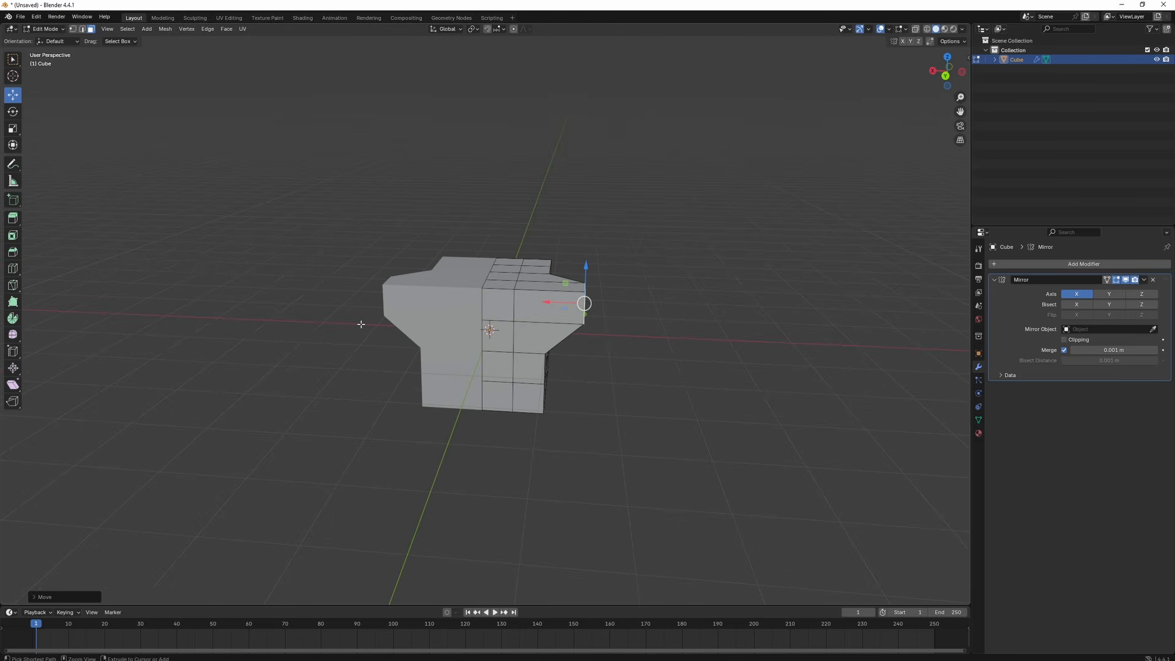
key(ctrl+z)
middle_drag(353, 315, 600, 316)
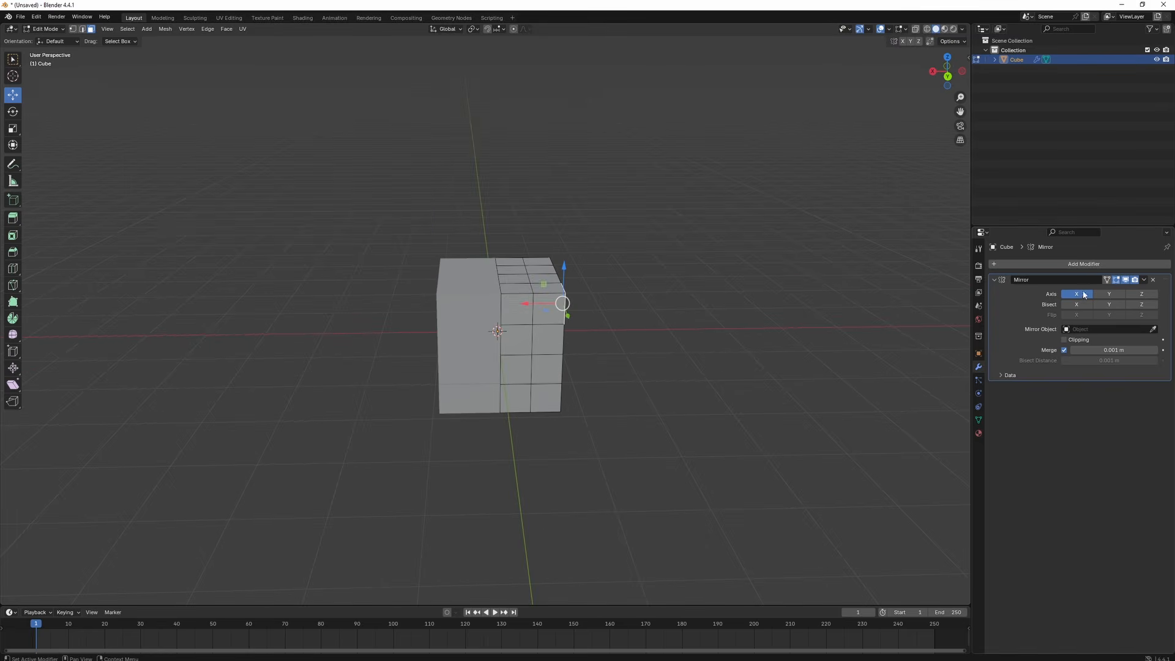
- Add a Subdivision Surface modifier after the Mirror and set its viewport level to 2
click(1082, 264)
mouse_move(1083, 264)
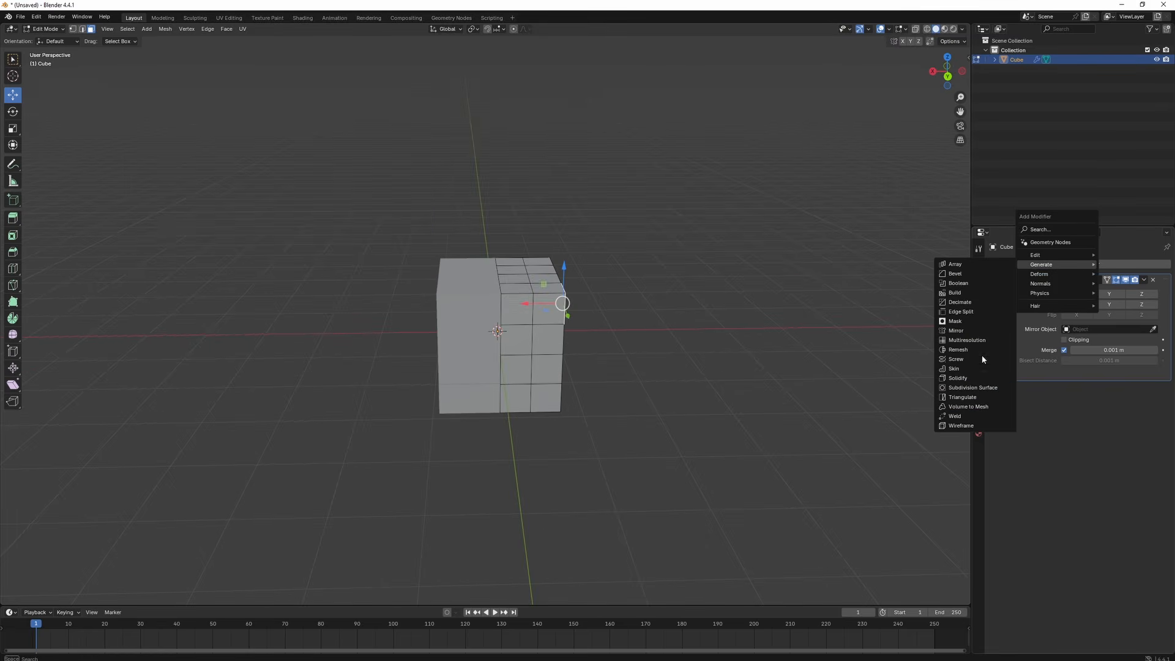
click(973, 387)
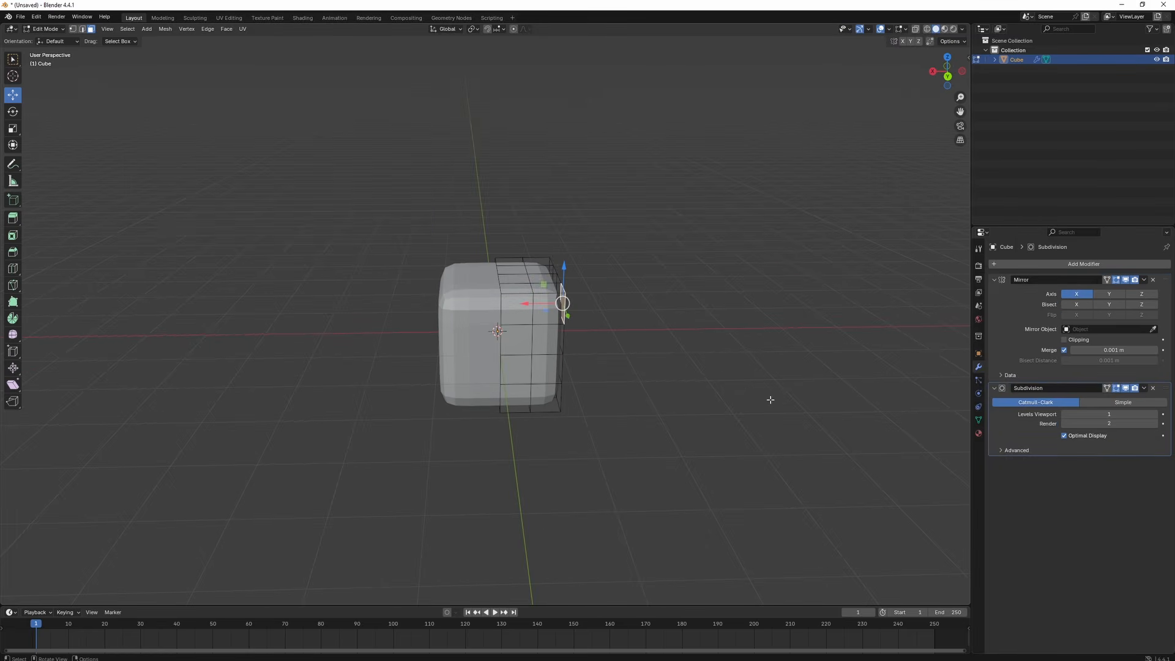
middle_drag(768, 399, 747, 393)
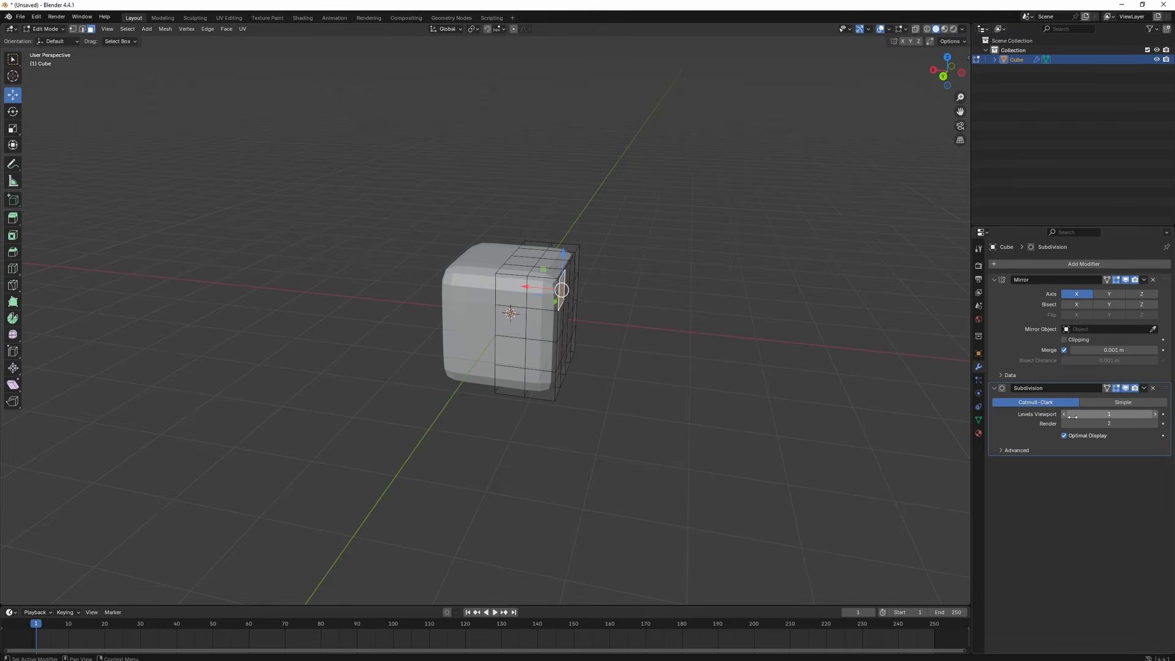
click(1155, 414)
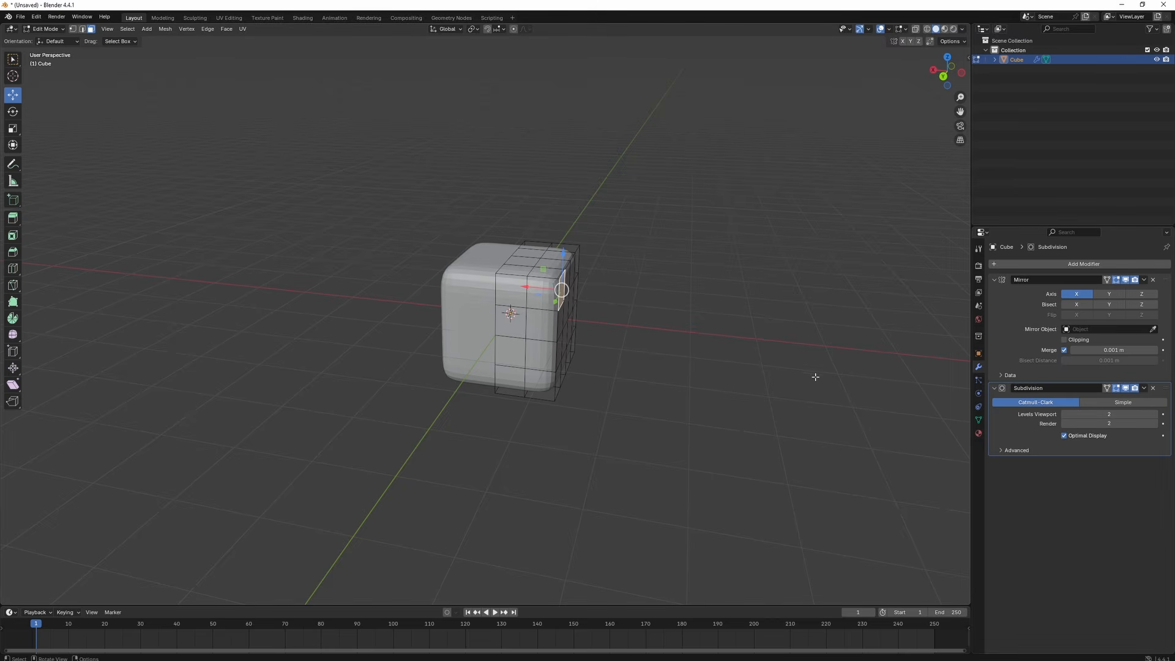
middle_drag(689, 366, 711, 370)
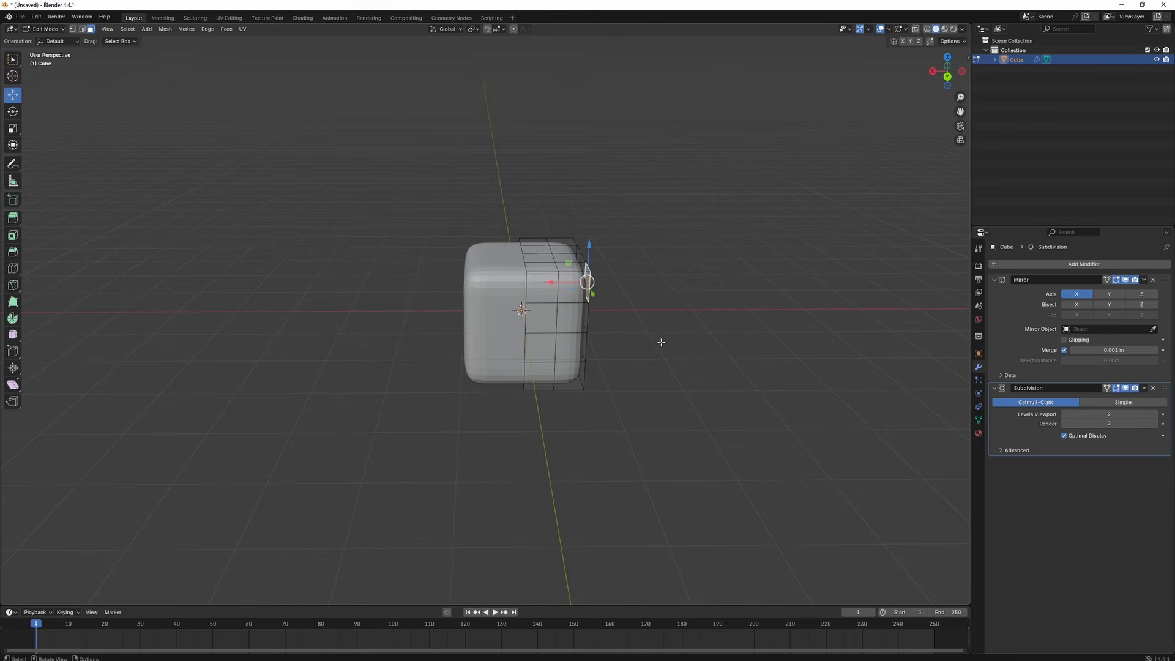
- Try shifting the selected side face of the smoothed cube along X, undo the shift and return to Object Mode
mouse_move(552, 285)
mouse_down()
mouse_move(593, 284)
mouse_move(538, 284)
mouse_move(604, 285)
mouse_move(572, 286)
mouse_up()
key(ctrl+z)
mouse_move(655, 380)
middle_down()
mouse_move(624, 377)
mouse_move(677, 386)
mouse_move(653, 379)
middle_up()
key(Tab)
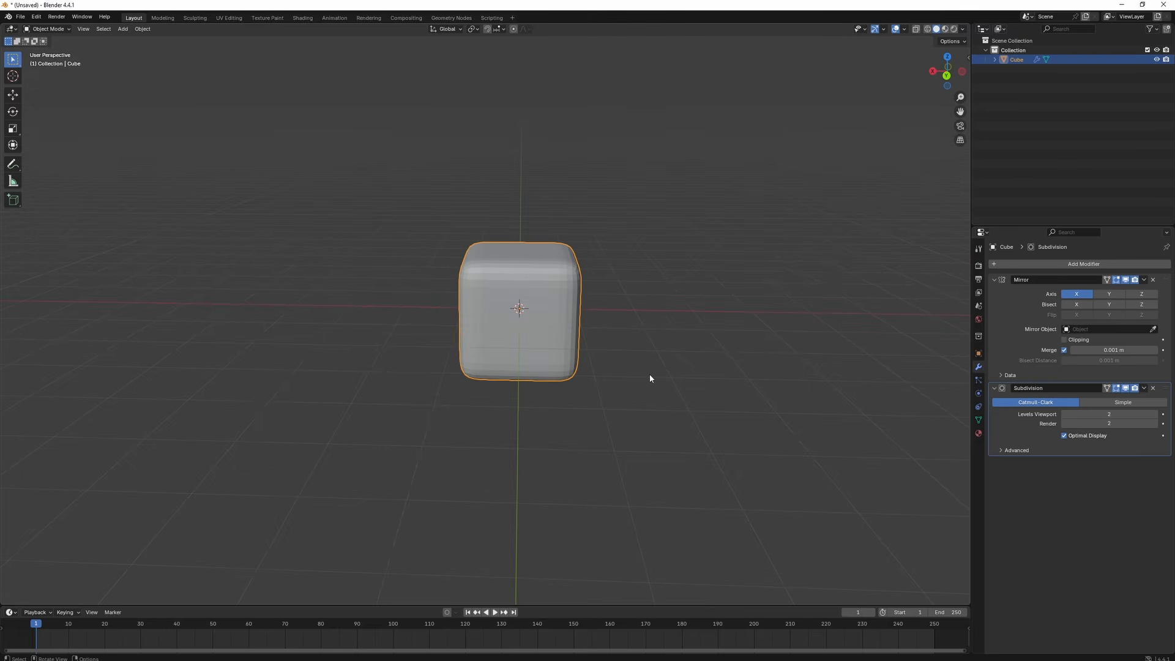
- Scale the whole smoothed cube up uniformly to more than twice its current size
scroll(649, 373, down, 4)
middle_drag(649, 373, 640, 374)
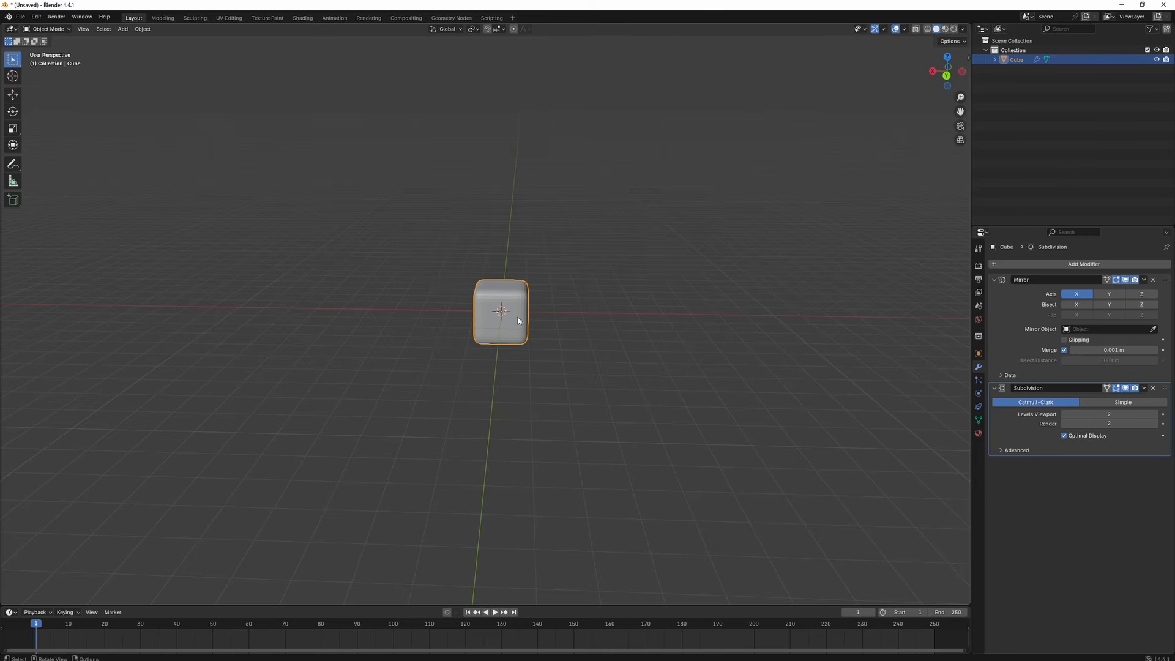
key(s)
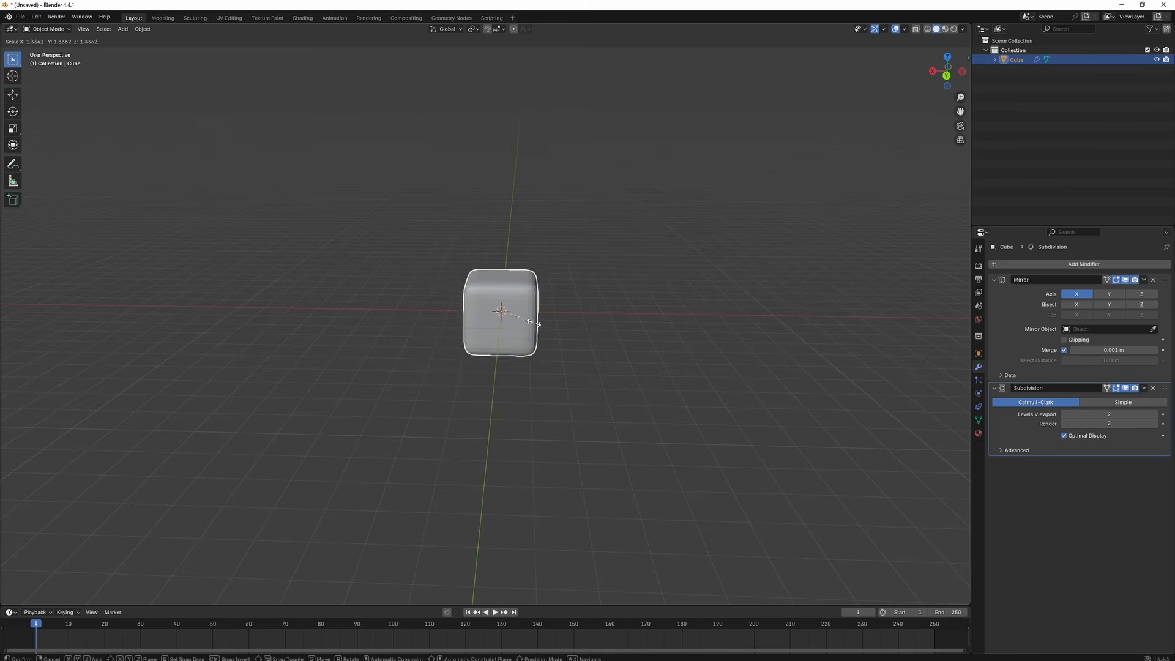
click(581, 331)
- Stretch the enlarged cube along the X axis only, making it a wide rounded box
key(s)
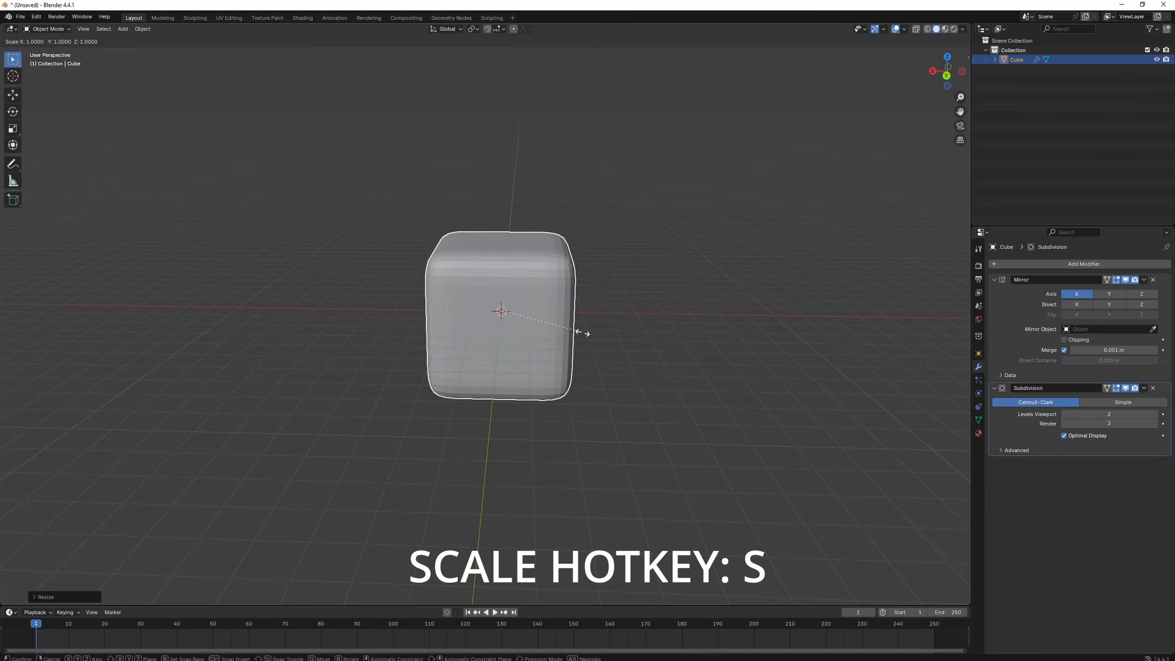
key(x)
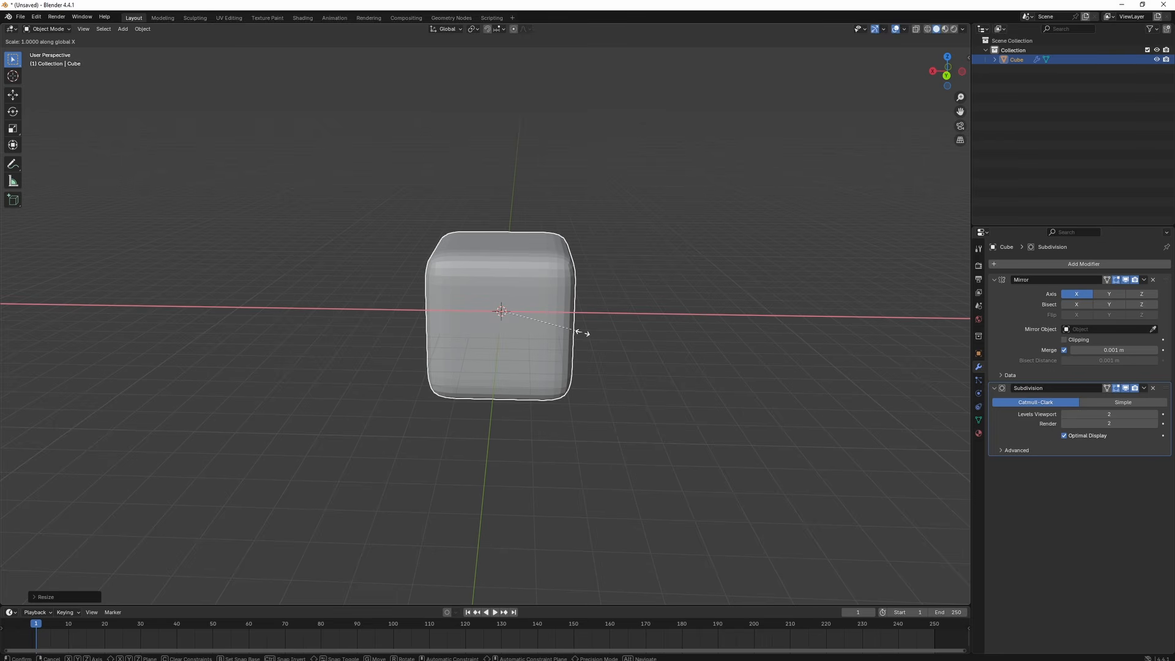
click(640, 334)
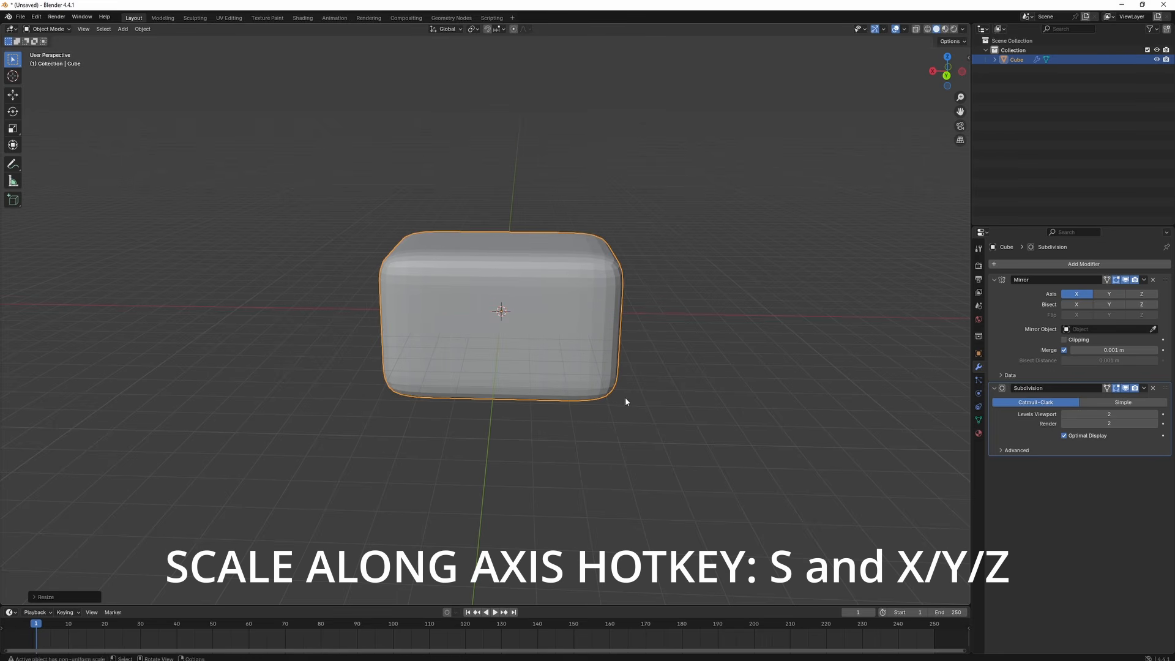
mouse_move(625, 397)
middle_down()
mouse_move(562, 390)
mouse_move(669, 401)
mouse_move(608, 390)
middle_up()
scroll(631, 395, down, 3)
scroll(609, 390, up, 2)
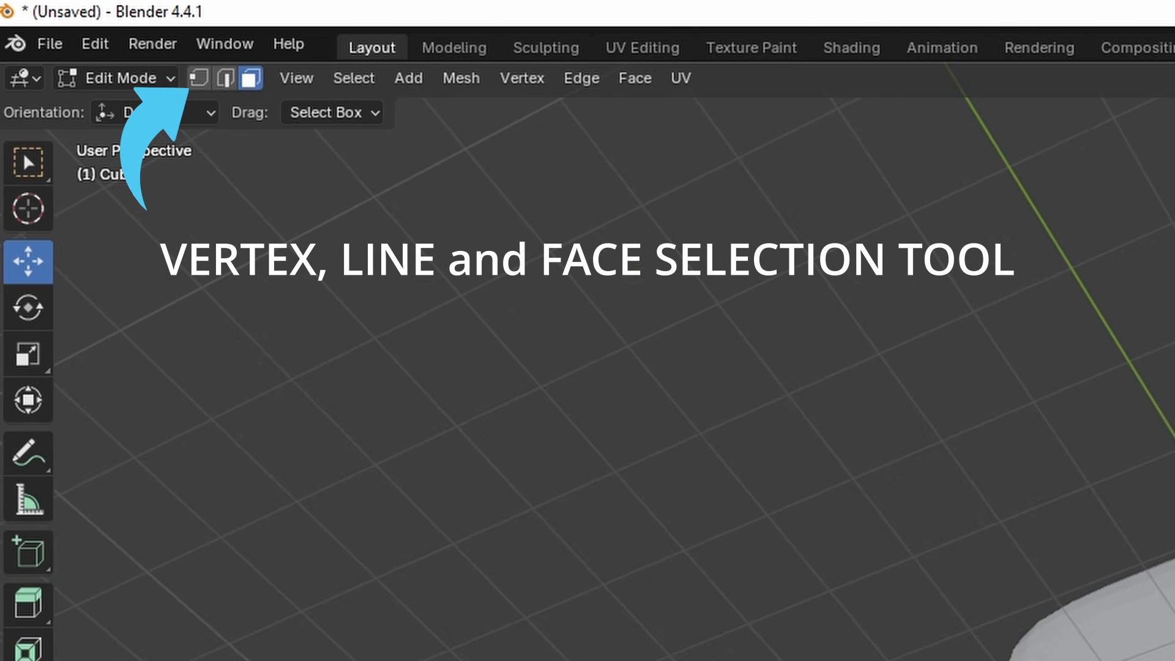
- Select the two middle top faces beside the mirror line in Edit Mode, try raising them along Z, and undo the move
middle_drag(616, 395, 615, 324)
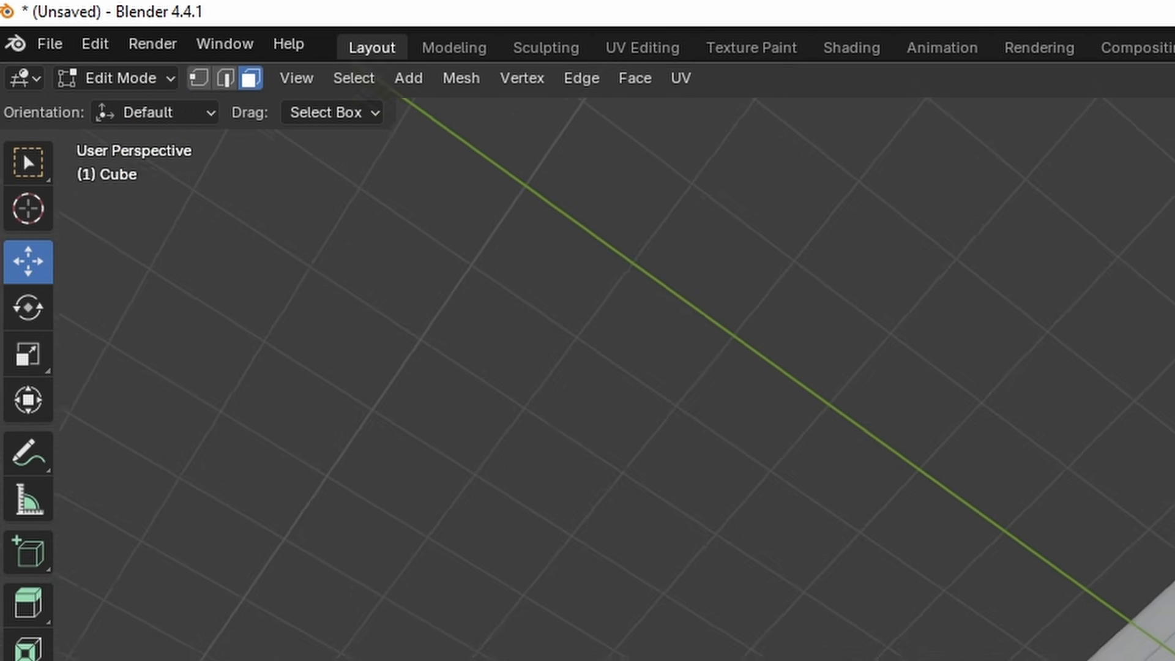
middle_drag(588, 202, 551, 384)
click(517, 258)
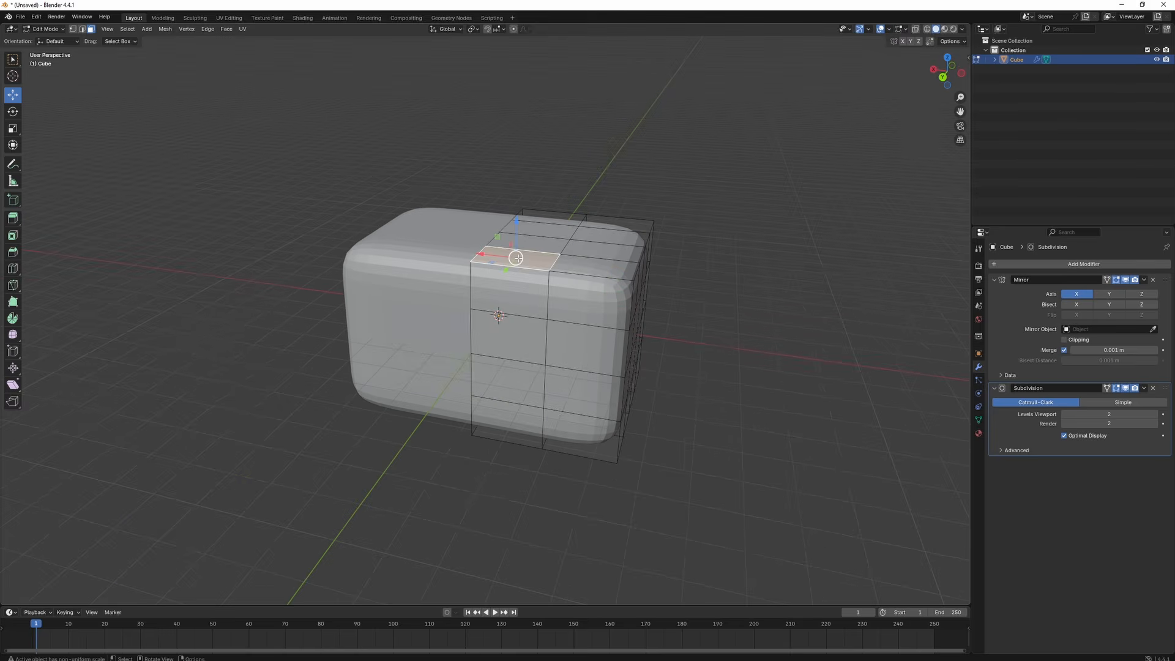
shift+click(534, 236)
drag(535, 207, 535, 189)
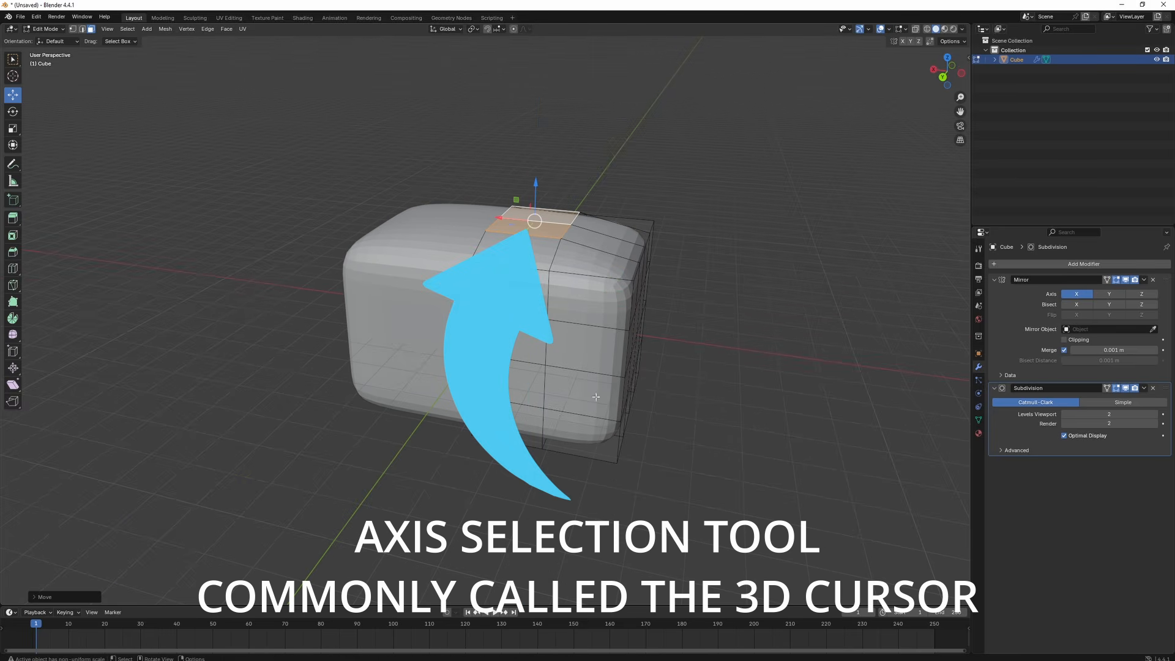
mouse_move(604, 442)
middle_down()
mouse_move(570, 425)
mouse_move(585, 350)
mouse_move(588, 426)
middle_up()
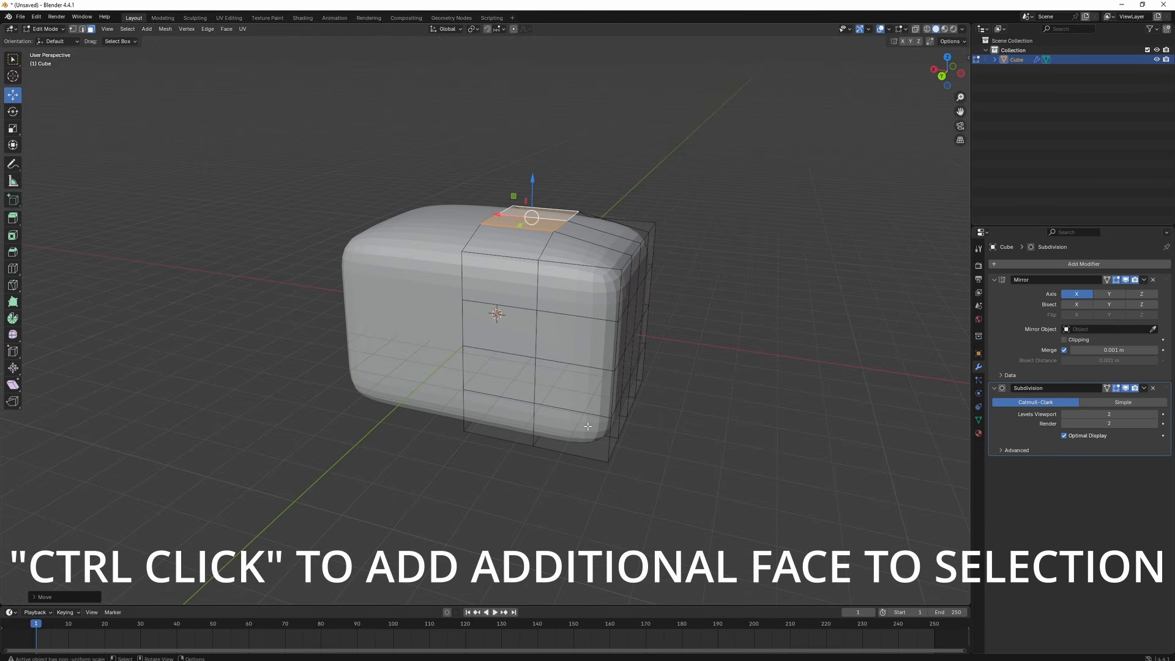
key(ctrl+z)
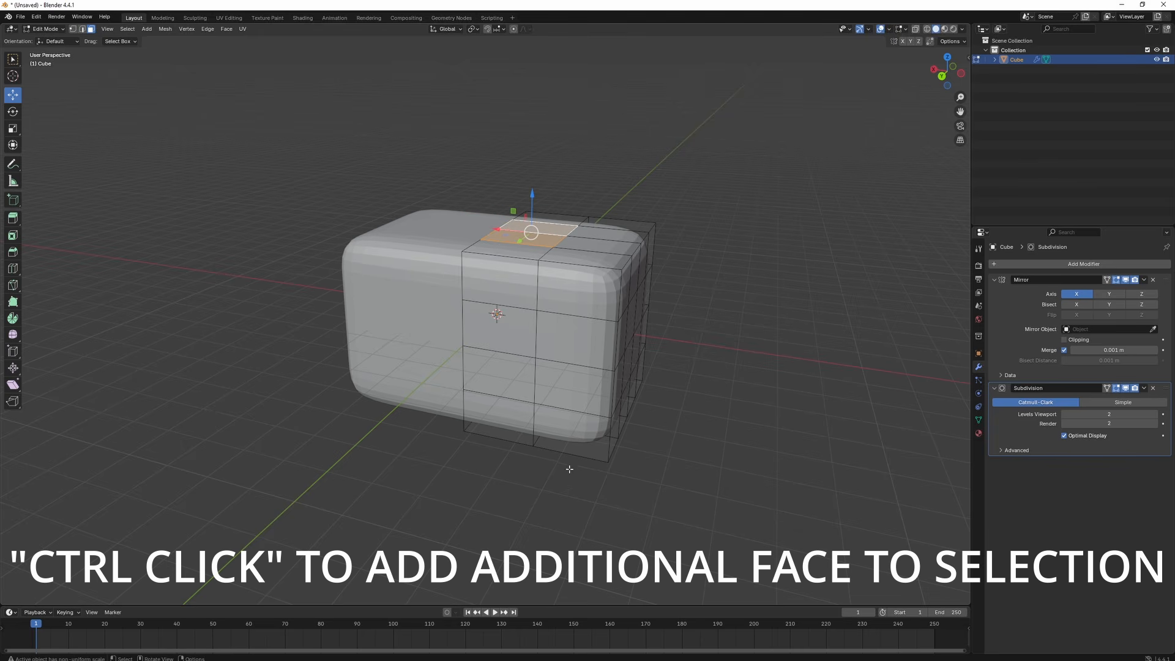
- Add the matching bottom faces to the selection and scale the top and bottom faces apart along Z
middle_drag(569, 469, 515, 428)
ctrl+click(508, 334)
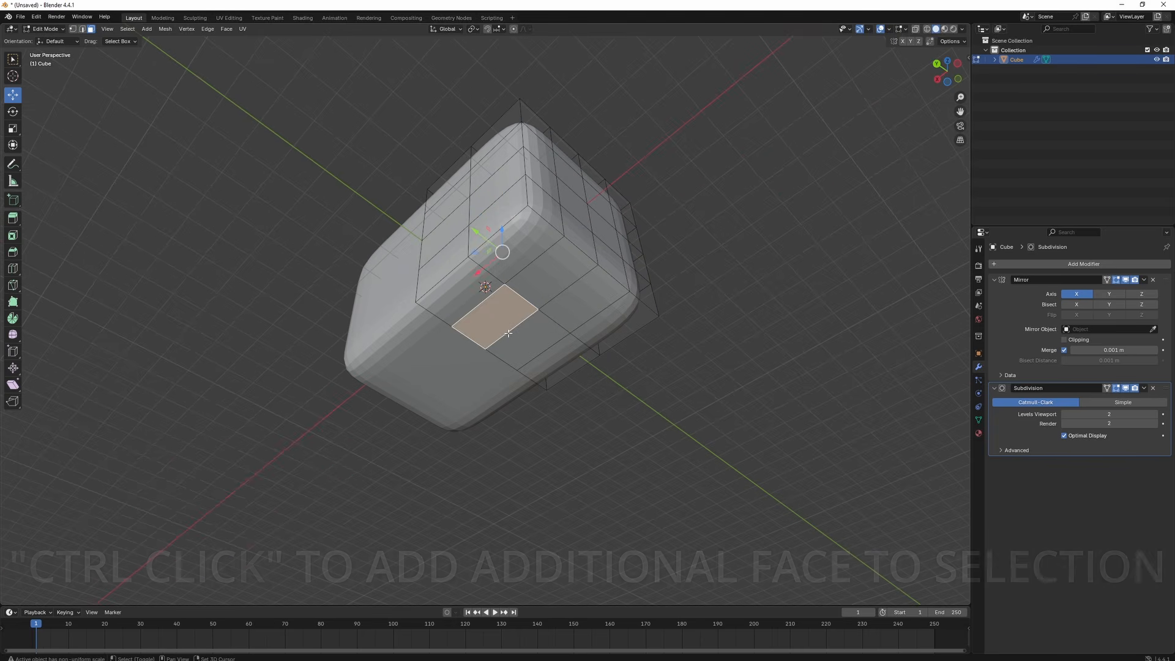
middle_drag(637, 336, 653, 365)
key(s)
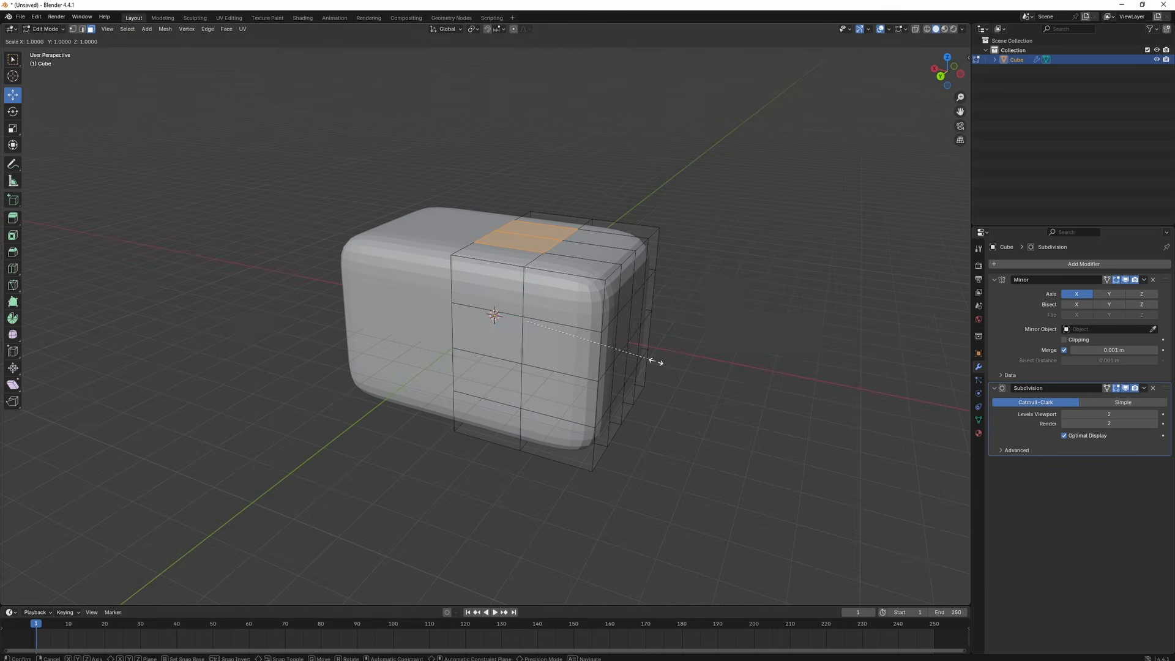
key(z)
click(674, 365)
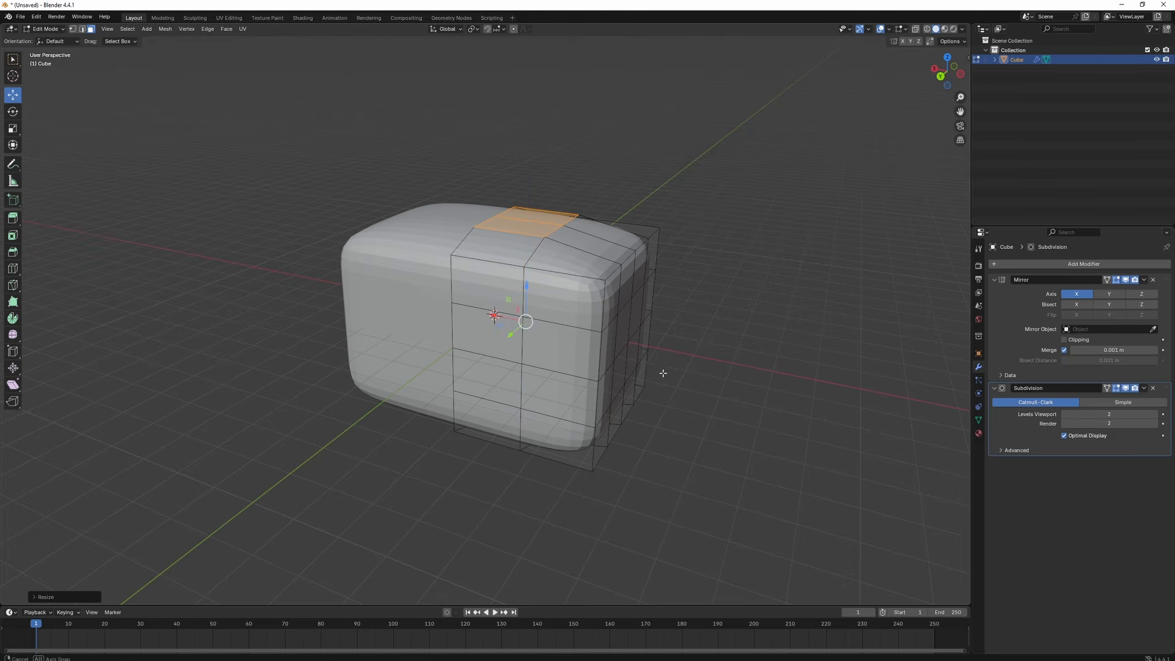
- Scale the selected top and bottom faces further apart along Z by about 1.1 and return to Object Mode
middle_drag(663, 372, 637, 354)
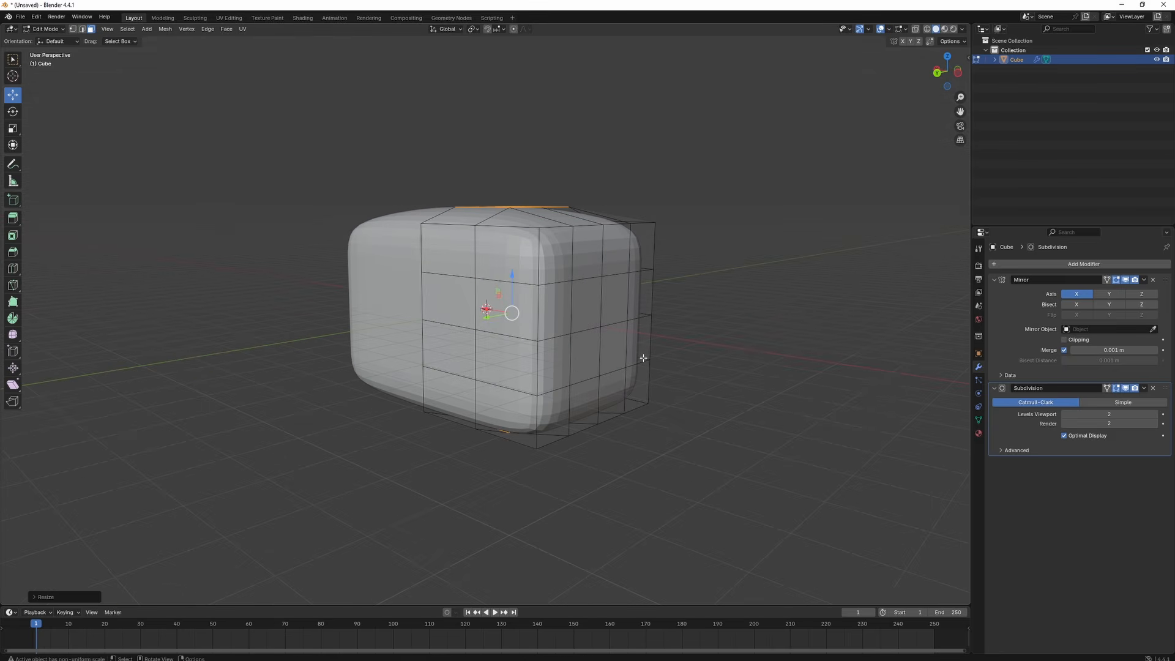
key(s)
key(z)
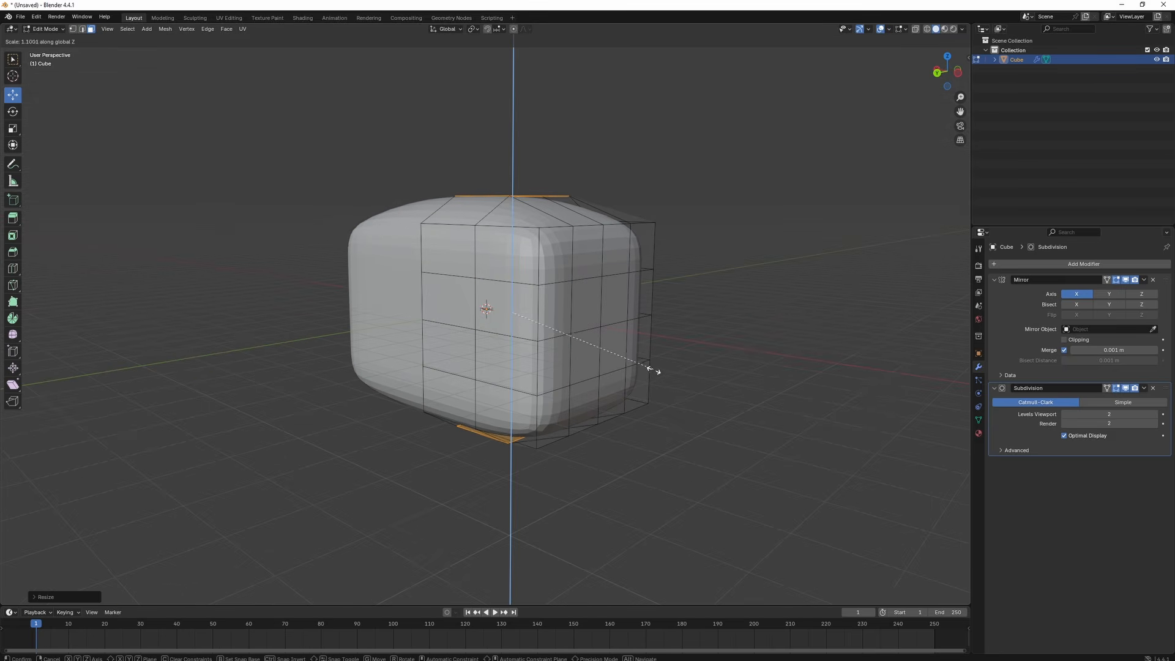
click(648, 373)
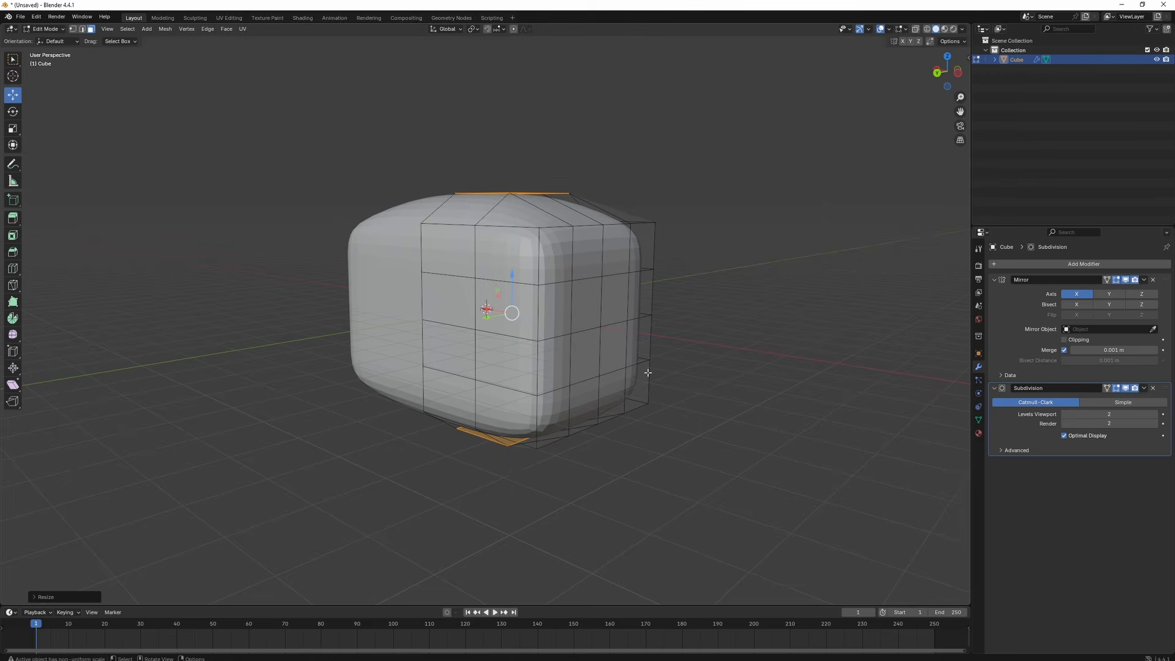
key(Tab)
mouse_move(648, 373)
middle_down()
mouse_move(644, 362)
mouse_move(597, 365)
mouse_move(639, 367)
middle_up()
scroll(612, 369, down, 3)
scroll(613, 370, up, 3)
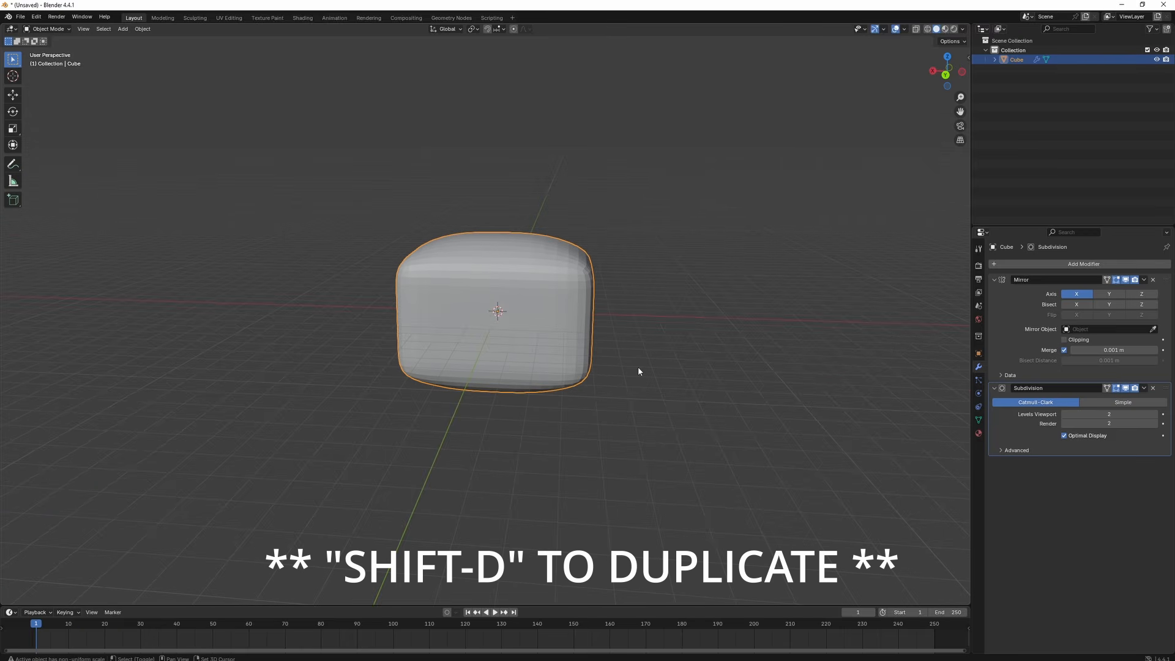
- Duplicate the rounded box and place the copy about 11 m away along the X axis
key(shift+d)
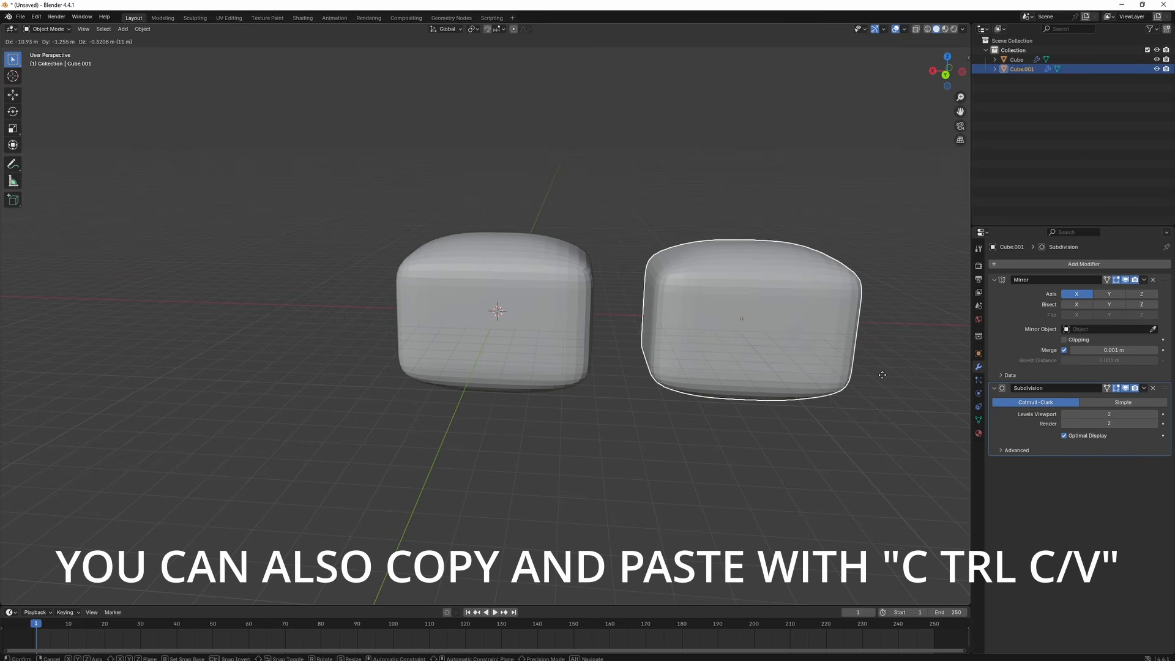
key(x)
click(882, 375)
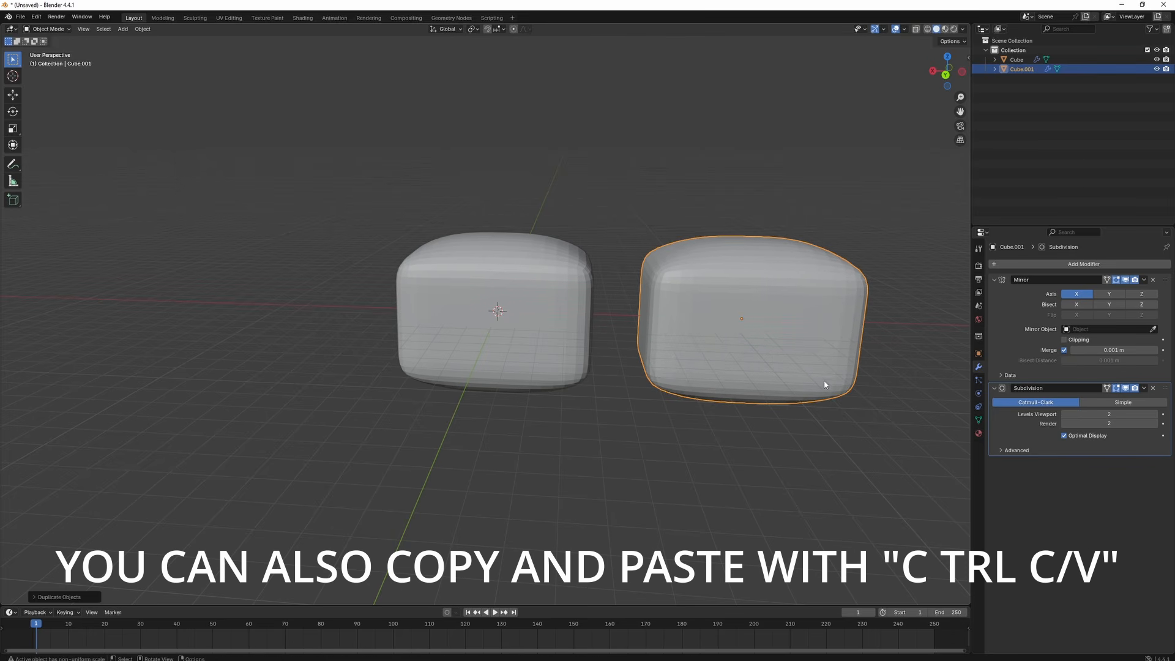
shift+middle_drag(788, 385, 529, 361)
- Add a horizontal loop cut through the duplicate's top row of side faces and a vertical one through its outer front column
key(Tab)
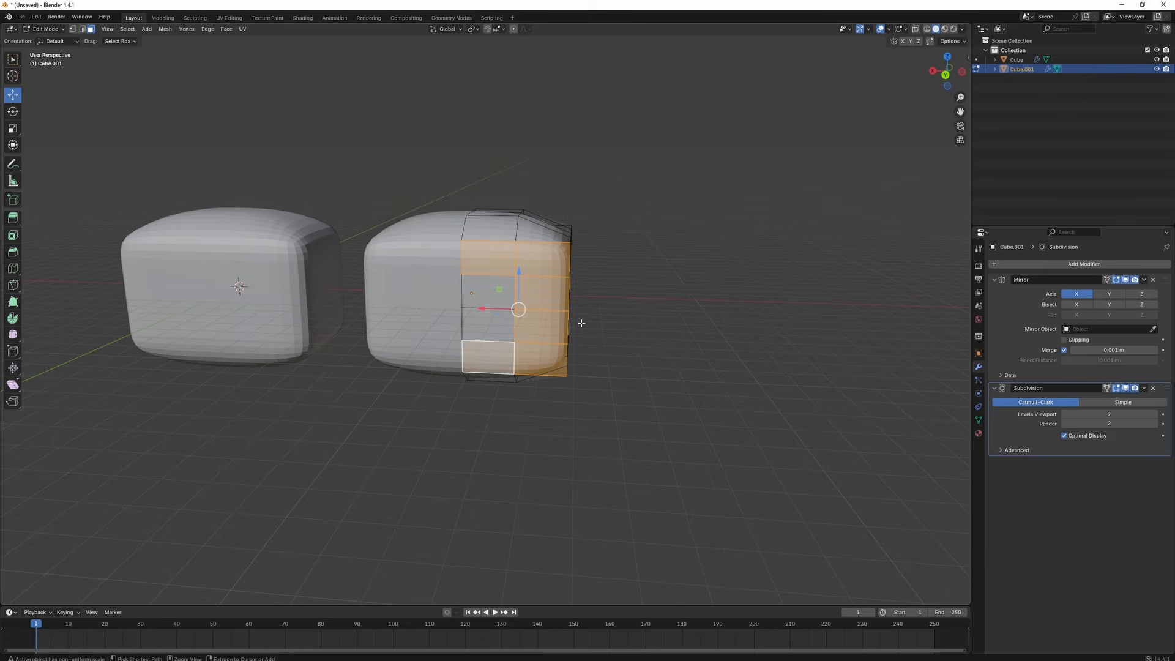
key(ctrl+r)
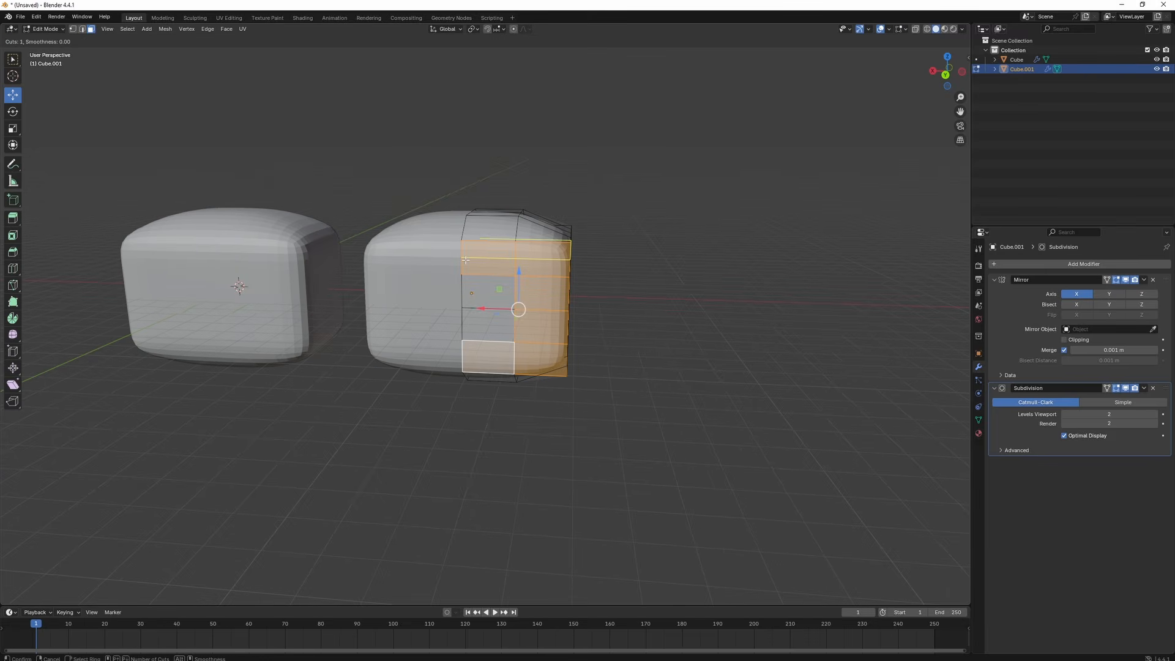
click(466, 259)
click(543, 275)
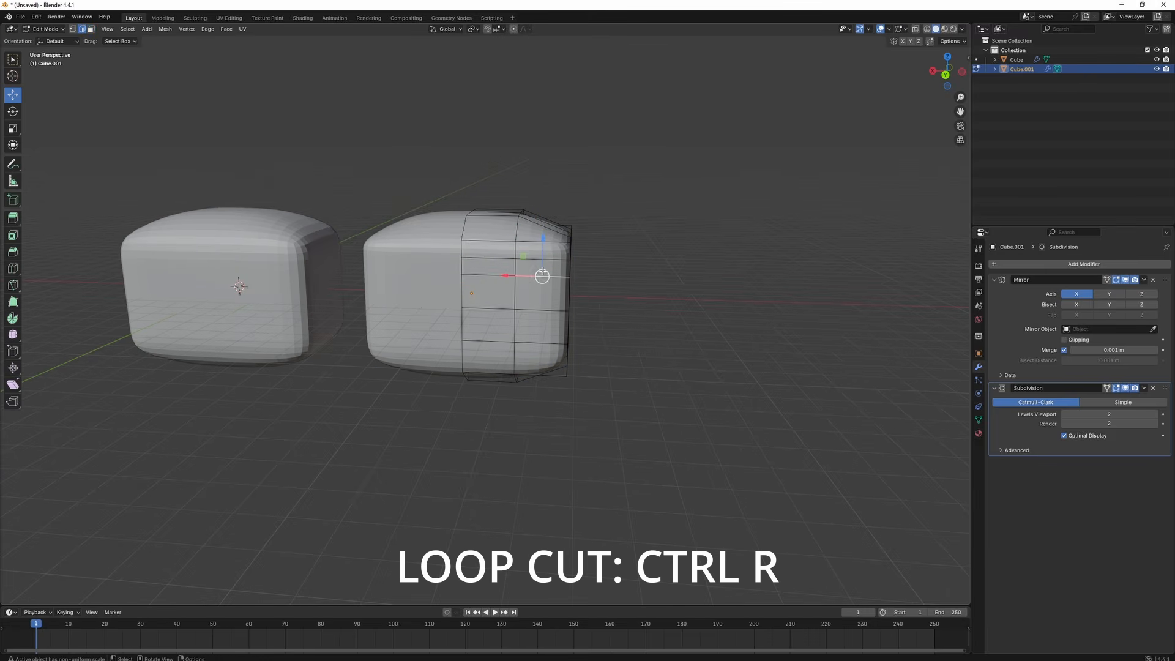
key(ctrl+r)
click(541, 264)
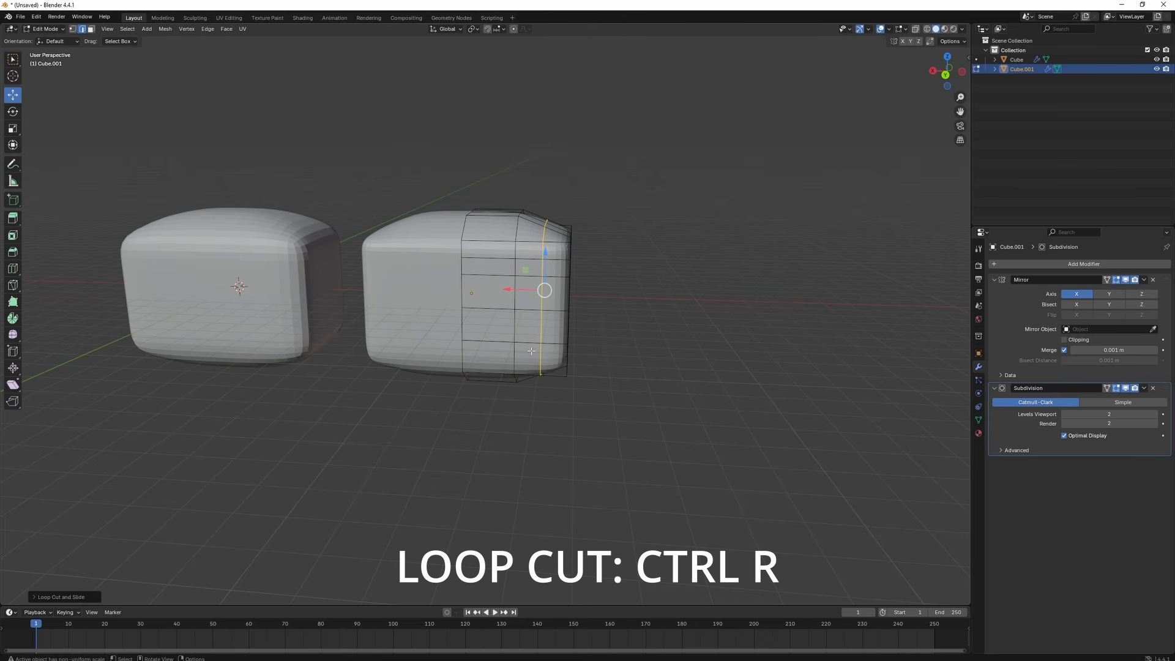
- Add another horizontal loop cut through the duplicate's row of side faces just below the middle
key(ctrl+r)
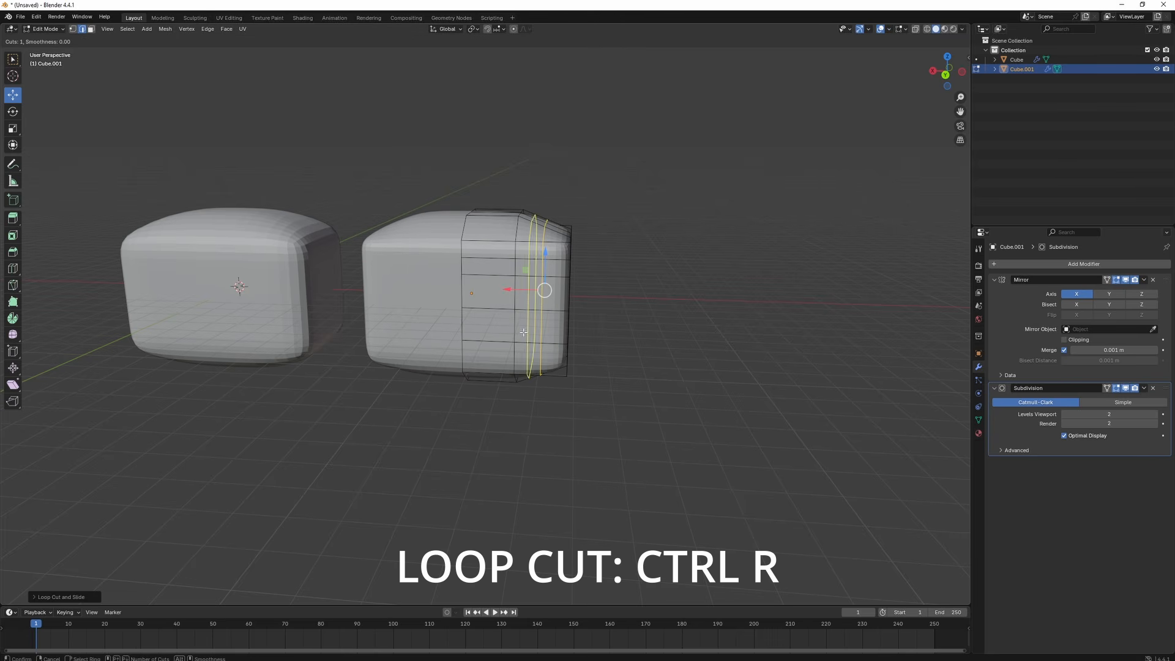
click(460, 323)
key(ctrl+z)
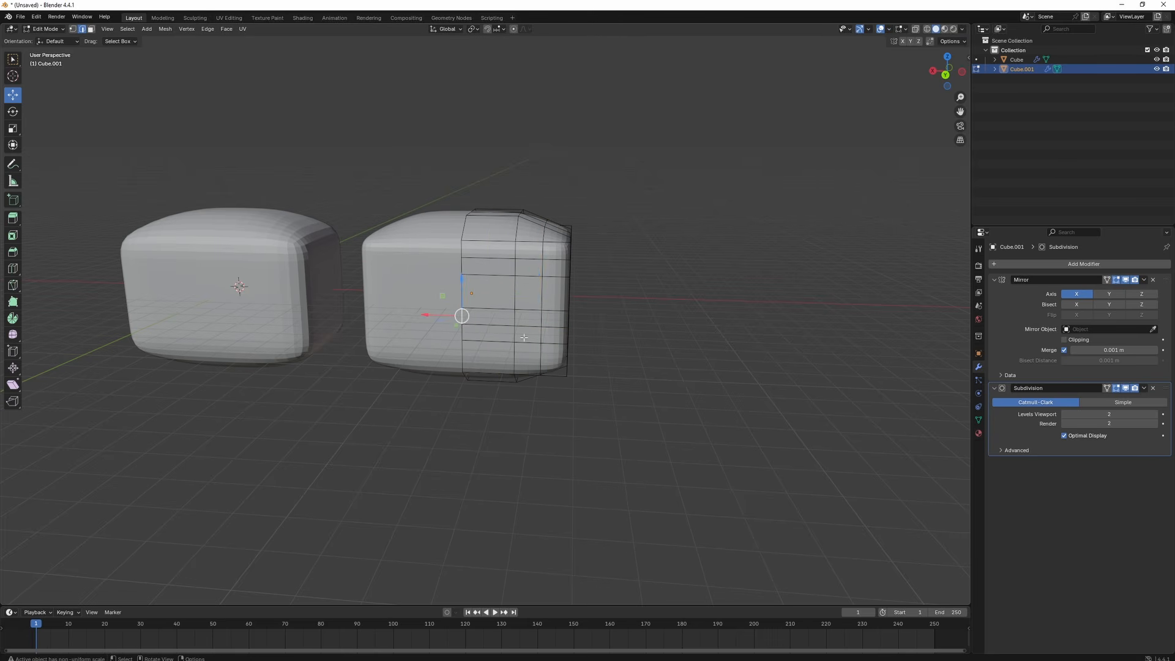
scroll(585, 339, up, 1)
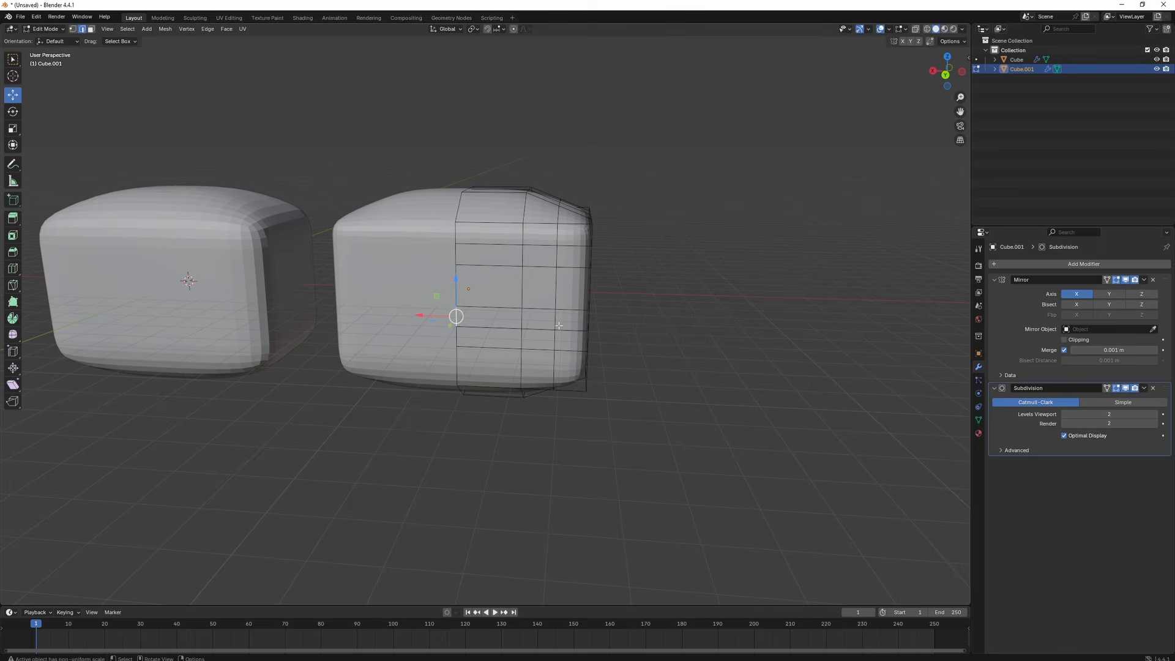
key(ctrl+z)
- Select the C-shaped band of six front faces on the duplicate's editable half and extrude it outward into a raised frame
click(91, 29)
shift+click(497, 256)
shift+click(538, 255)
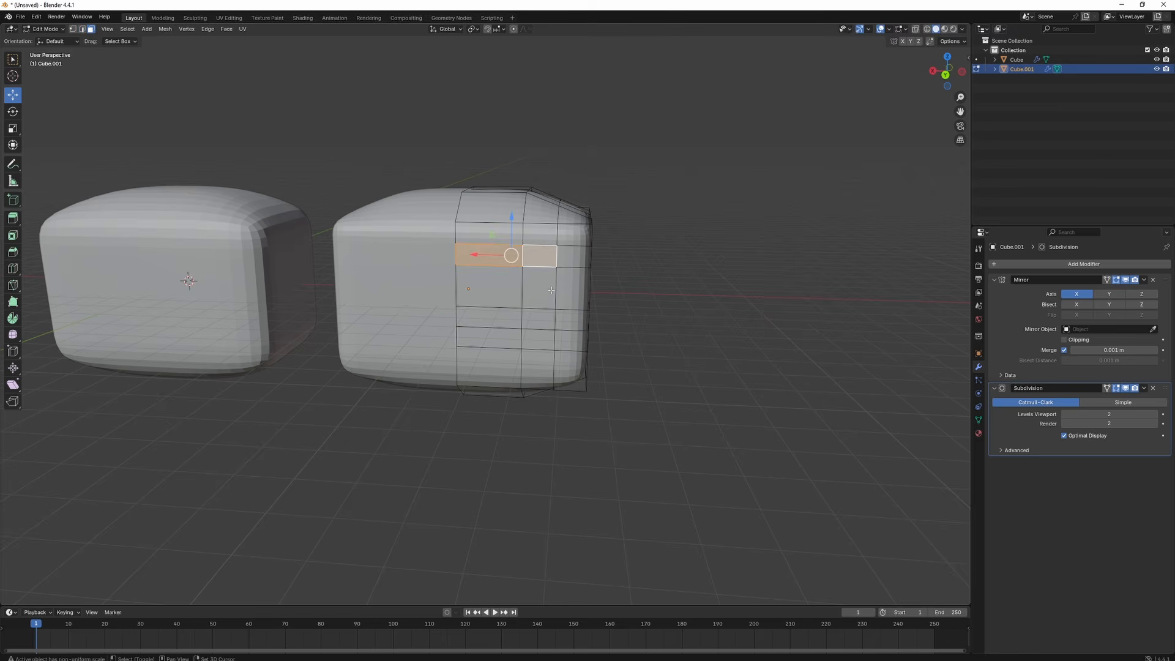
shift+click(537, 288)
shift+click(537, 318)
shift+click(538, 339)
shift+click(492, 337)
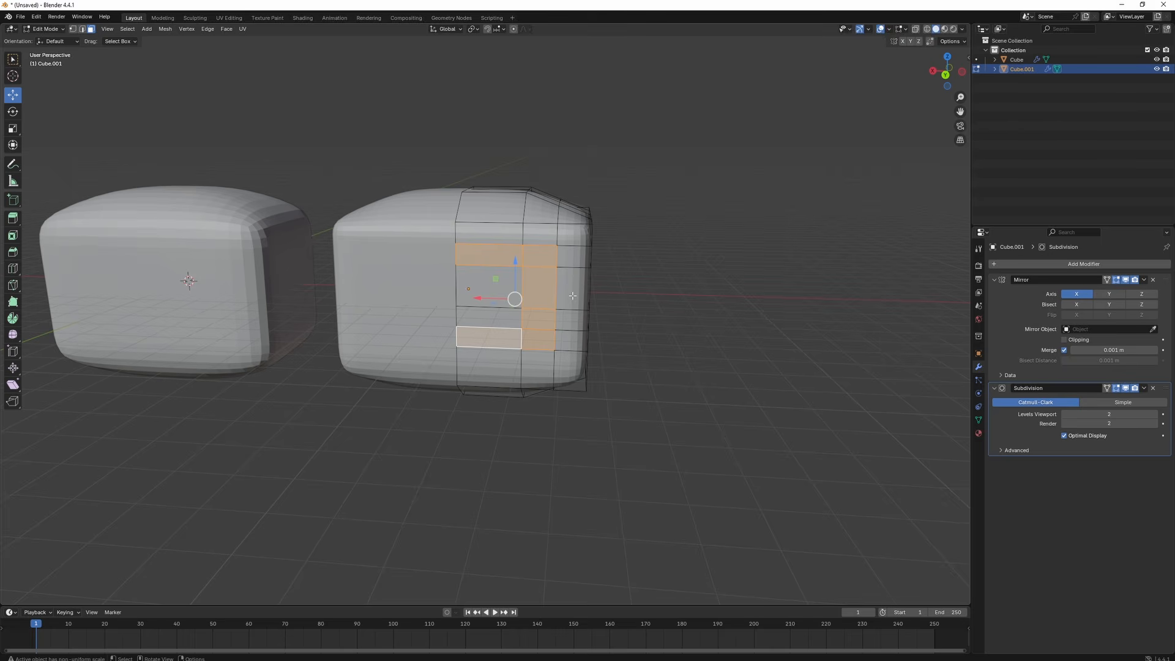
middle_drag(572, 296, 508, 332)
key(e)
click(458, 336)
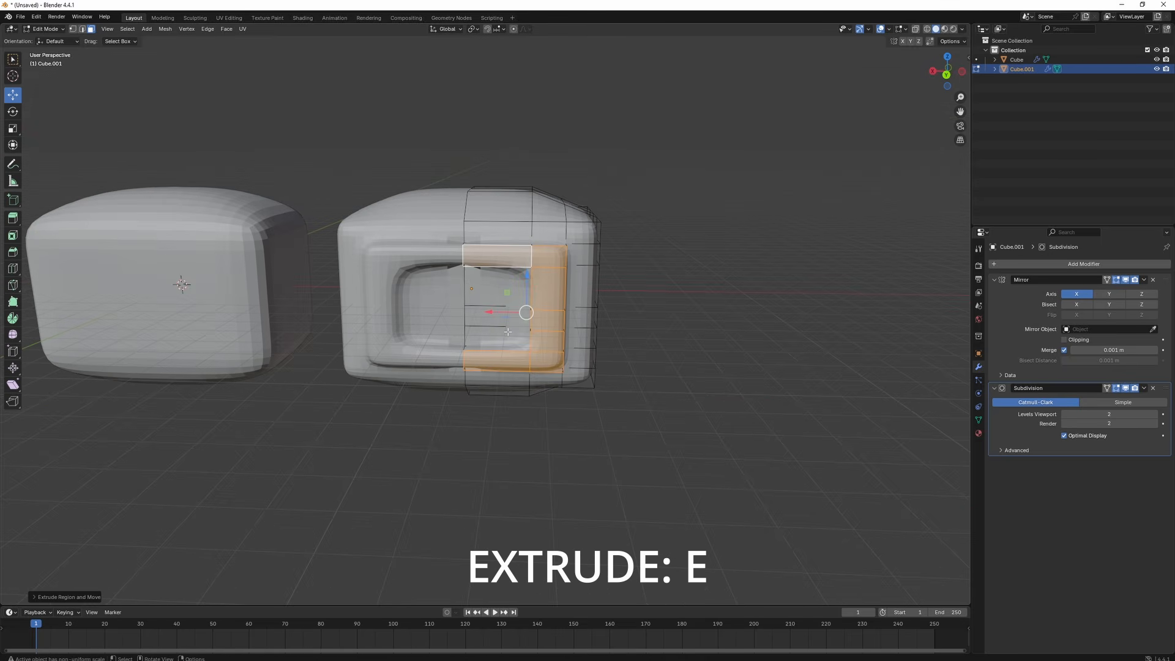
- Select the vertices along the raised frame's outer side edge and move them inward along X to taper the frame
scroll(507, 331, up, 3)
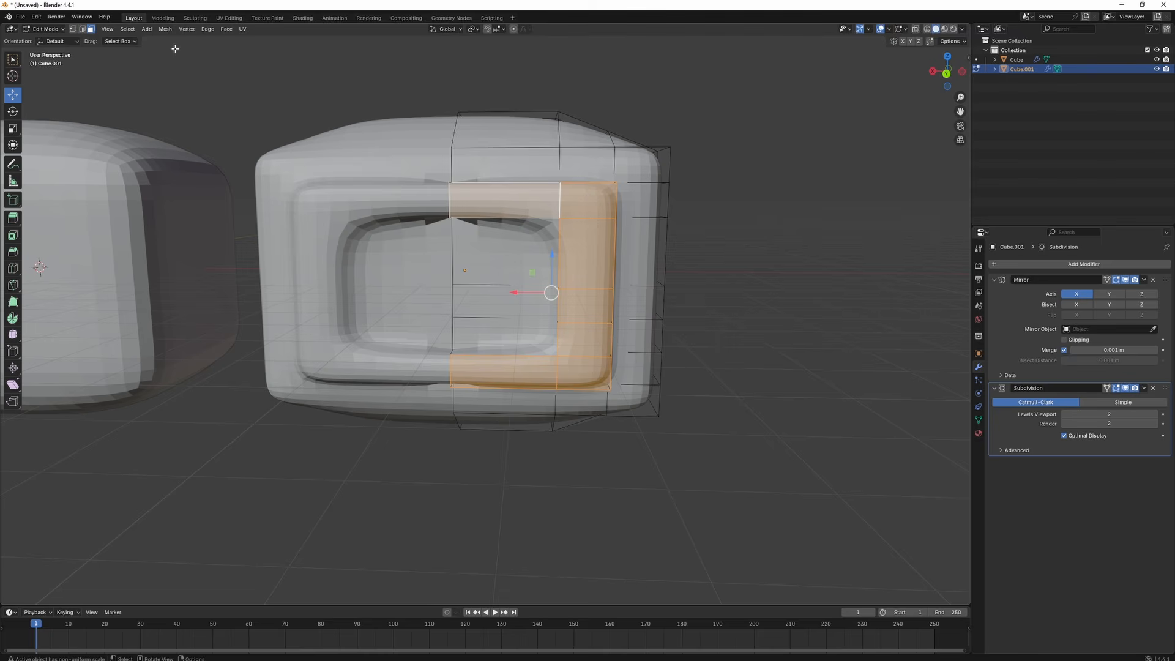
key(1)
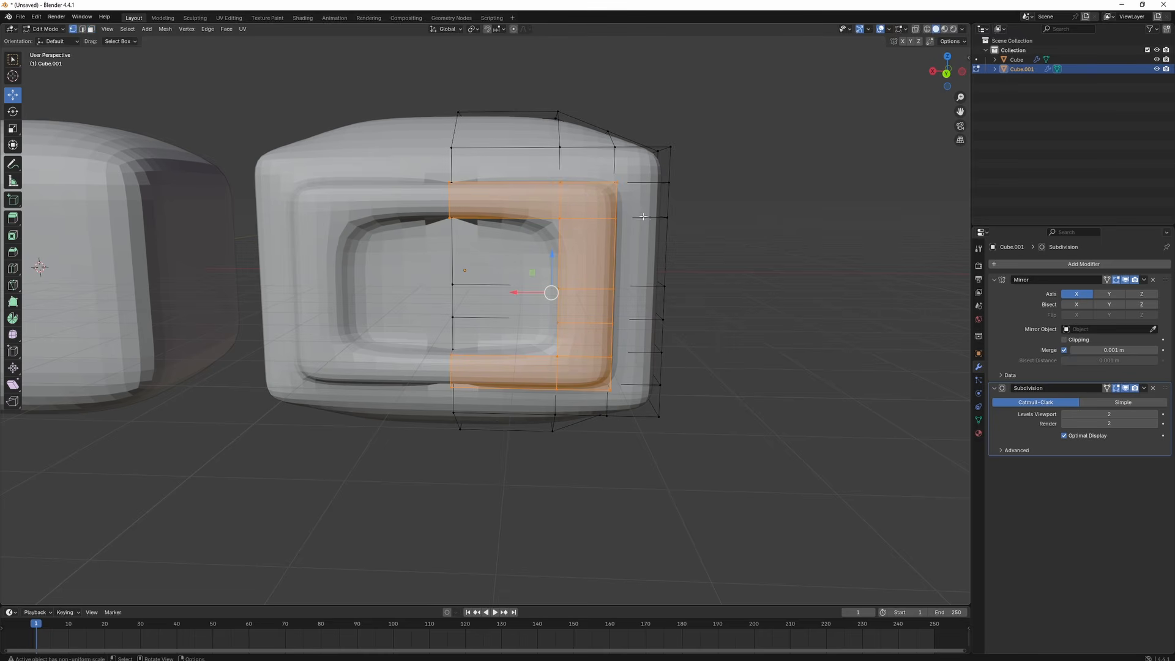
click(617, 181)
alt+click(595, 293)
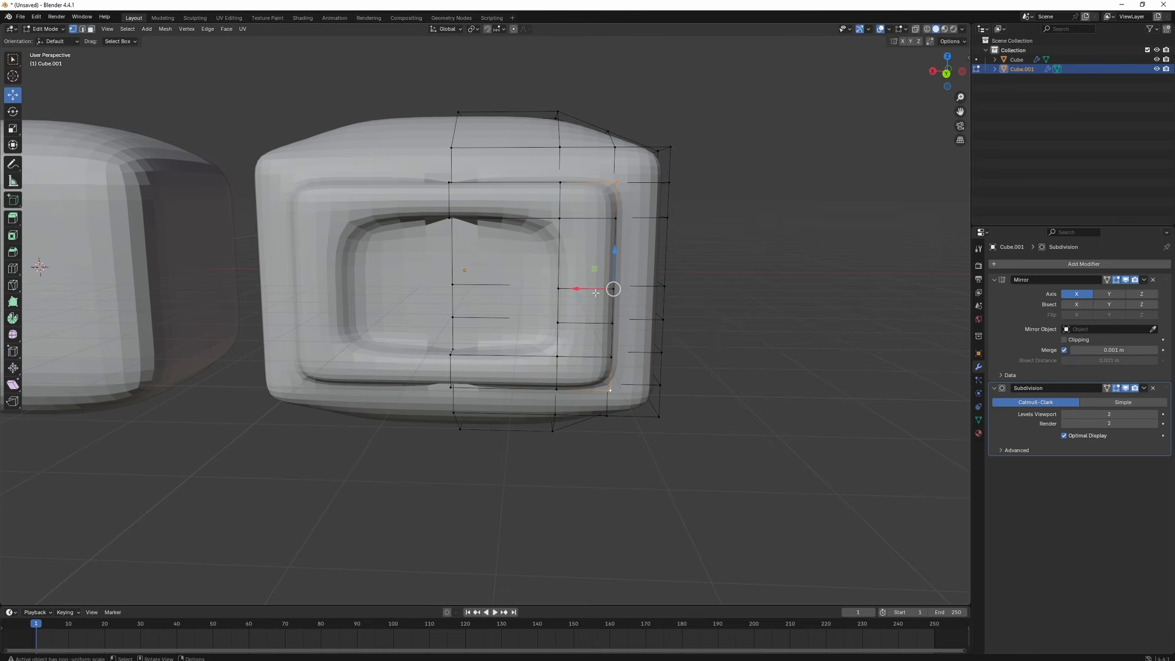
drag(579, 289, 533, 288)
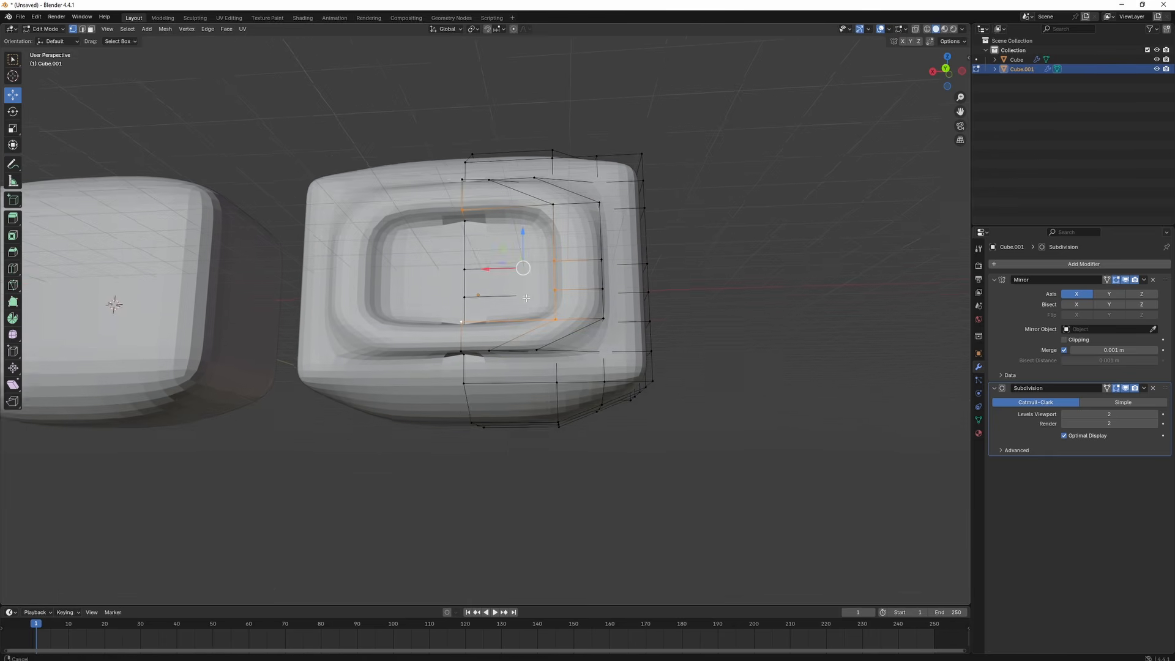
shift+middle_drag(575, 294, 578, 341)
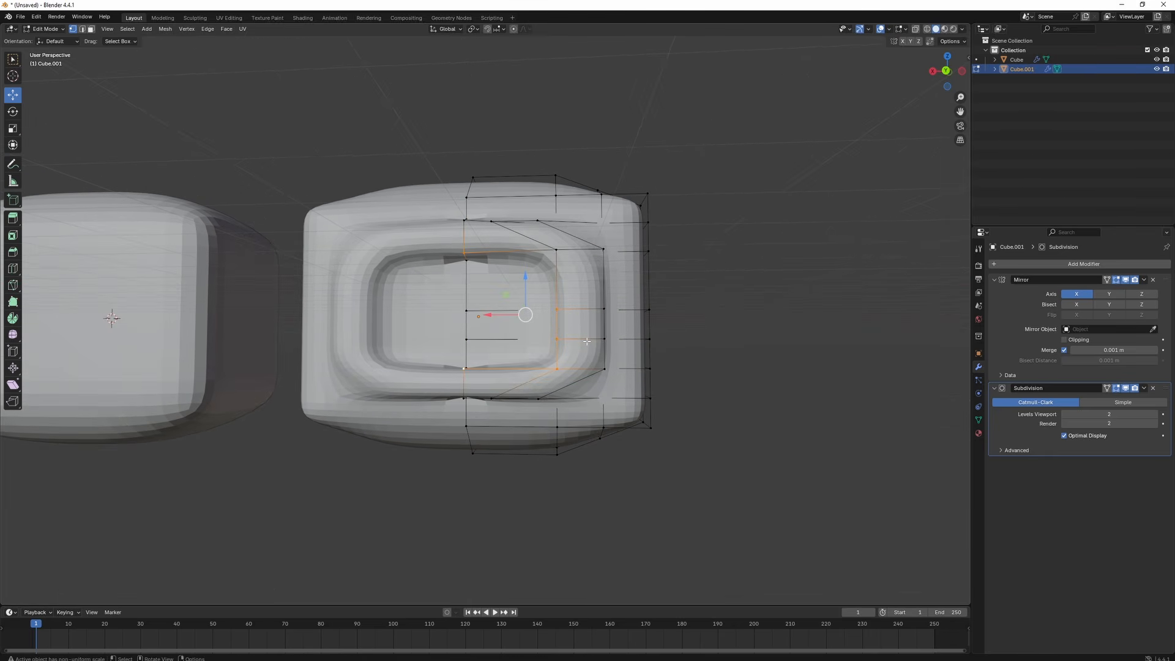
- Scale up the selected vertices along the inner edge of the raised frame to widen its opening
key(s)
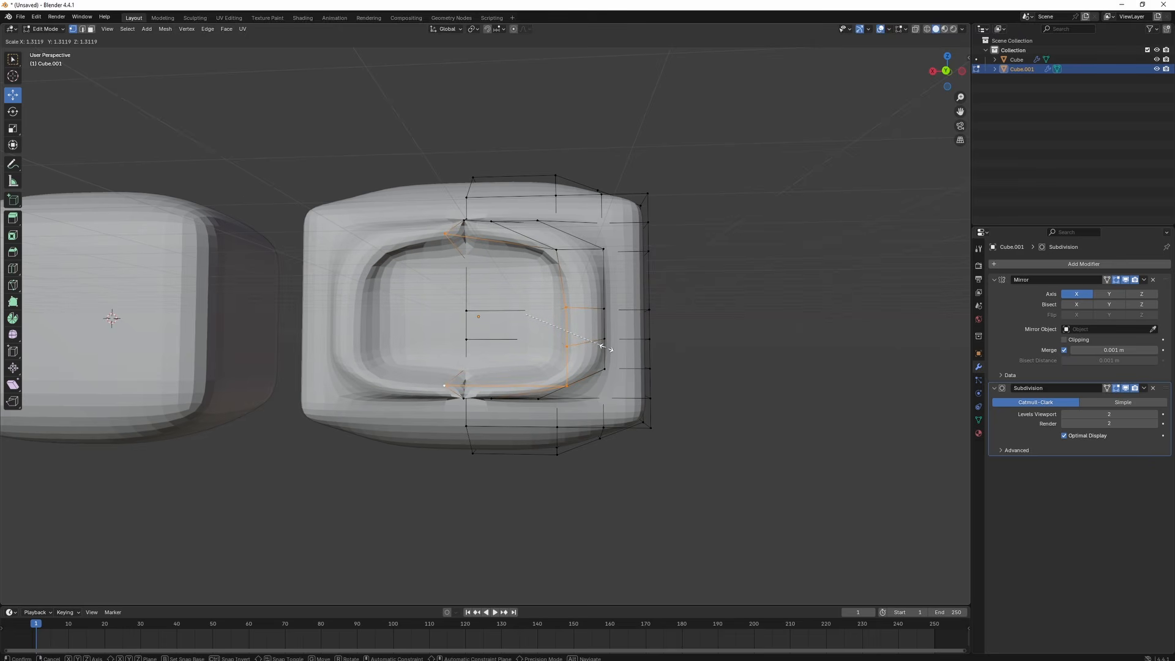
click(598, 348)
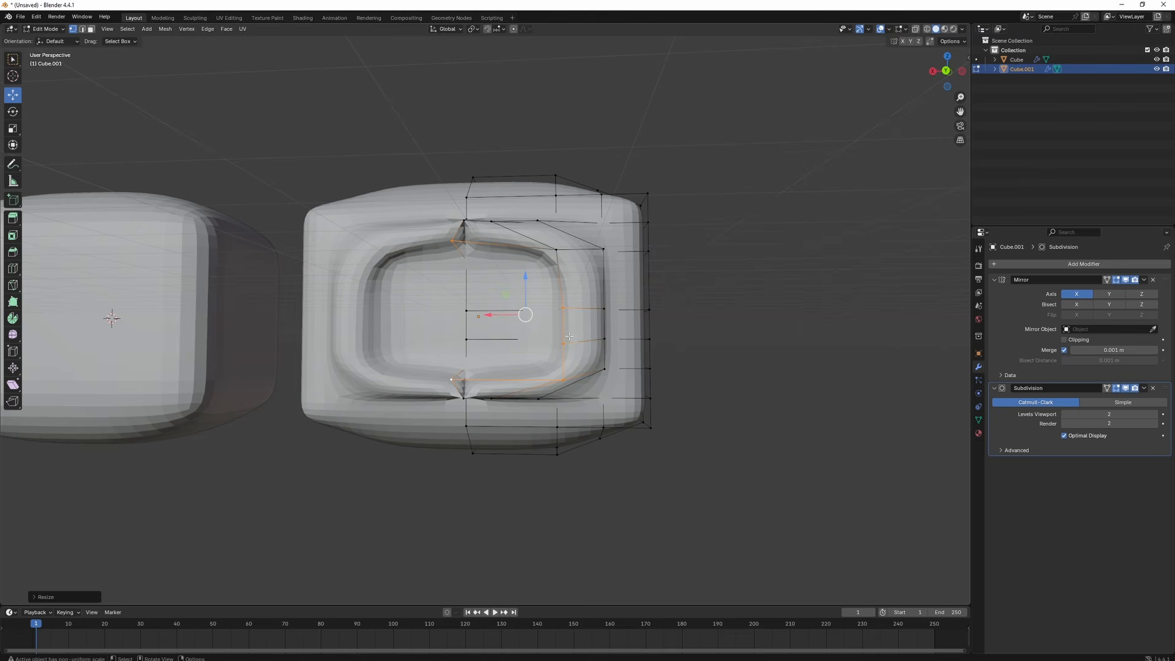
scroll(569, 336, up, 4)
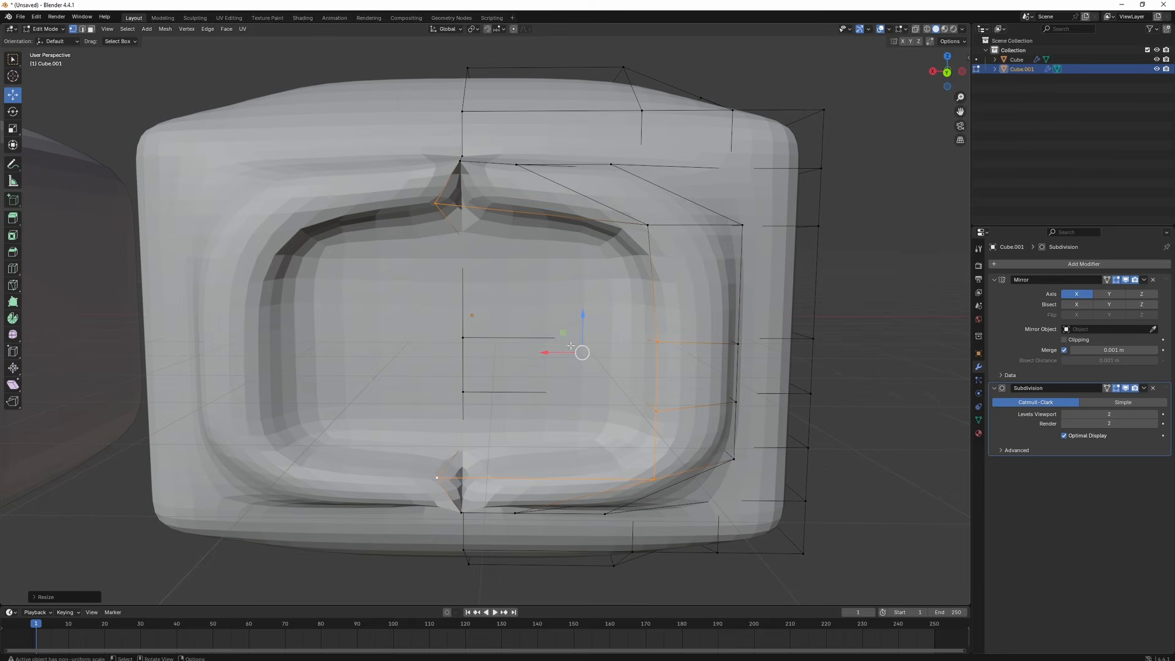
- Select the frame's upper inner vertex that crosses the mirror line and show its transform values
click(438, 208)
shift+middle_drag(438, 207, 479, 264)
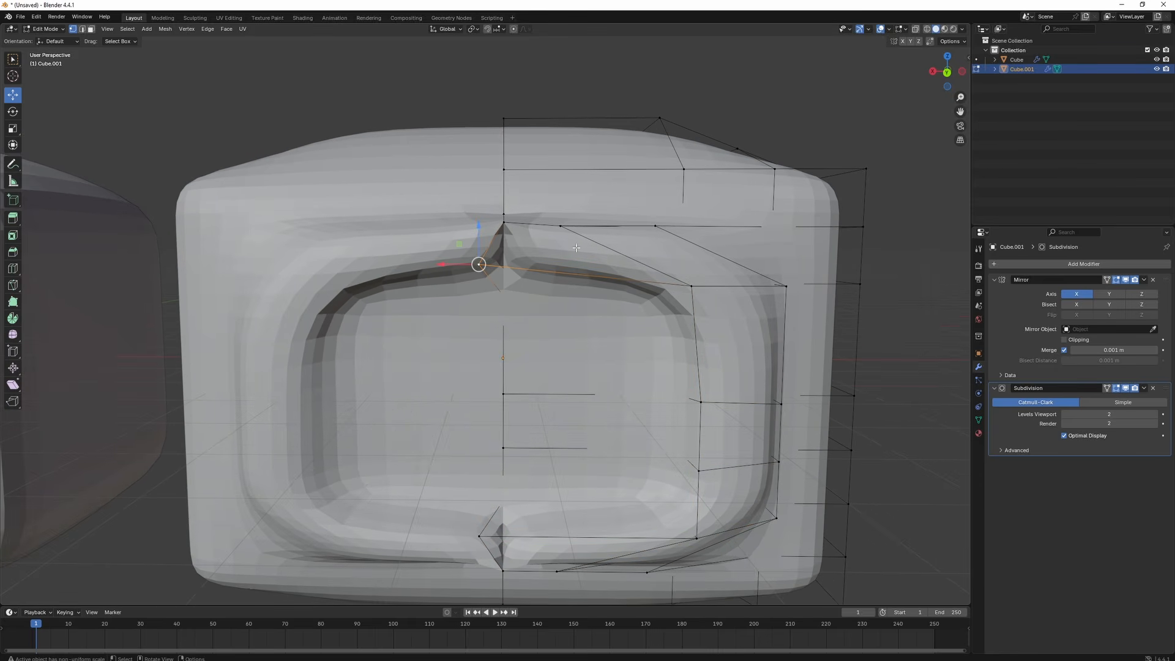
click(970, 56)
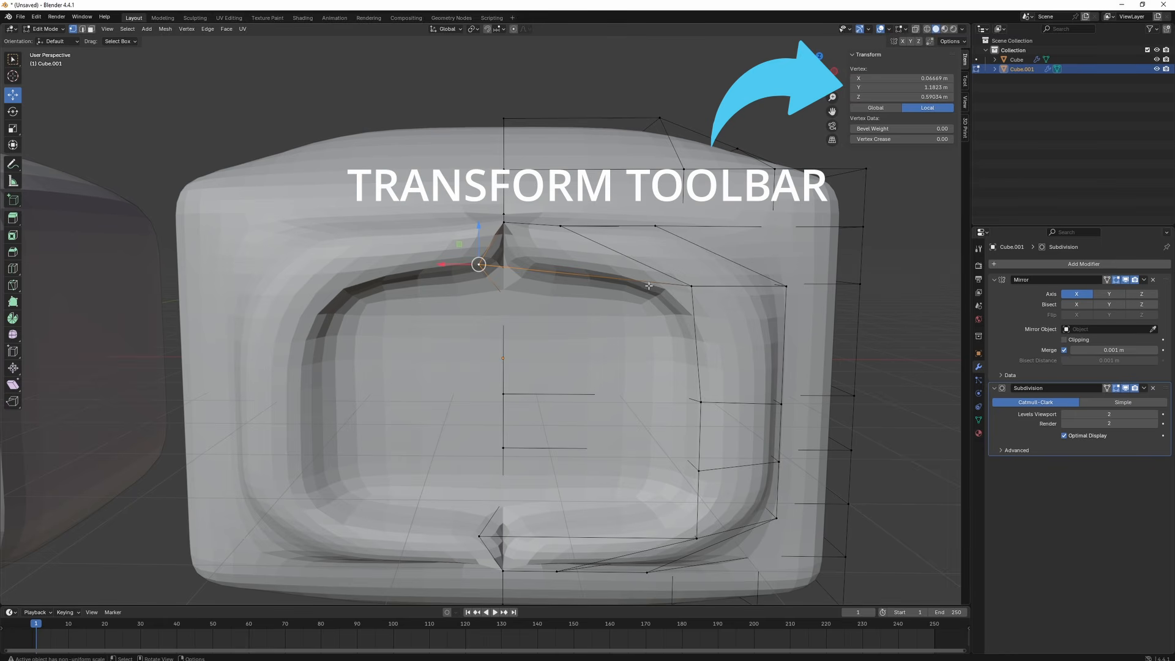
scroll(582, 288, up, 3)
scroll(582, 288, down, 4)
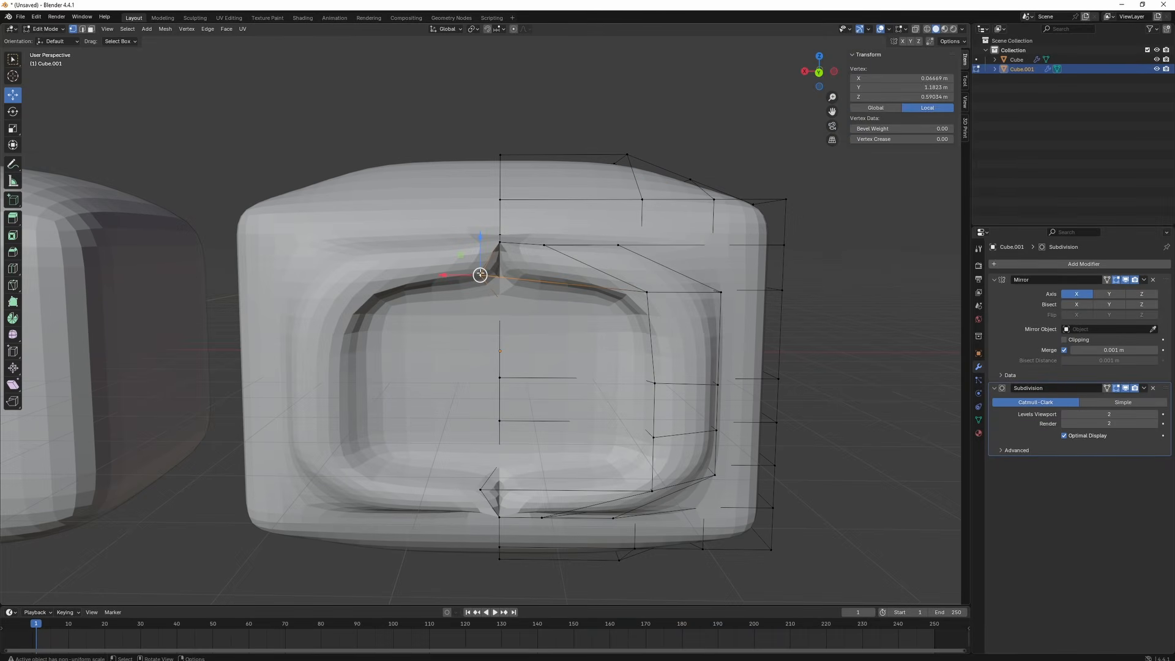
double_click(923, 88)
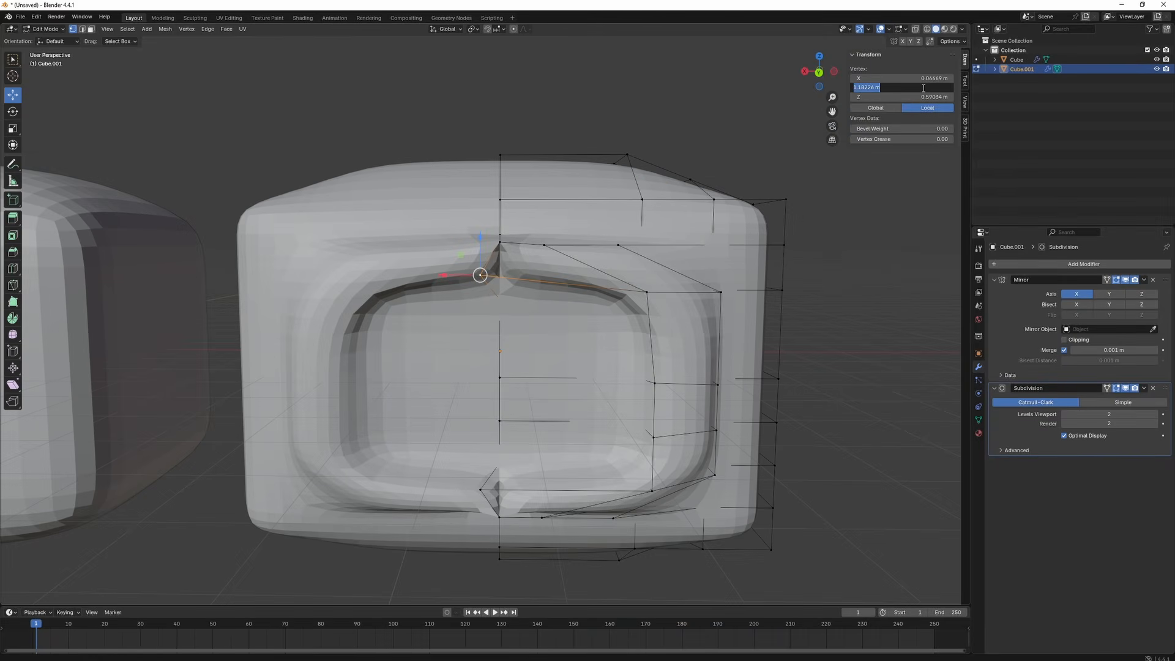
text(0)
key(Return)
key(ctrl+z)
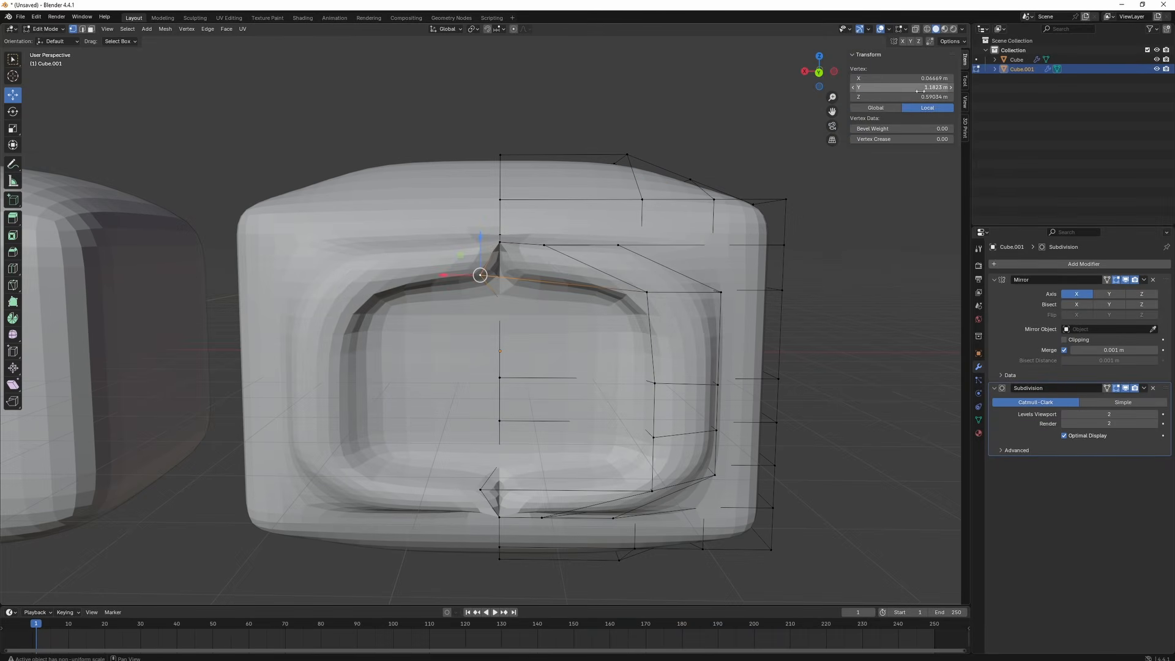
- Set the X coordinate of the frame's upper inner vertex to 0 so it sits on the mirror line
double_click(932, 78)
text(0)
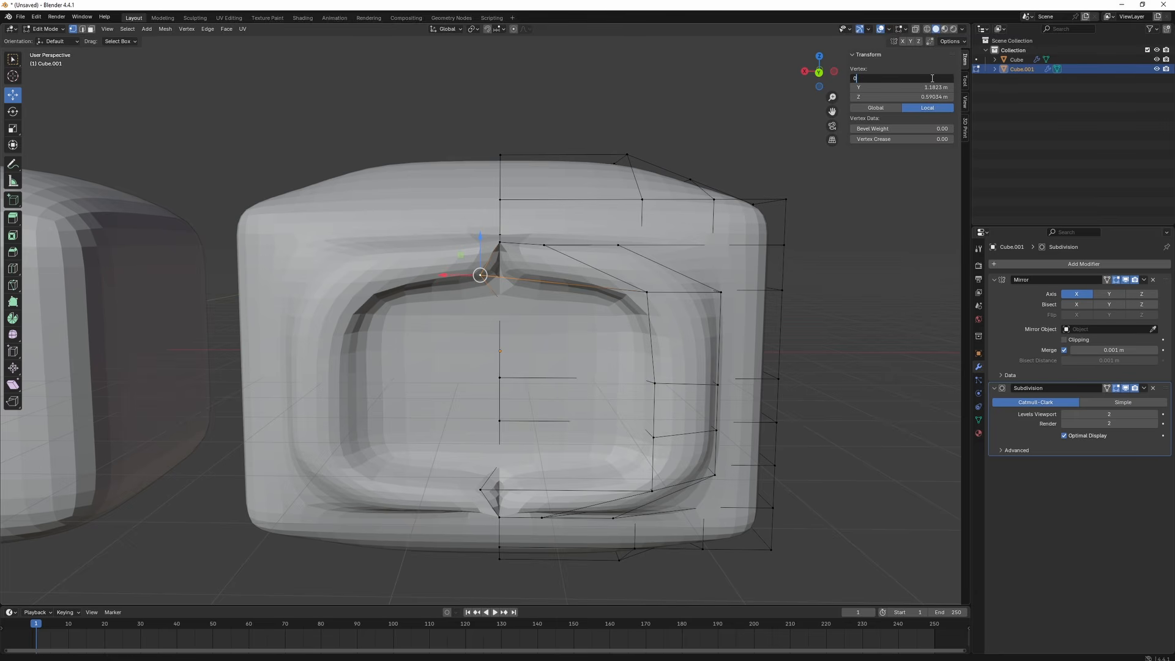
key(Return)
- Select only the frame's lower inner vertex that crosses the mirror line and set its X coordinate to 0
key(alt+a)
click(469, 502)
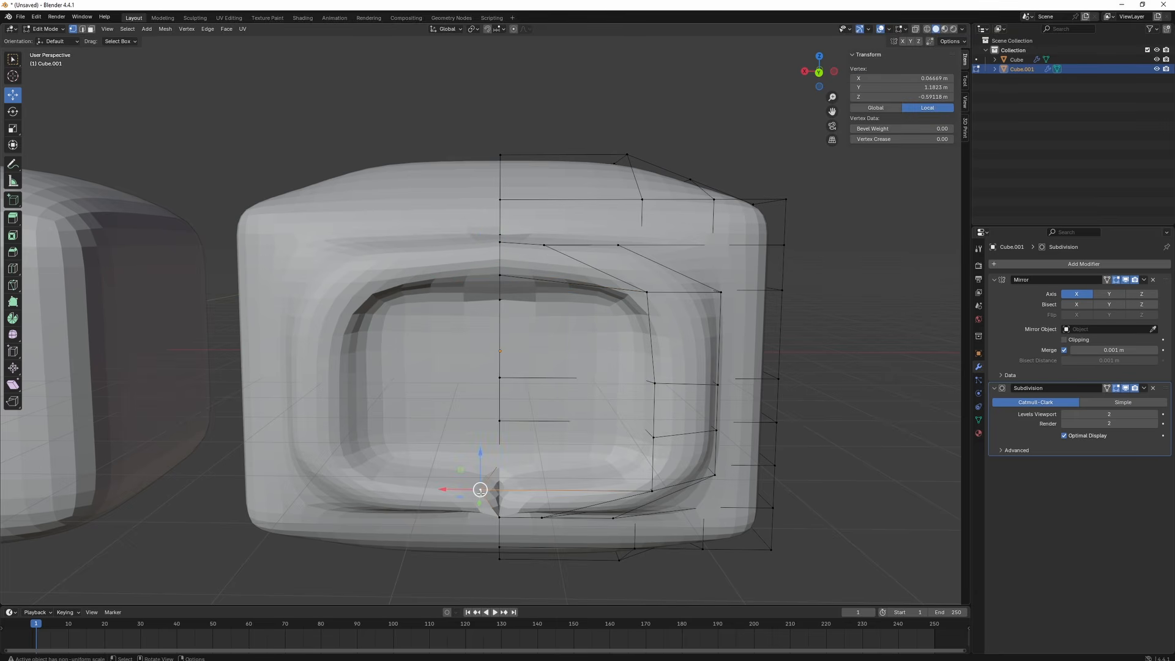
double_click(932, 78)
text(0)
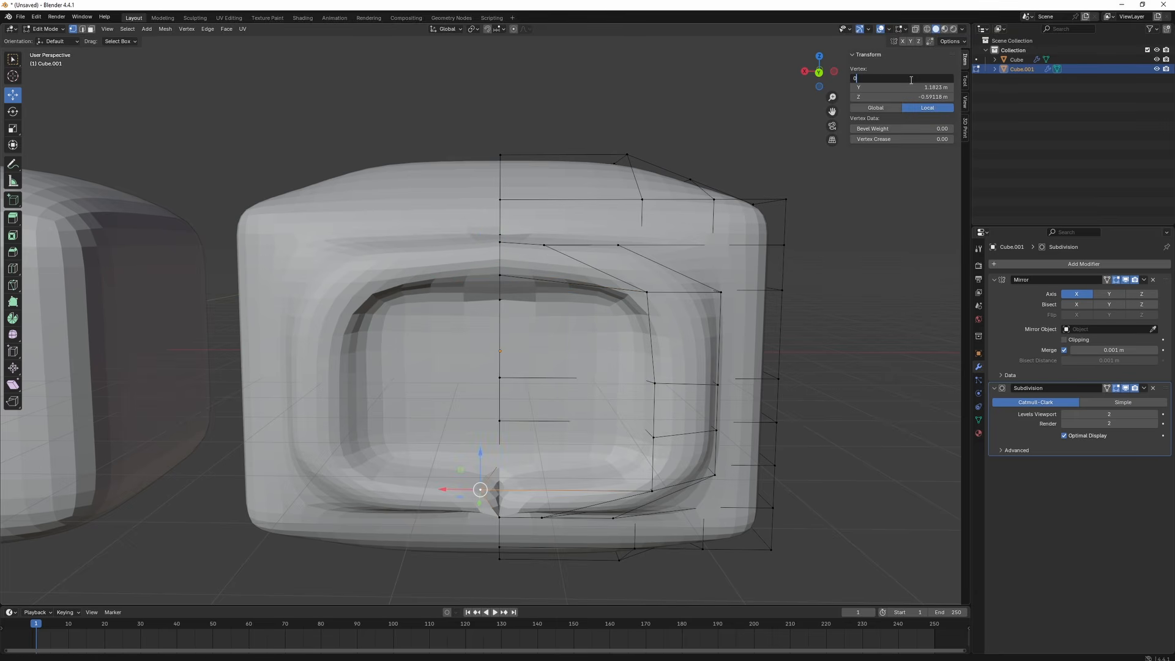
key(Return)
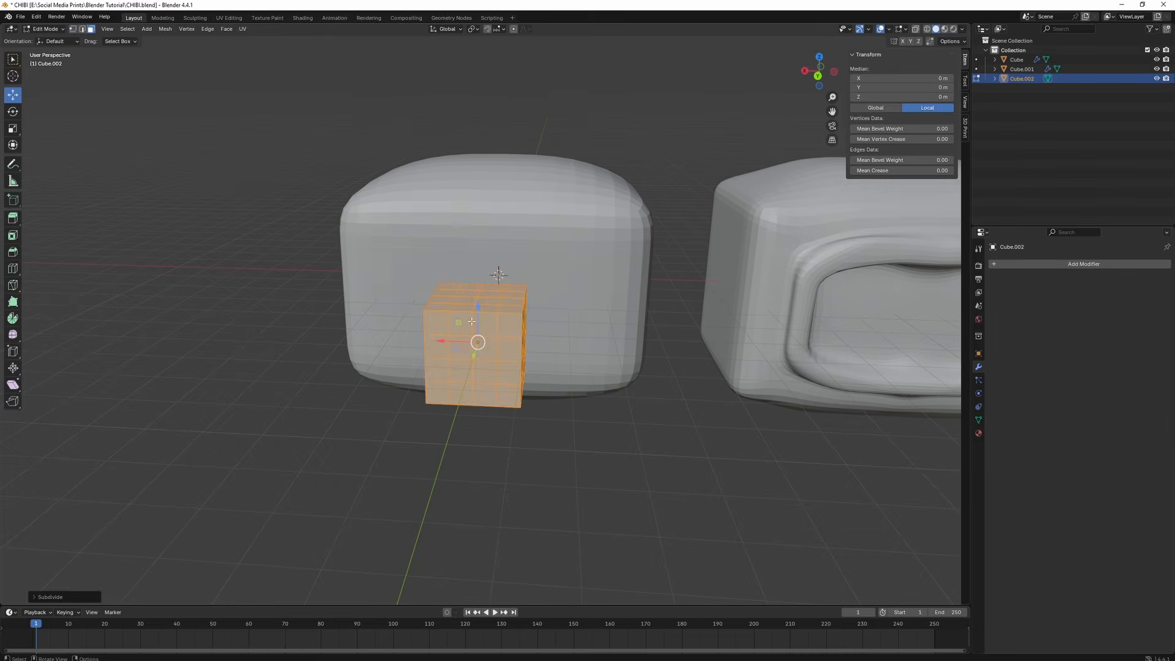
- Leave mesh editing on the small subdivided cube and add a Subdivision Surface modifier with viewport level 2
key(Tab)
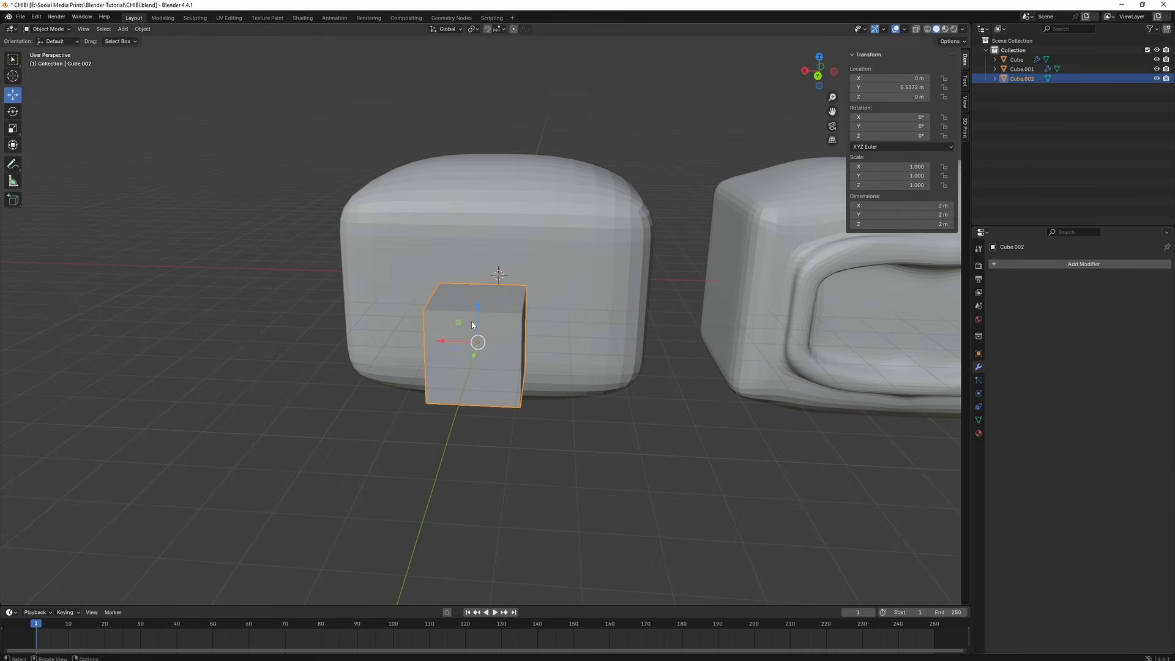
click(1044, 264)
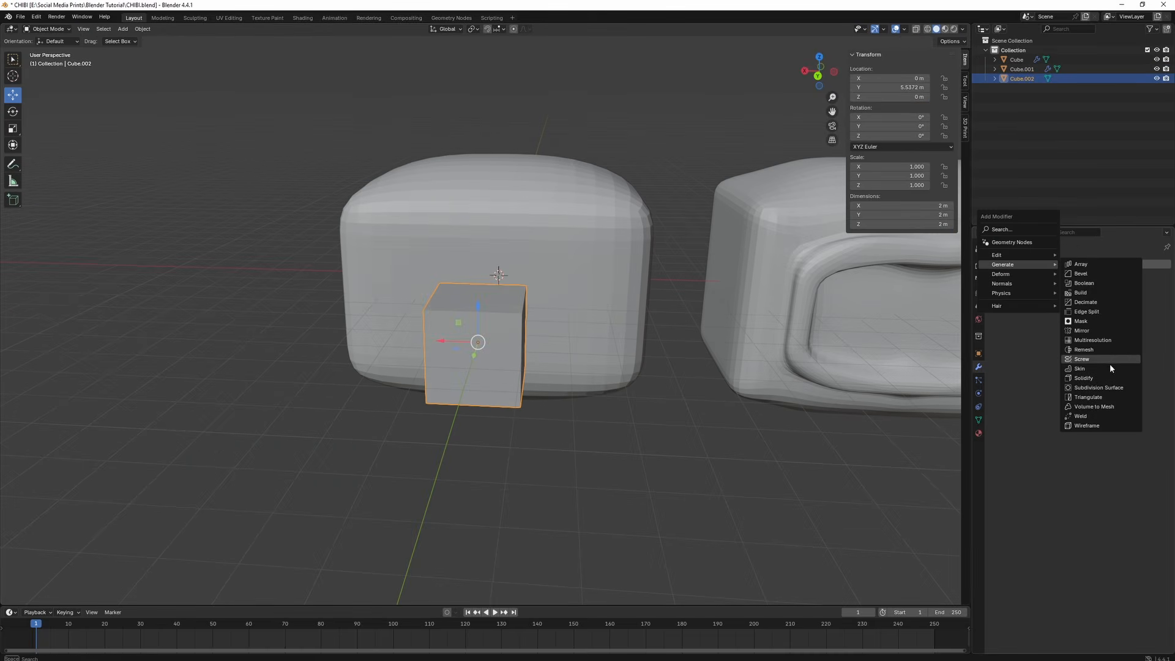
click(1099, 388)
click(1152, 306)
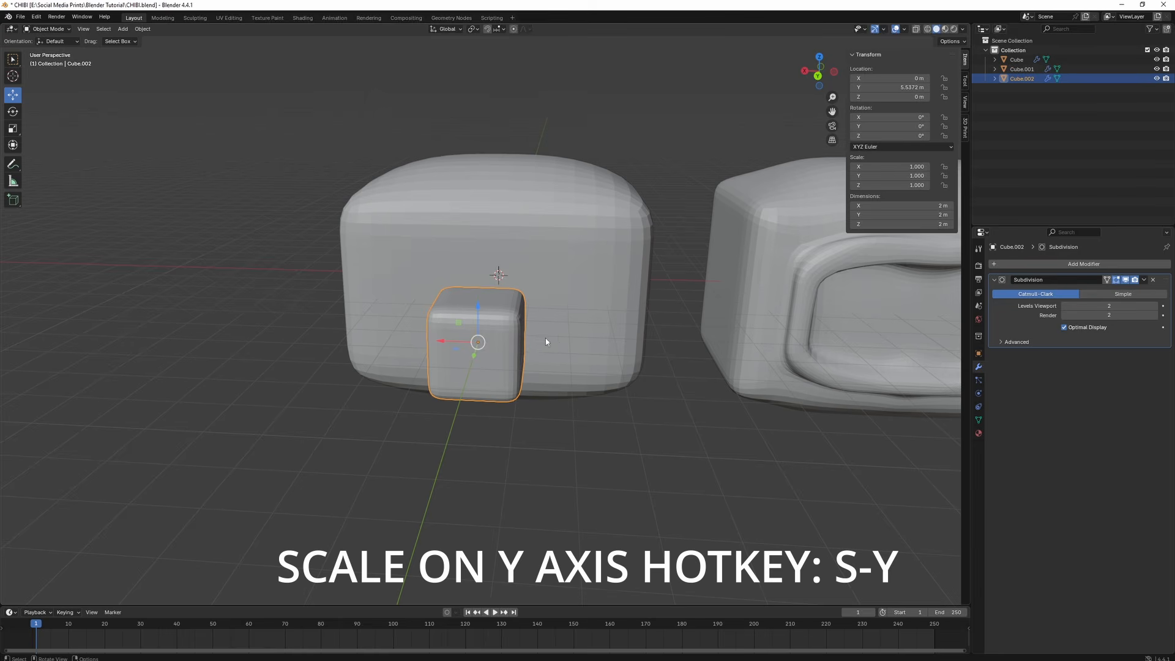
- Scale the small cube along Y to about 0.224 to flatten it into a thin plate
middle_drag(546, 341, 473, 353)
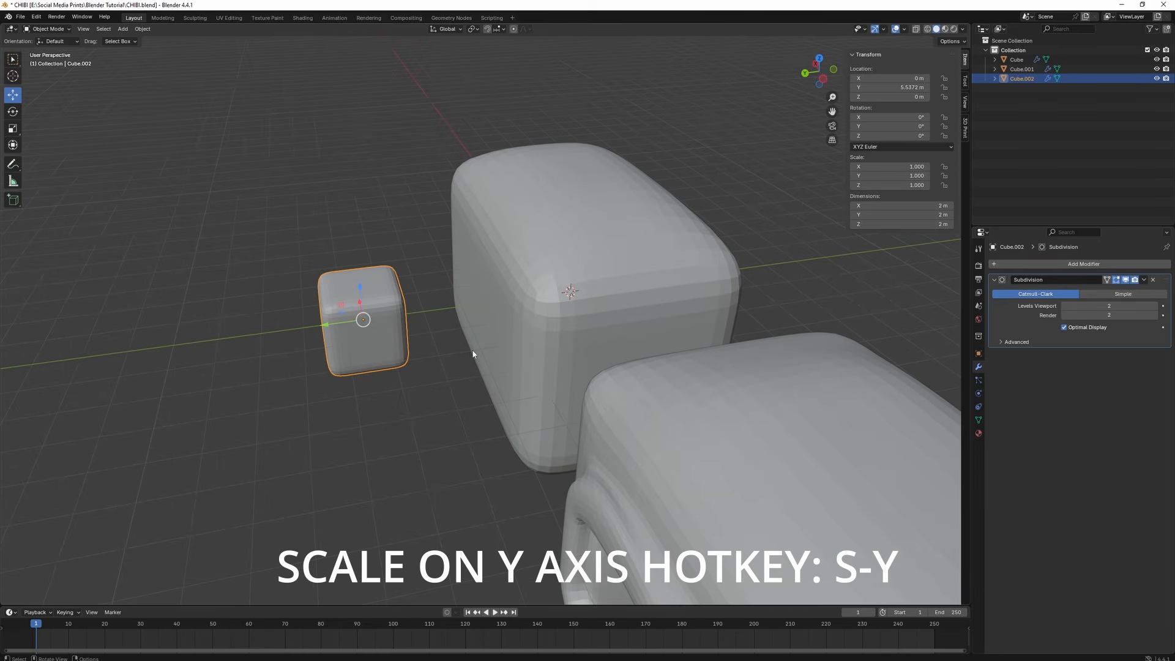
key(s)
key(y)
click(384, 334)
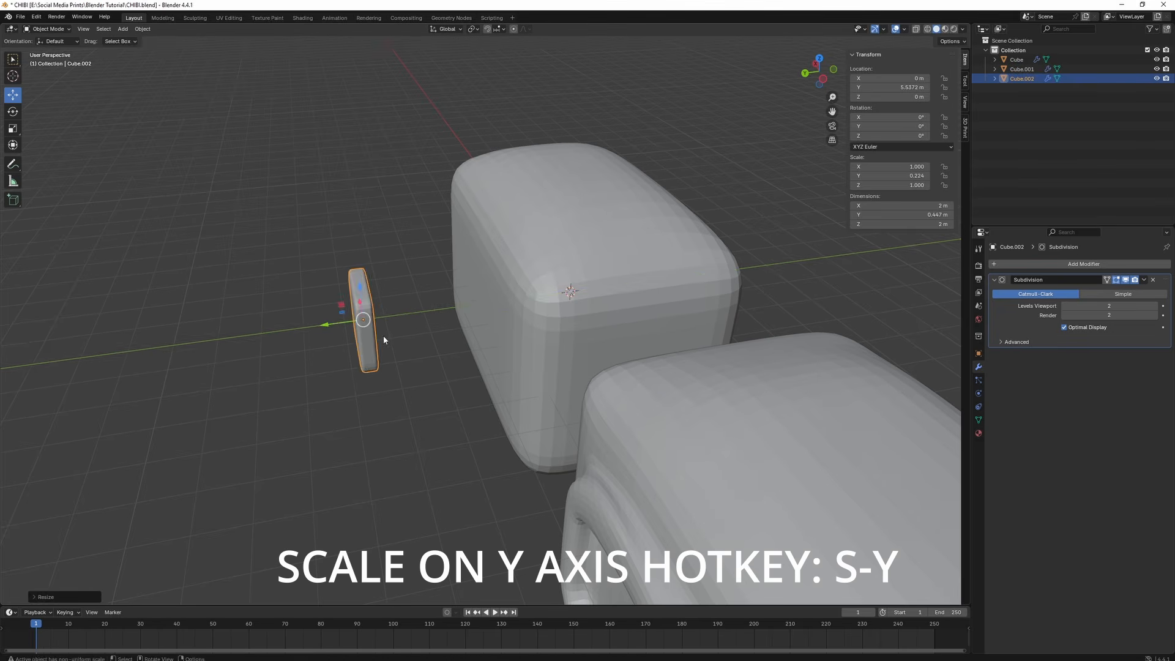
- Select the vertices across the plate's thickness at its inner top corner and move them down
middle_drag(383, 335, 524, 332)
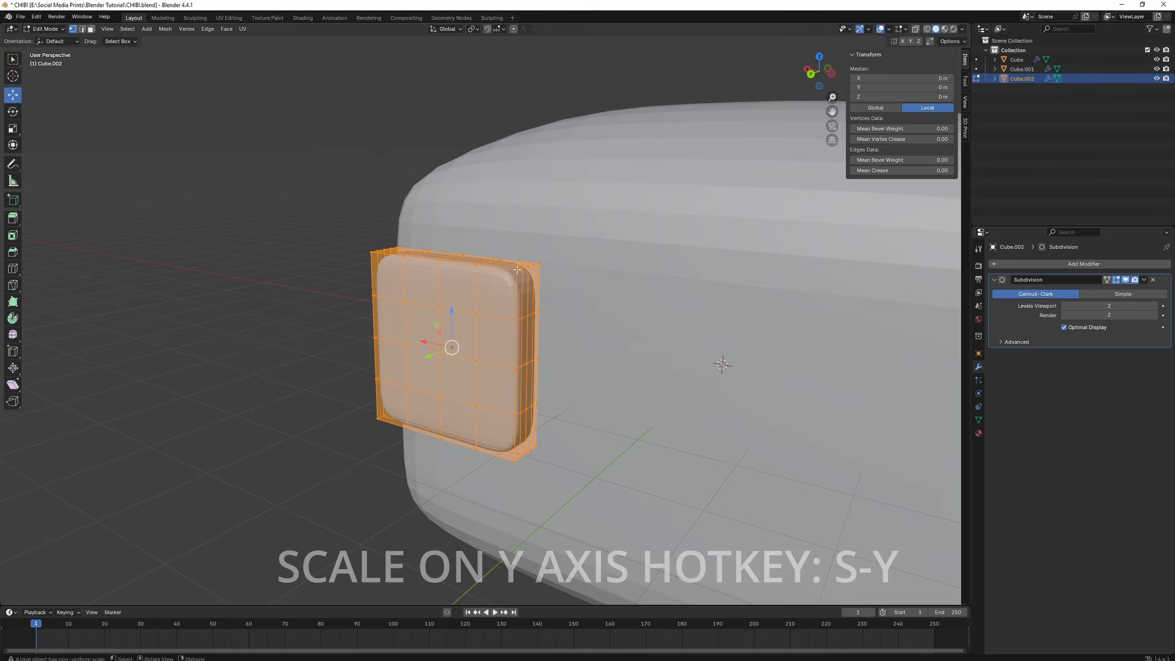
ctrl+click(543, 256)
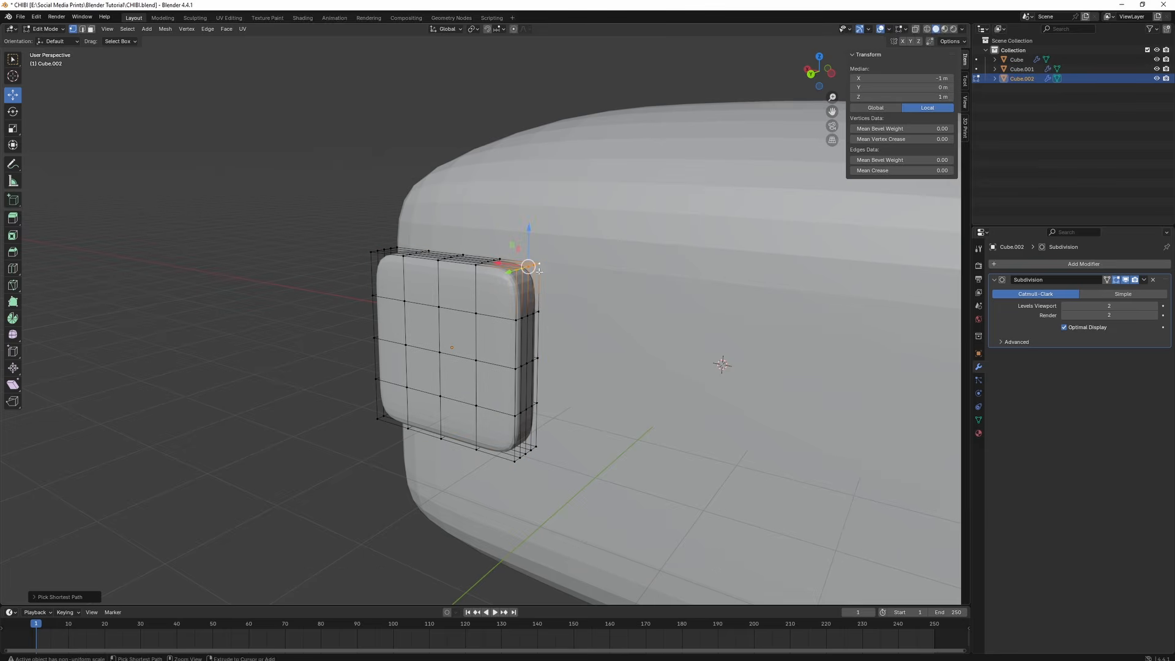
middle_drag(548, 289, 569, 241)
drag(569, 212, 570, 230)
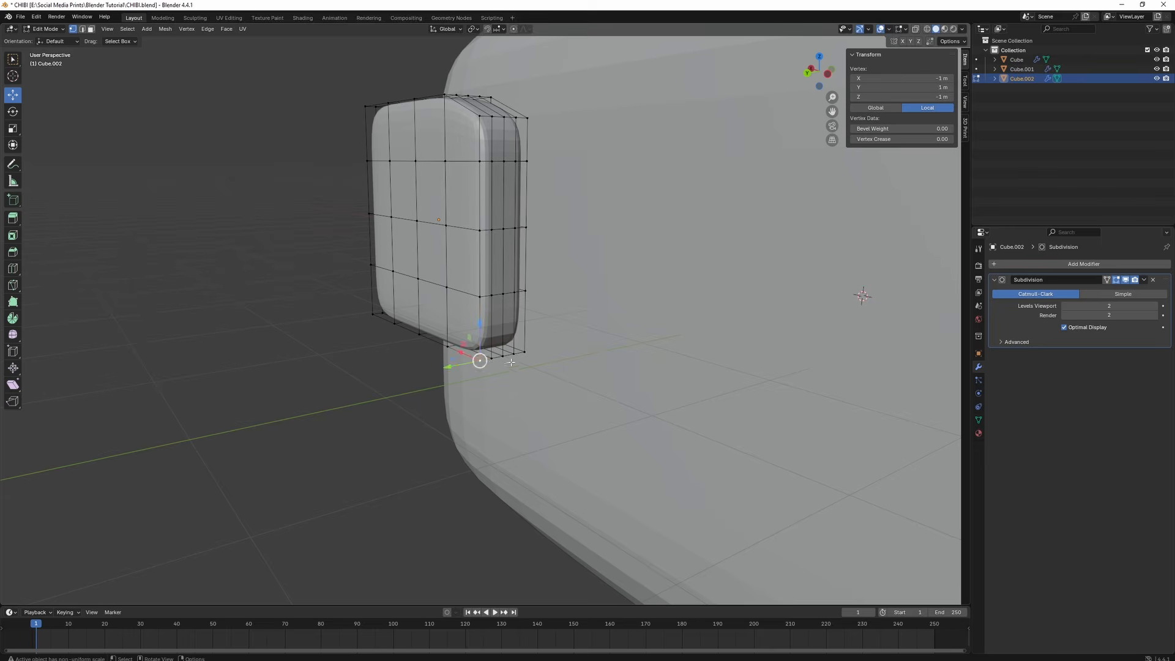
- Pull in the vertices at the plate's bottom corners and raise those at its outer top corner
ctrl+click(524, 351)
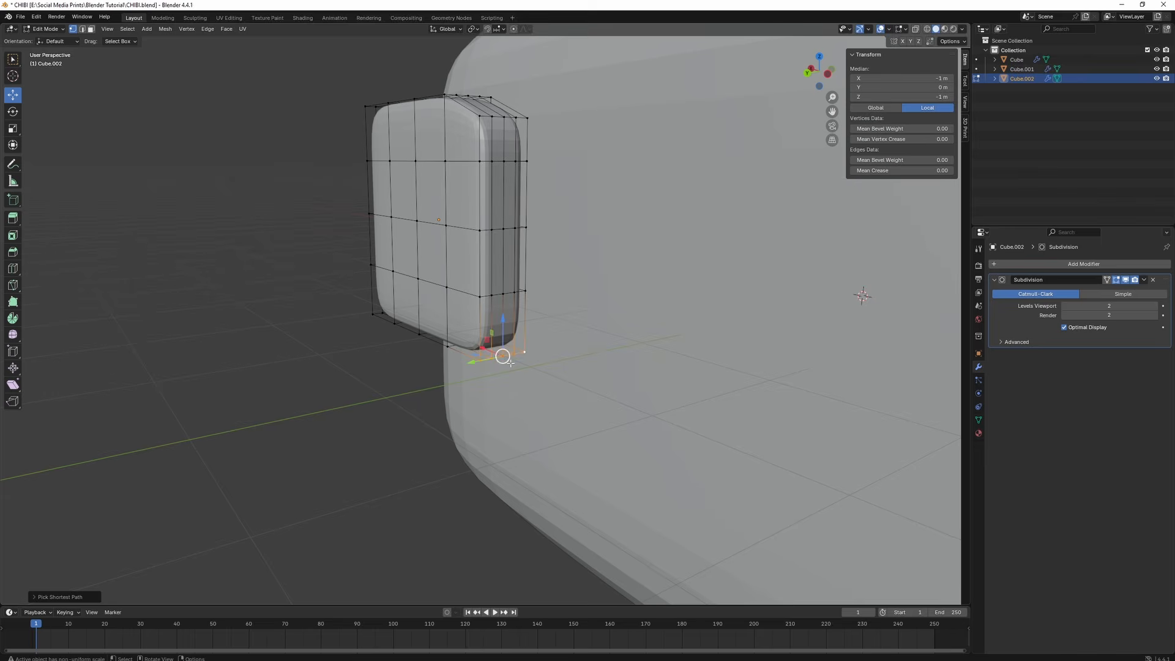
middle_drag(525, 351, 592, 366)
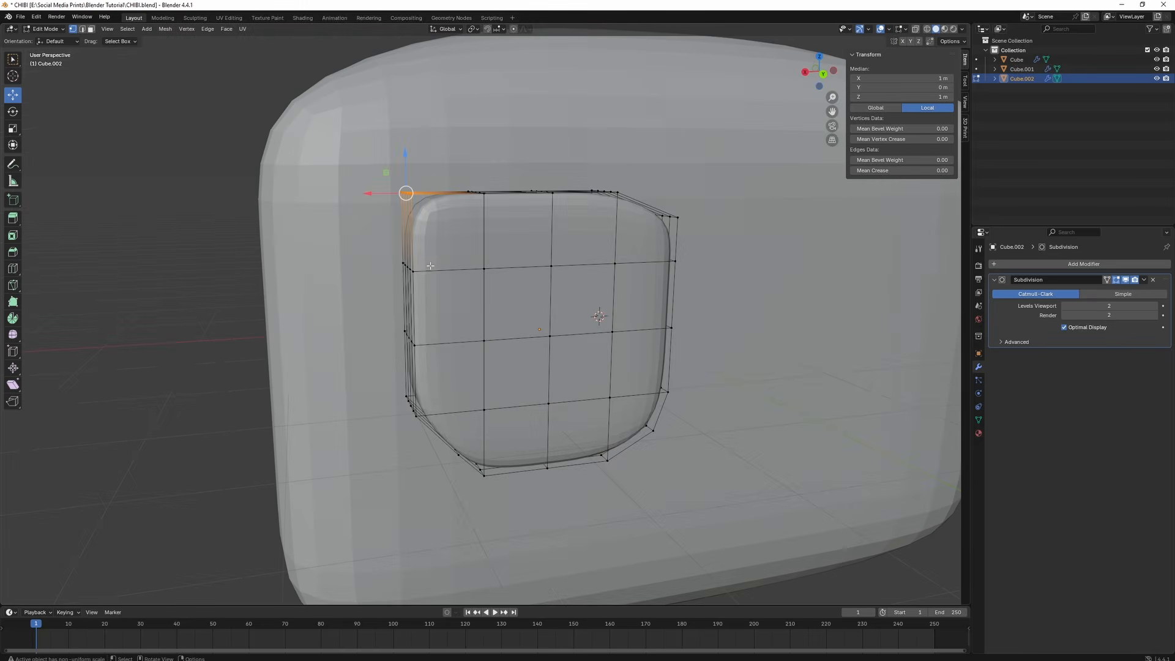
drag(406, 193, 406, 163)
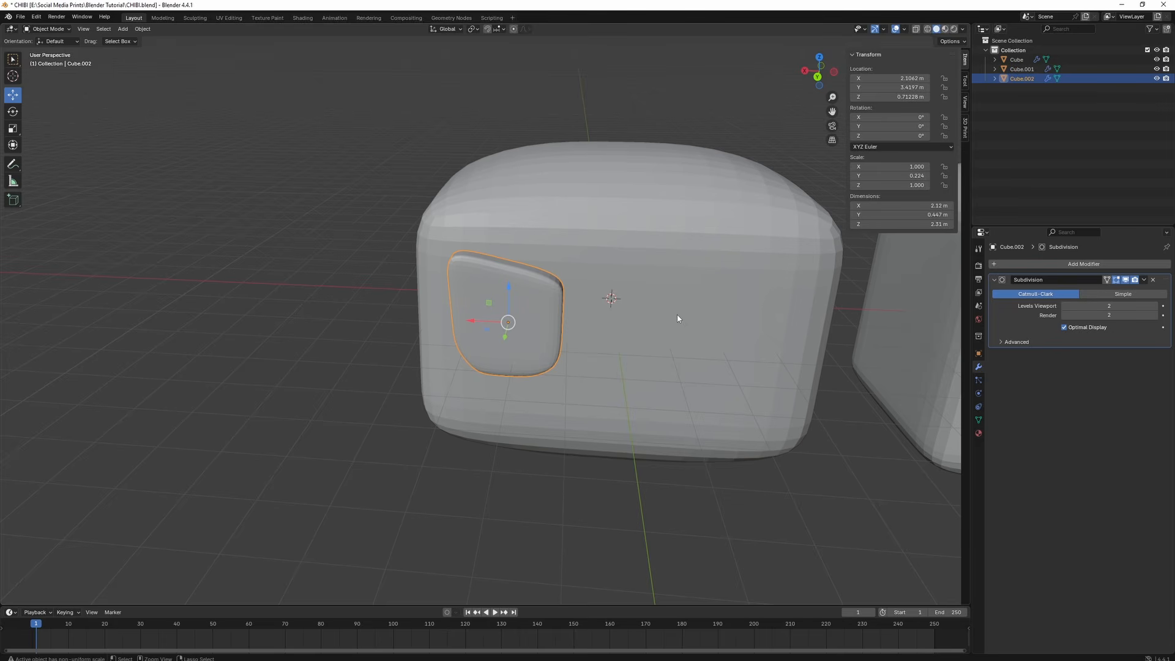
- Duplicate the eye plate along X to the other side of the head, at about -2.05 m
key(shift+d)
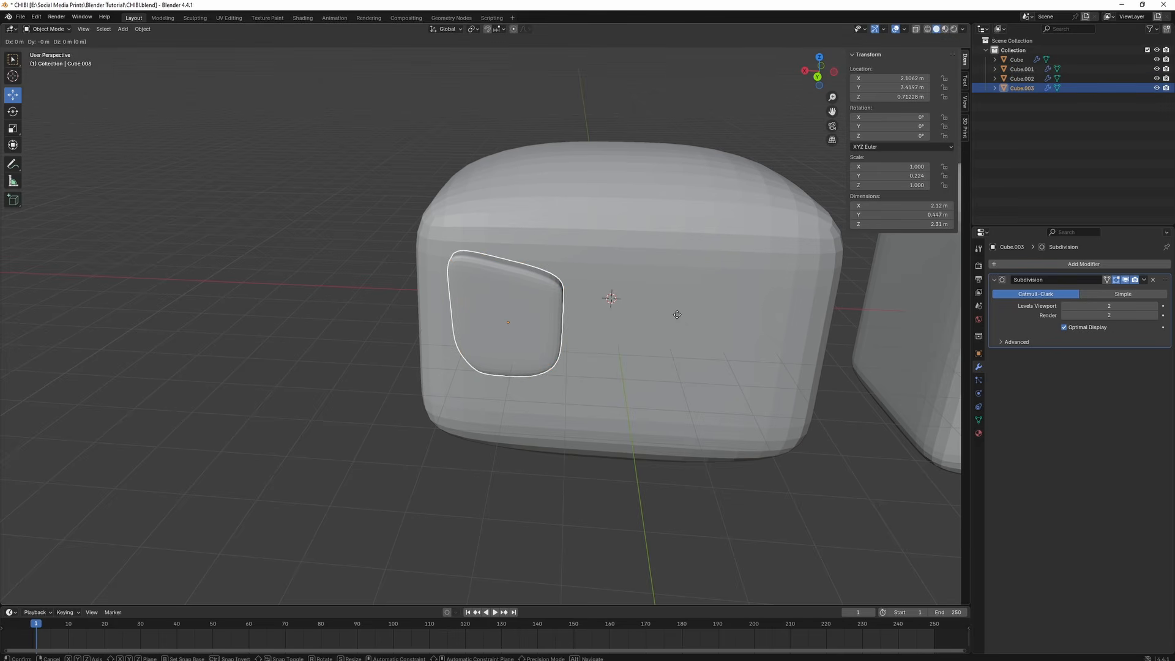
key(x)
click(909, 329)
shift+middle_drag(909, 329, 653, 297)
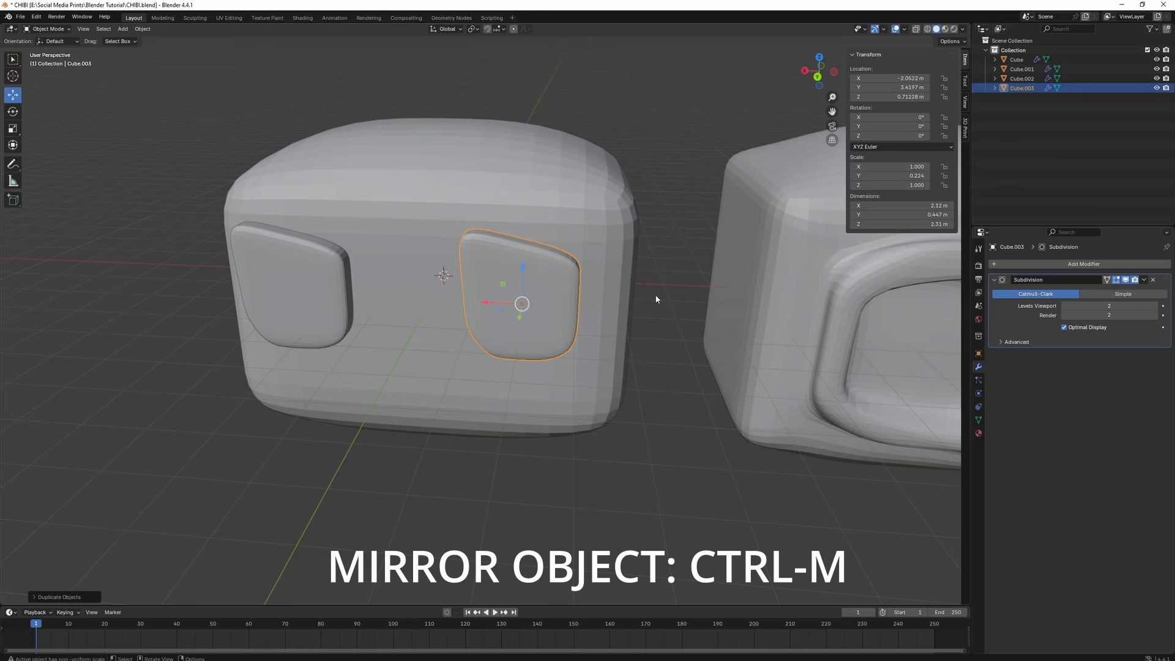
- Mirror the duplicated eye plate across the X axis
key(ctrl+m)
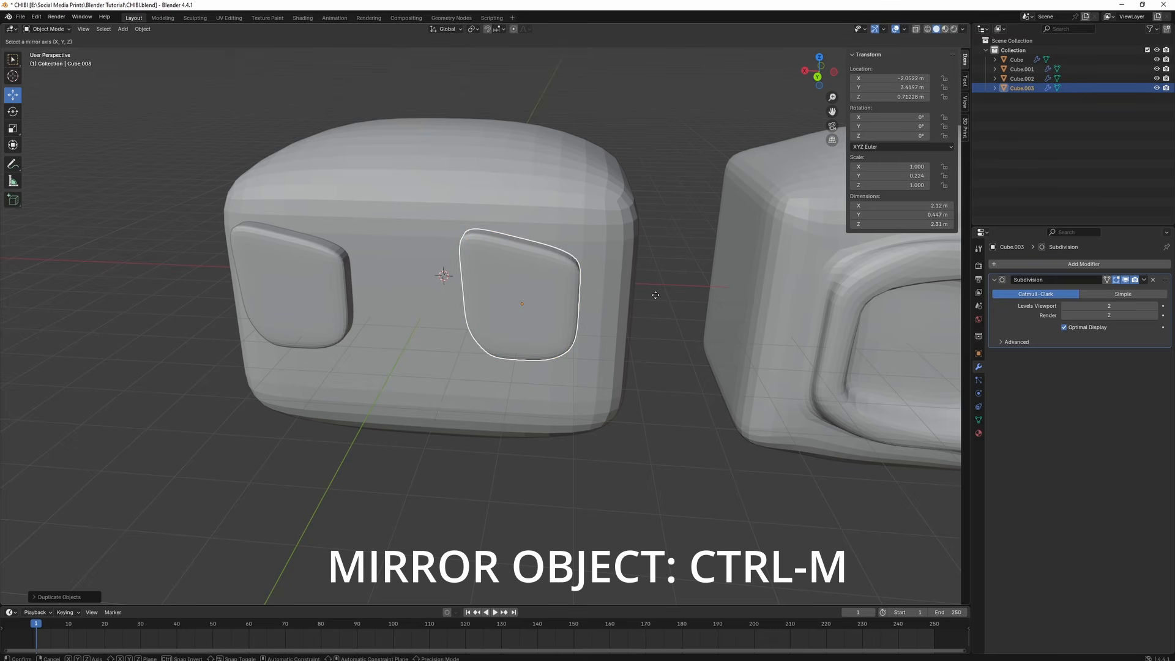
key(x)
key(Return)
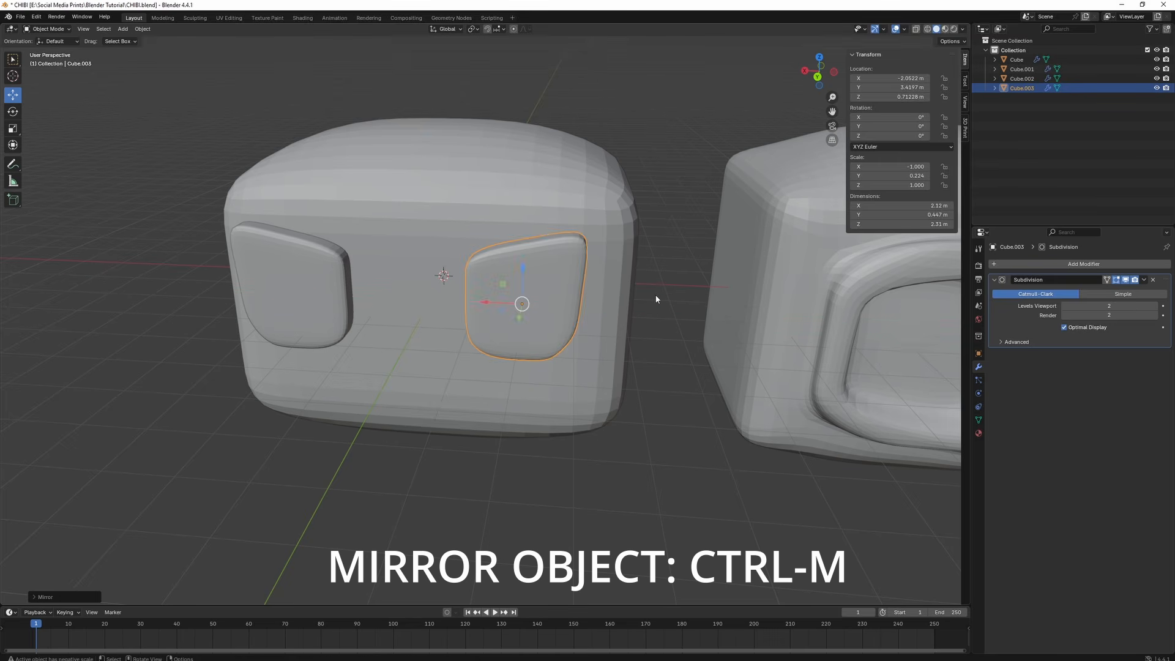
- Select both eye plates and move them back along Y into the head's front face, to about 2.48 m
middle_drag(484, 320, 461, 350)
shift+click(276, 343)
drag(453, 349, 423, 324)
middle_drag(462, 330, 524, 300)
- Copy the original eye plate's X location and apply it with a negative sign to the mirrored plate's X location
click(313, 275)
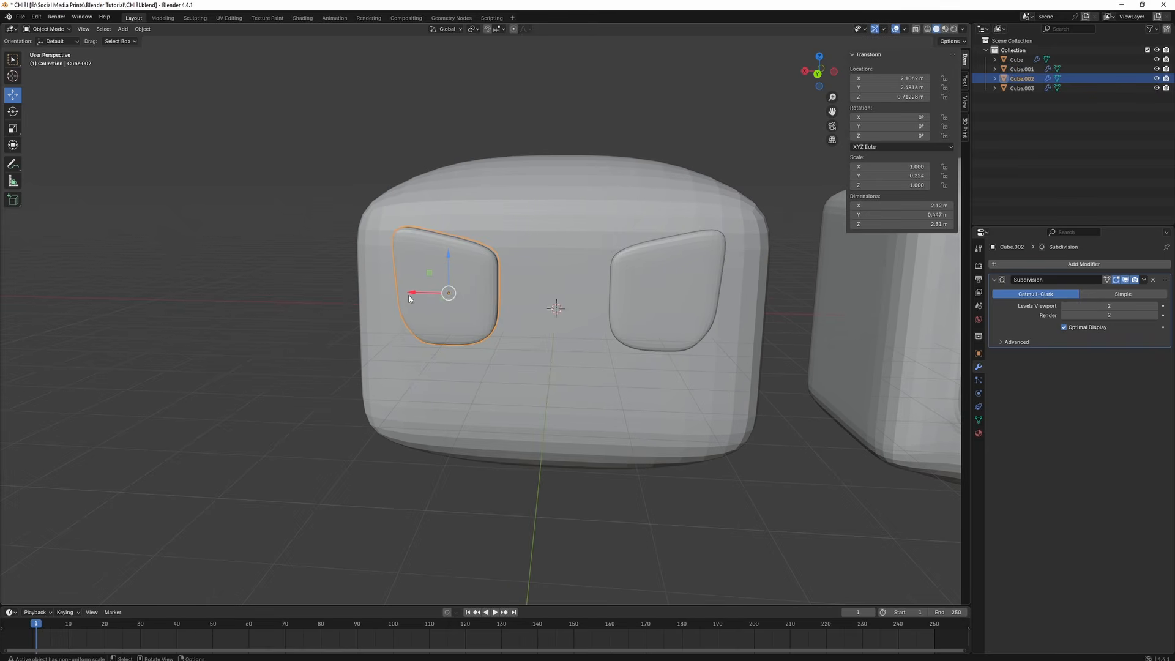
click(898, 79)
key(ctrl+c)
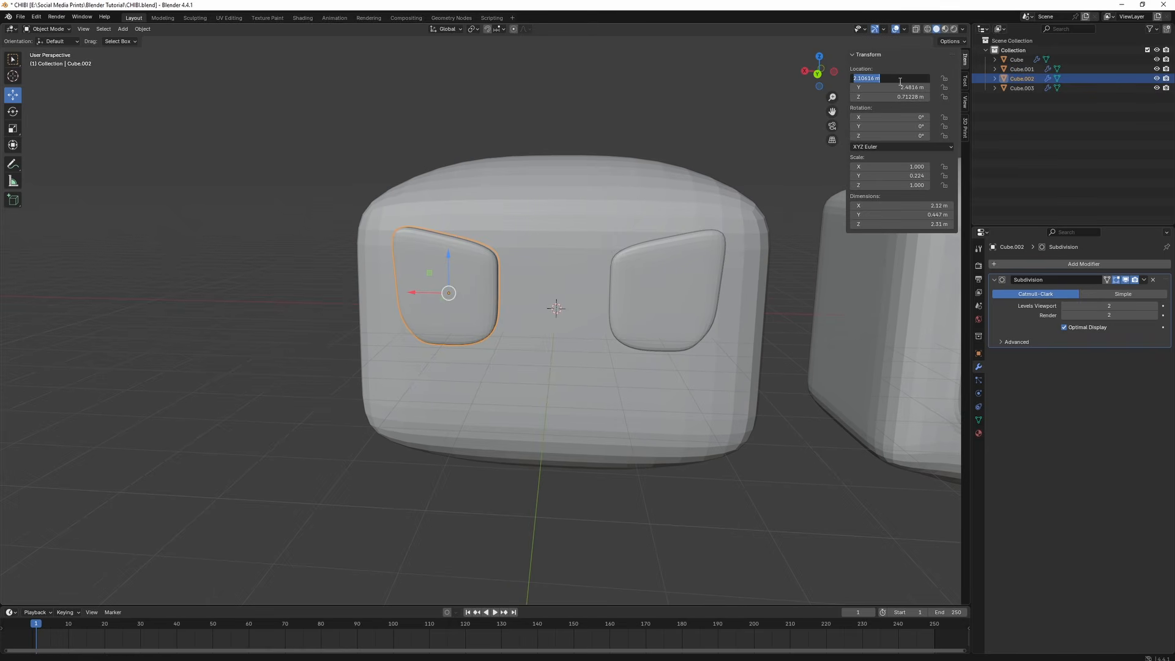
key(Escape)
click(675, 286)
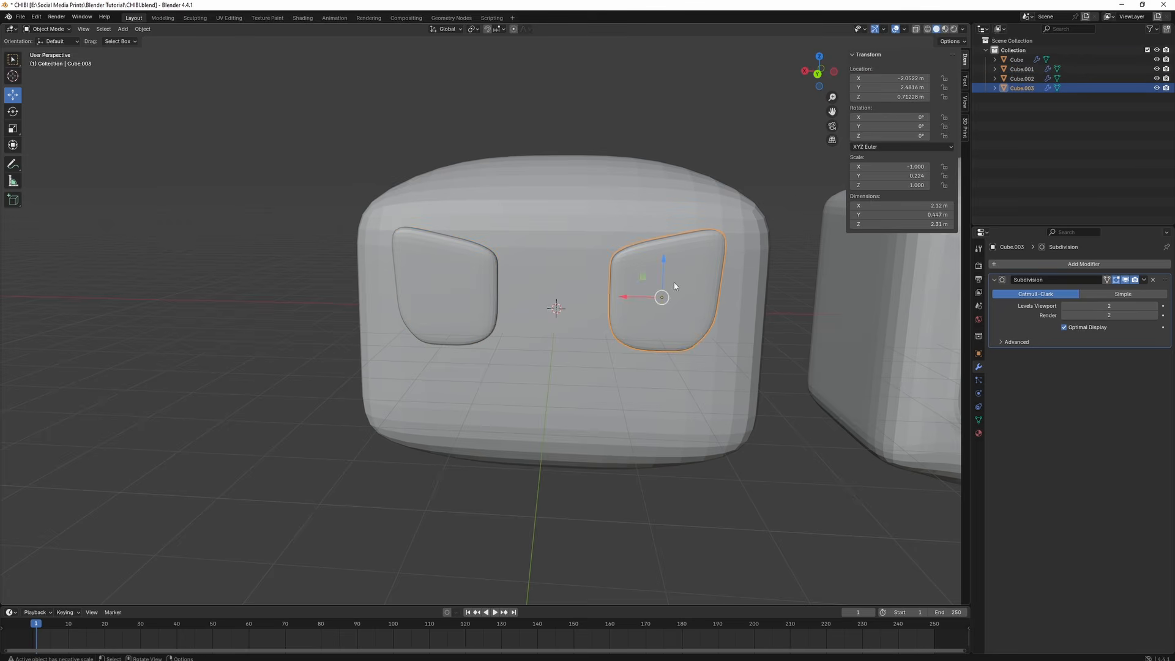
click(904, 80)
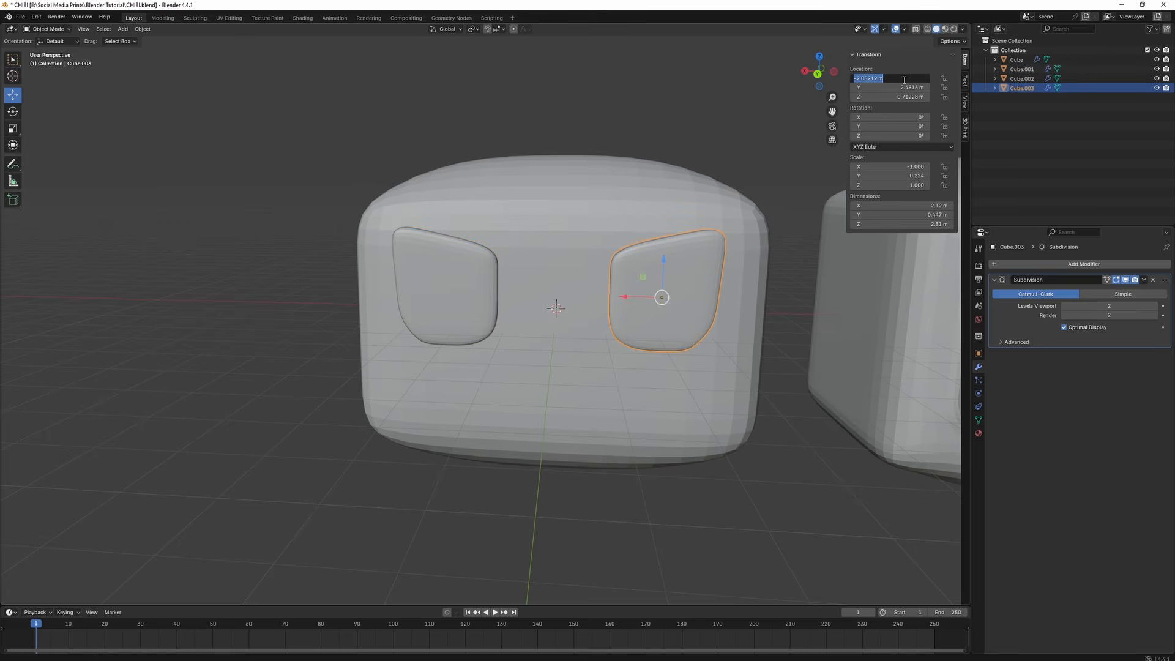
key(ctrl+v)
text(-)
key(Return)
scroll(580, 271, down, 3)
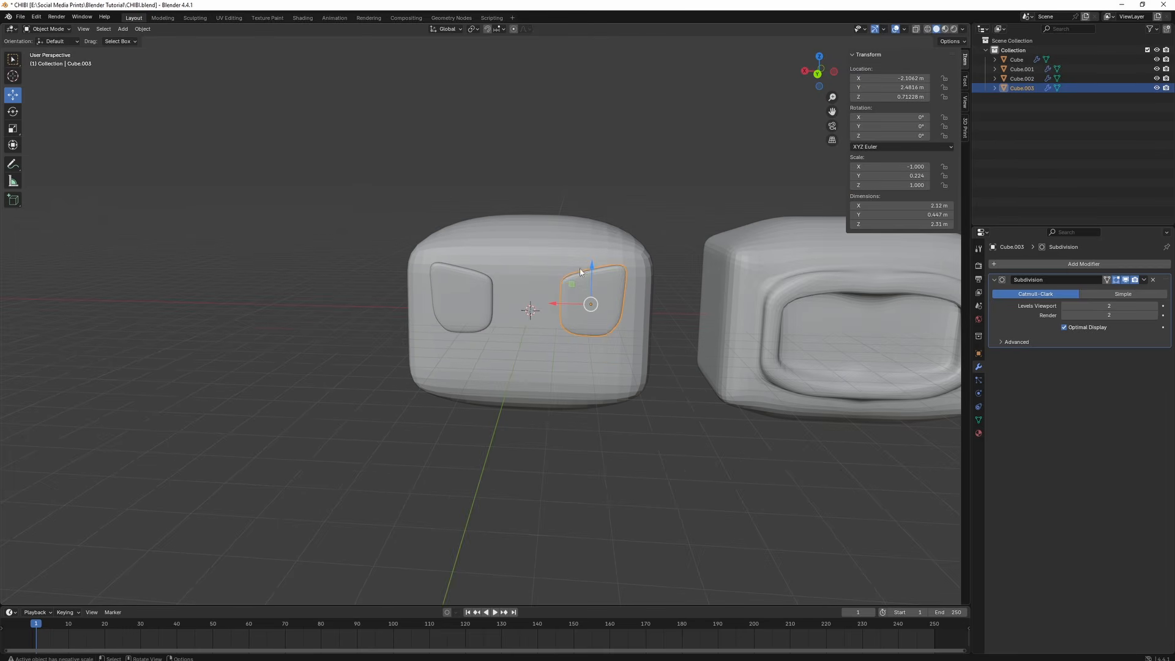
click(638, 378)
click(681, 380)
middle_drag(680, 380, 659, 342)
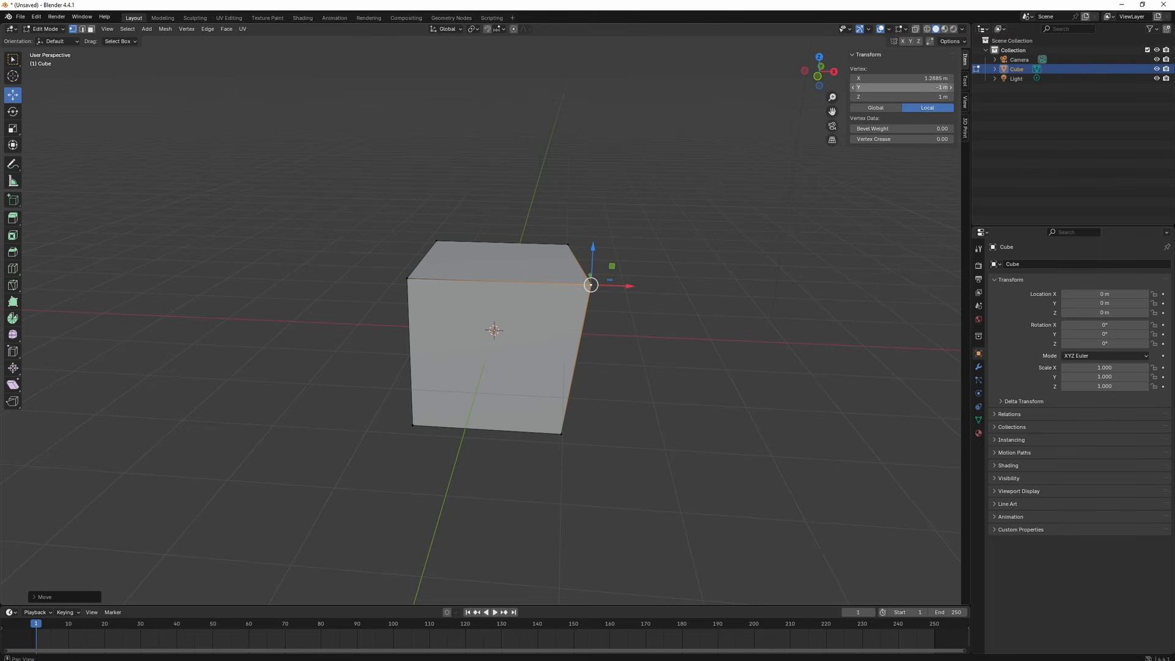
- Copy the displaced top front vertex's X coordinate and apply it to the opposite top front vertex of the demo cube
double_click(900, 79)
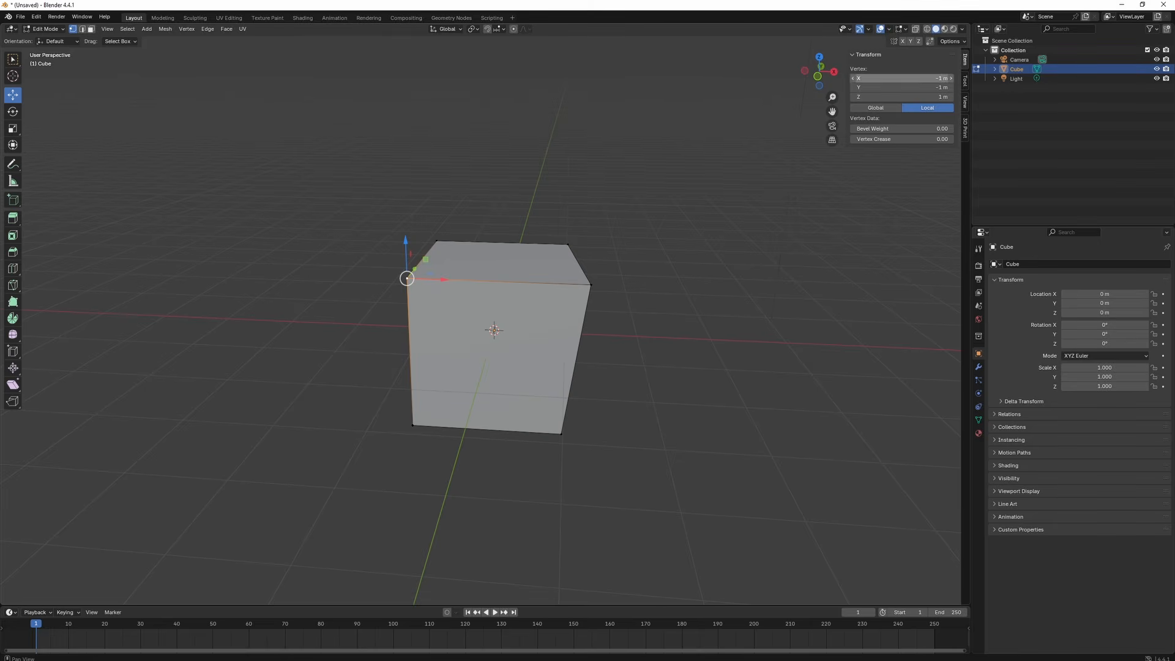
key(End)
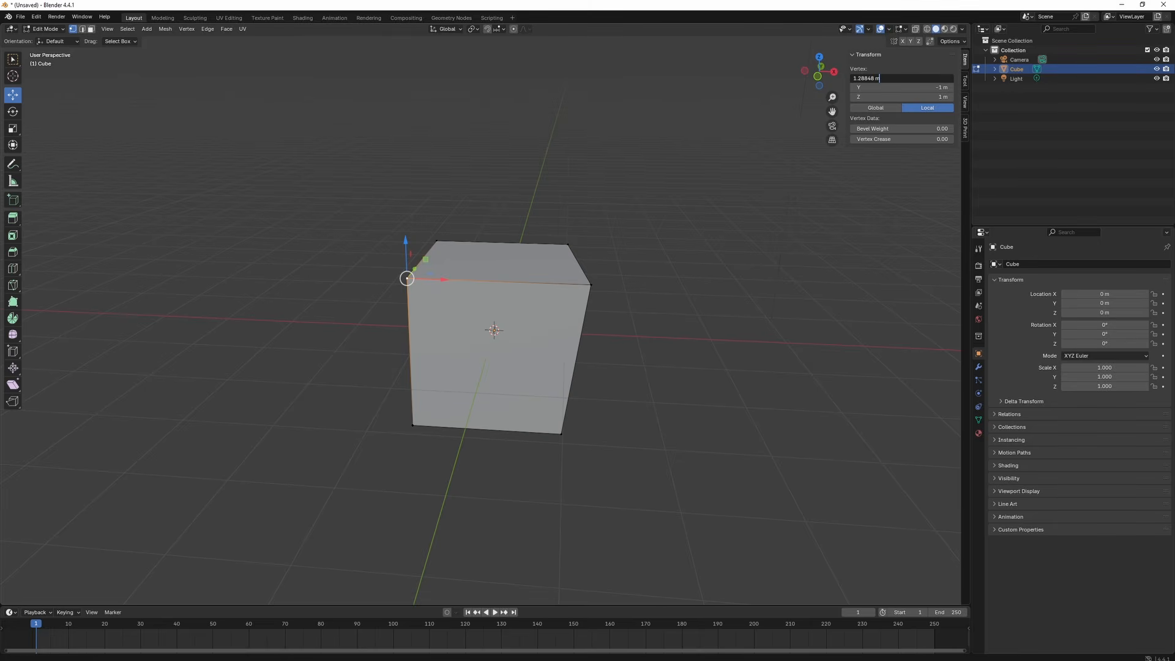
key(Return)
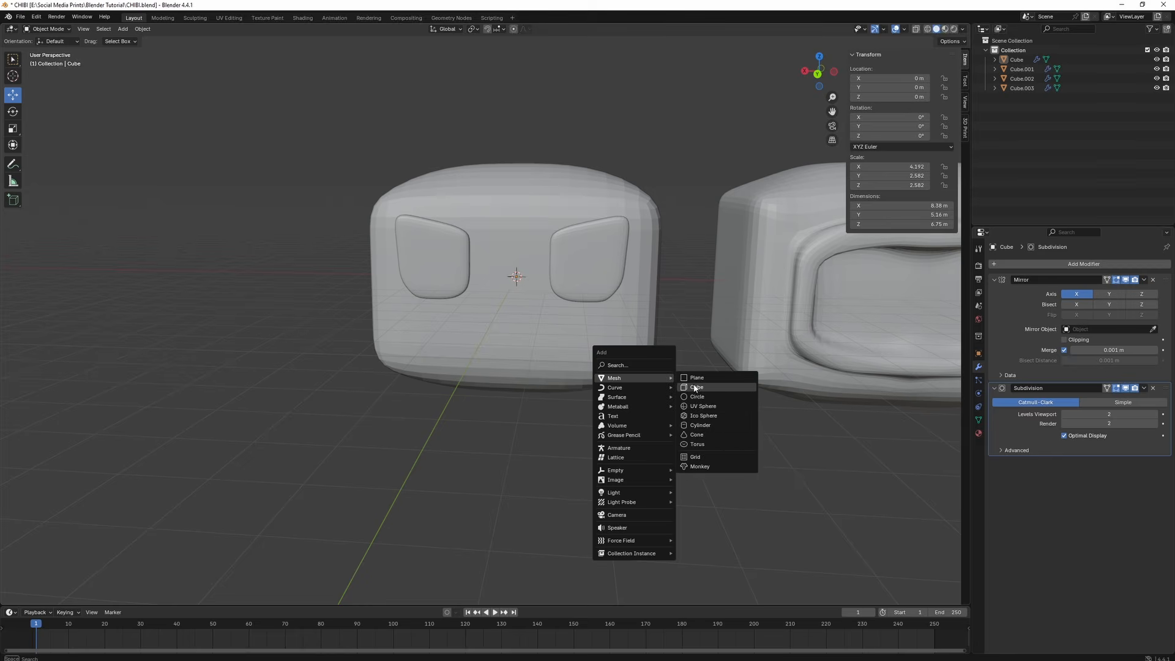
- Add a cube in front of the head at about 4.71 m along Y and subdivide its faces
click(710, 388)
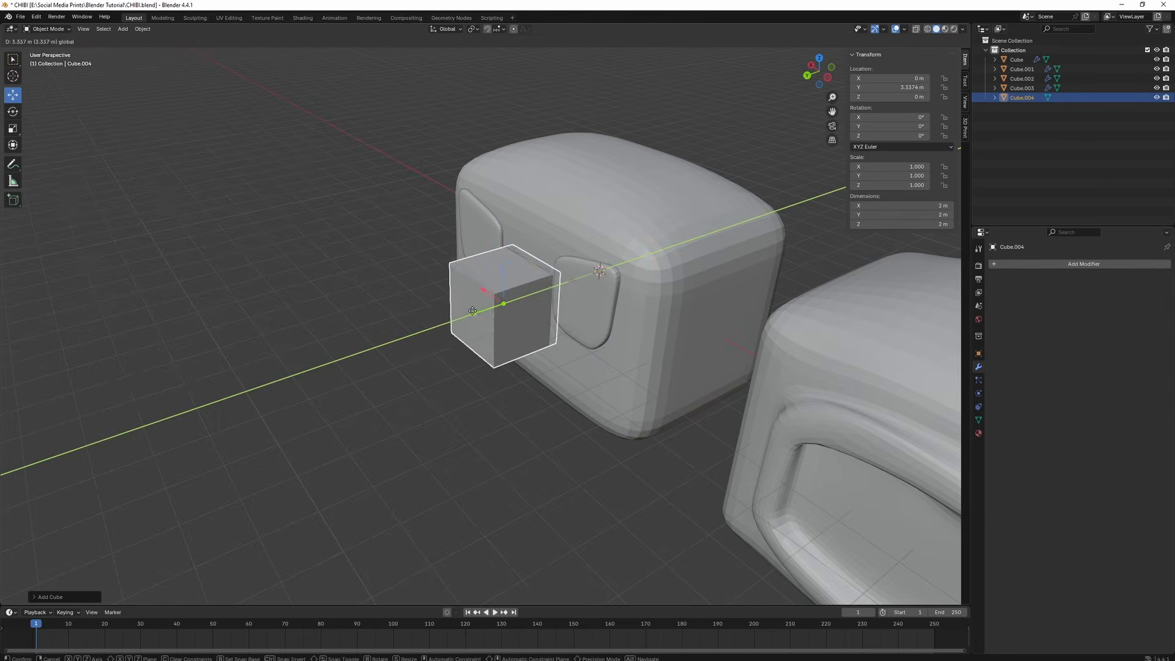
key(Tab)
middle_drag(484, 318, 538, 315)
right_click(539, 313)
click(539, 312)
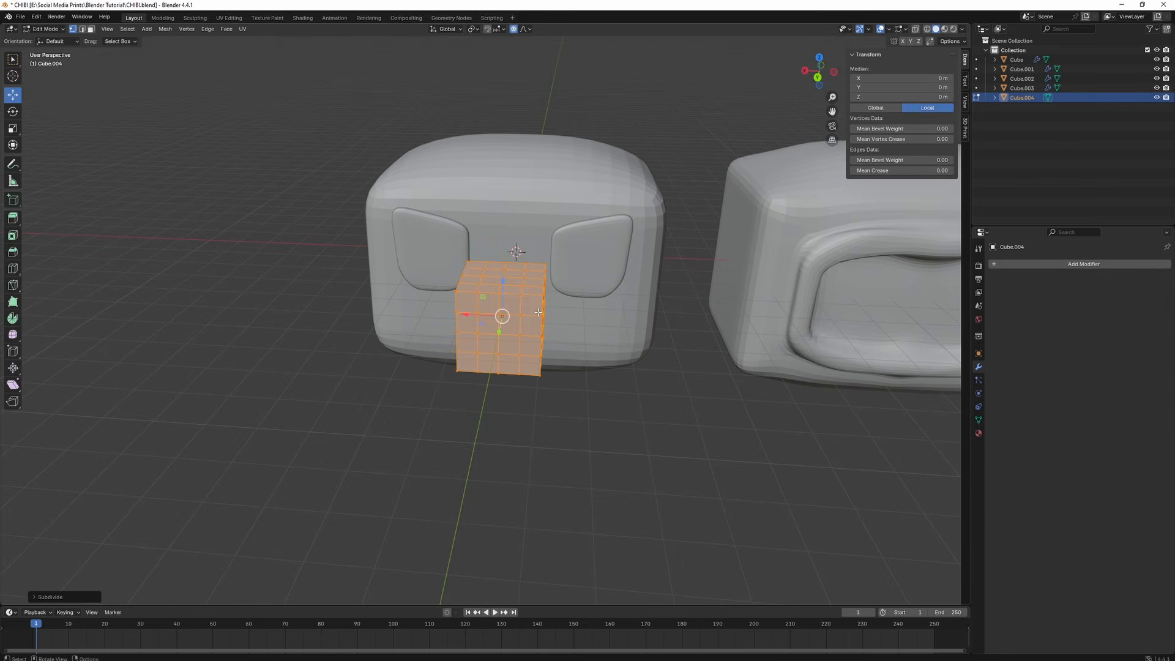
- Add a Subdivision Surface modifier to the subdivided cube in front of the face
key(Tab)
click(1055, 264)
mouse_move(1055, 262)
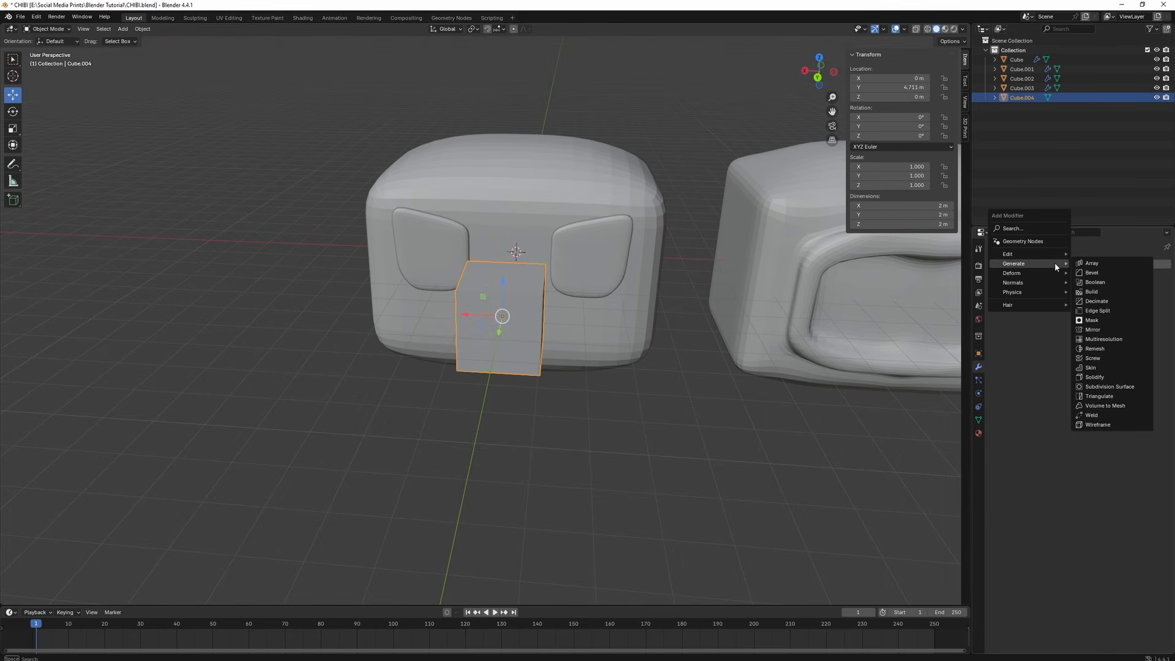
click(1109, 386)
- Scale the cube along its axes into a flat mouth bar about 4.41 m wide, 0.32 m deep and 0.34 m high
key(s)
middle_drag(486, 299, 483, 346)
key(z)
click(485, 308)
key(s)
key(y)
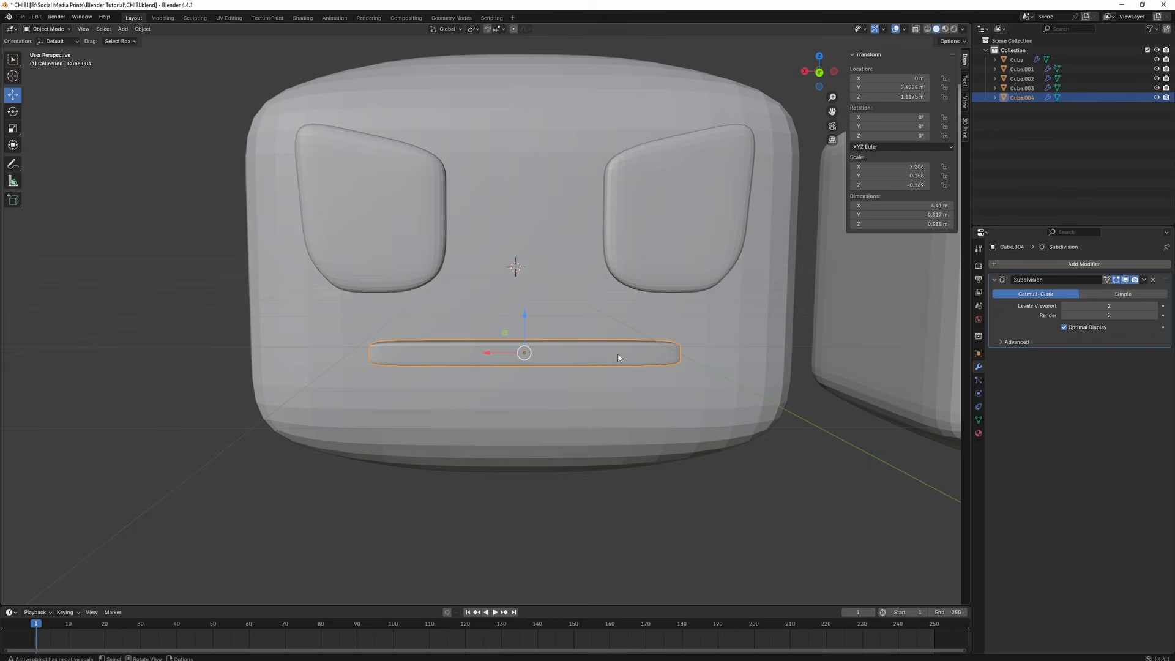
- Select the mouth bar's vertices in a section beside its middle, using see-through display in Edit Mode
key(Tab)
middle_drag(618, 358, 576, 299)
key(alt+z)
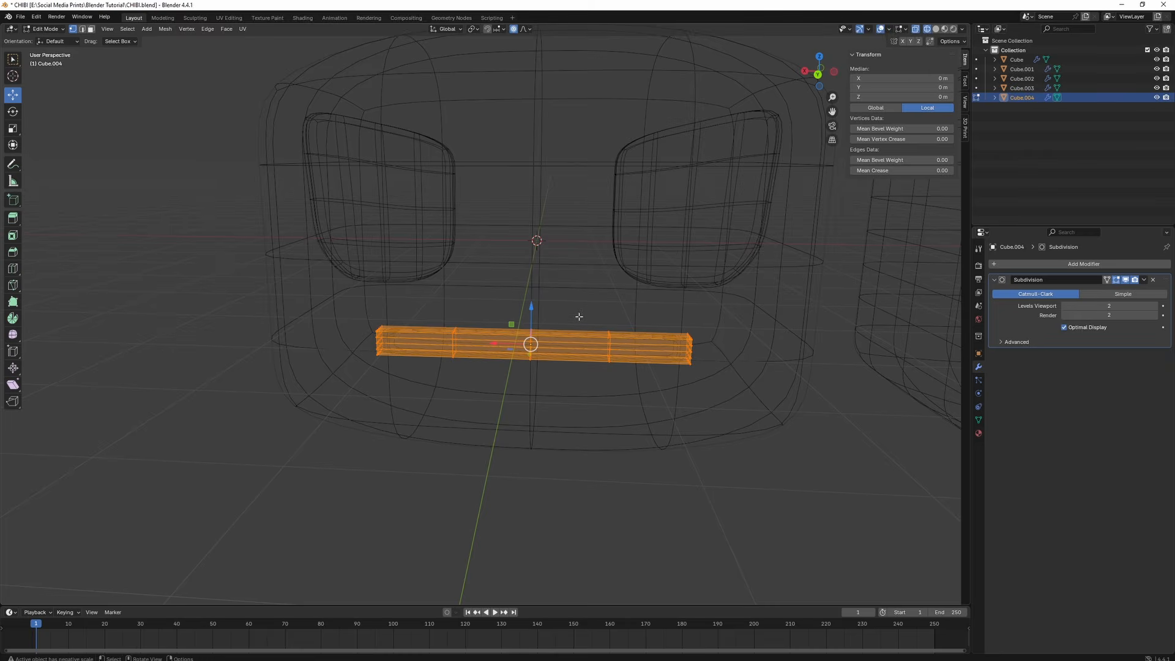
drag(577, 303, 648, 467)
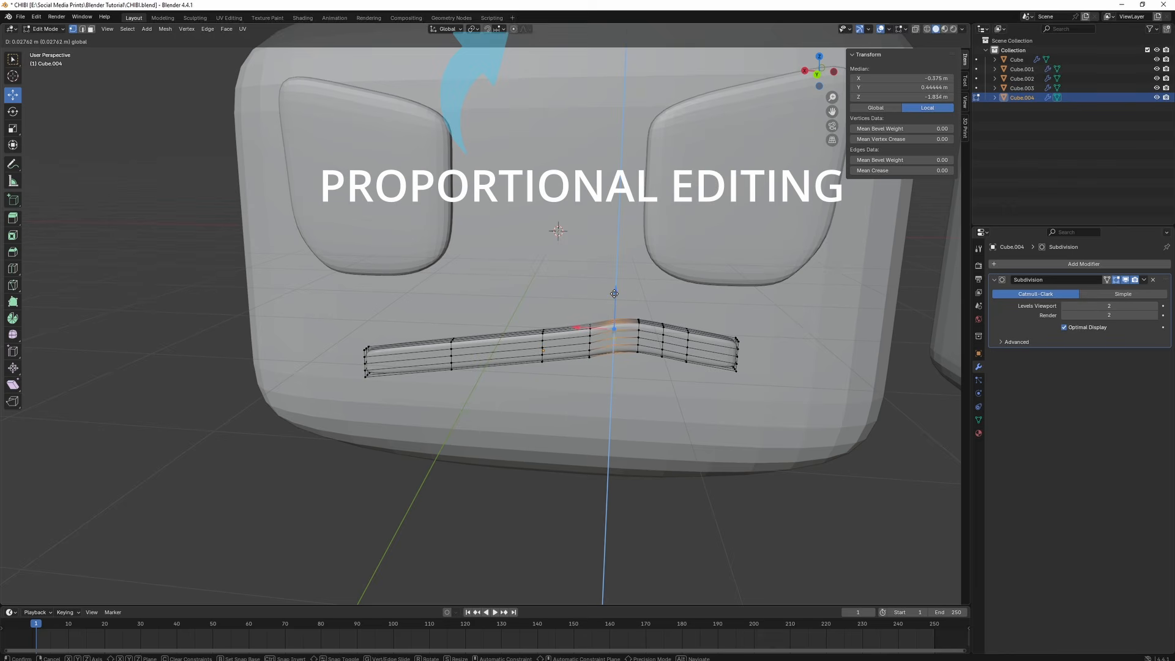
- Try to raise the selected mouth section along Z without proportional editing
drag(614, 298, 615, 294)
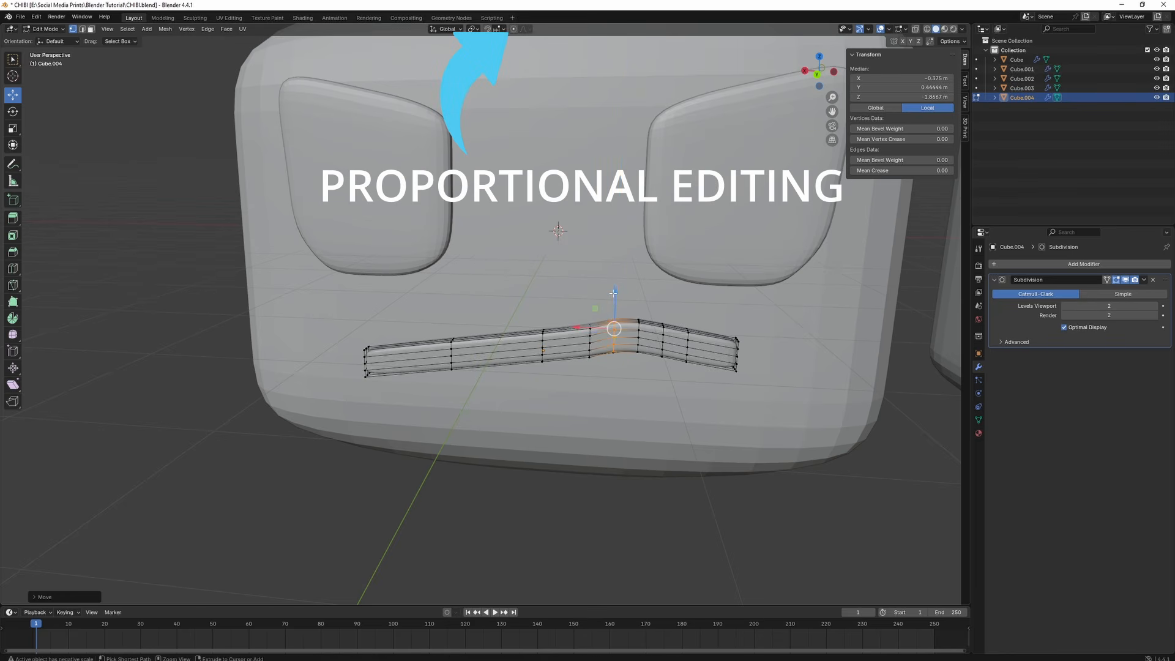
key(ctrl+z)
- Enable proportional editing and raise the selected mouth section along Z into a smooth curve, adjusting the influence radius
key(o)
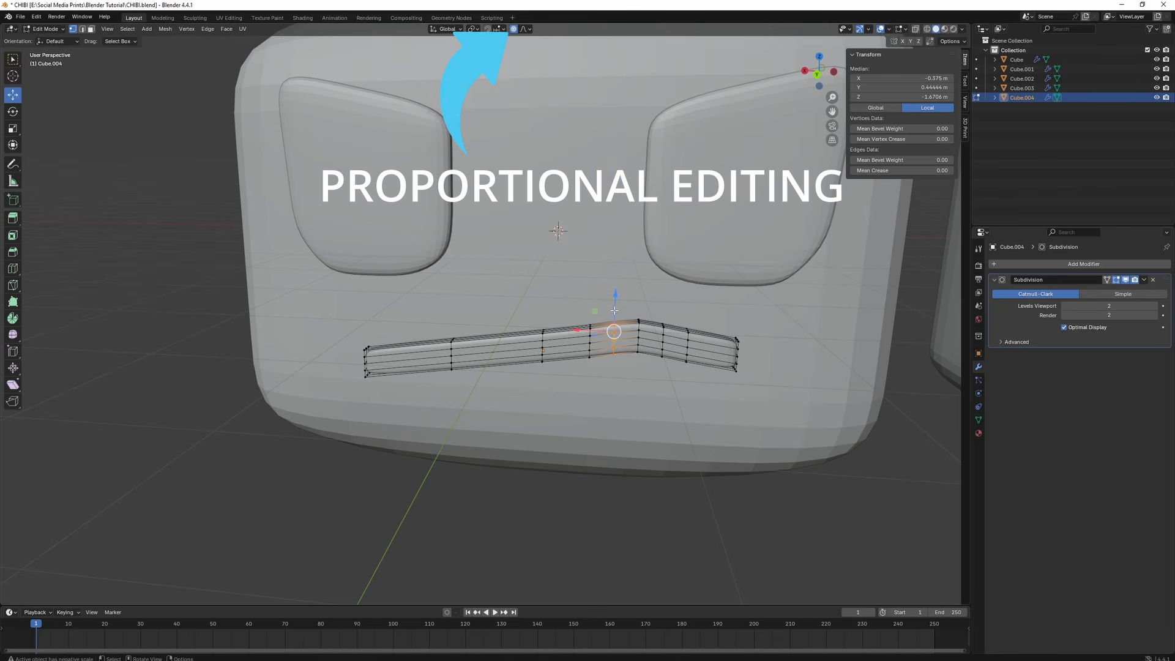
drag(615, 309, 617, 299)
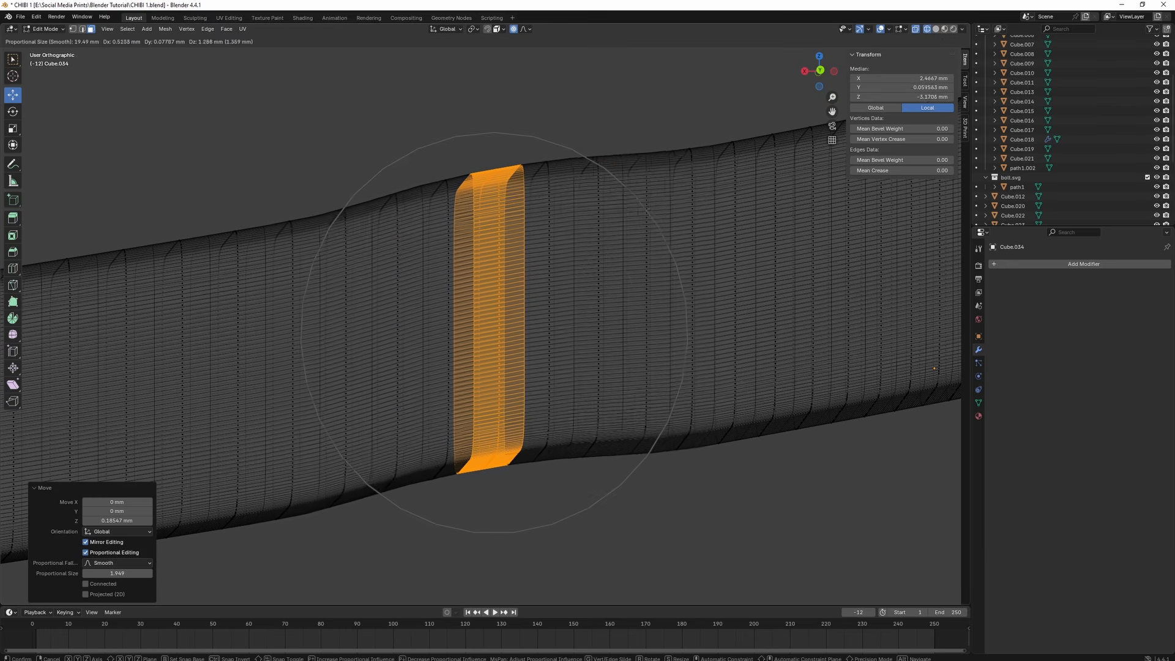
scroll(494, 333, down, 2)
scroll(494, 333, down, 6)
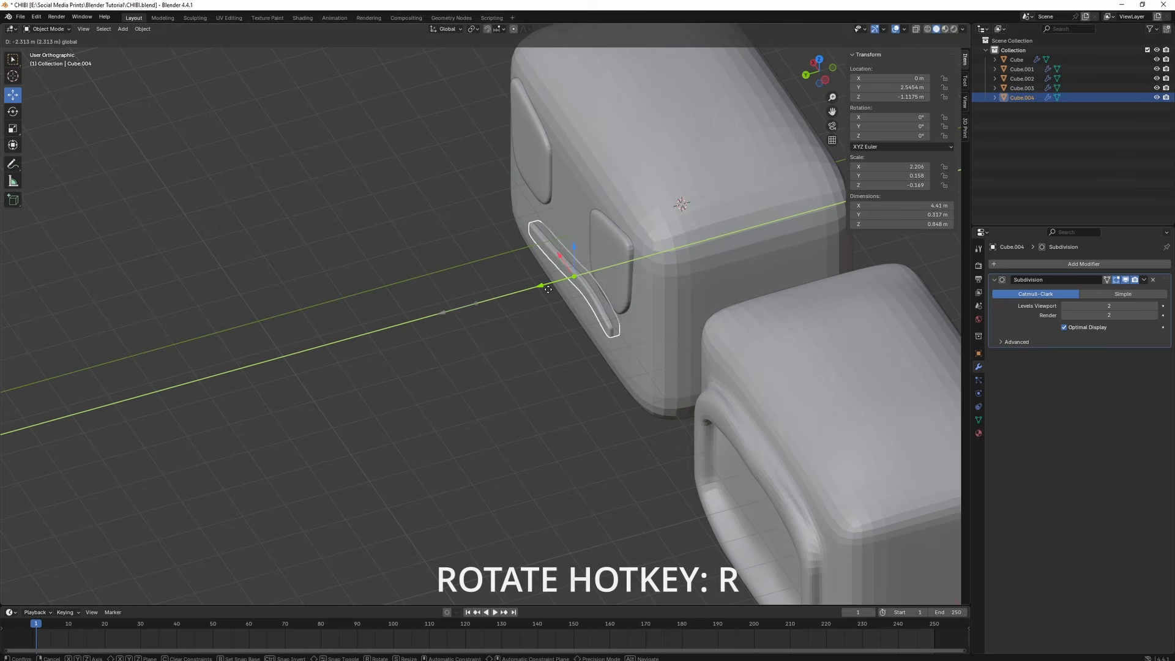
- Move the mouth along Y to about 2.61 m against the face and rotate it slightly about the Y axis
key(Tab)
middle_drag(546, 288, 599, 265)
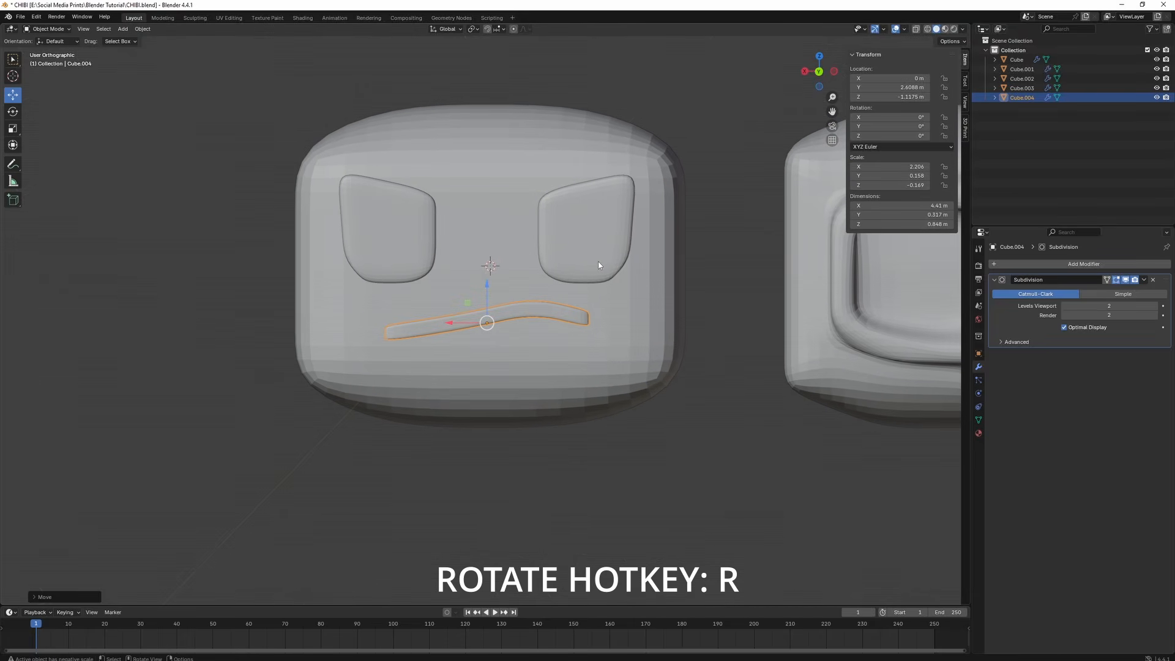
key(r)
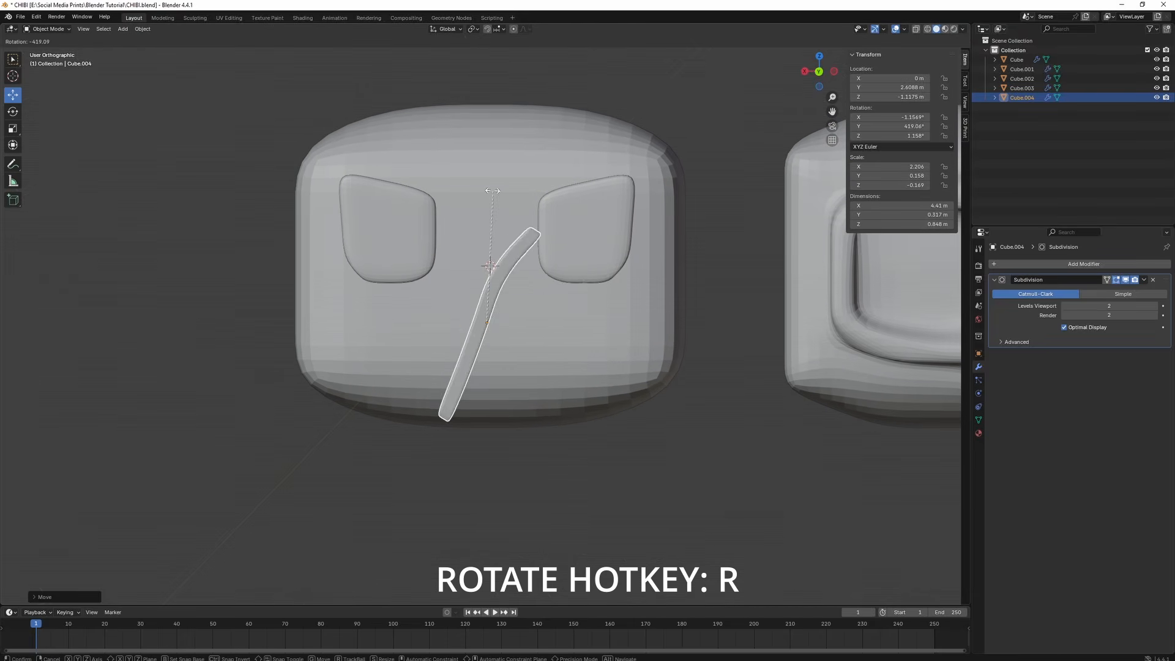
key(Escape)
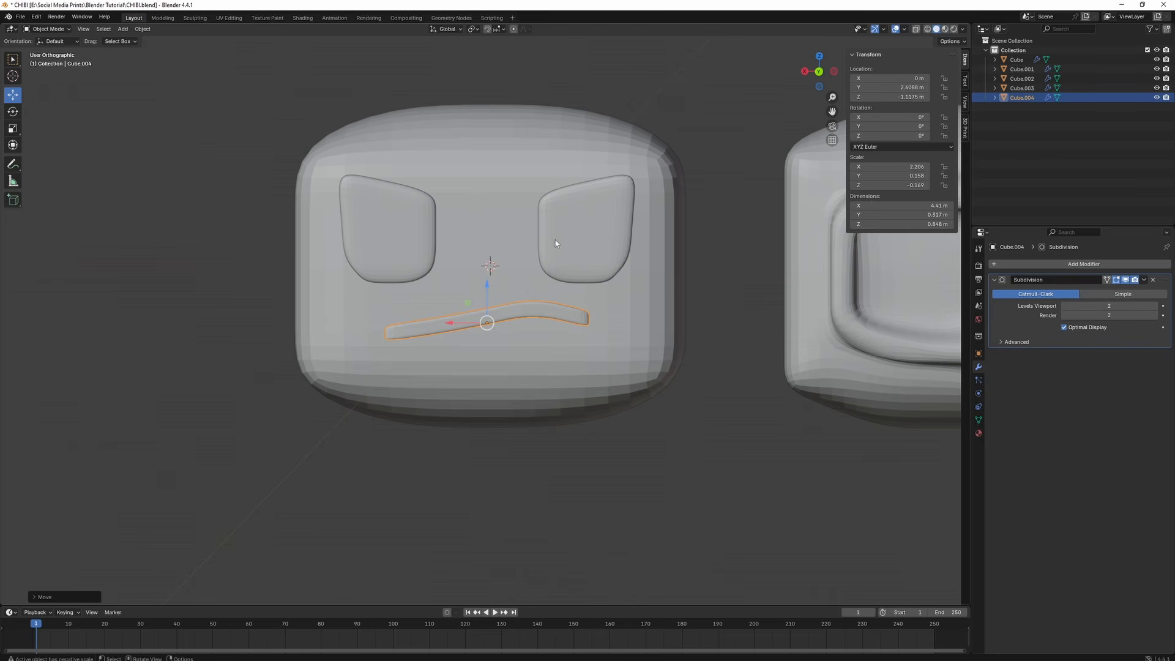
key(r)
key(y)
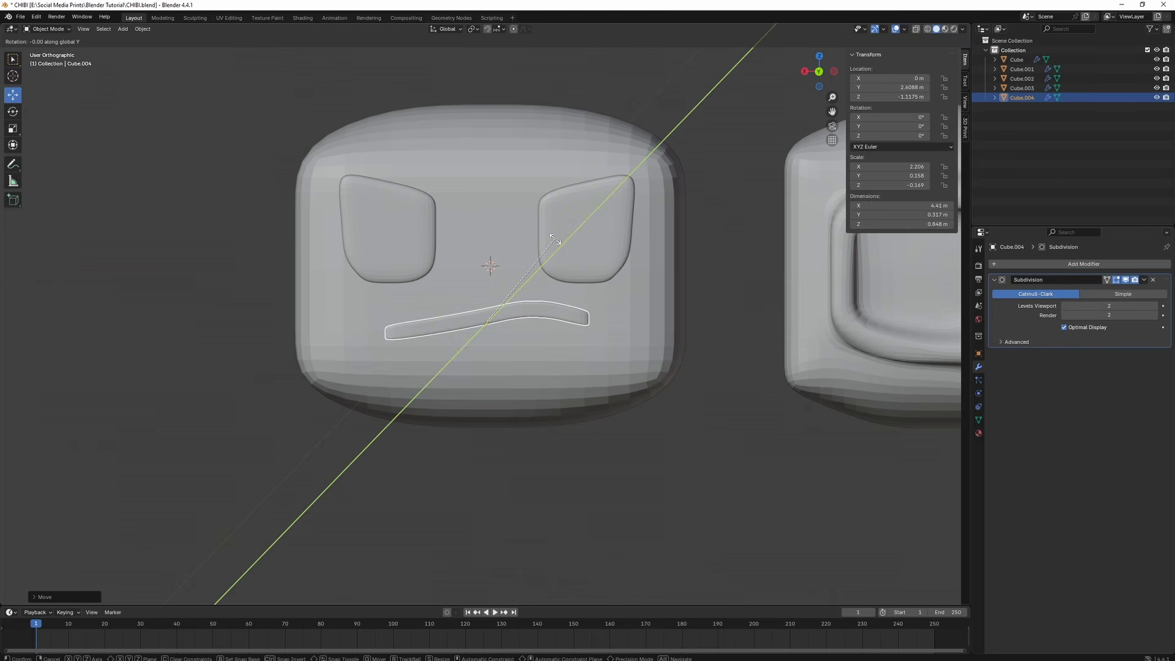
click(545, 232)
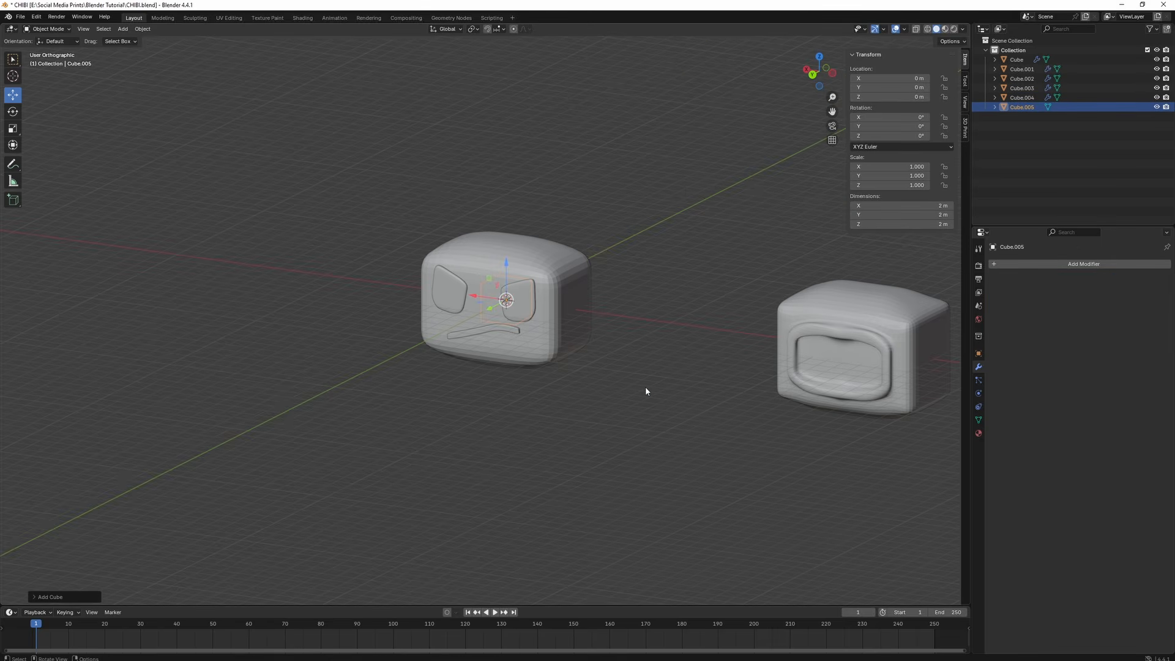
- Move the new cube along X to the side of the head, at about -5.98 m
key(g)
key(x)
drag(571, 308, 572, 308)
scroll(572, 308, up, 7)
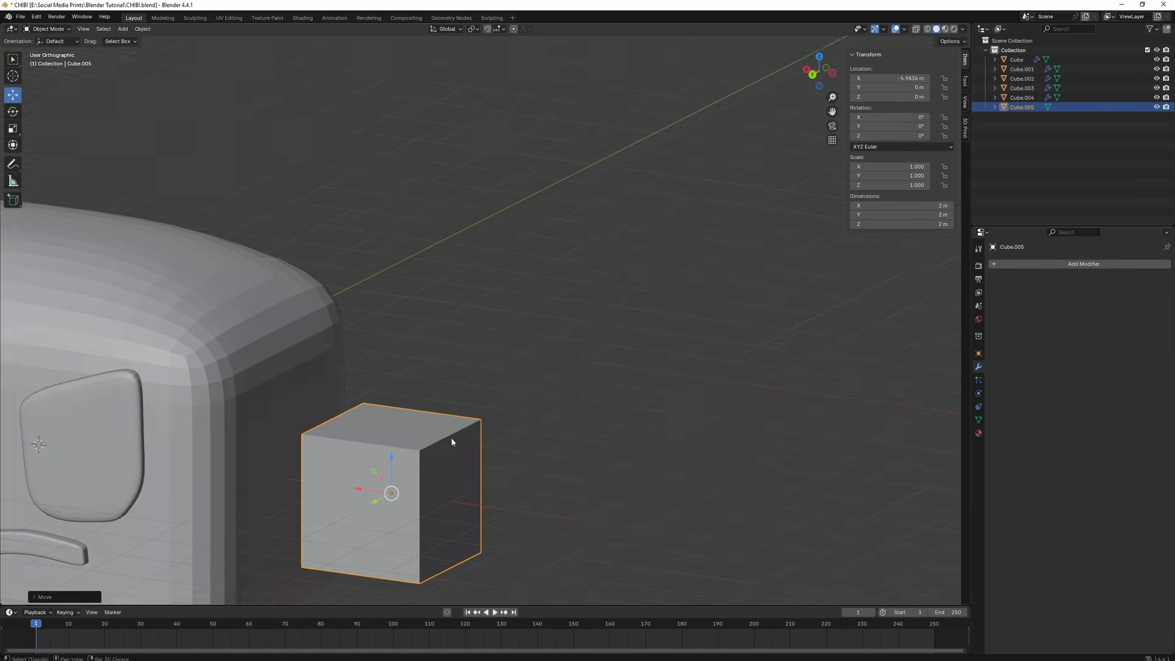
- Subdivide the side cube's faces and add a Subdivision Surface modifier with level 2
key(Tab)
right_click(517, 309)
click(517, 310)
key(Tab)
click(1044, 264)
click(1092, 379)
key(ctrl+2)
- Scale the side cube down along X into a thin ear pad
middle_drag(612, 355, 489, 355)
key(s)
key(x)
click(560, 345)
- Select the middle faces on all four outer edges of the ear pad in face select mode
scroll(489, 355, up, 4)
key(Tab)
click(91, 29)
click(508, 251)
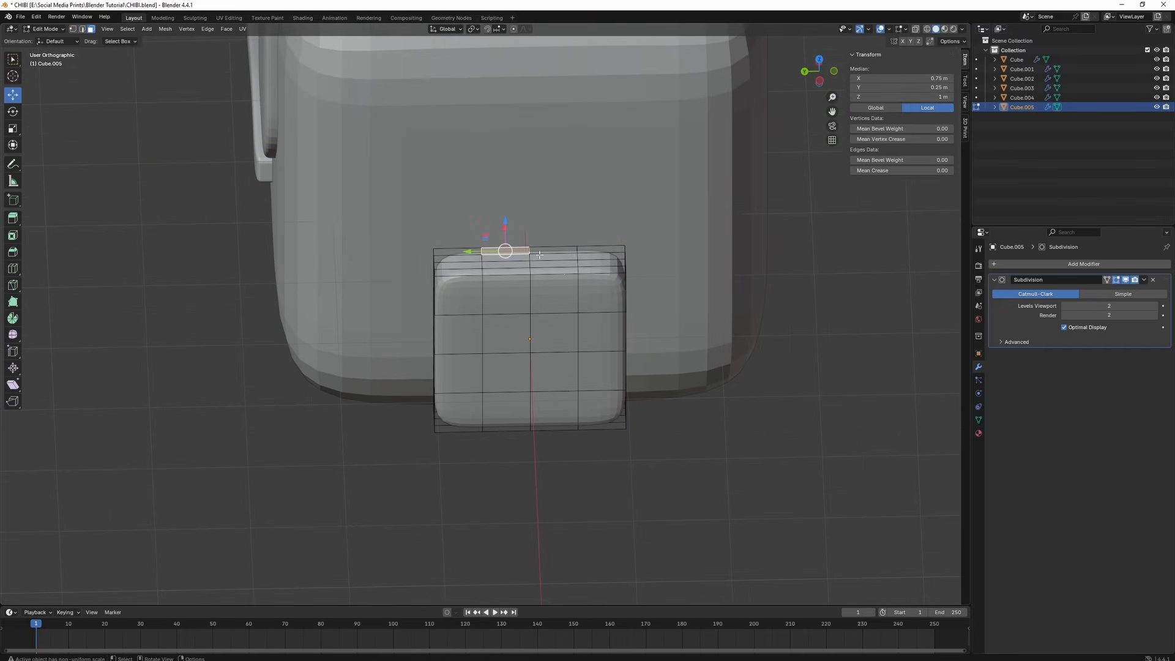
middle_drag(282, 419, 398, 361)
shift+drag(431, 343, 459, 401)
middle_drag(475, 395, 789, 385)
shift+drag(534, 362, 570, 407)
middle_drag(570, 408, 670, 263)
shift+drag(500, 309, 573, 358)
- Try to scale the selected edge faces outward with the X axis excluded, and undo the scaling
middle_drag(279, 306, 712, 395)
key(s)
key(shift+x)
click(710, 393)
key(Tab)
key(ctrl+z)
key(ctrl+z)
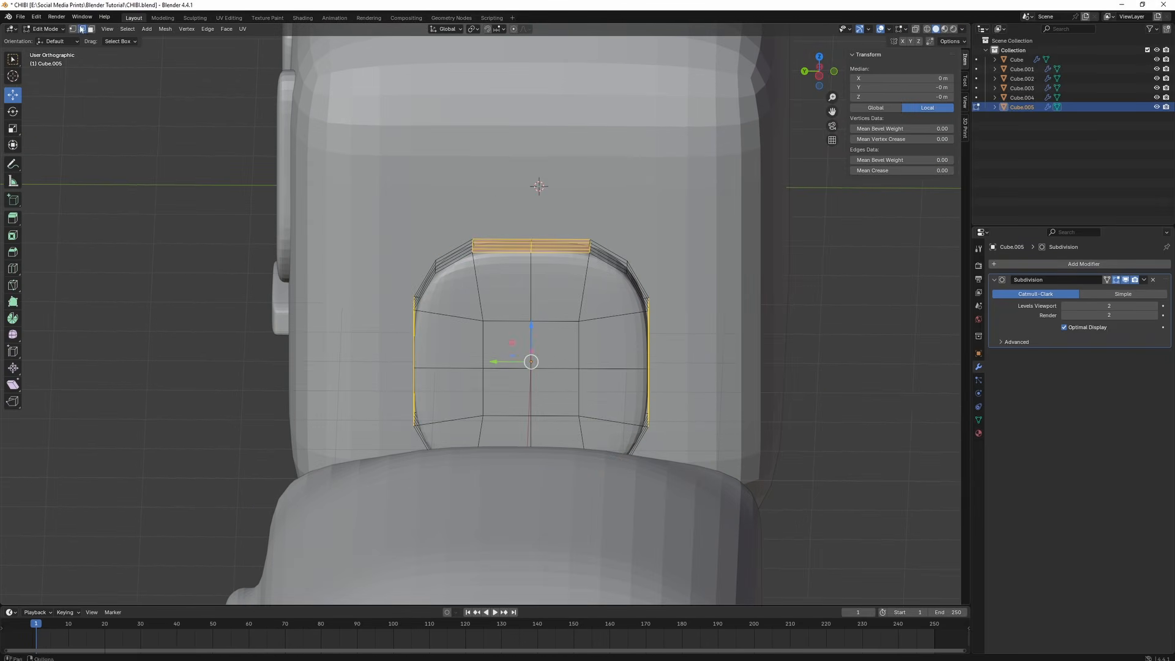
- Scale the ear pad's selected edge faces by about 1.225 with the X axis excluded to round its outline
middle_drag(453, 468, 564, 432)
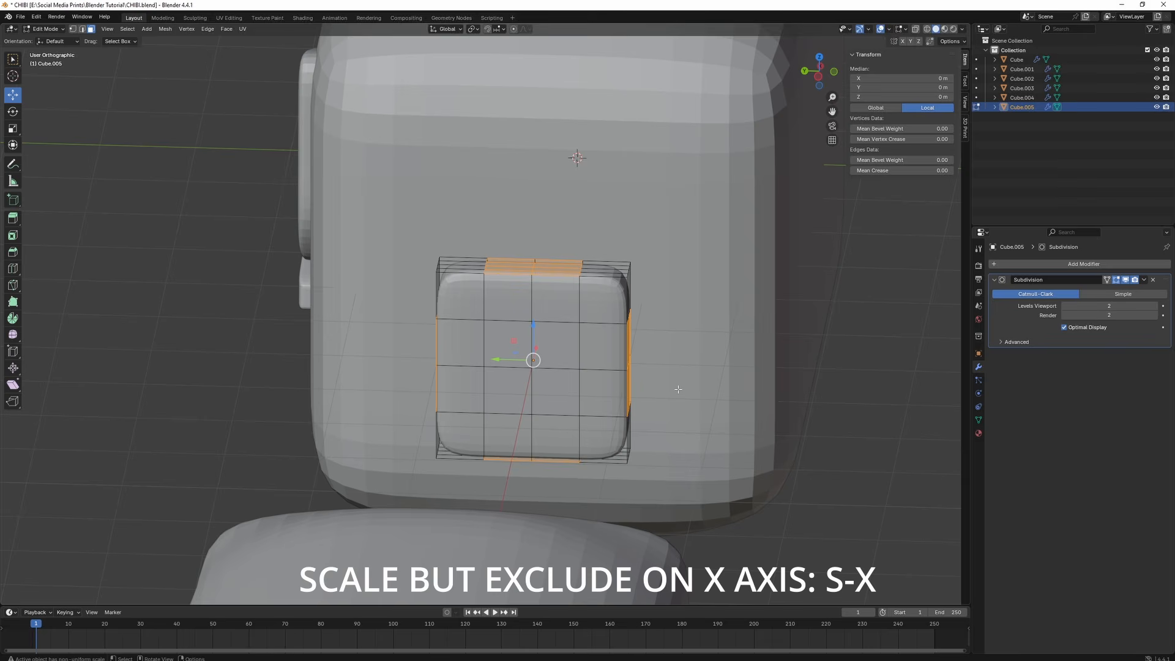
key(s)
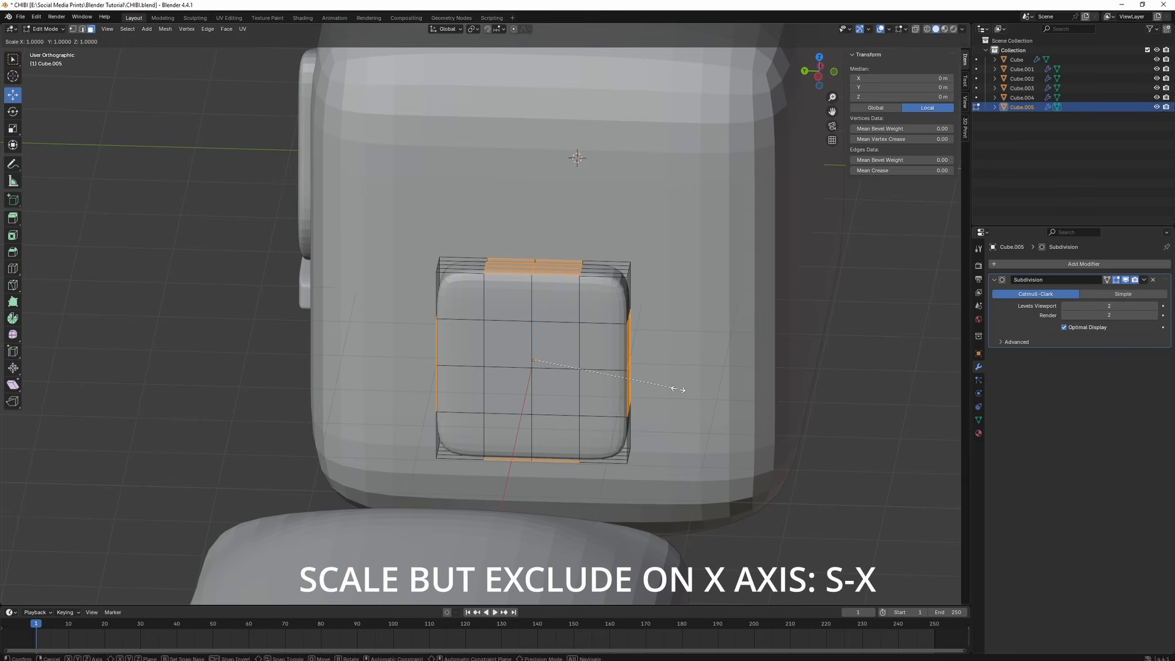
key(shift+x)
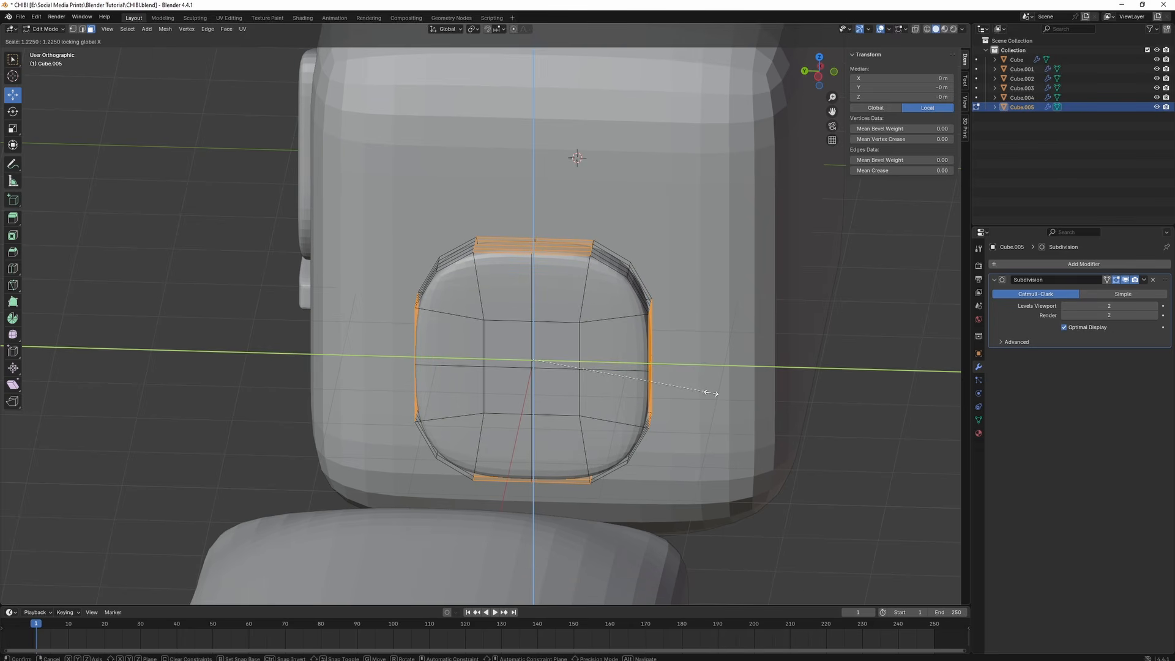
click(710, 393)
key(Tab)
- Duplicate the ear pad and move the copy about 9.19 m along X to the other side of the head
key(ctrl+v)
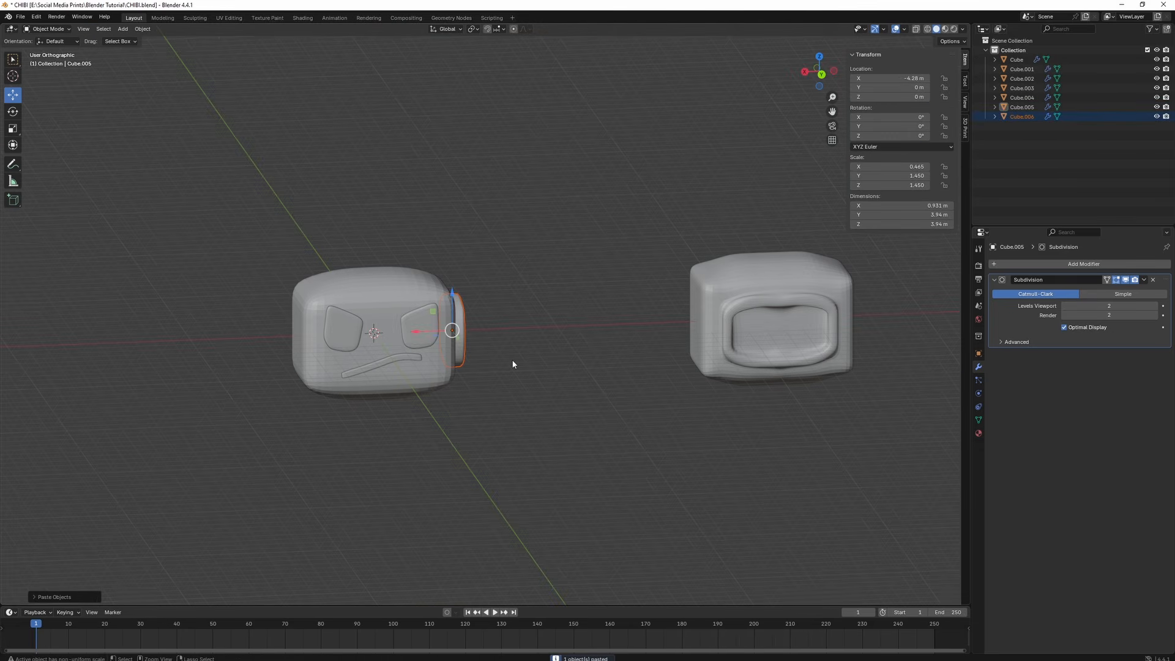
drag(419, 335, 249, 335)
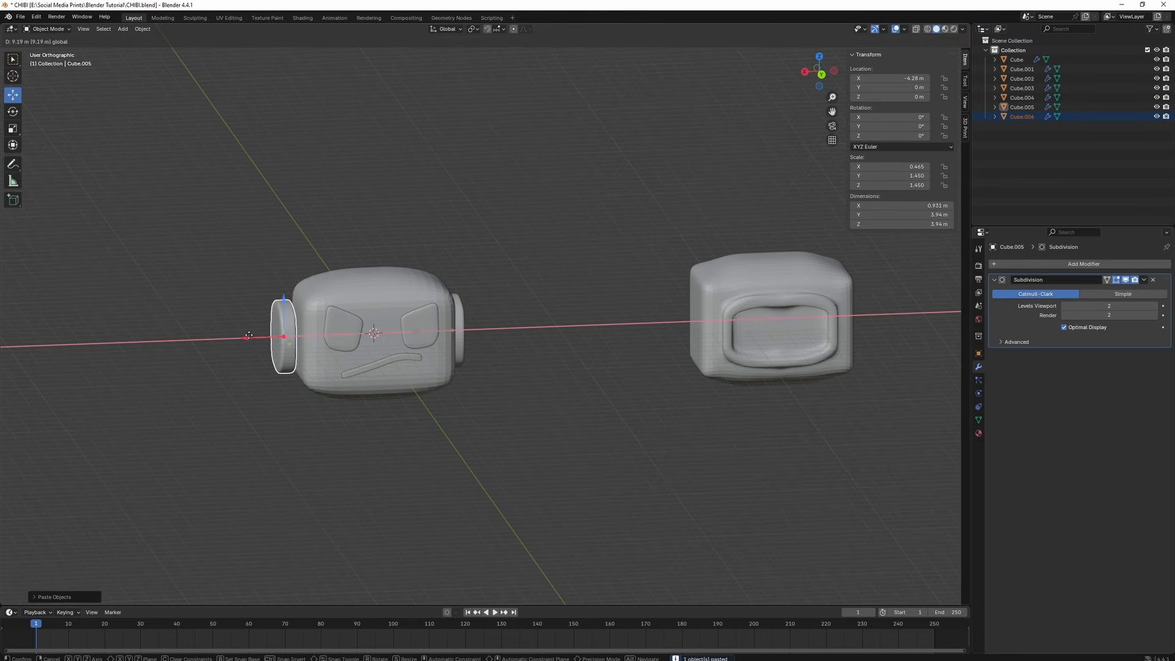
click(249, 336)
- Copy the original ear pad's X location and select the duplicate ear pad on the opposite side
click(463, 335)
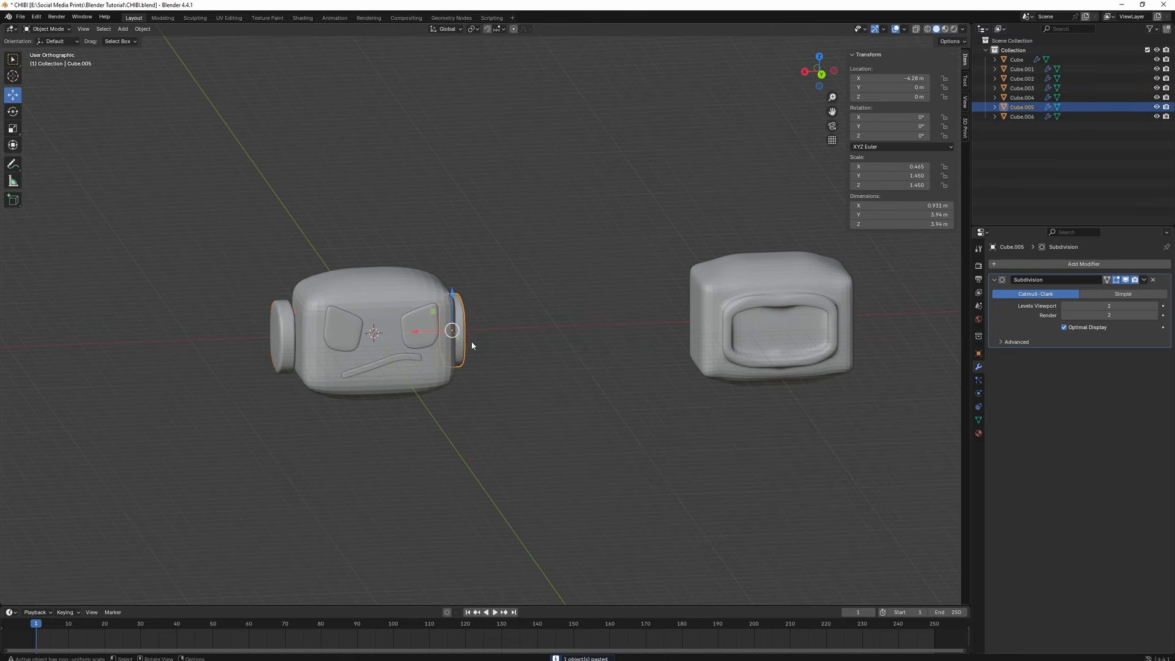
middle_drag(471, 340, 600, 373)
scroll(585, 377, up, 3)
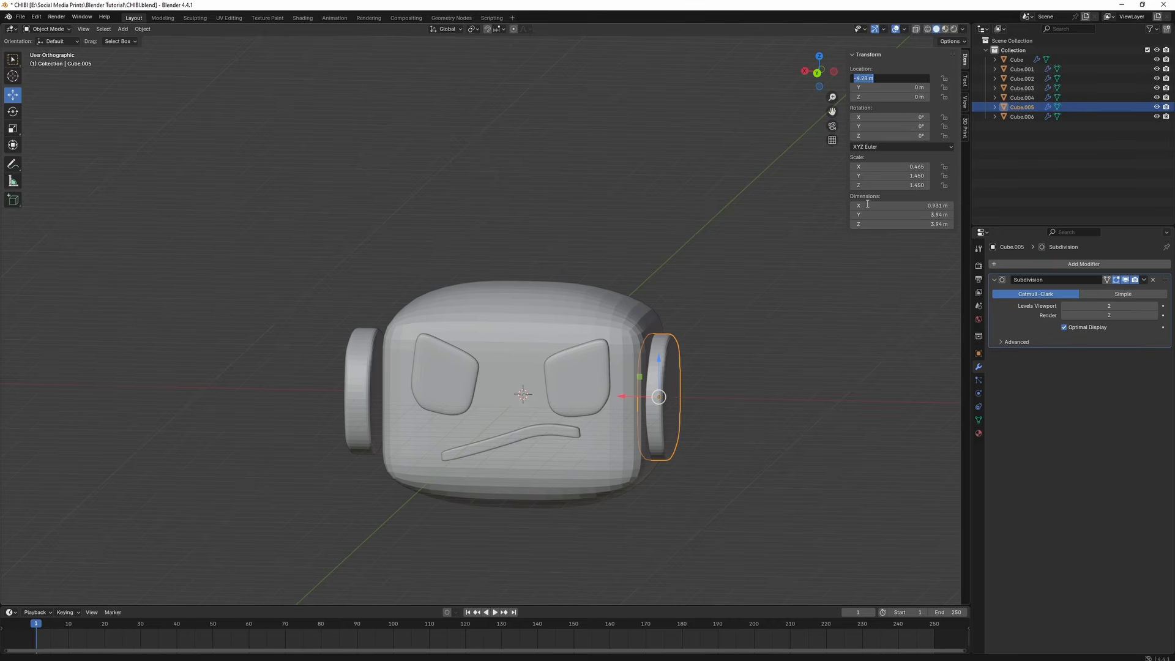
click(357, 385)
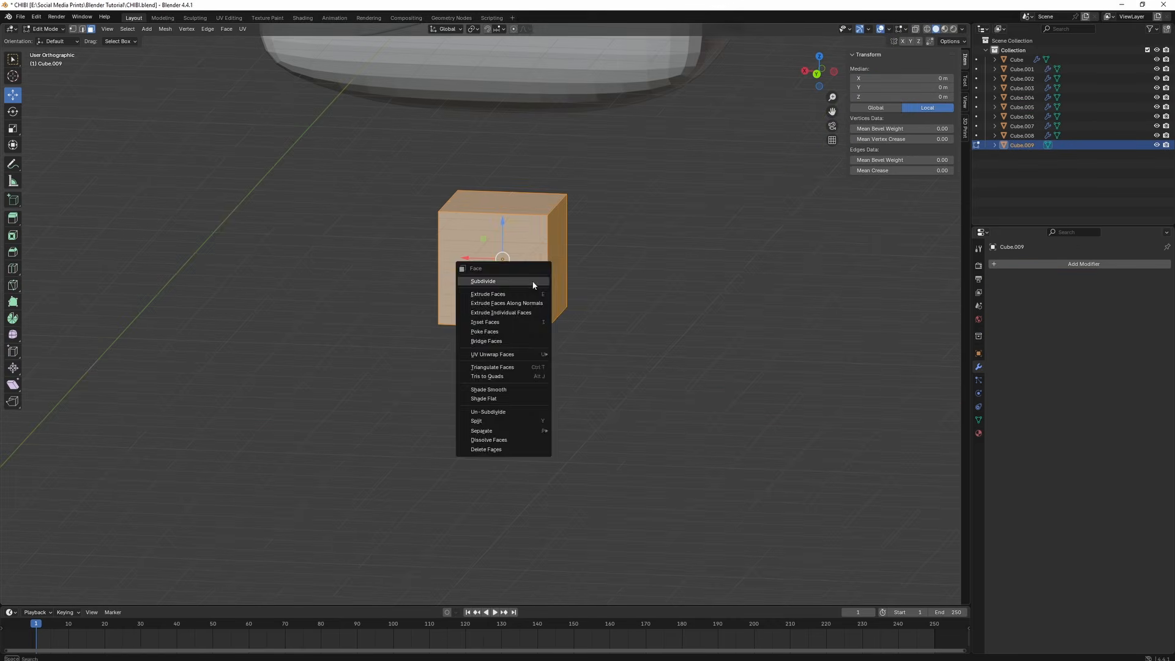
- Subdivide the new cube below the head and delete the faces of its positive X half
click(532, 283)
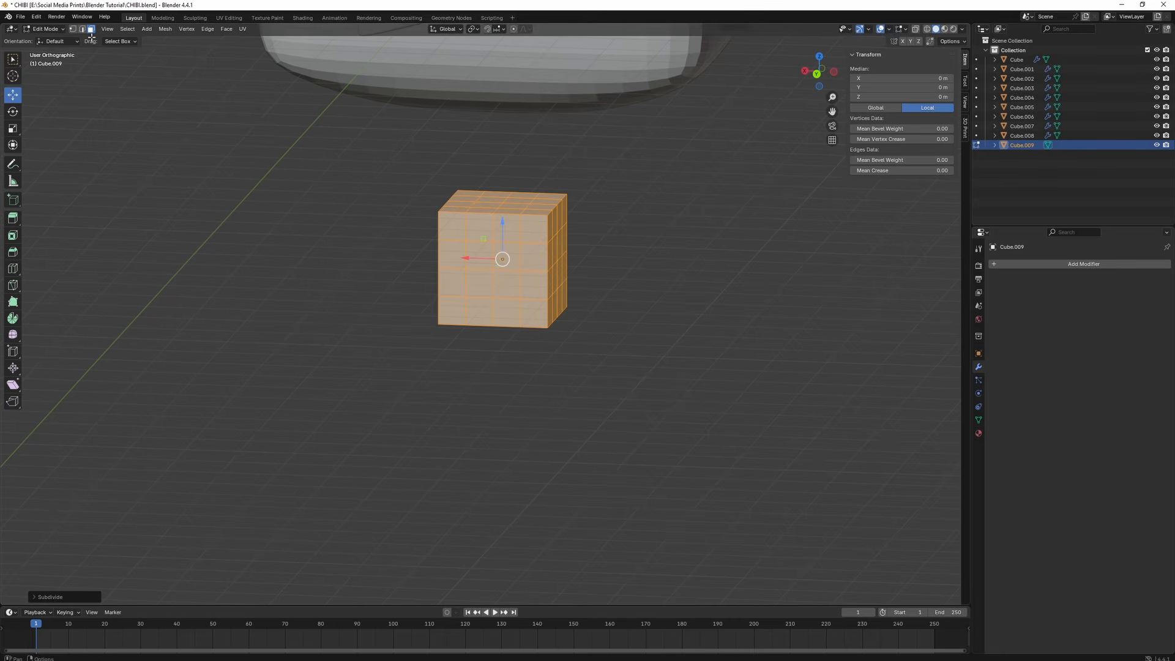
middle_drag(327, 222, 346, 215)
click(344, 200)
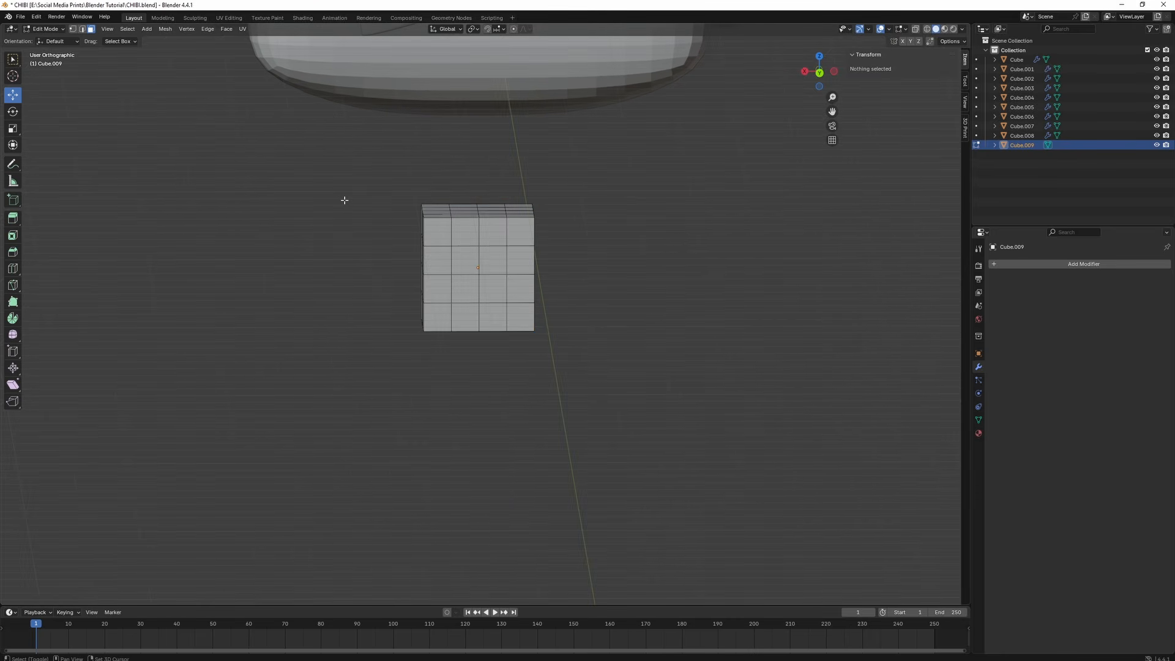
key(alt+z)
drag(340, 149, 473, 404)
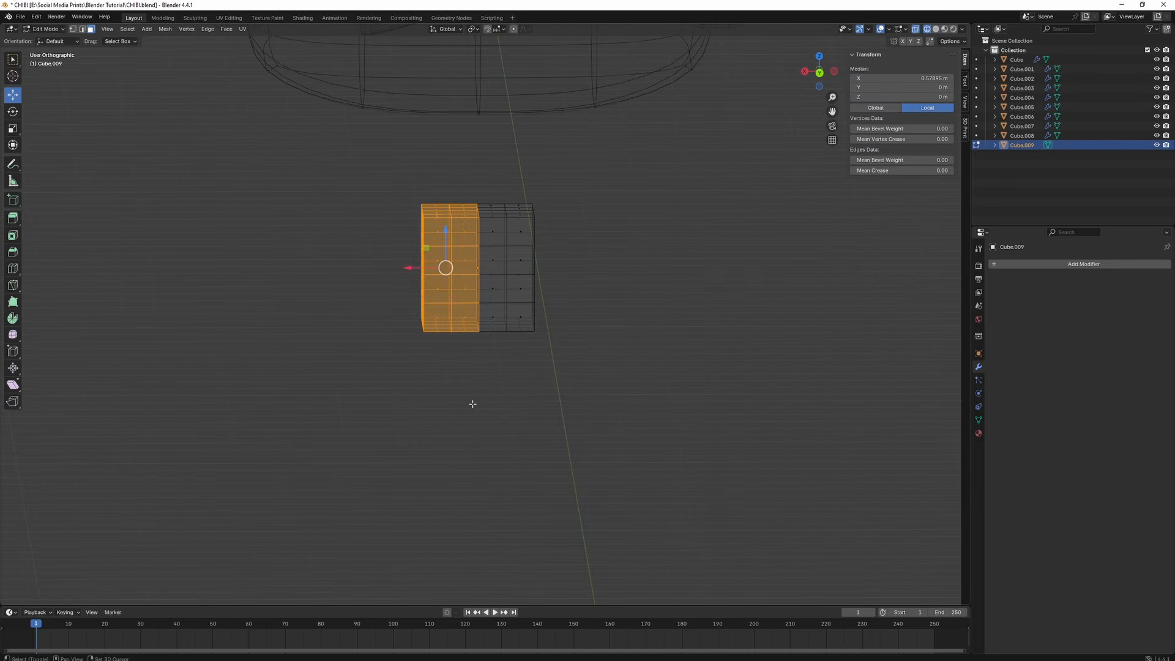
key(x)
click(473, 401)
key(Tab)
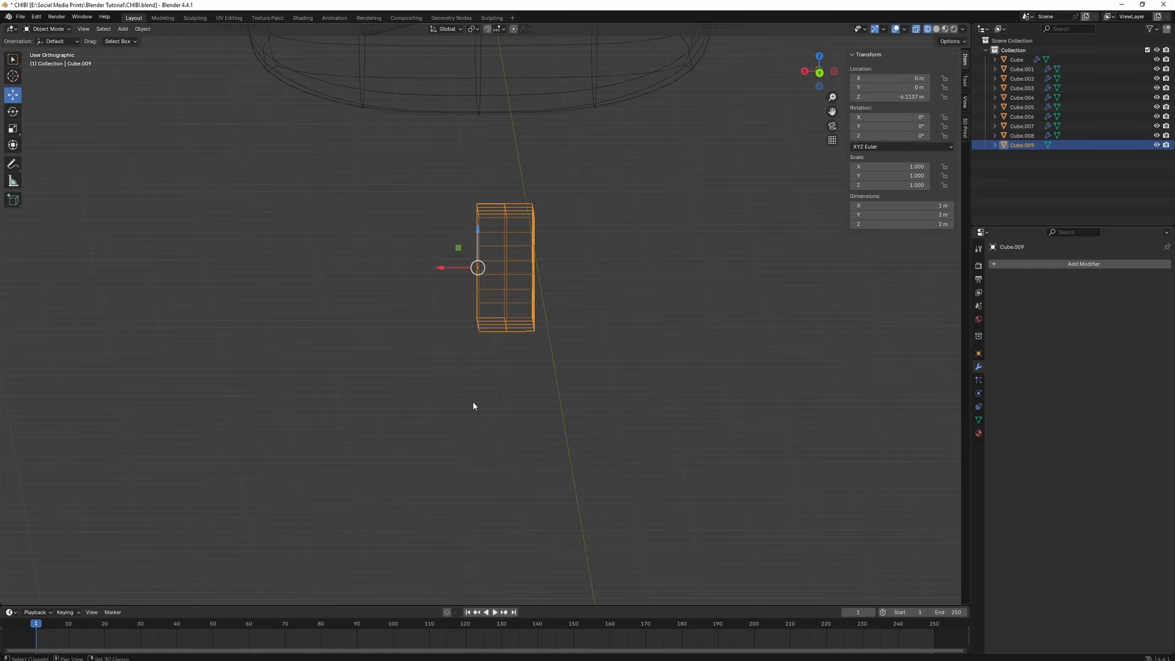
- Add a Mirror modifier on the X axis and a Subdivision Surface modifier with viewport level 2 to the half cube
key(alt+z)
middle_drag(472, 402, 493, 387)
click(1083, 264)
mouse_move(1043, 265)
click(1090, 350)
click(1043, 264)
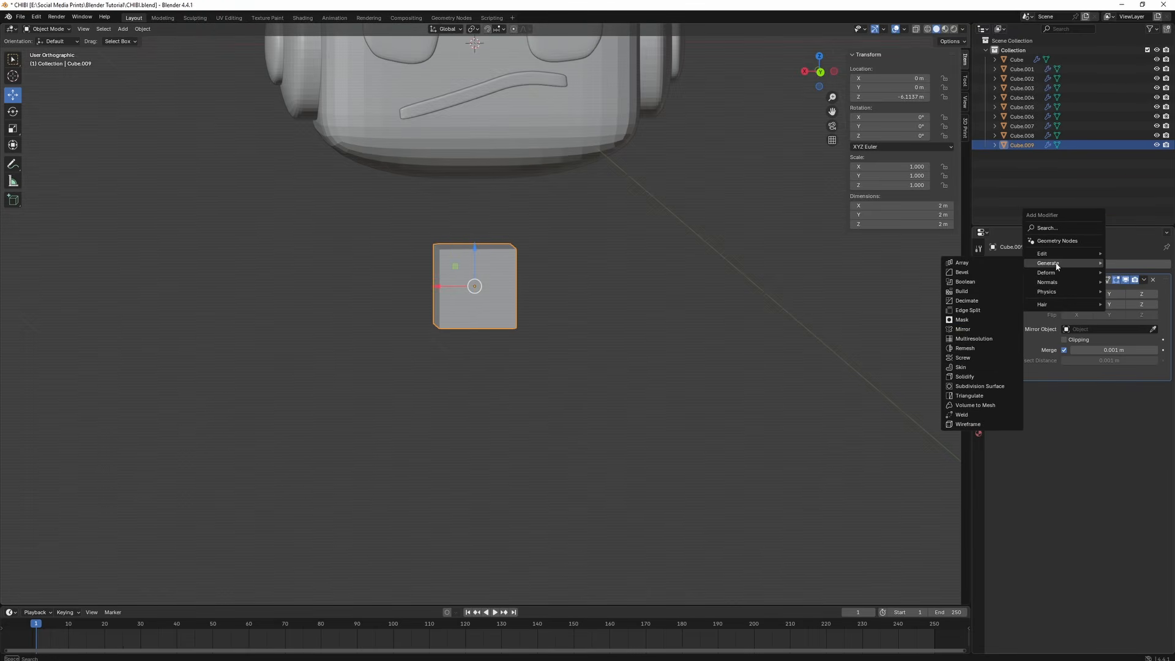
click(982, 389)
click(1153, 414)
- Move the smoothed cube up along Z to about -3.96 m, directly beneath the head
scroll(605, 326, down, 4)
middle_drag(605, 326, 746, 321)
drag(436, 263, 436, 224)
middle_drag(581, 257, 445, 263)
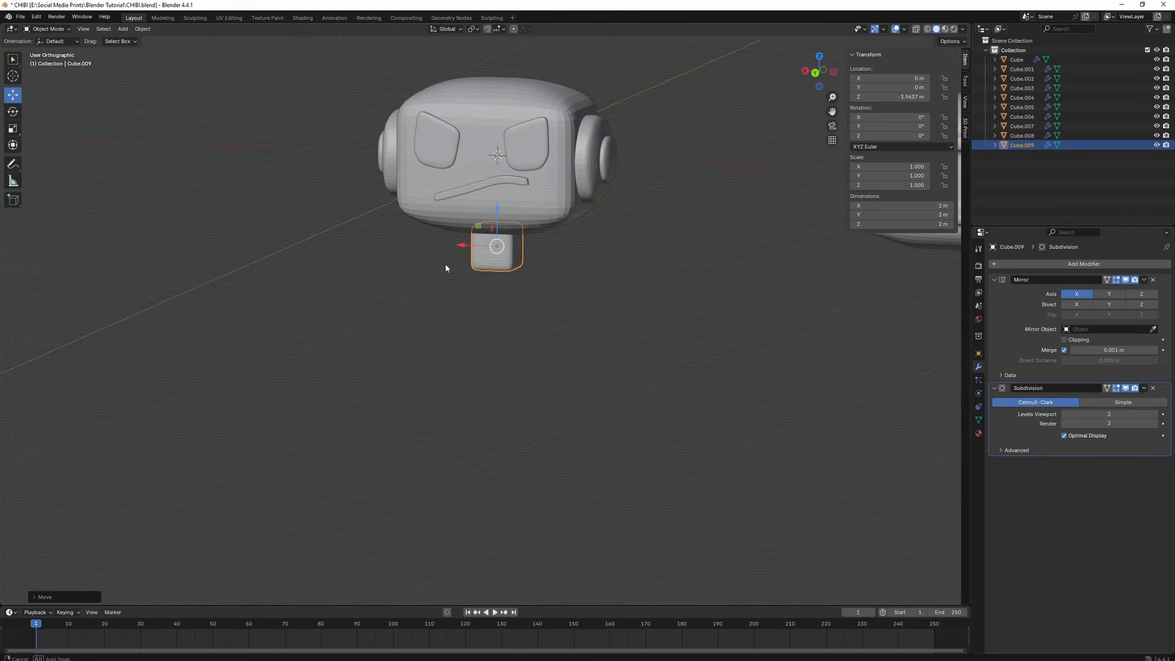
- Scale up the body cube and lower it along Z so that it sits beneath the head
key(s)
click(342, 294)
drag(494, 306, 499, 340)
middle_drag(498, 340, 551, 318)
- Select the central column of faces on the body's back and move it along Y to round the torso
key(Tab)
scroll(490, 306, up, 4)
alt+click(480, 301)
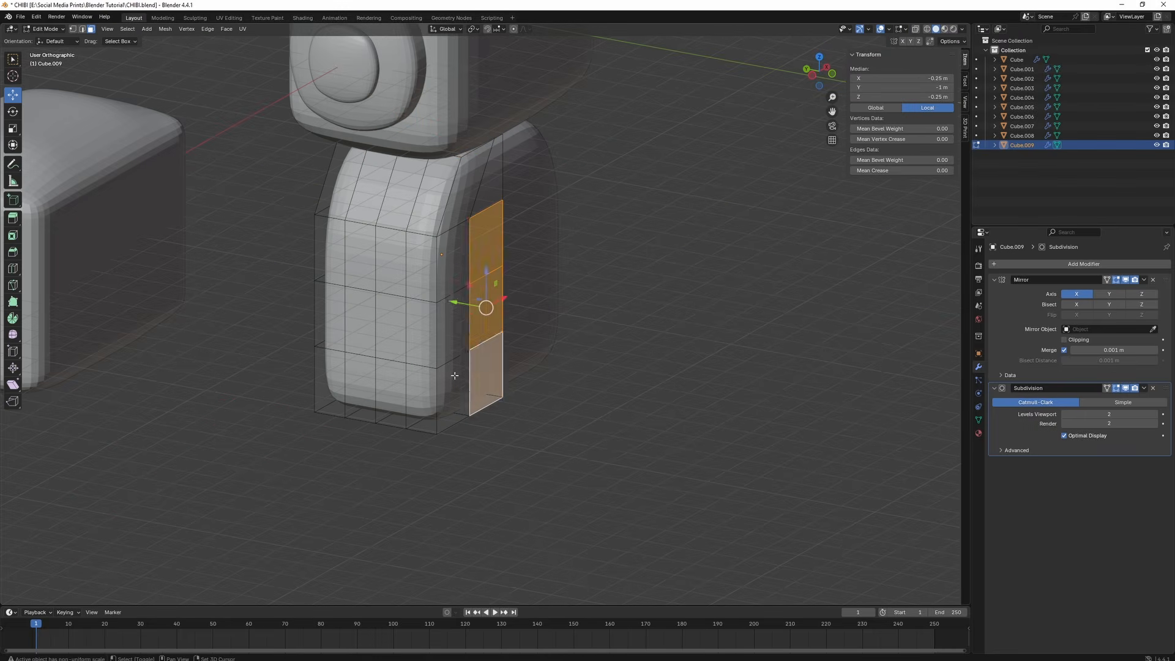
key(g)
key(y)
click(480, 321)
middle_drag(480, 321, 563, 334)
scroll(541, 331, down, 3)
key(ctrl+s)
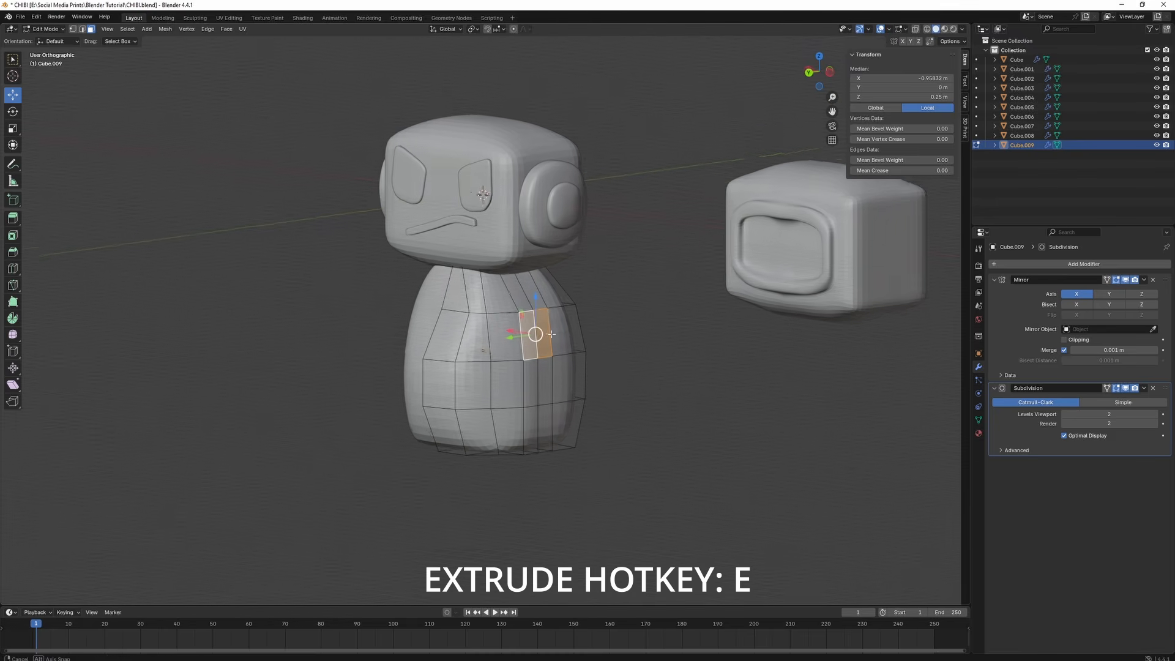
- Extrude the upper side faces of the torso outward along X to about -1.59 m as a short arm stub
scroll(582, 335, up, 3)
key(e)
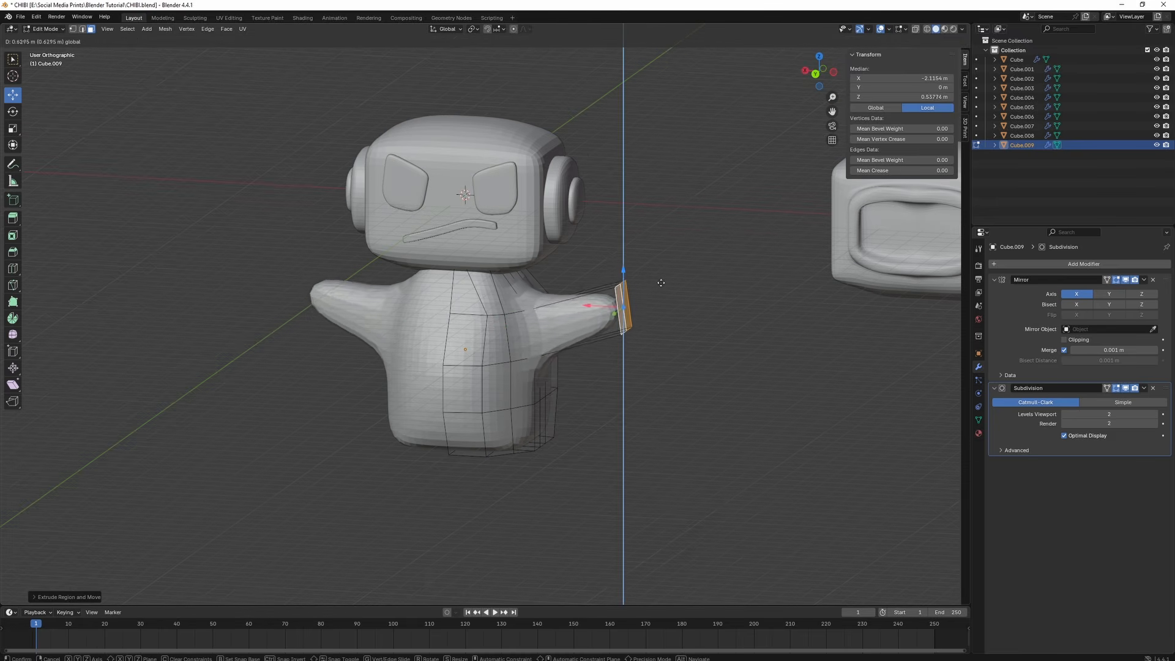
key(x)
click(614, 373)
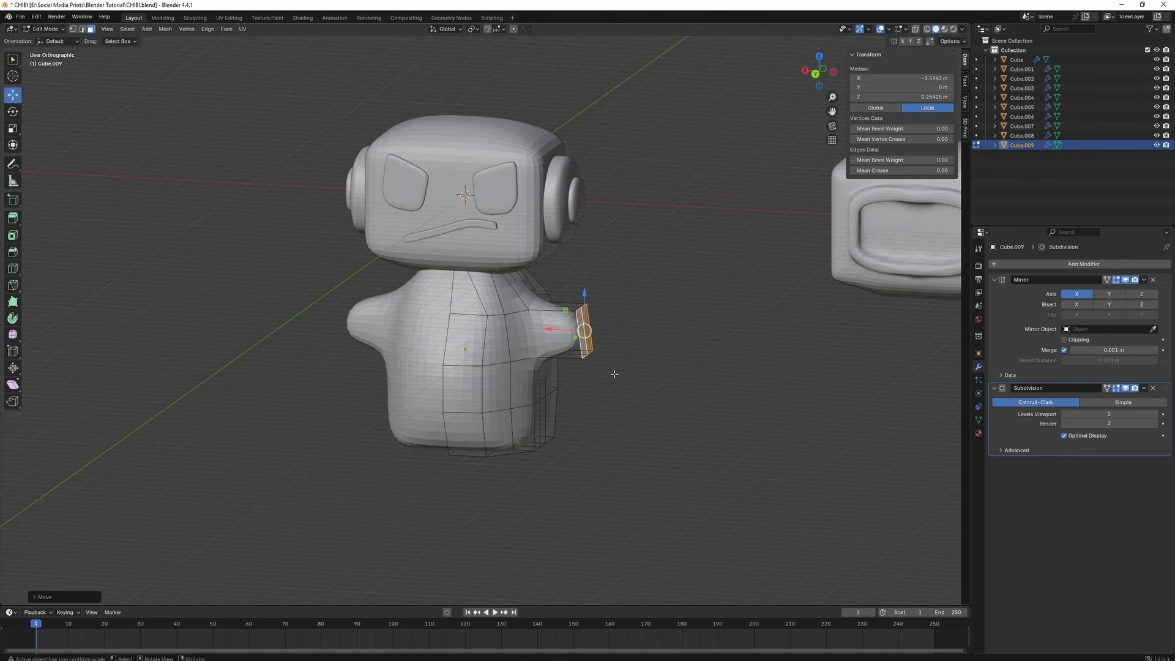
- Extrude the underside faces of the arm stub downward and adjust their height to a local Z of about -0.49 m
middle_drag(614, 372, 614, 315)
middle_drag(578, 351, 597, 392)
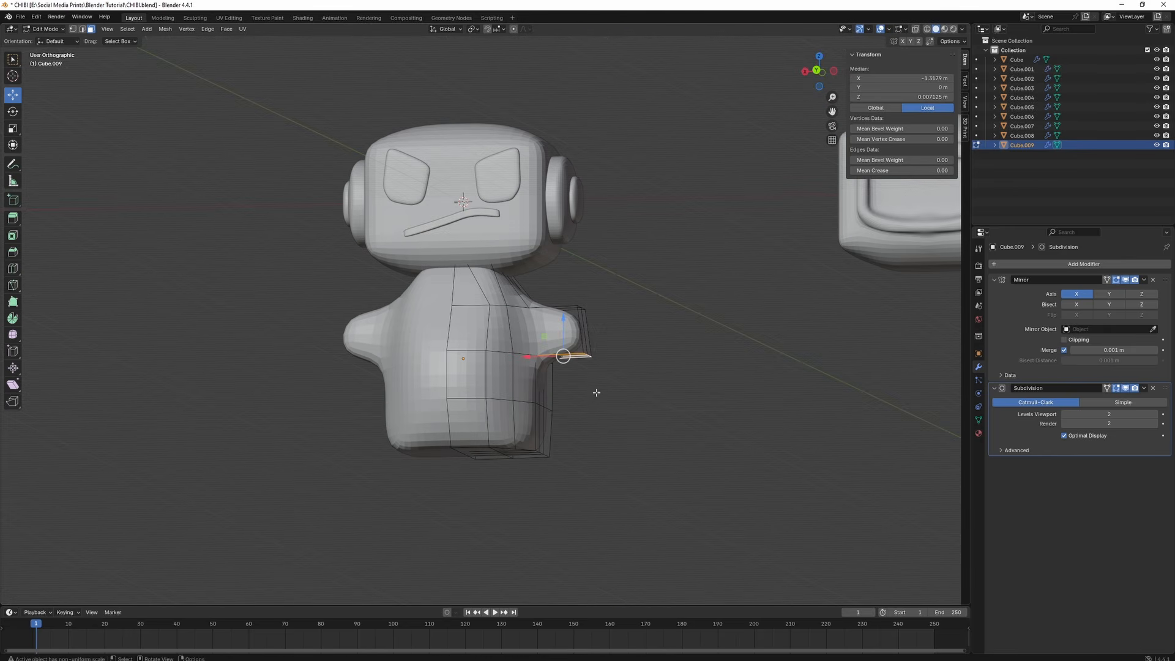
key(e)
click(602, 432)
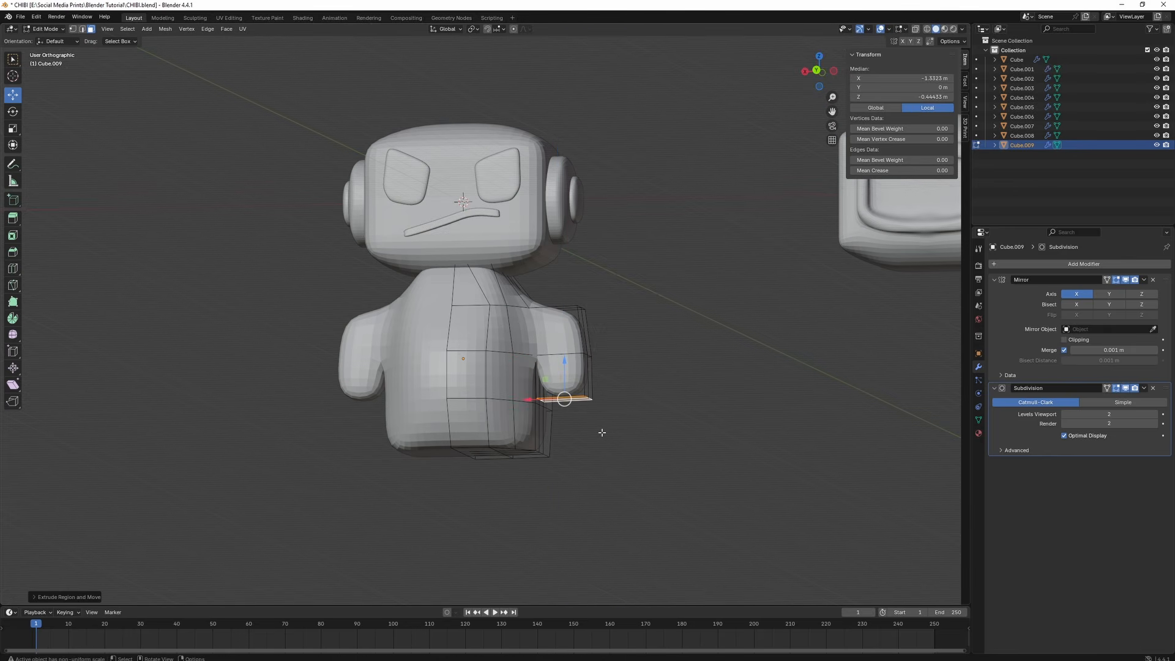
middle_drag(611, 446, 575, 371)
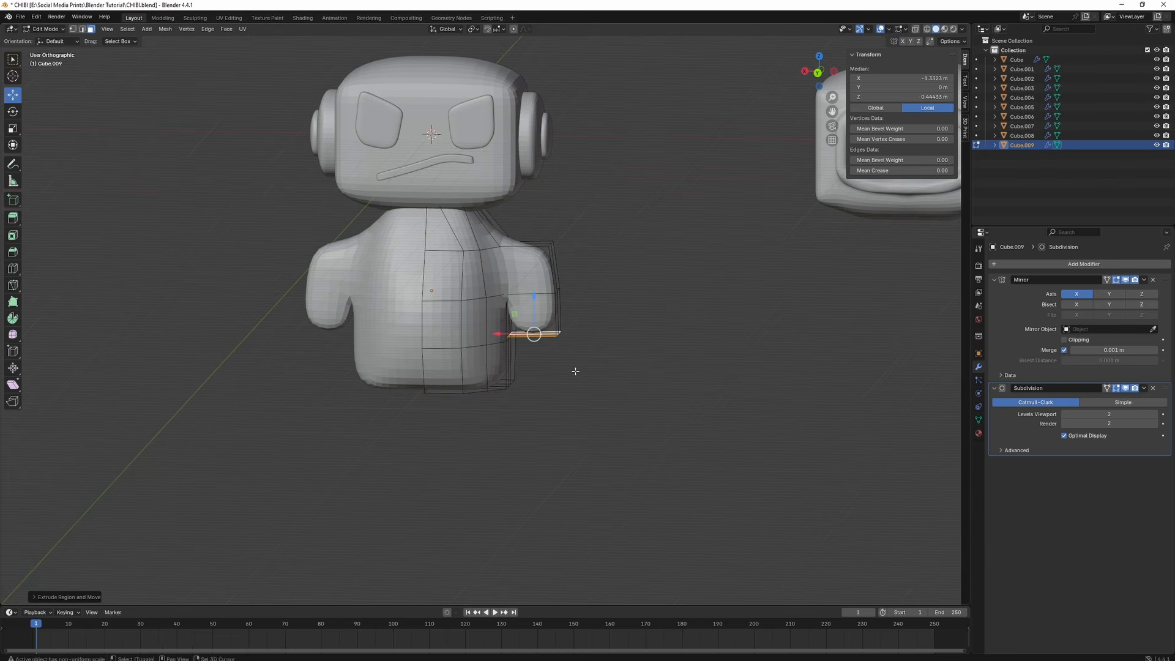
scroll(578, 373, up, 5)
key(g)
key(z)
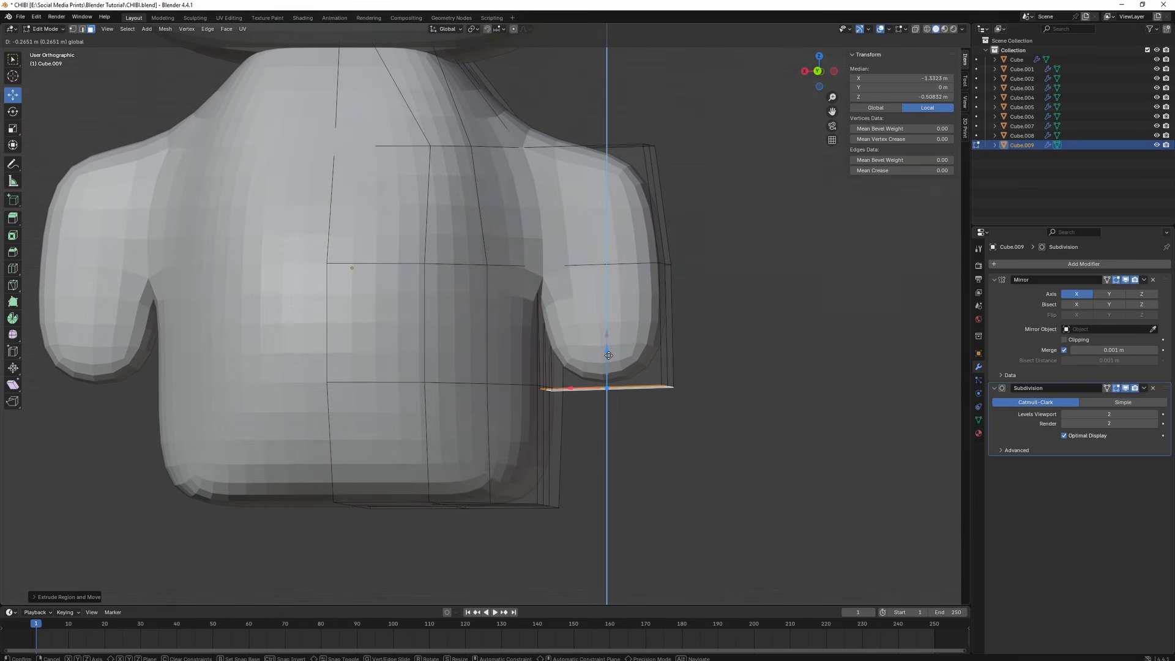
click(609, 352)
- Extend the arm with another downward extrusion of its end faces, to a local Z of about -1 m
scroll(615, 385, down, 3)
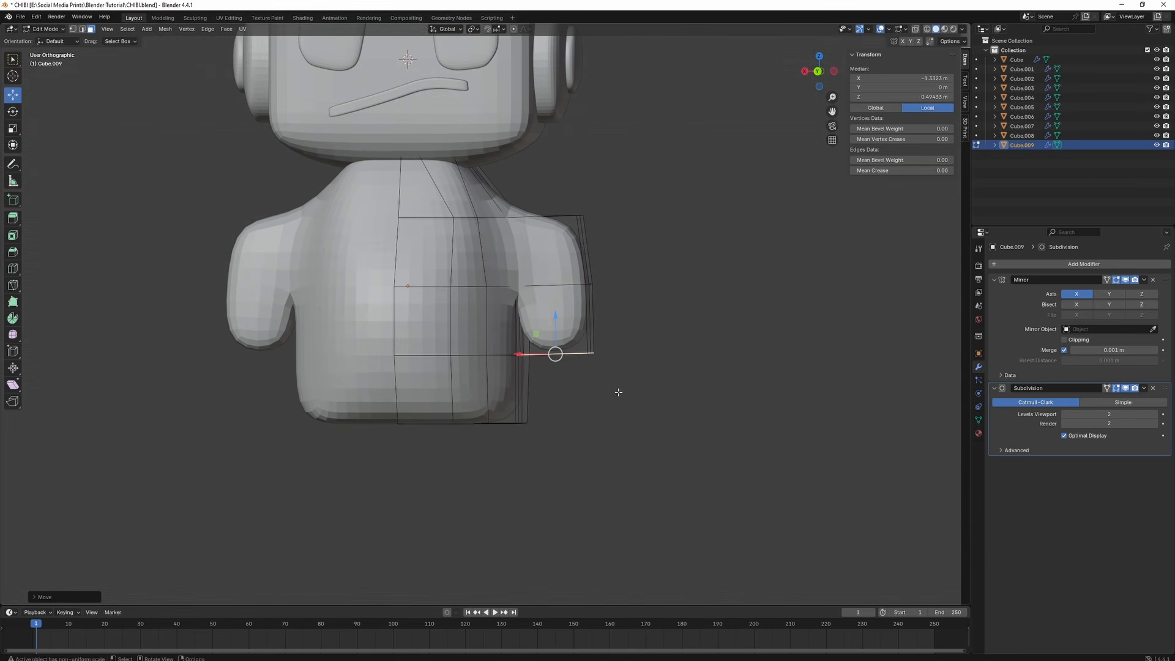
key(g)
key(z)
key(z)
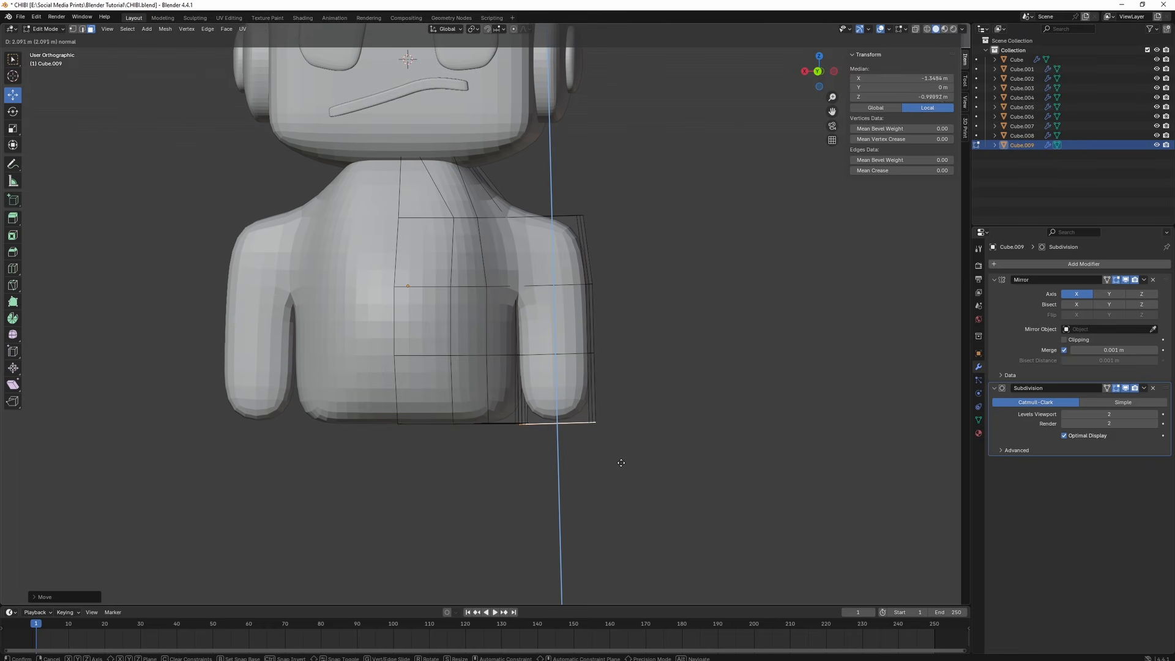
click(621, 459)
scroll(612, 455, down, 3)
middle_drag(609, 459, 580, 459)
- Select the upper outer edges of the shoulder and shift them along X to soften the slope into the arm
key(Tab)
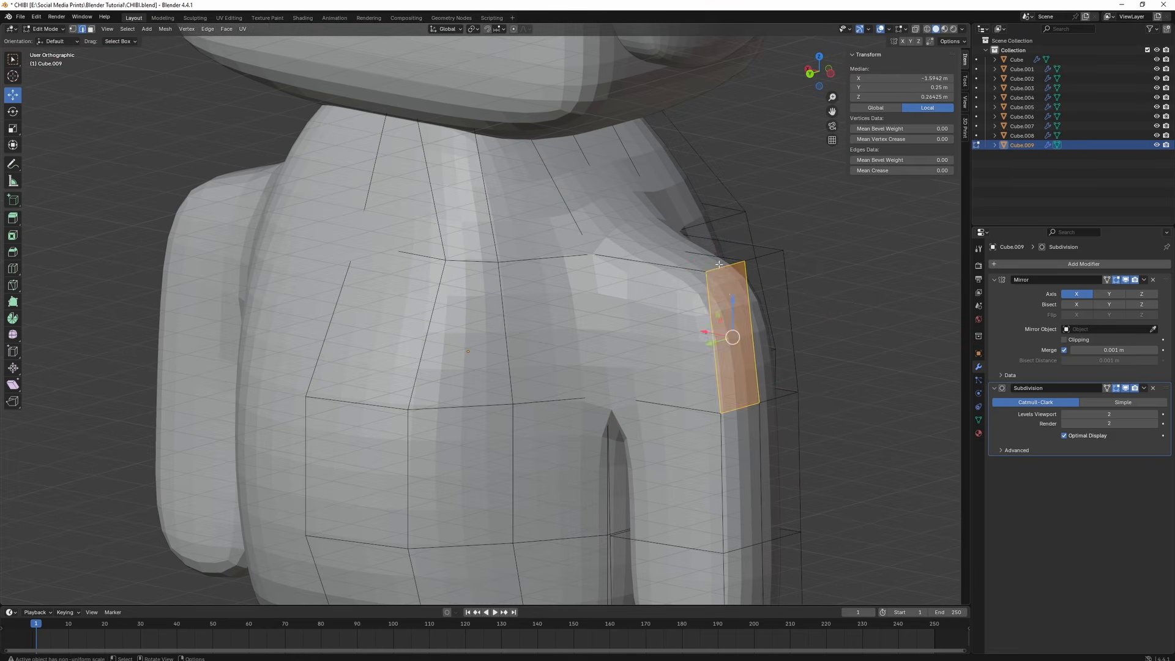
click(742, 257)
middle_drag(742, 257, 723, 244)
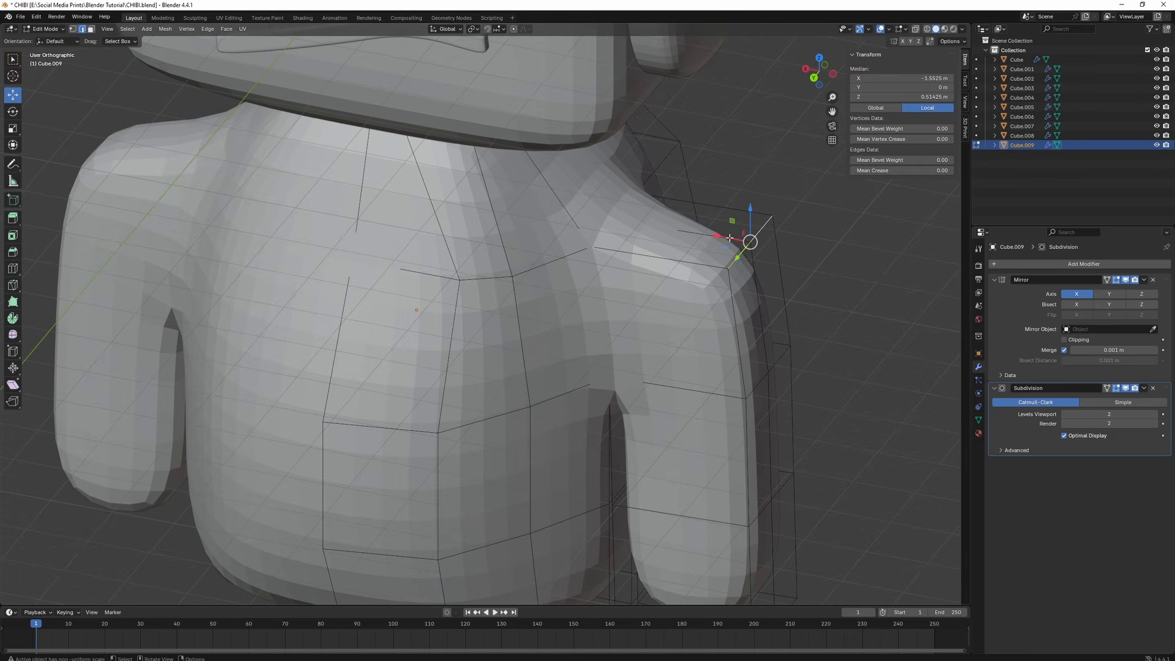
key(g)
key(x)
drag(612, 211, 612, 211)
middle_drag(612, 212, 542, 220)
- Add a Subdivision Surface modifier with viewport level 2 to the new subdivided cube below the body
scroll(544, 281, down, 5)
scroll(543, 282, up, 3)
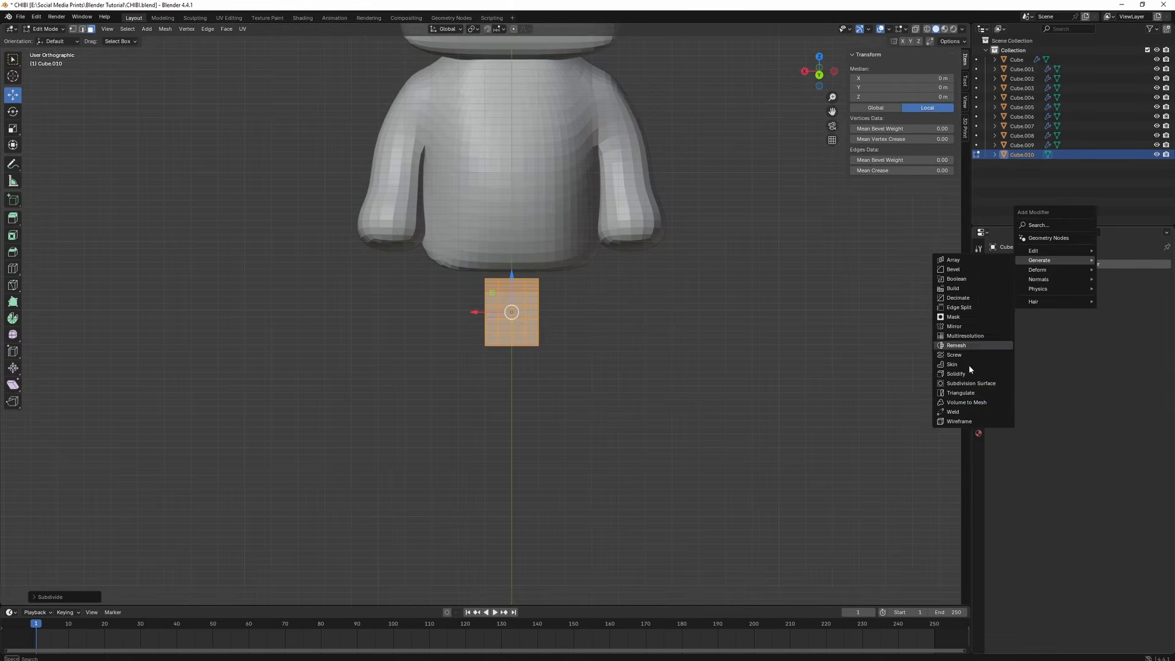
click(1000, 384)
click(1149, 307)
- Scale the leg cube to about 1.67 along Z and 0.823 along Y
key(s)
key(z)
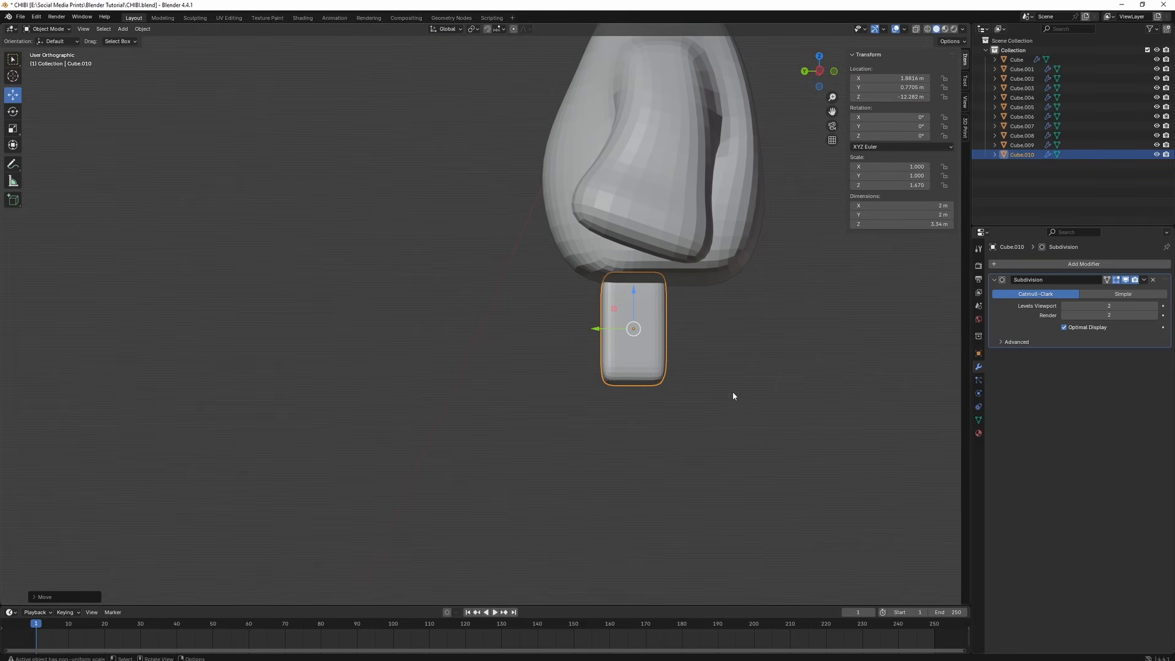
key(s)
key(y)
click(714, 387)
key(KP_1)
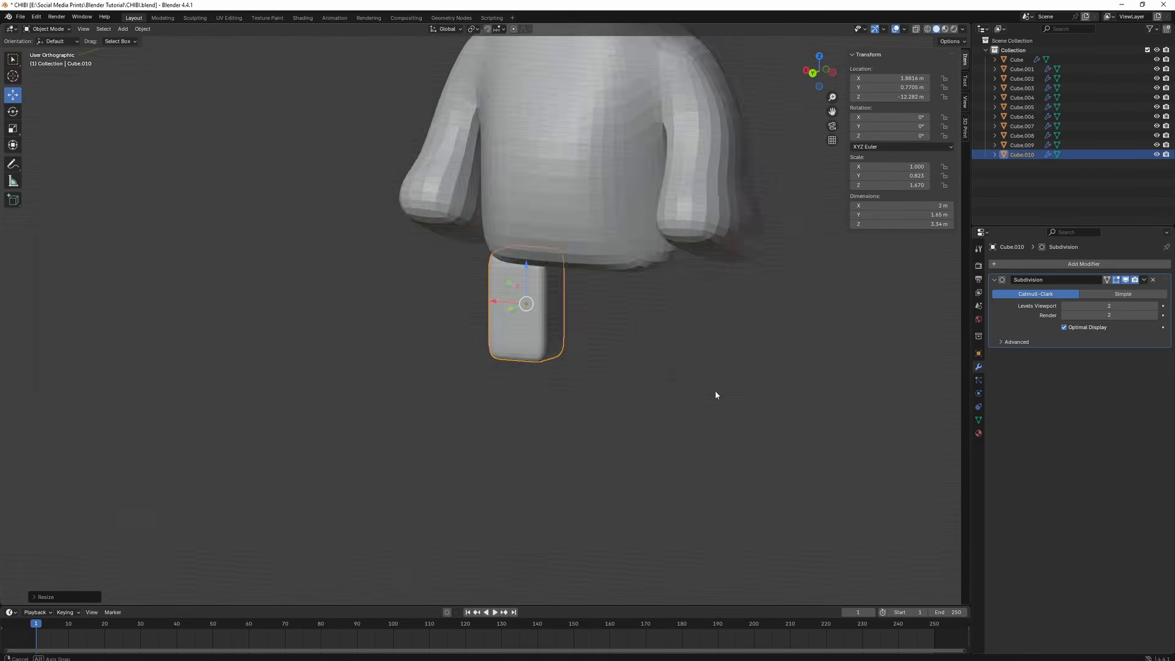
- Widen the leg cube to a scale of about 1.173 along X and move it along X to about 1.77 m
key(s)
key(x)
click(562, 319)
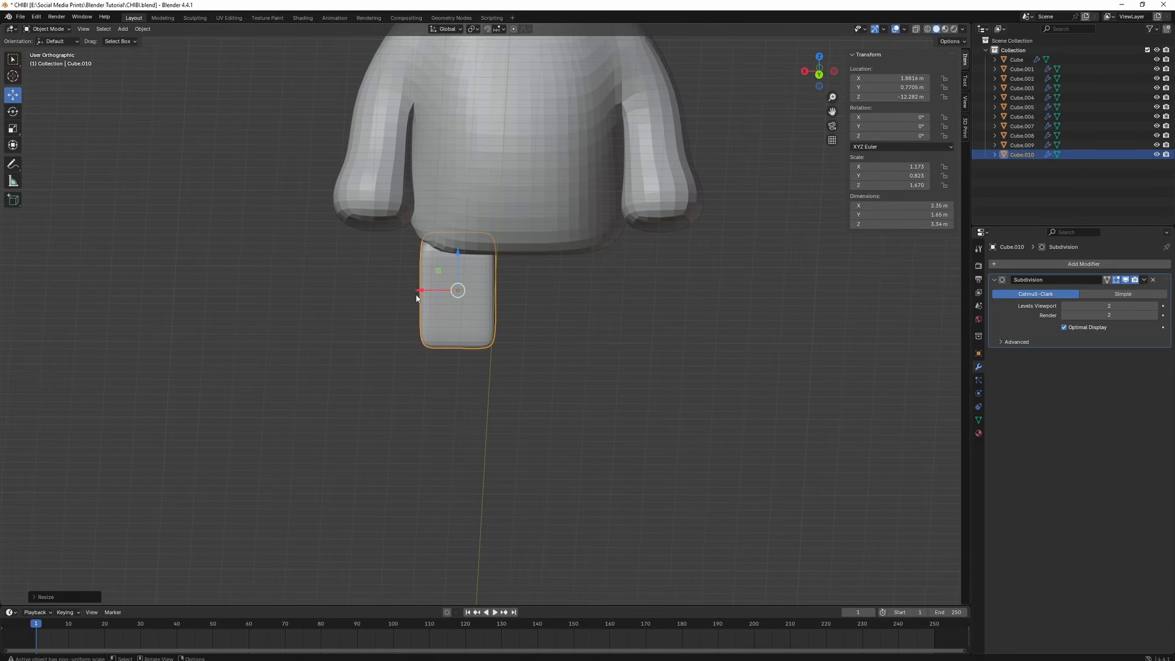
key(g)
key(x)
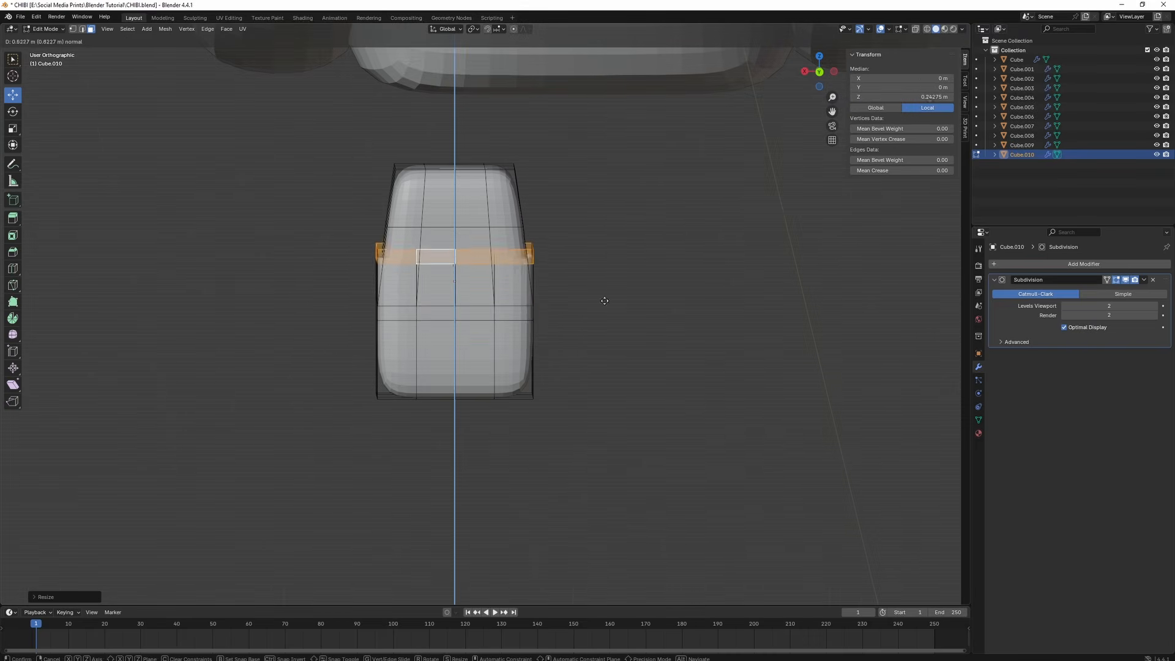
- Extrude the narrow face band around the lower leg and scale it inward in X and Y to form a groove
click(606, 327)
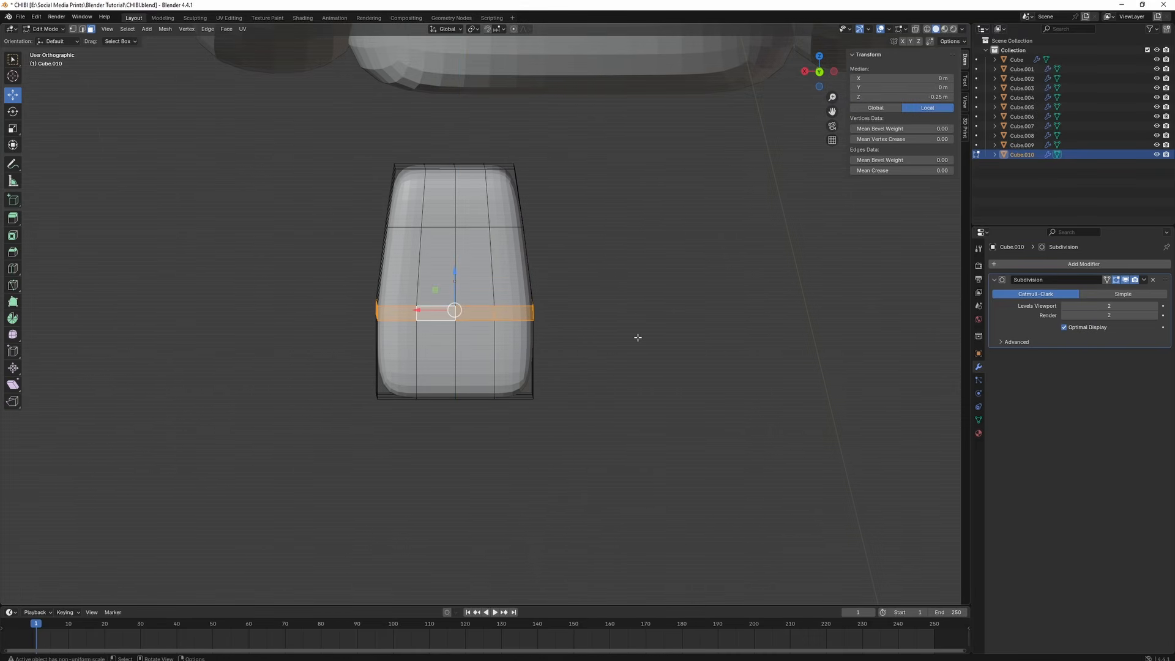
key(e)
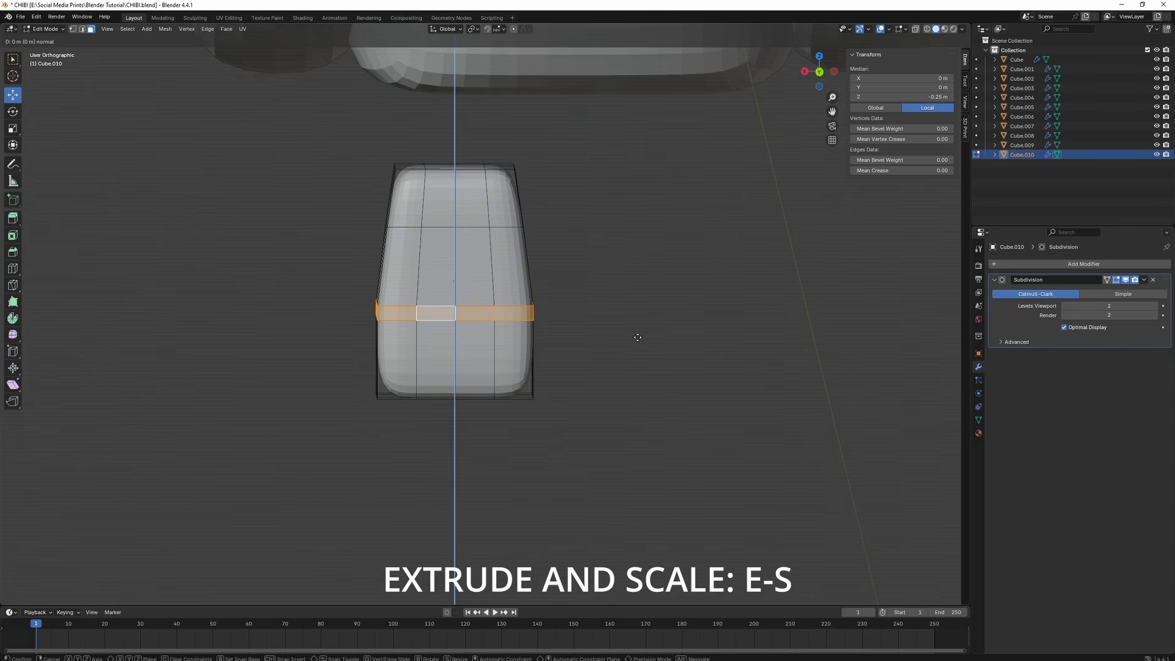
key(s)
key(shift+z)
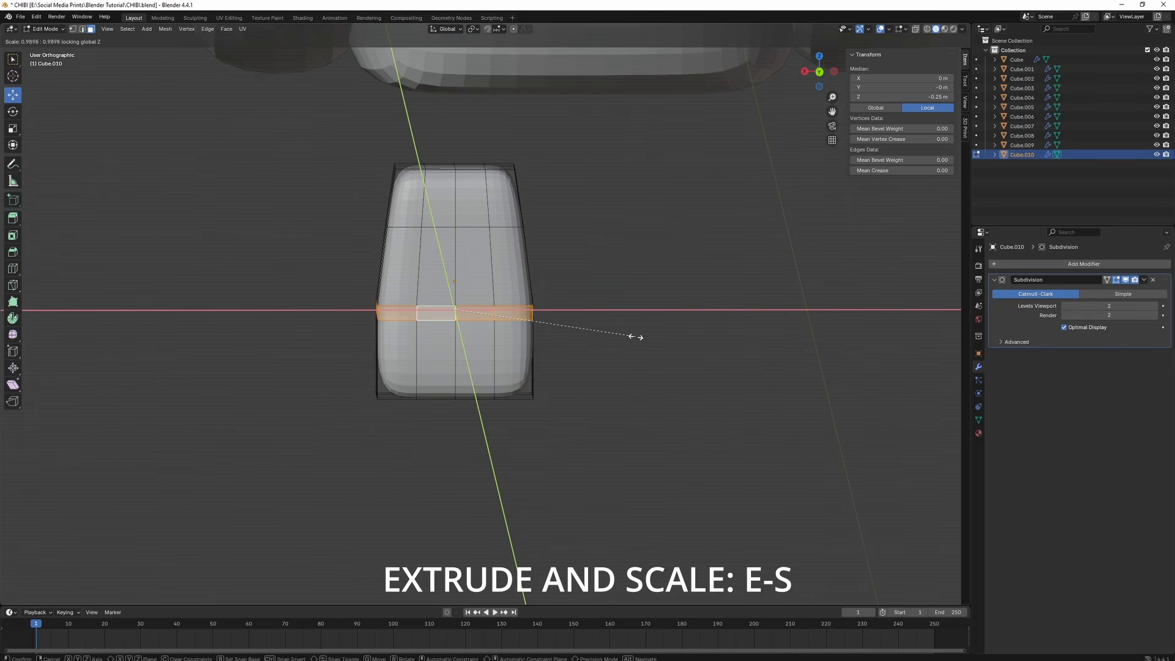
click(615, 334)
key(Tab)
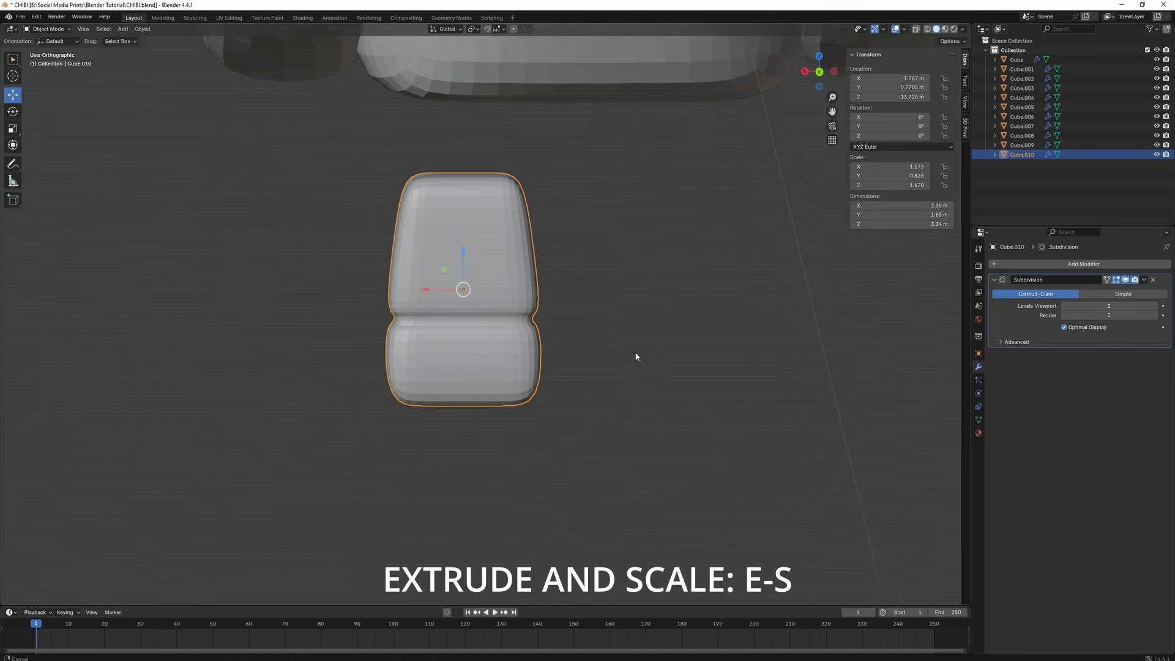
- Add a centred horizontal loop cut to the leg's lower section, below the groove
scroll(648, 365, up, 6)
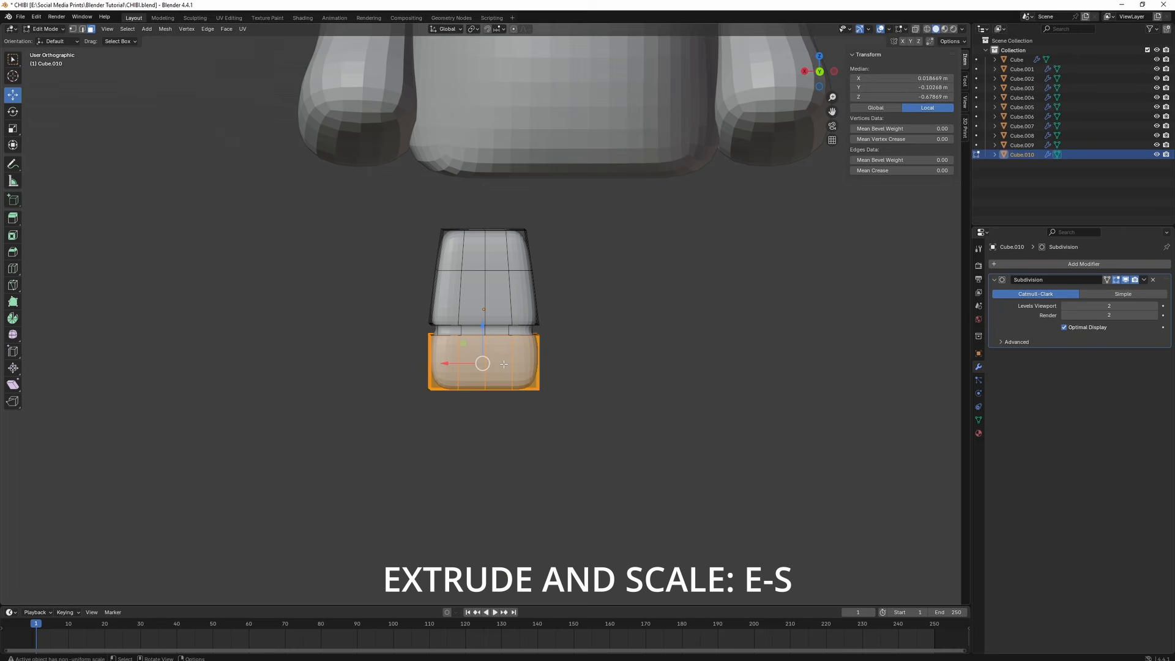
key(ctrl+r)
click(503, 364)
right_click(503, 363)
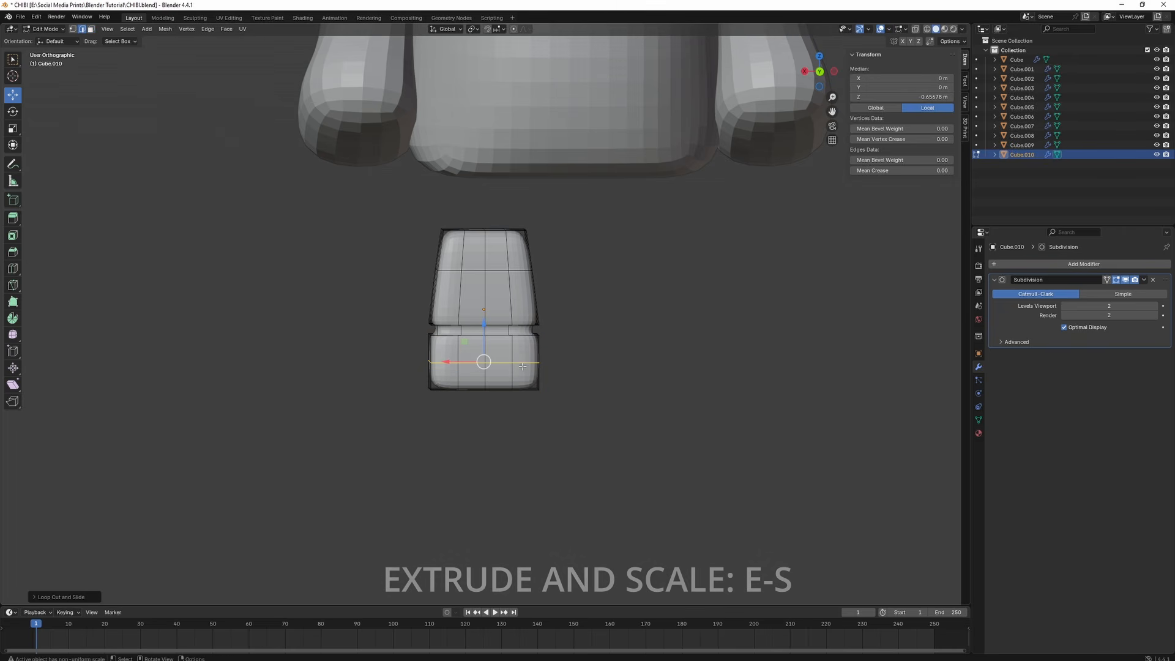
- Select the faces below the new loop cut through the mesh and scale them outward to shape a wider foot
key(shift+z)
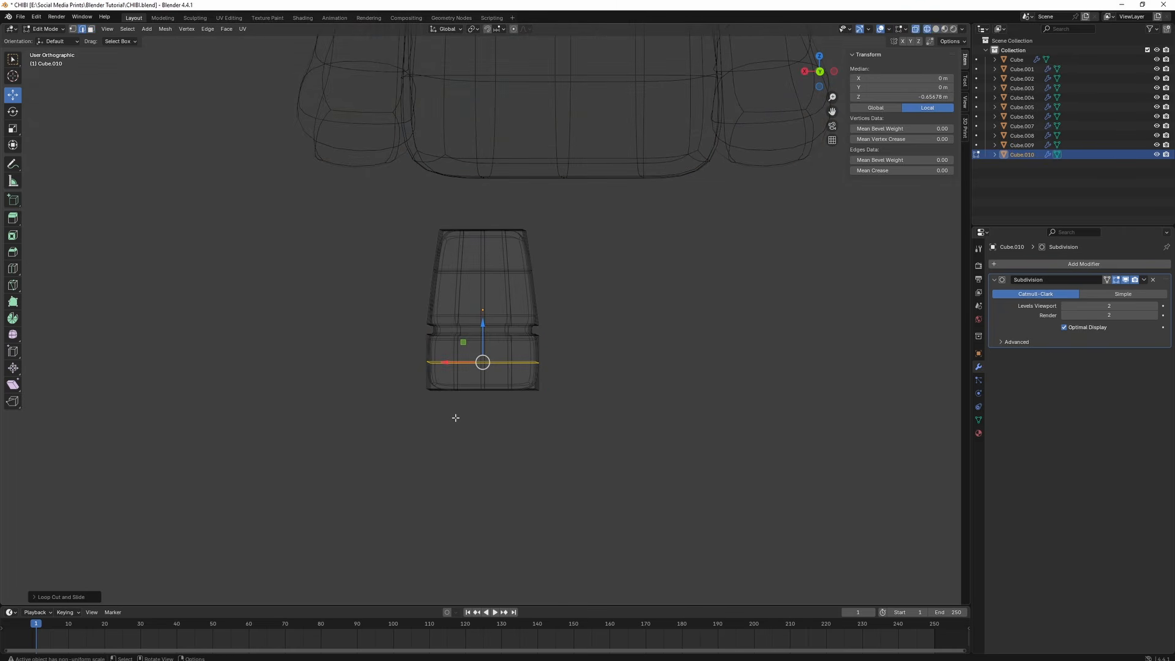
key(3)
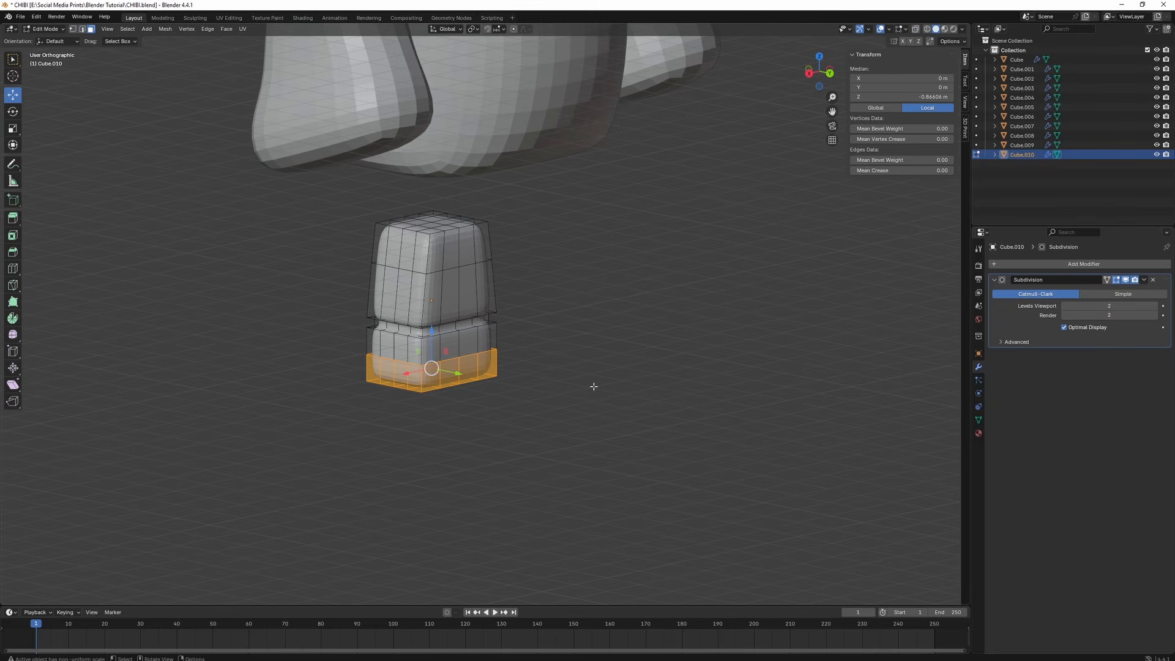
key(s)
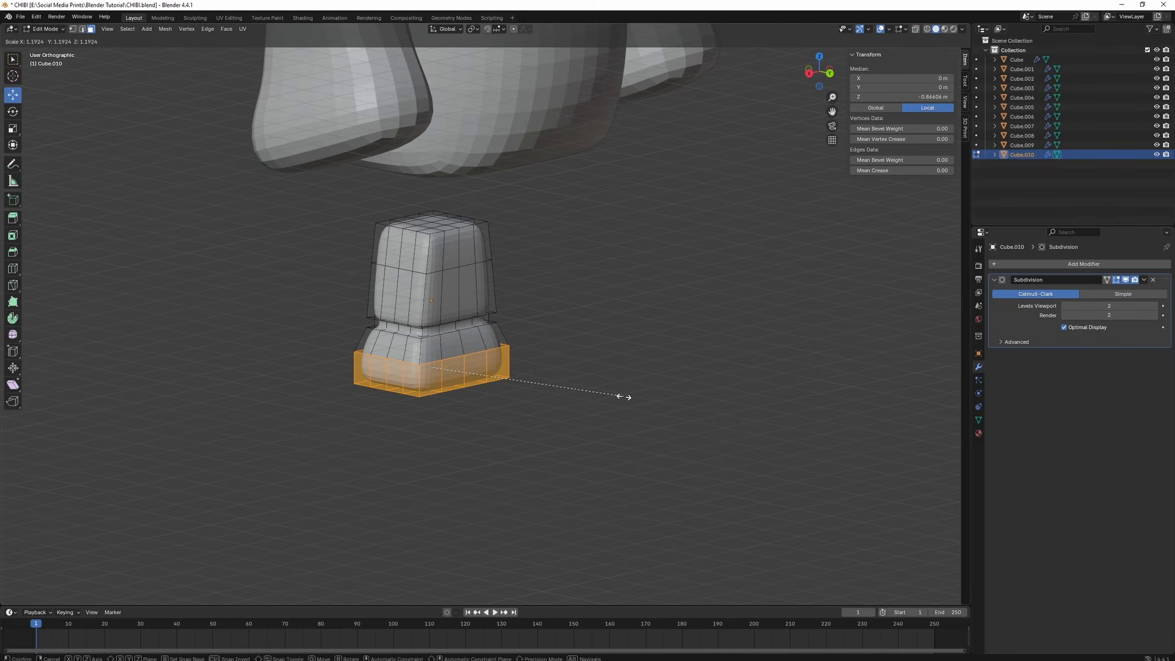
right_click(618, 392)
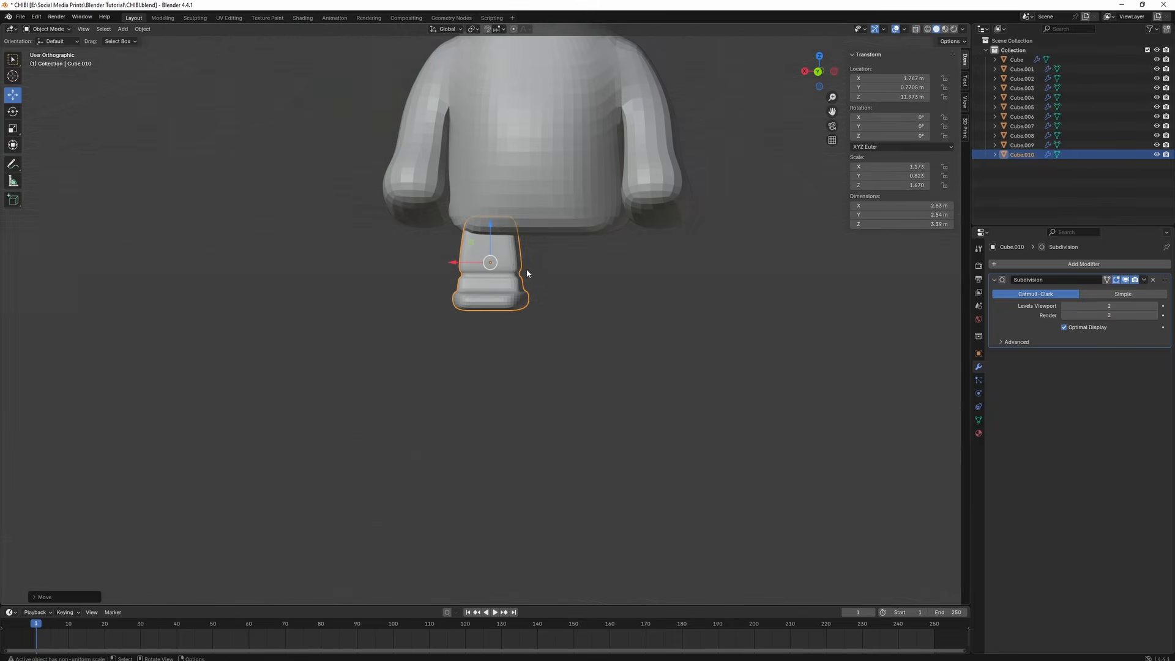
- Duplicate the finished leg and place the copy under the opposite side of the body
key(ctrl+c)
key(ctrl+v)
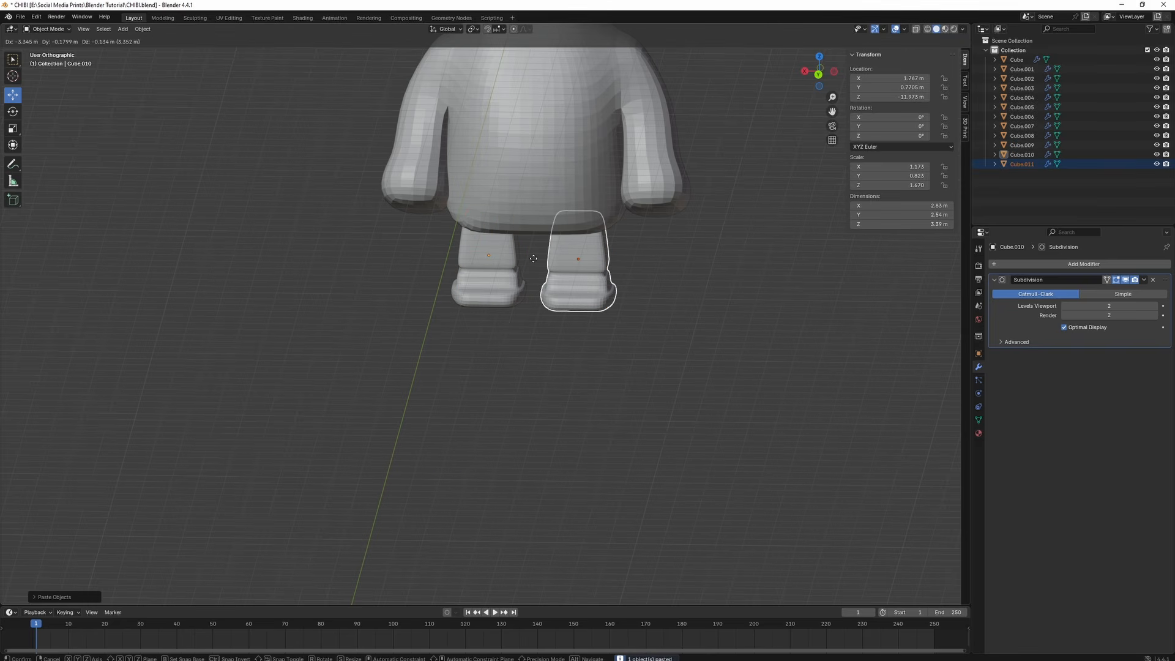
key(g)
- Match the copied leg's Z location to the original's -11.973 m, then deselect it
click(889, 97)
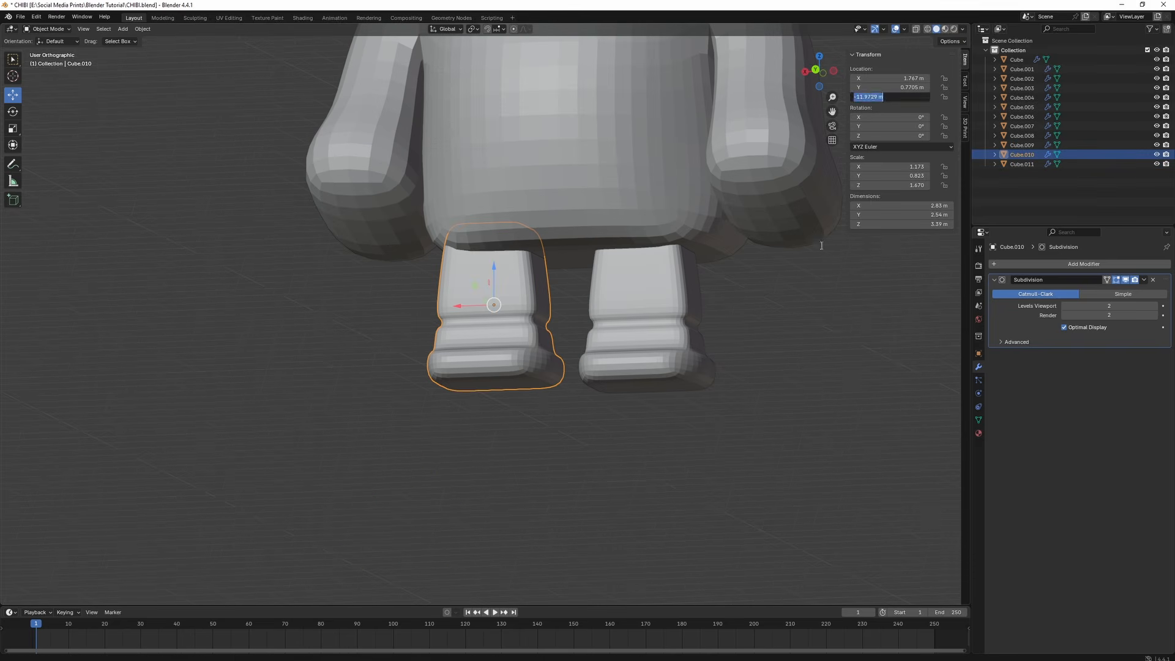
key(Return)
click(645, 287)
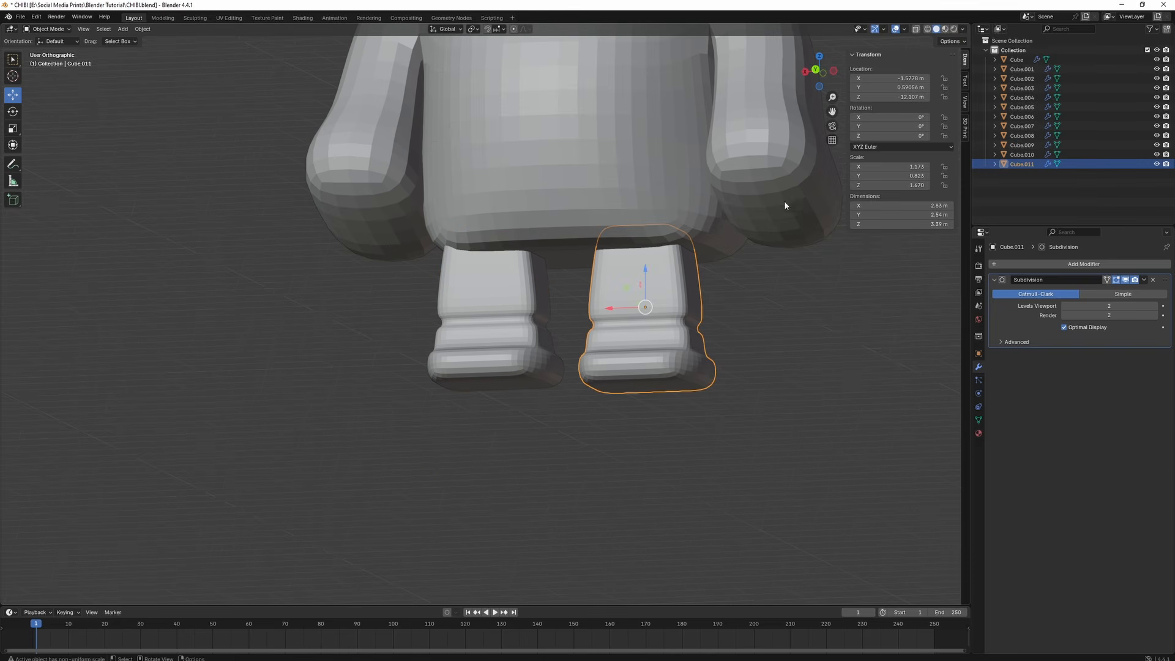
scroll(748, 292, down, 3)
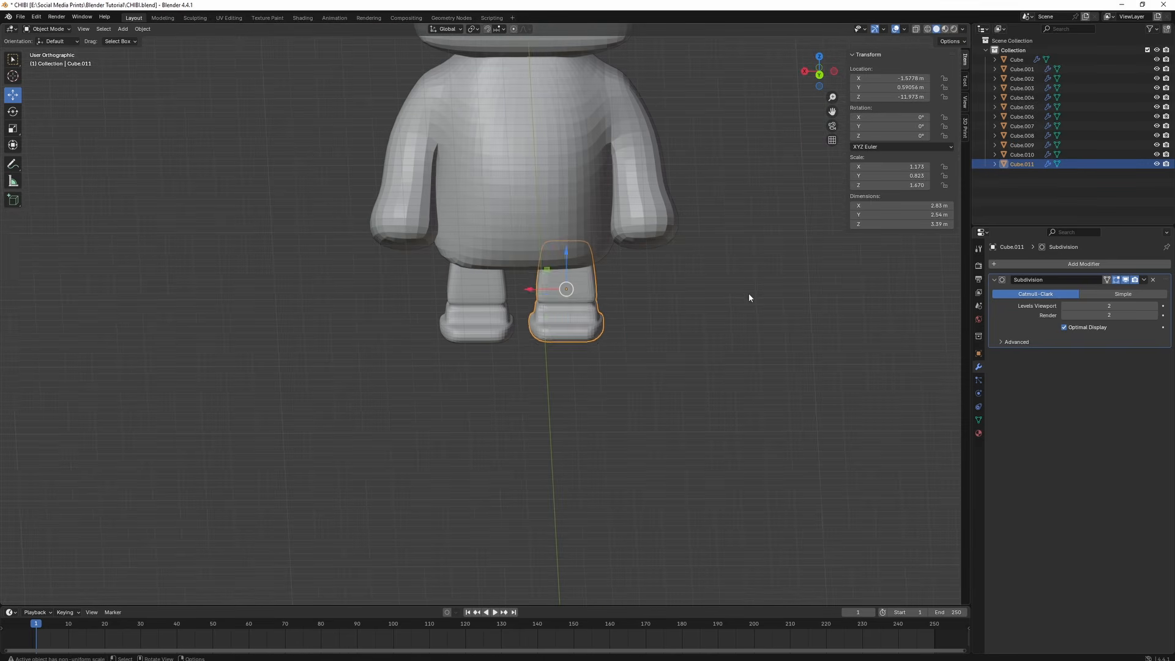
key(Tab)
key(Tab)
click(738, 285)
scroll(684, 377, down, 4)
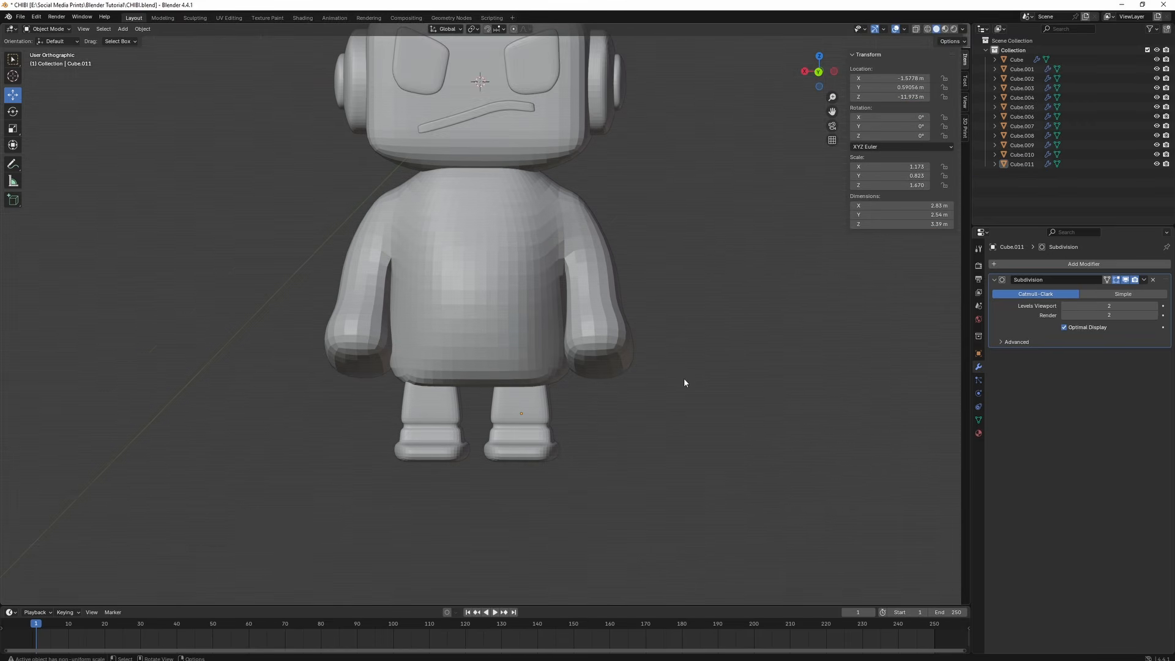
- Rotate the copied leg about Z by about 7.1° so that its foot turns outward
scroll(545, 375, up, 3)
click(545, 375)
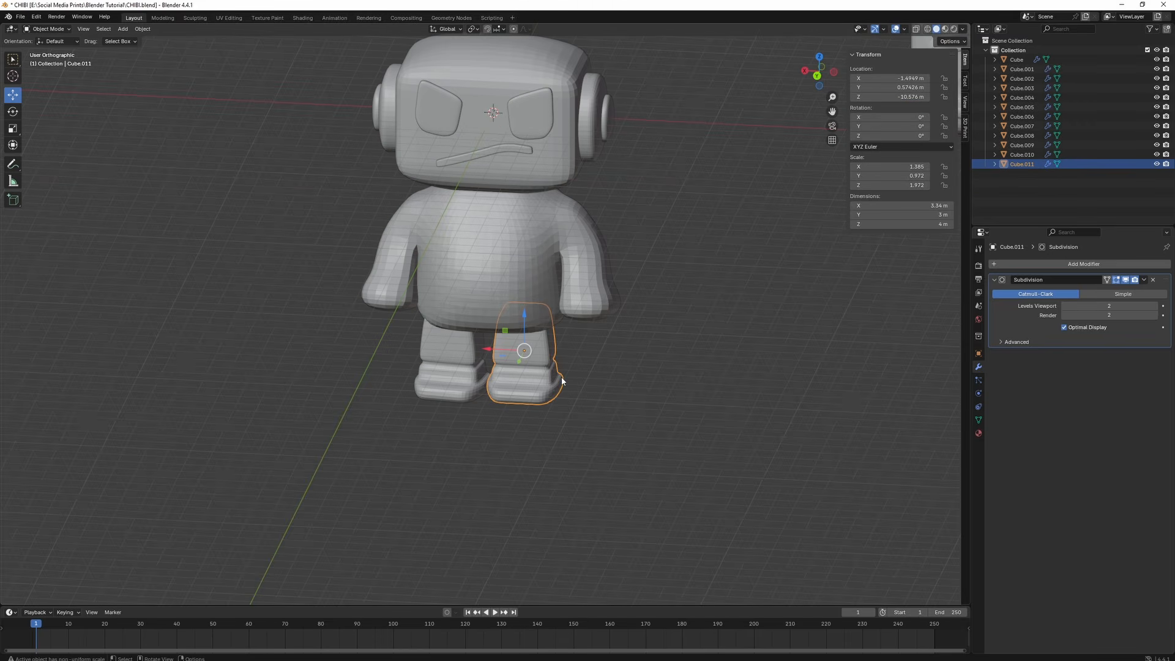
key(r)
key(z)
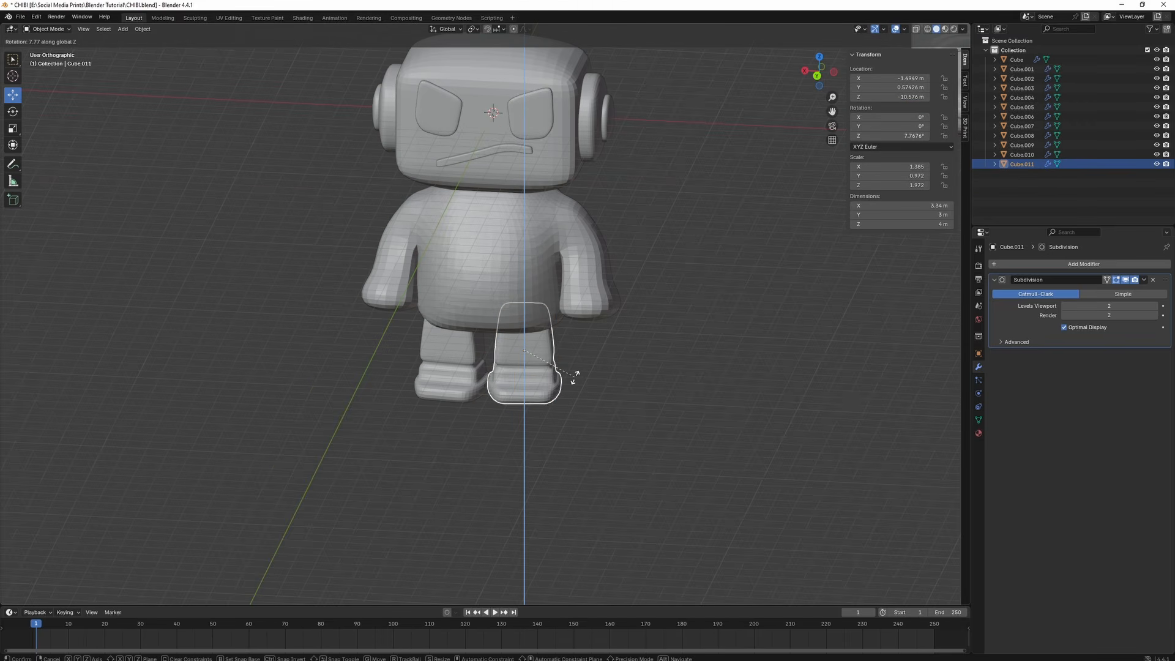
middle_drag(710, 361, 609, 384)
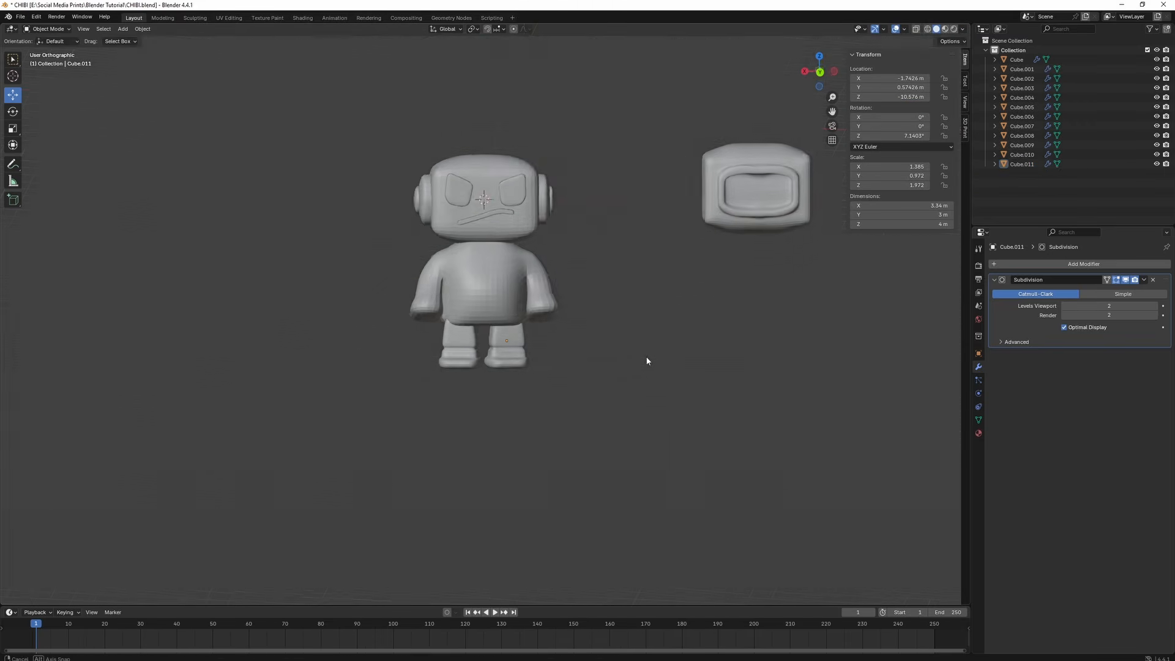
- Save the Blender file with the character's finished legs
scroll(570, 357, up, 4)
scroll(555, 364, down, 5)
key(ctrl+s)
scroll(549, 379, up, 1)
scroll(549, 380, down, 2)
- Select the separate block beside the character and apply its Mirror and Subdivision modifiers
shift+middle_drag(802, 248, 535, 314)
click(581, 295)
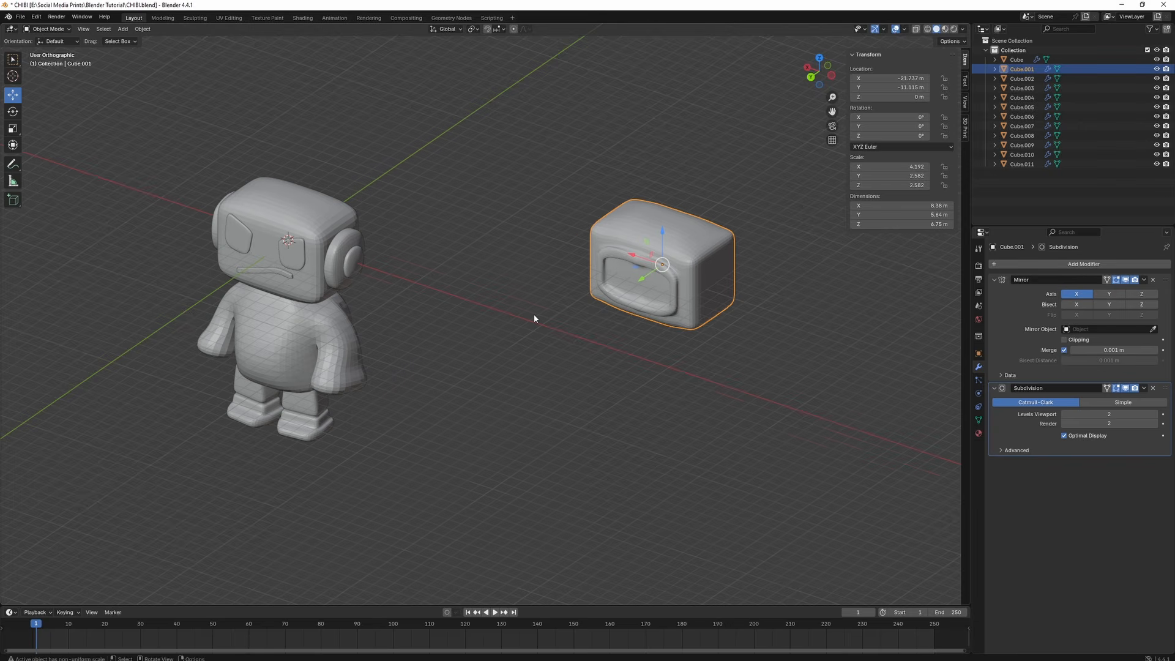
key(Tab)
shift+middle_drag(534, 318, 407, 353)
scroll(550, 316, up, 1)
scroll(553, 317, up, 4)
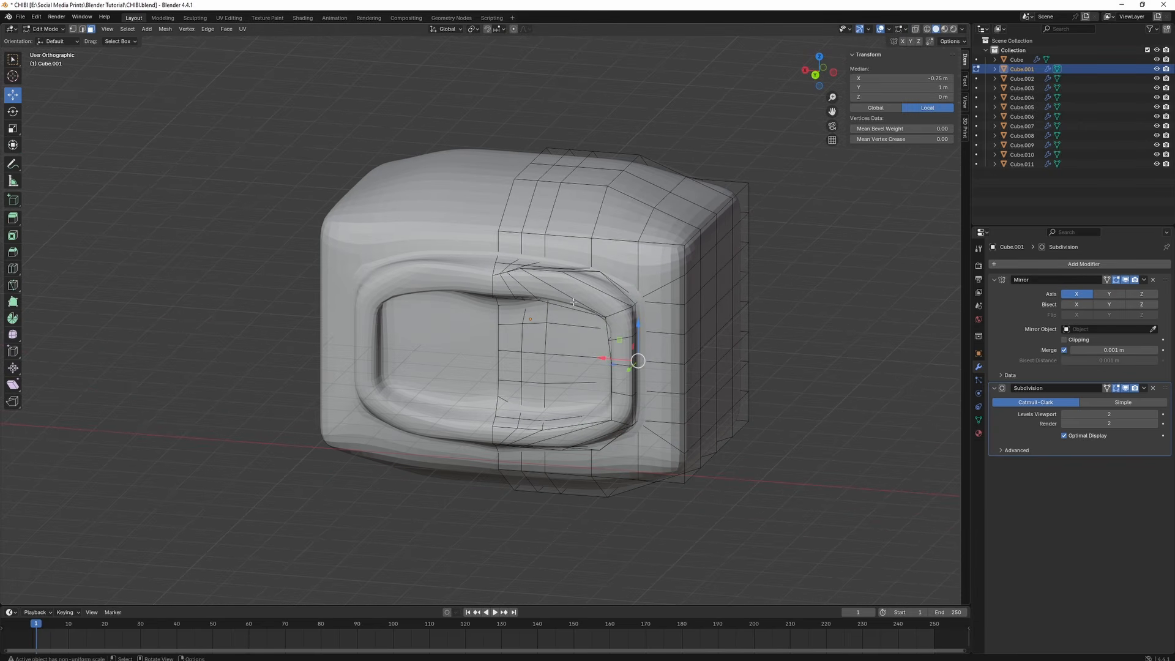
key(Tab)
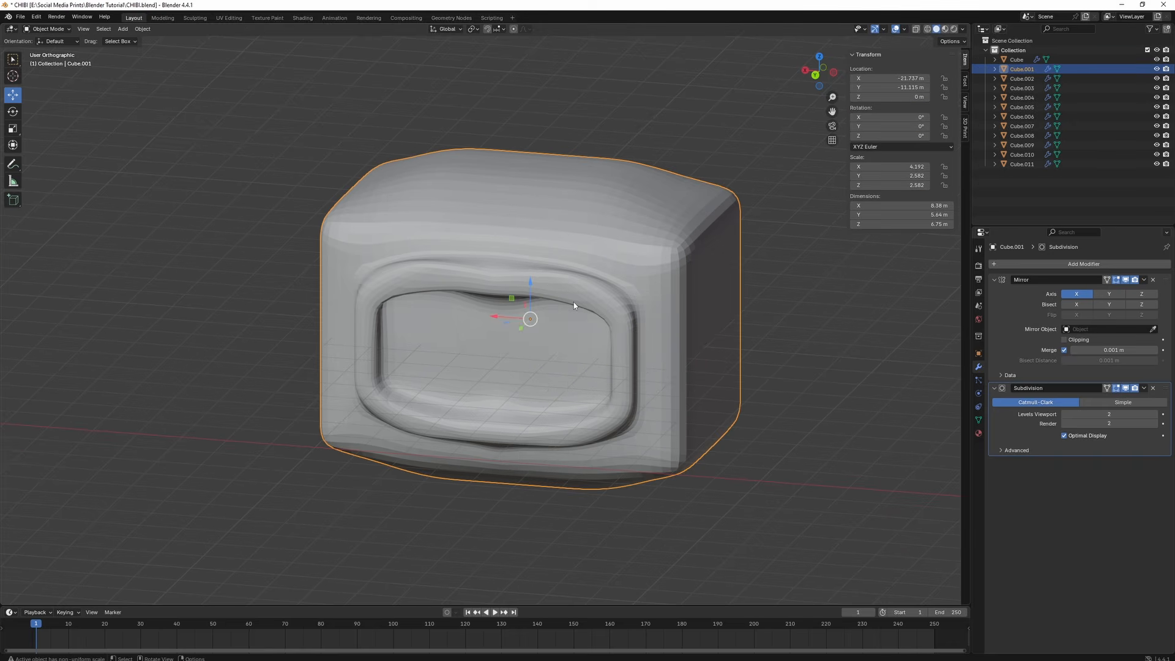
click(1142, 280)
click(1116, 294)
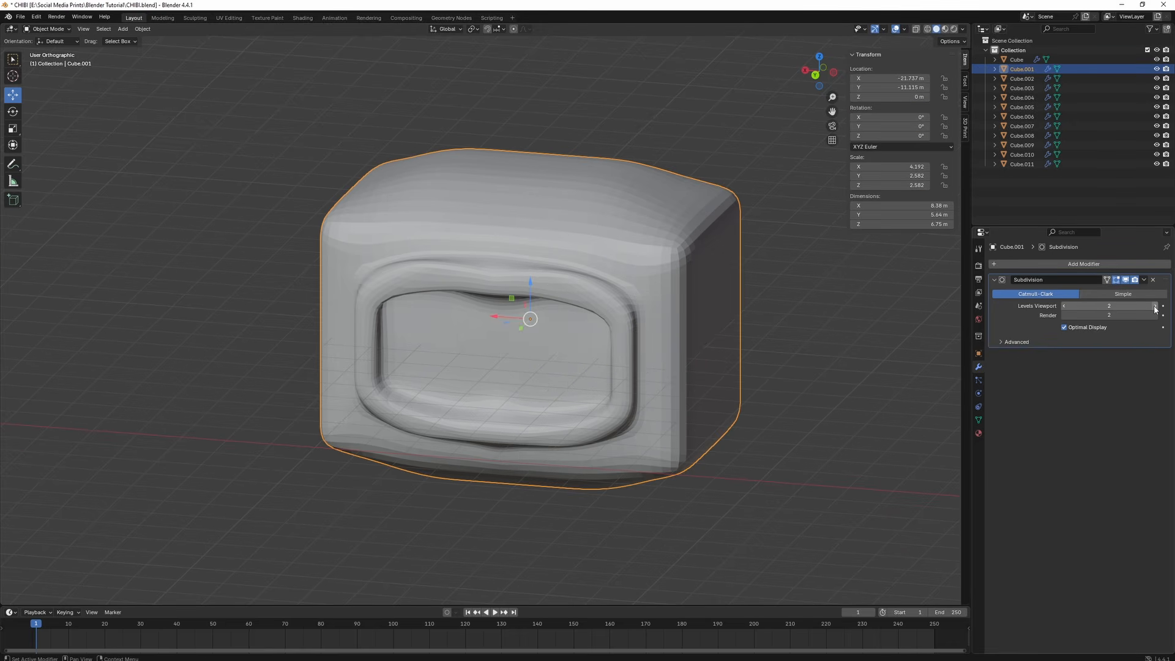
click(1144, 280)
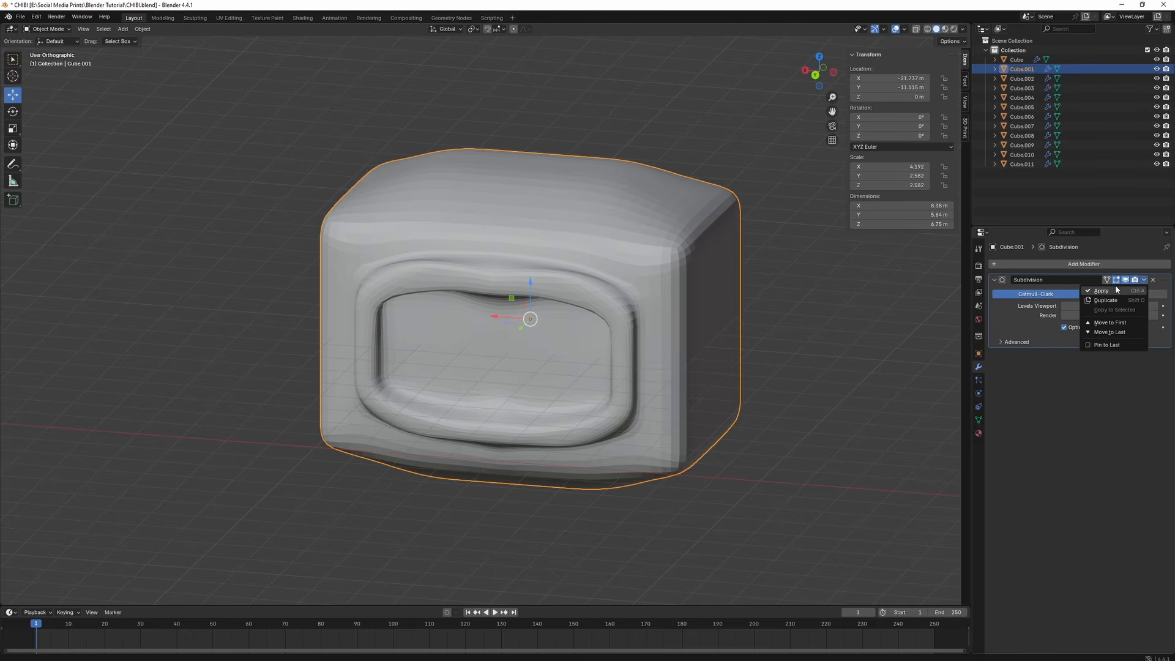
click(1116, 286)
- In an X-ray side view, select the block's protruding front faces and separate the selection into its own object
key(Tab)
middle_drag(501, 203, 581, 280)
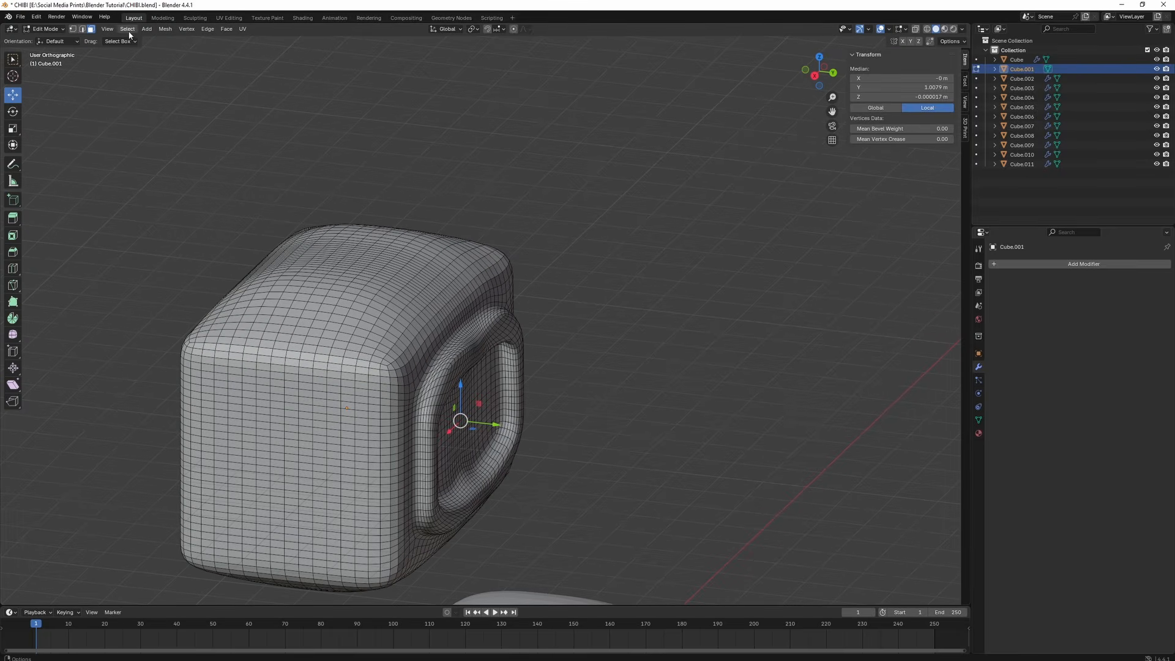
middle_drag(488, 310, 526, 303)
click(384, 311)
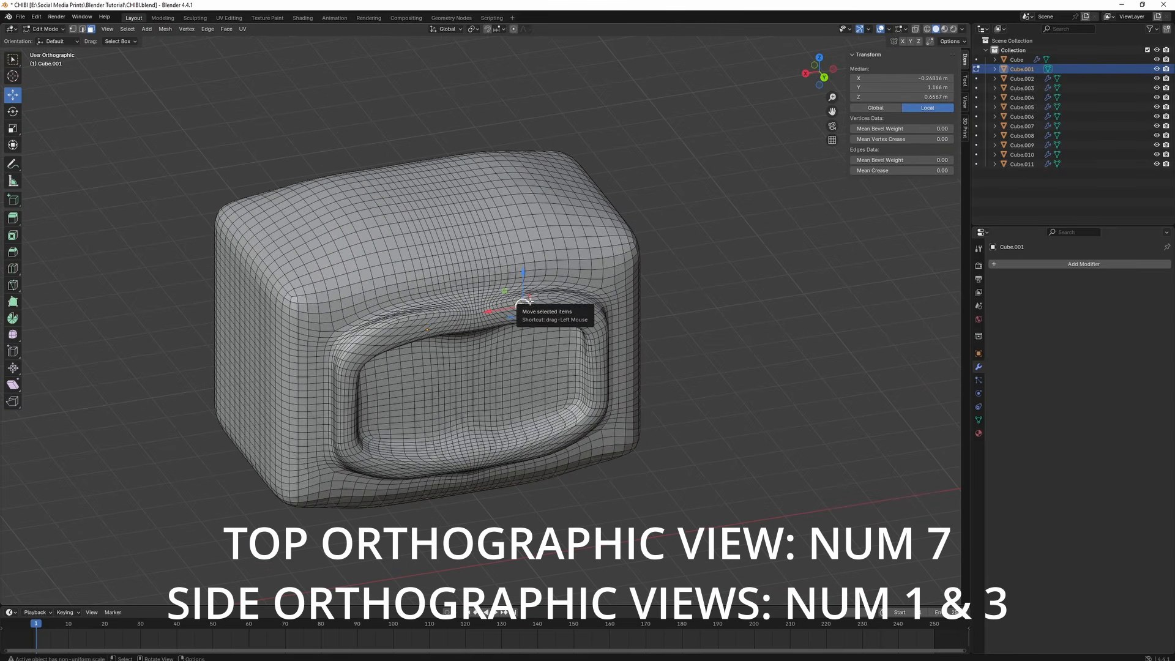
key(KP_3)
key(alt+z)
drag(631, 221, 494, 517)
scroll(554, 476, up, 5)
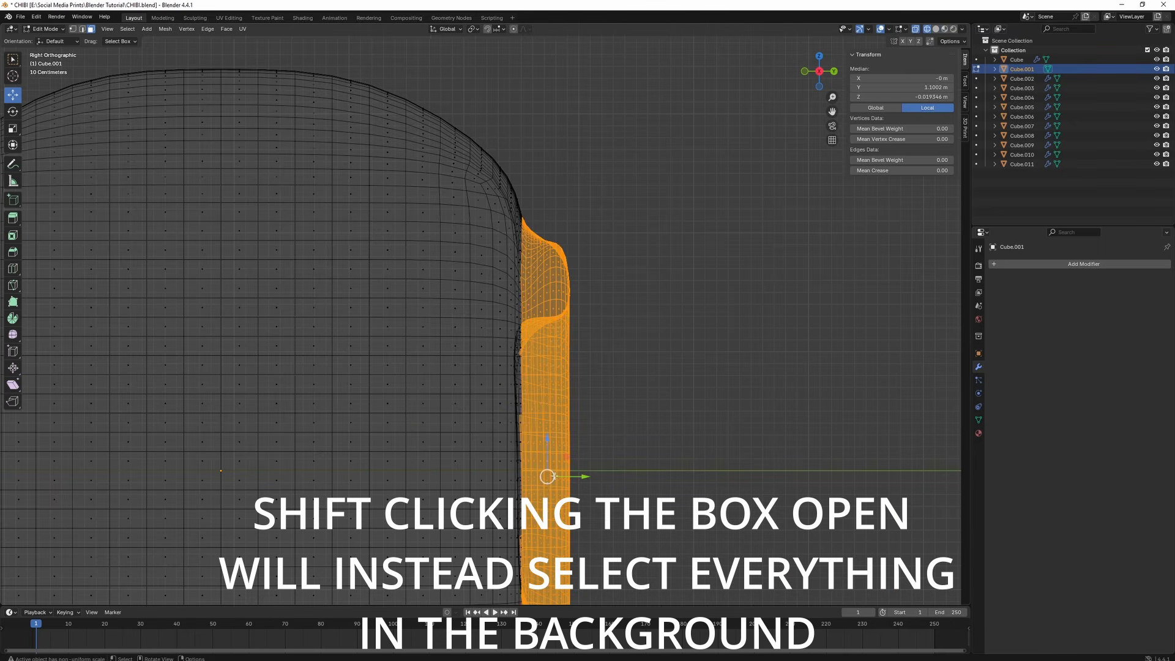
shift+middle_drag(554, 475, 499, 346)
shift+drag(600, 78, 467, 488)
scroll(573, 158, down, 5)
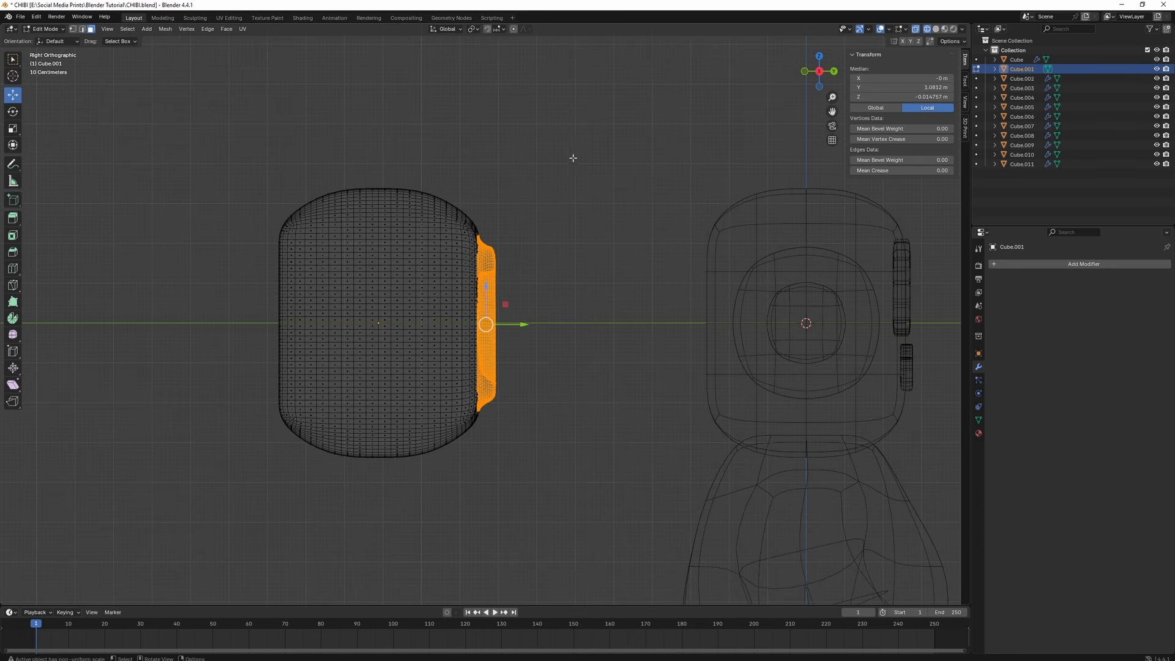
middle_drag(573, 158, 390, 362)
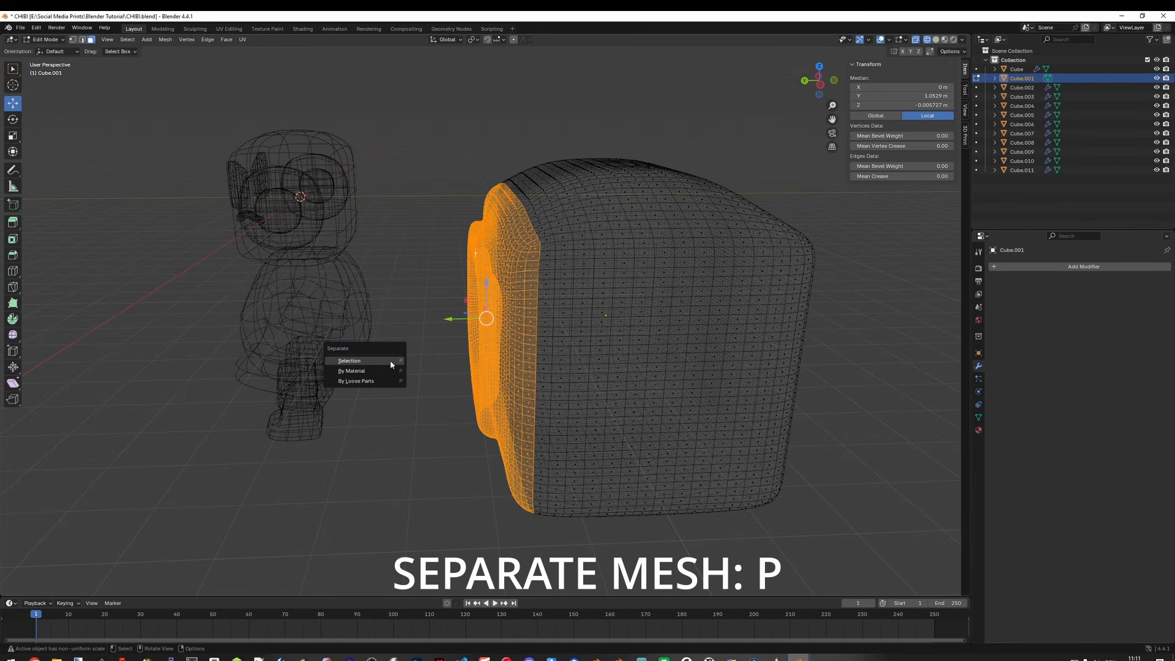
click(390, 360)
key(Tab)
key(shift+z)
scroll(425, 365, down, 3)
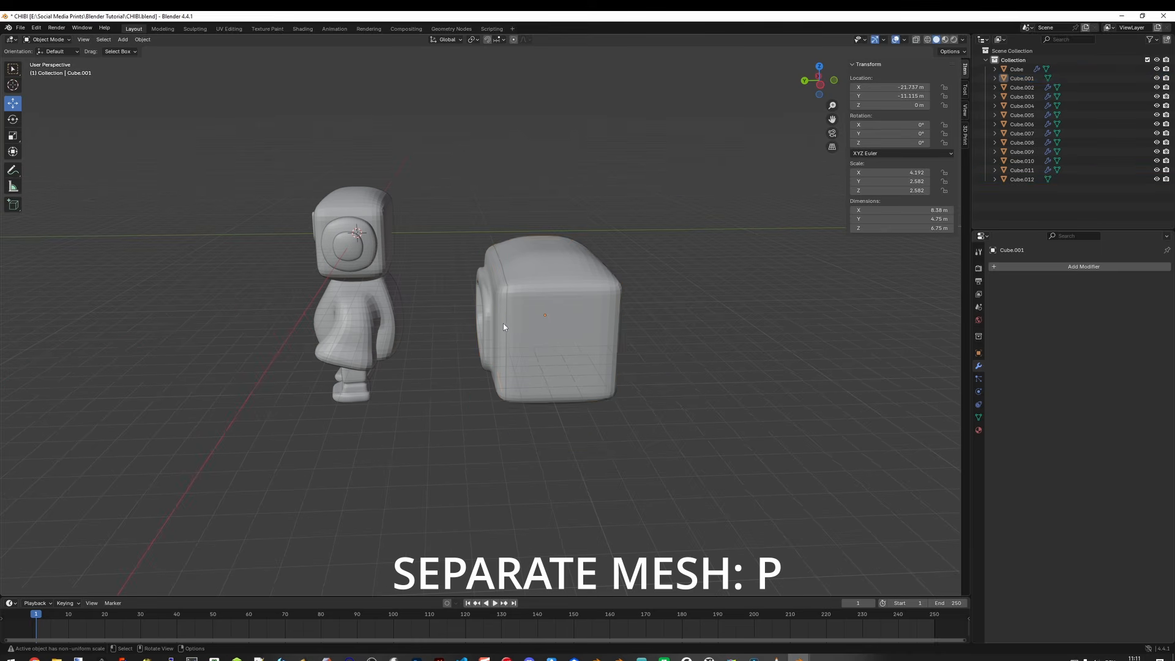
- Select the separated front piece and move it away from the rest of the block
click(503, 325)
click(499, 329)
drag(509, 318, 368, 318)
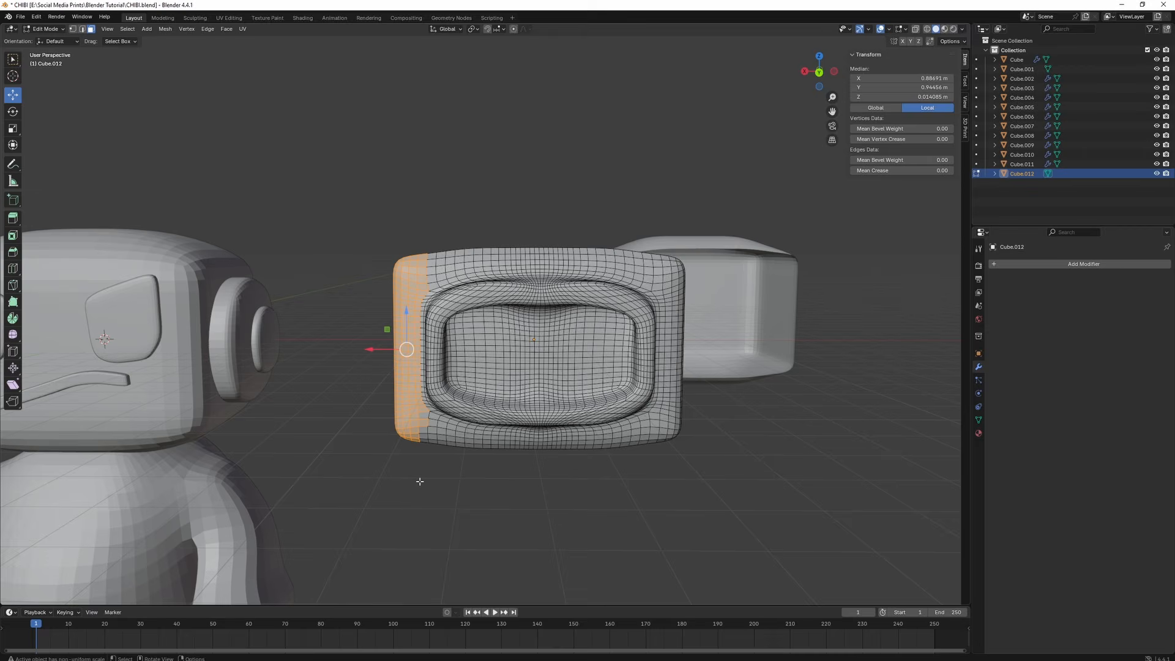
- Add the front piece's upper border faces to the selection and fill in the missed faces at the corner beside the rim
shift+drag(359, 158, 722, 258)
scroll(602, 355, up, 8)
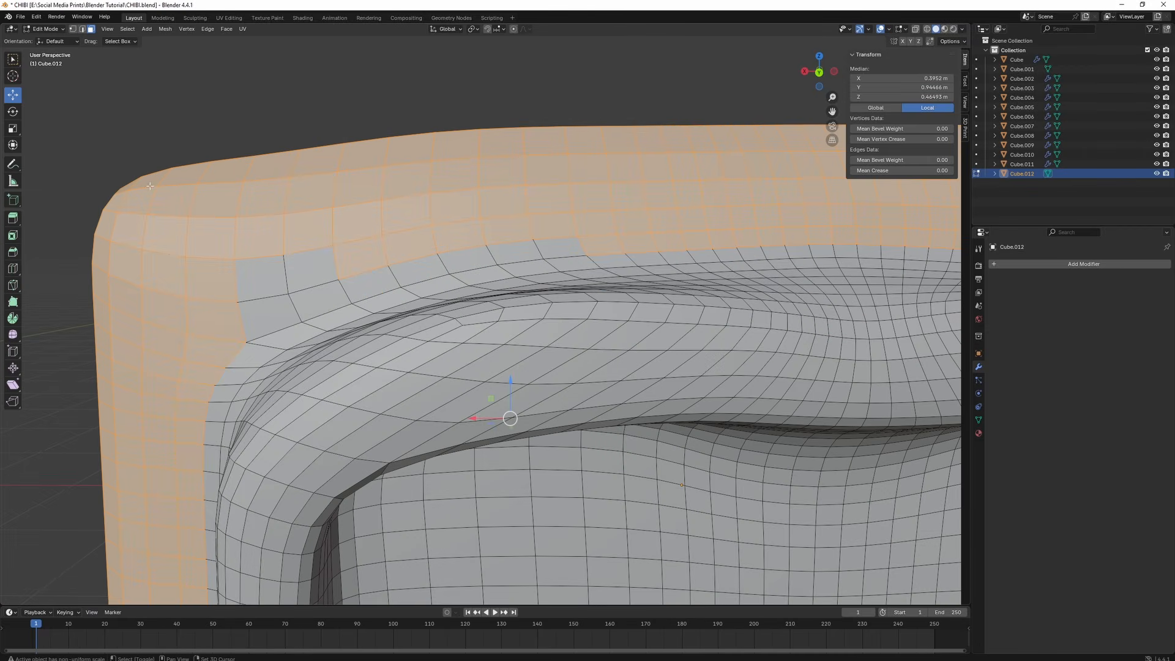
shift+drag(150, 186, 350, 315)
shift+click(369, 285)
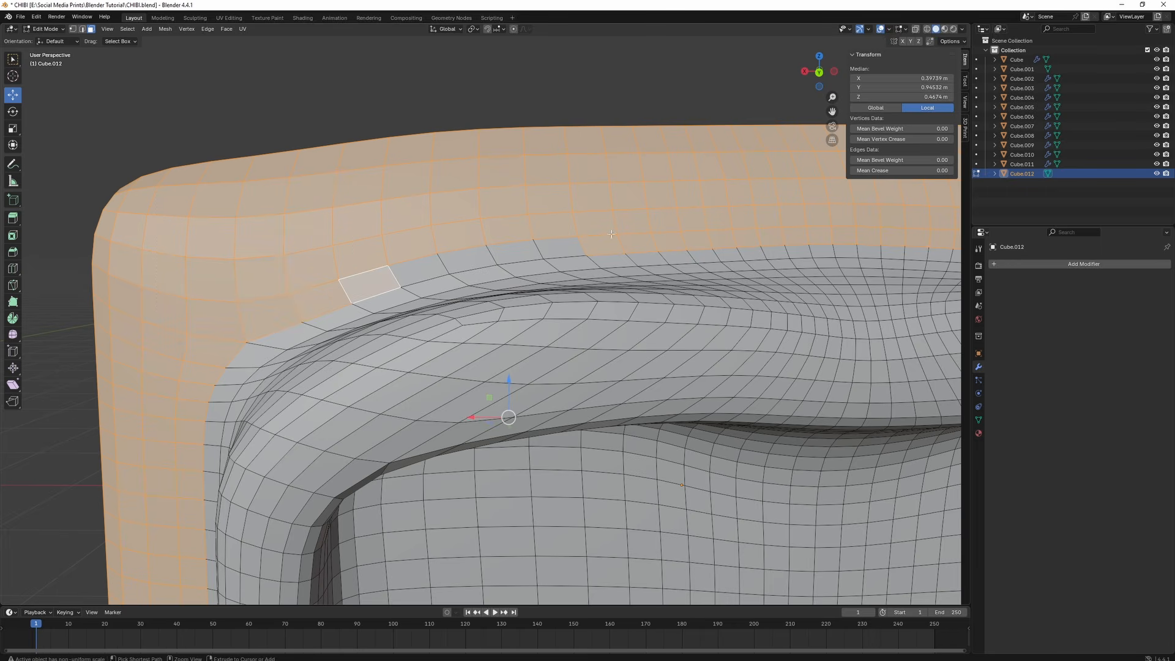
ctrl+click(572, 244)
shift+click(526, 268)
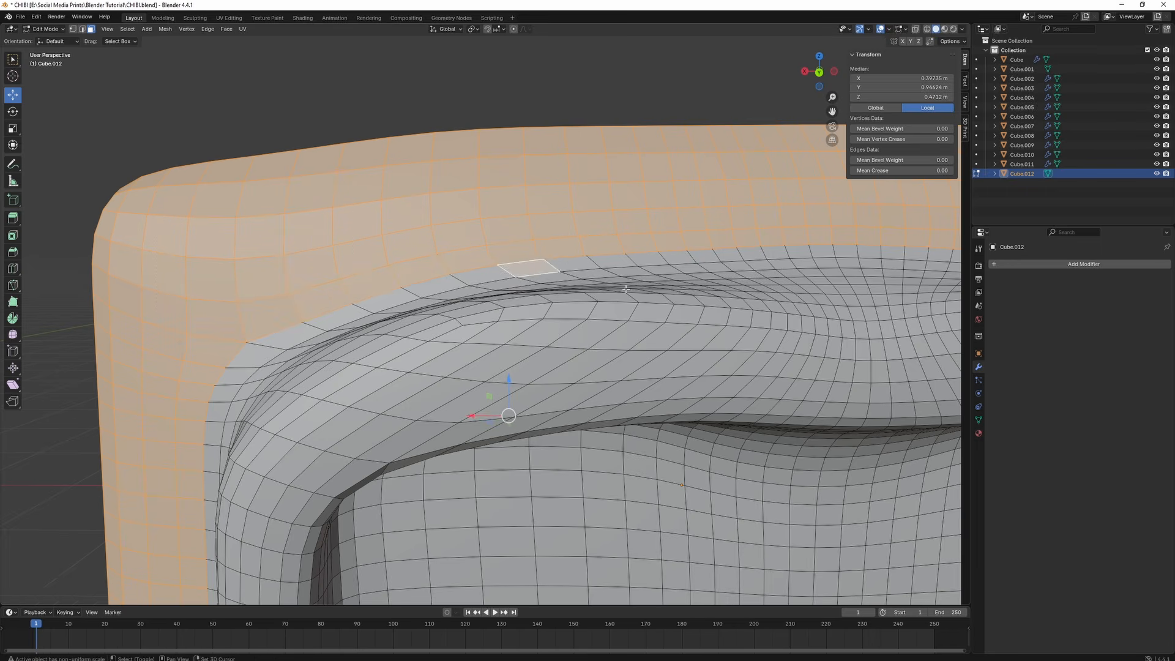
- Extend the selection with shortest-path picks along the face loop that surrounds the raised rim
shift+middle_drag(857, 270, 615, 301)
ctrl+click(620, 303)
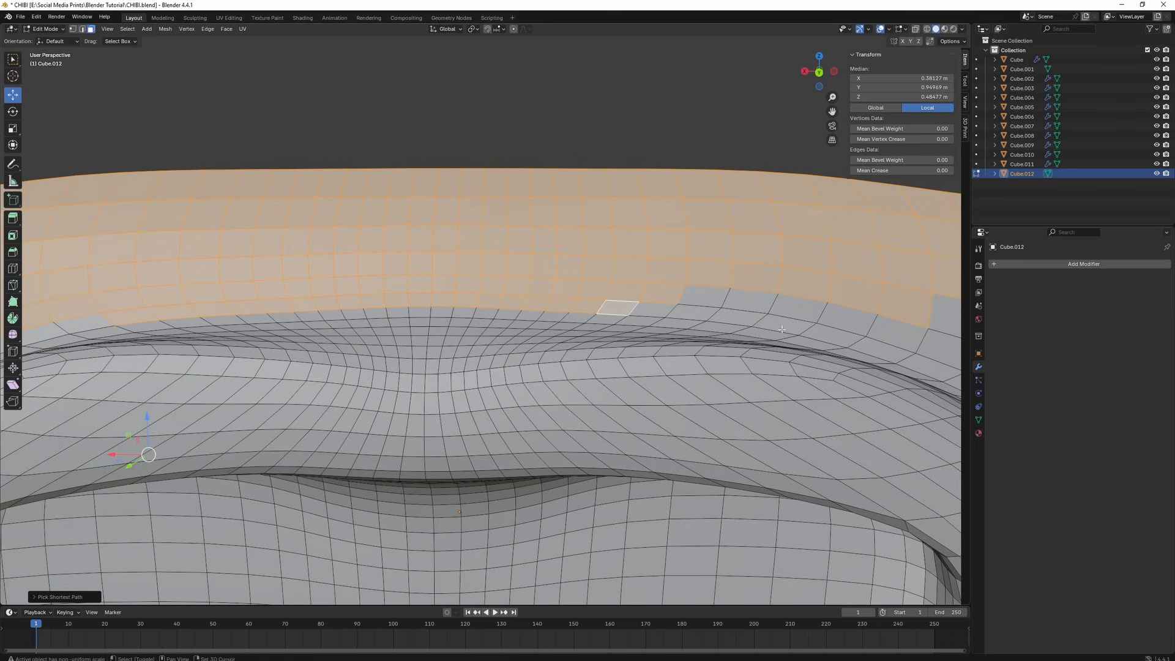
shift+middle_drag(783, 329, 614, 324)
ctrl+click(718, 394)
ctrl+click(755, 472)
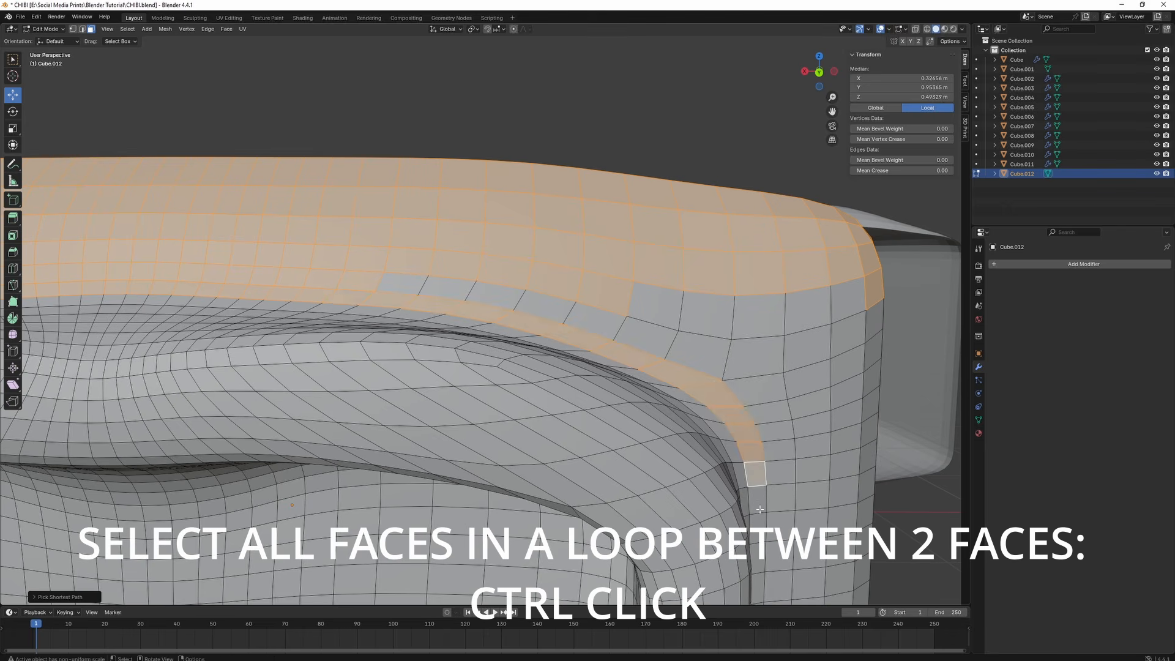
scroll(756, 472, down, 4)
shift+middle_drag(765, 508, 592, 340)
ctrl+click(410, 363)
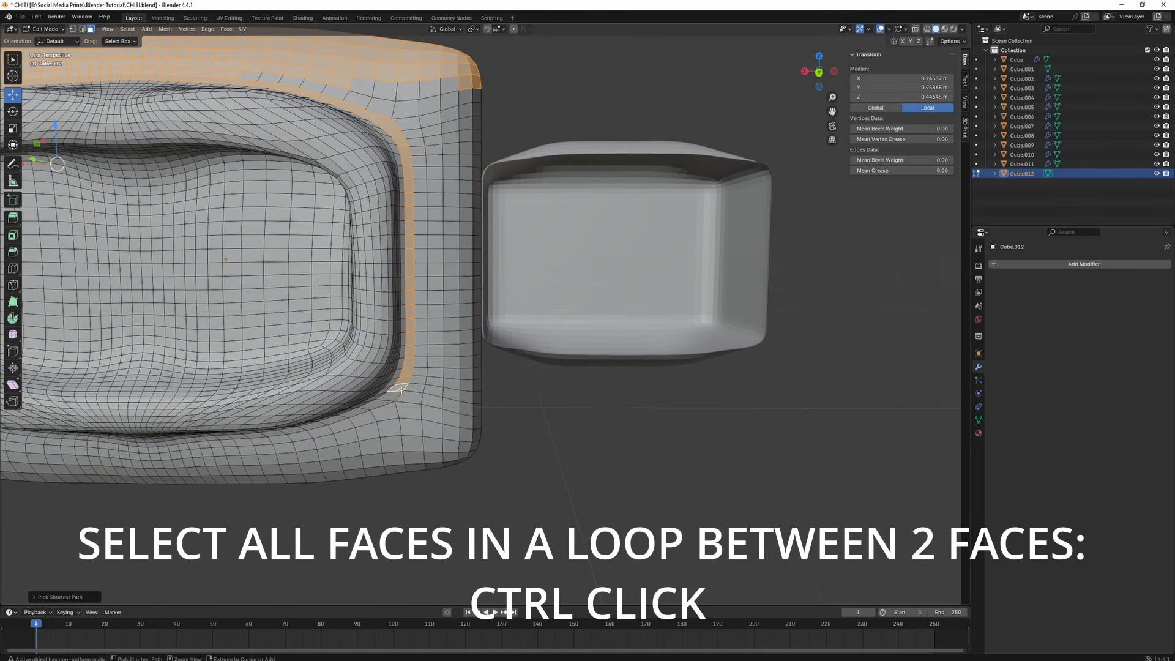
shift+middle_drag(410, 362, 582, 288)
ctrl+click(464, 345)
shift+middle_drag(433, 358, 487, 364)
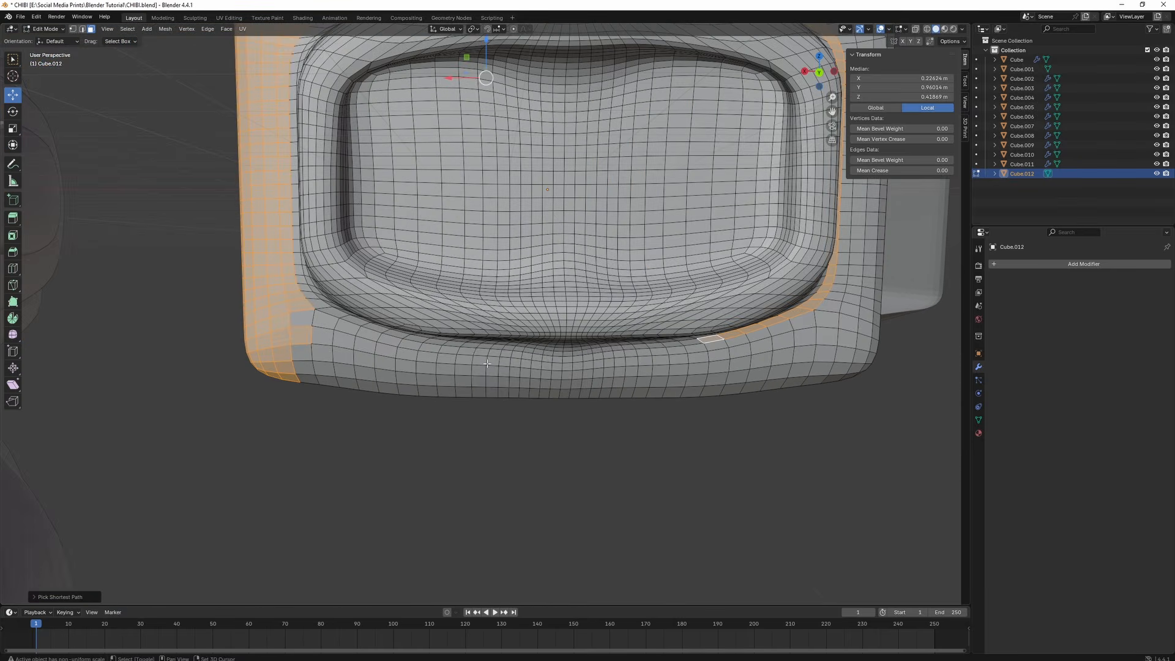
ctrl+click(598, 351)
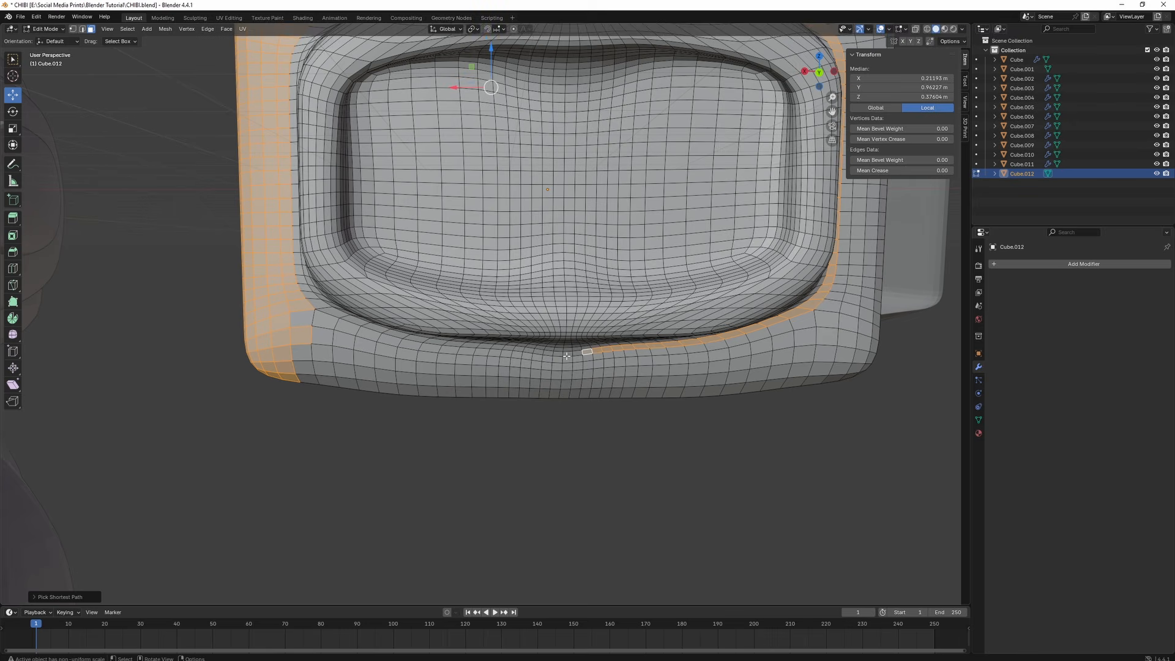
ctrl+click(464, 344)
ctrl+click(309, 296)
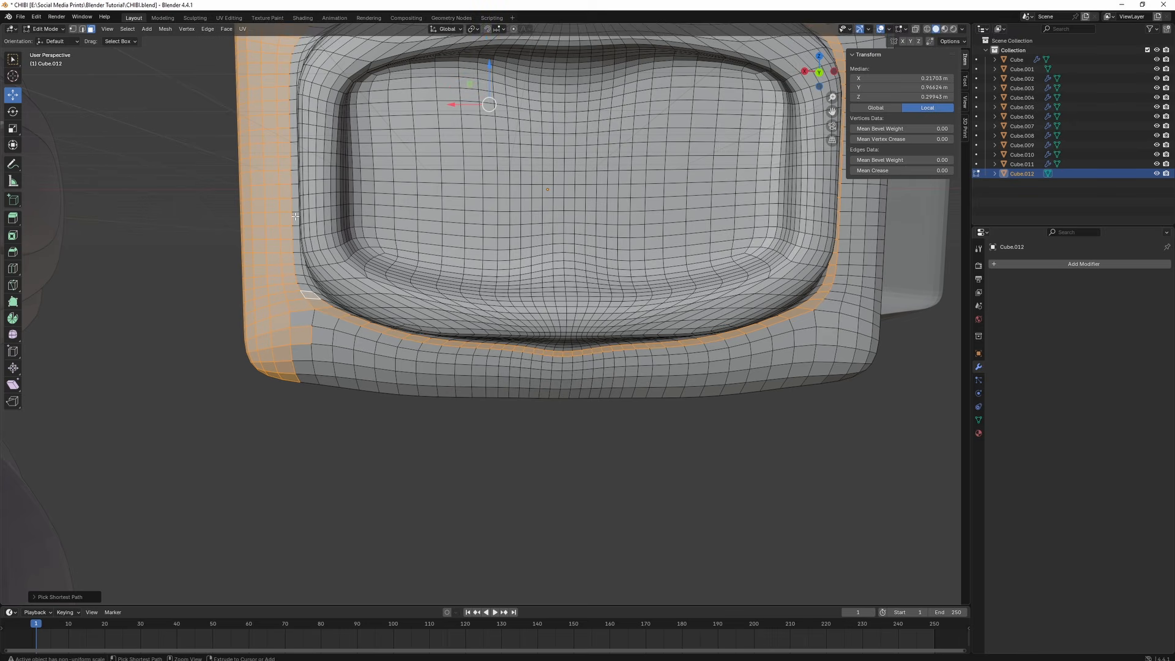
ctrl+click(289, 82)
- Add the remaining flat border faces outside the rim to the selection and delete all the selected faces
mouse_move(404, 203)
shift+middle_down()
mouse_move(406, 466)
mouse_move(404, 189)
shift+middle_up()
ctrl+click(351, 375)
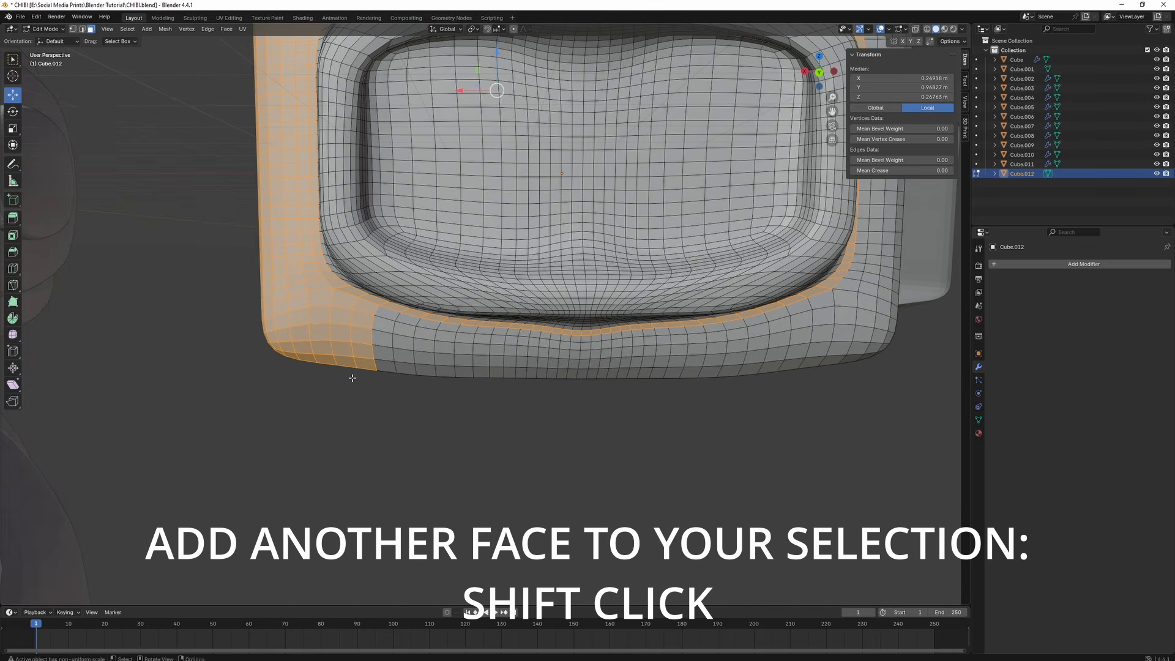
shift+drag(355, 358, 448, 394)
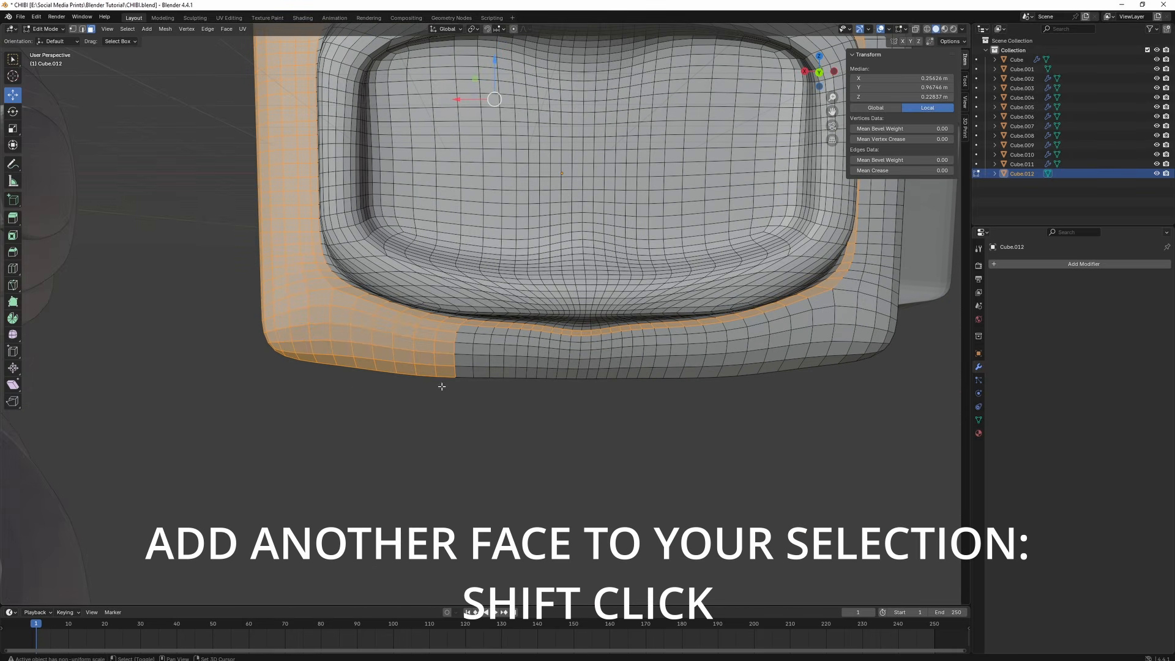
shift+drag(442, 335, 798, 430)
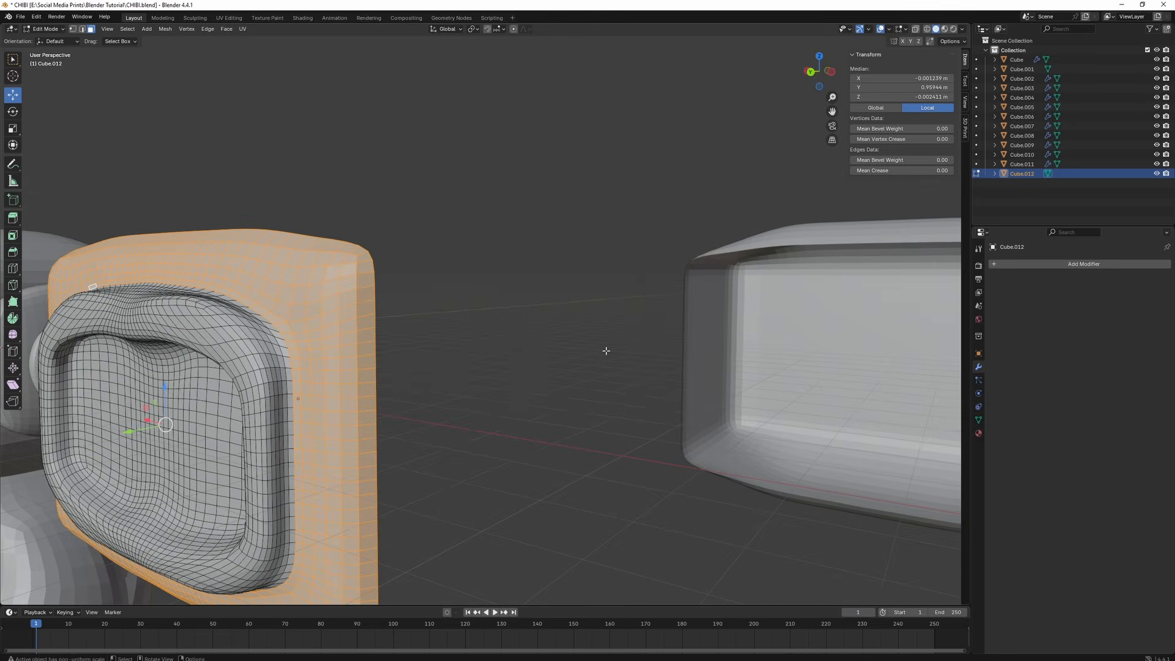
key(x)
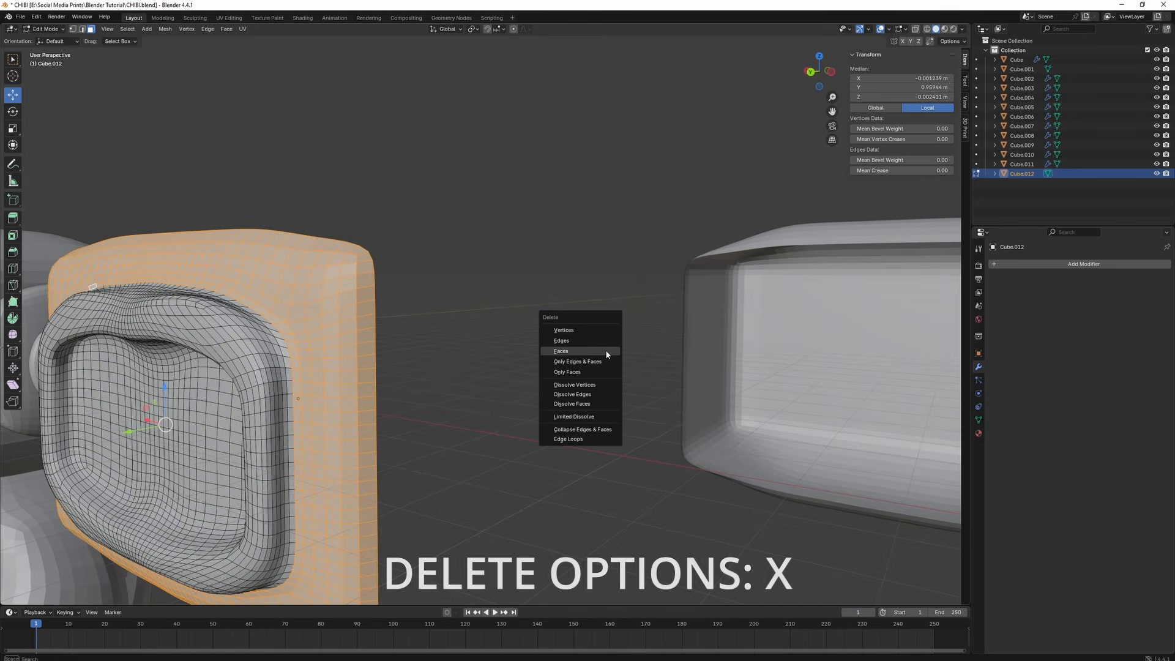
click(605, 350)
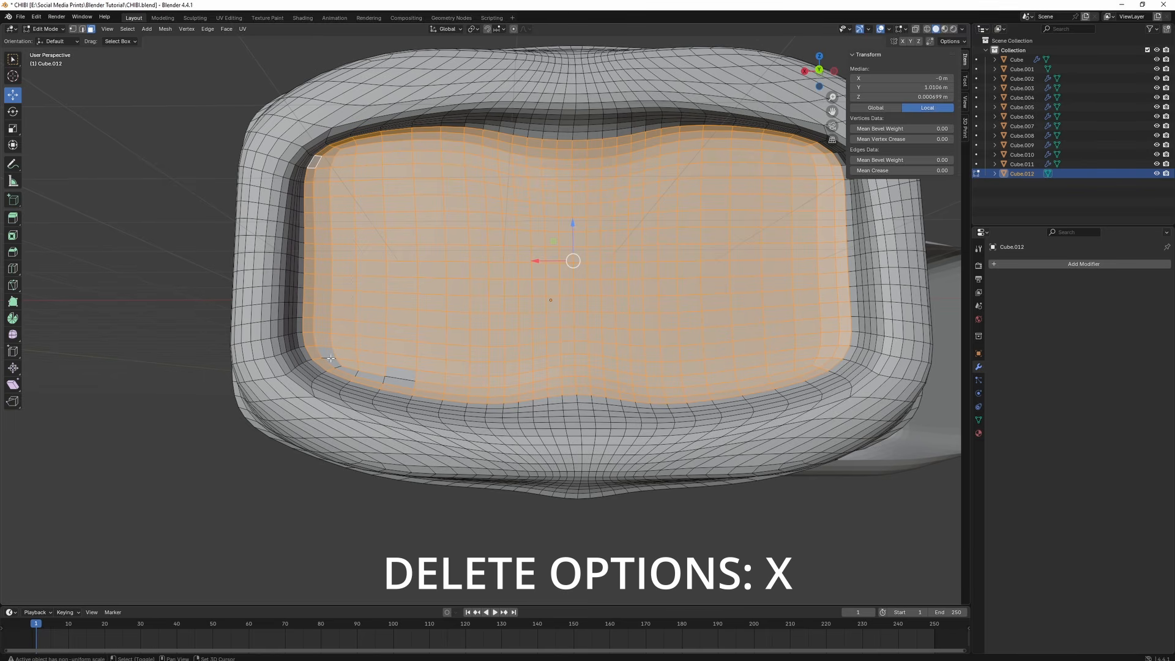
- Add the missed lower corner faces to the selection of the recessed panel inside the rim
shift+click(399, 377)
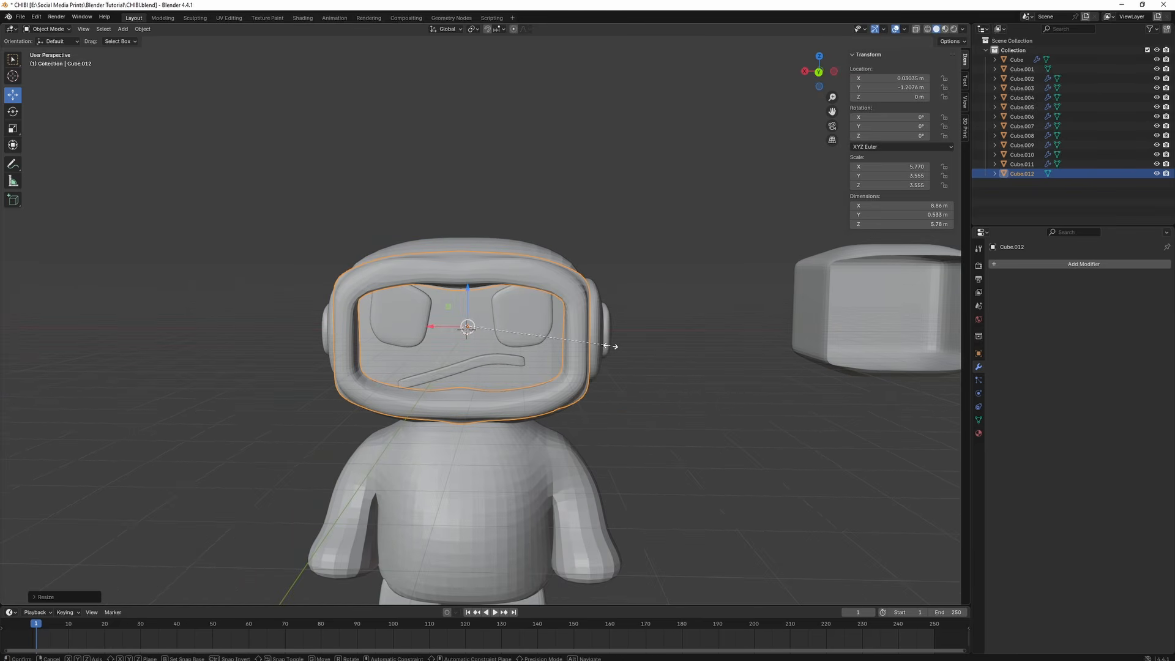
- Stretch the rim fitted over the character's face along Z by a factor of about 1.1
key(s)
key(z)
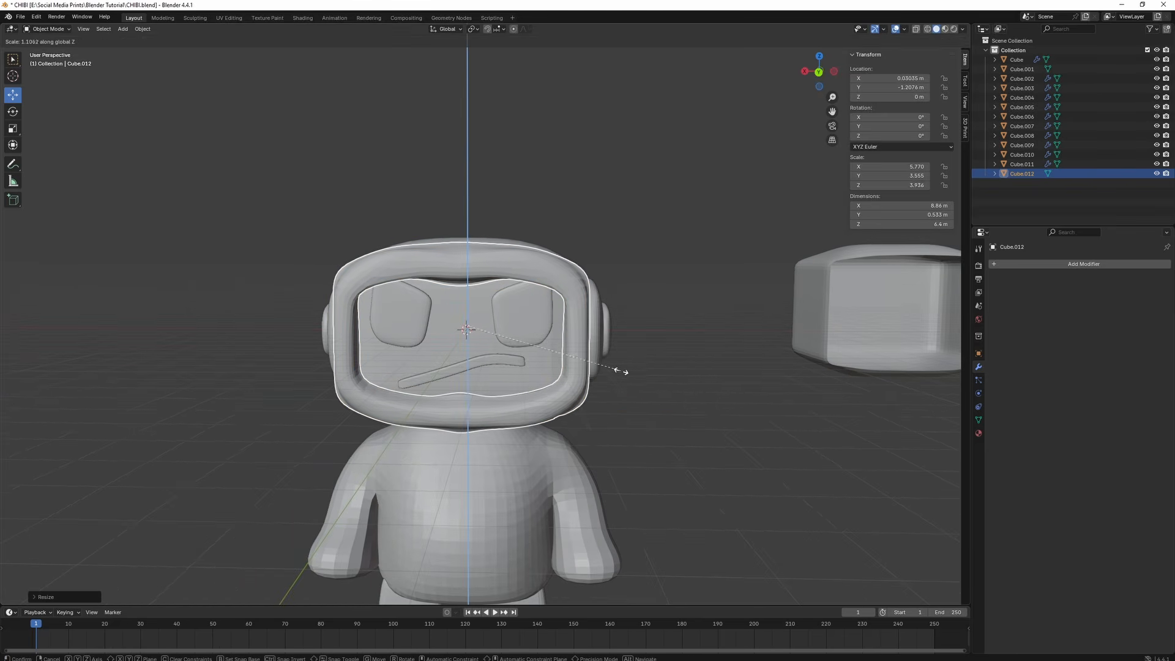
click(617, 369)
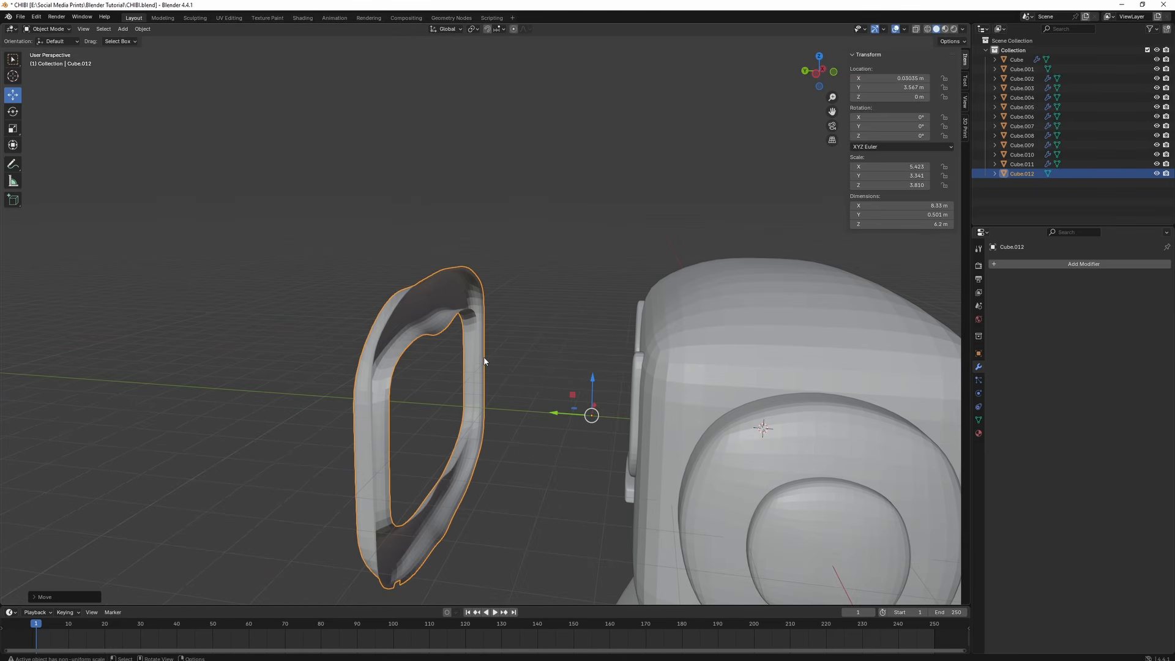
- Edit the rim's mesh in edge selection mode and select the edge loop along its inner opening
key(Tab)
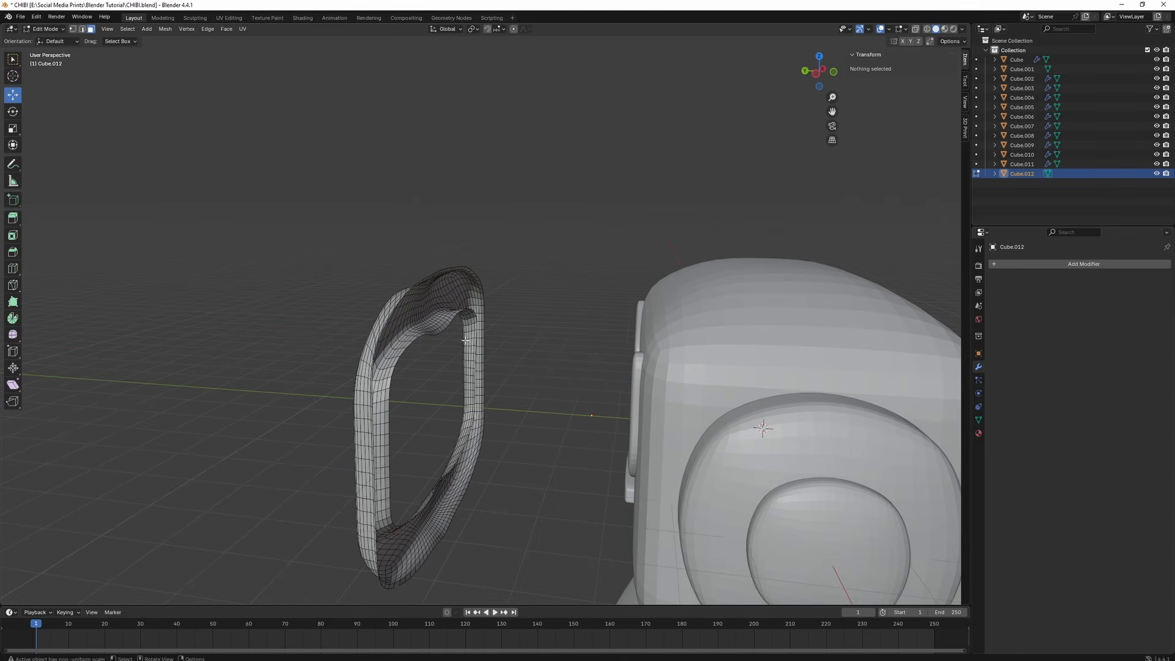
click(82, 29)
shift+middle_drag(405, 404, 431, 388)
alt+click(418, 384)
- Select an edge near the middle of the crease where the rim's outer band meets its curved inner surface
middle_drag(360, 226, 493, 198)
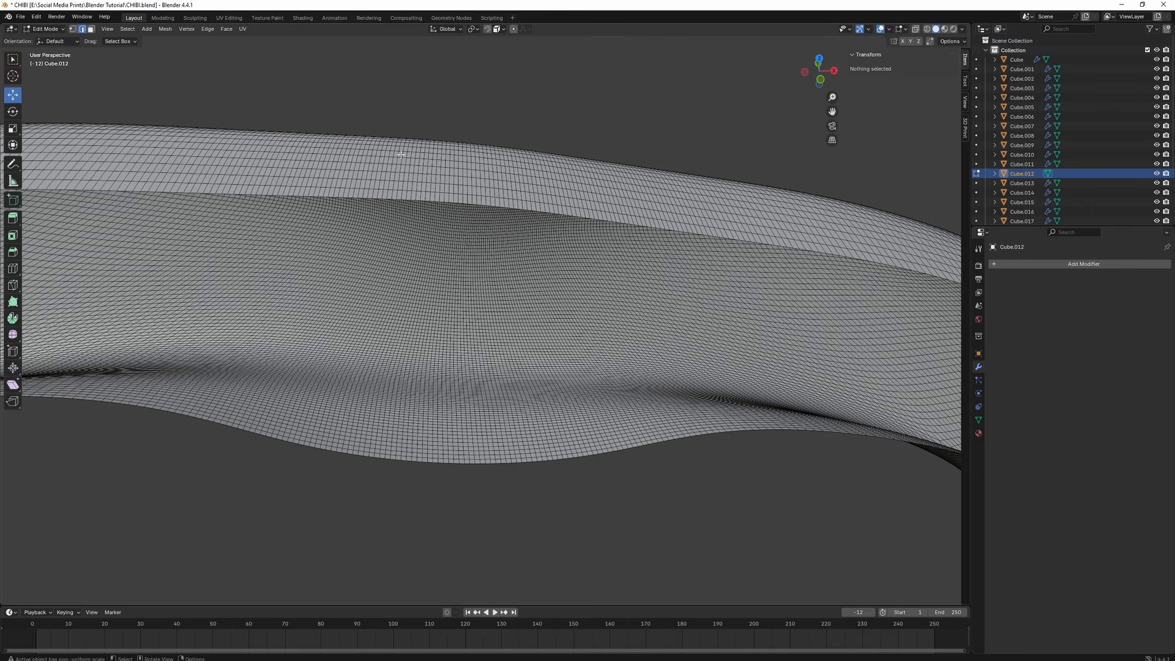
scroll(427, 177, up, 2)
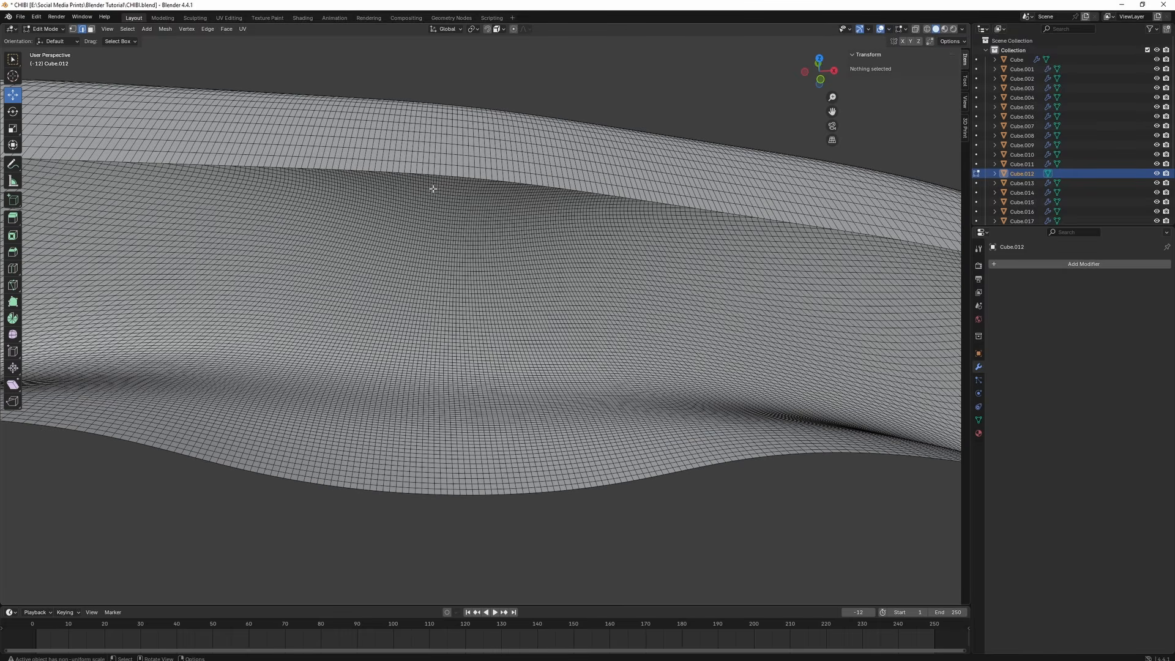
click(446, 170)
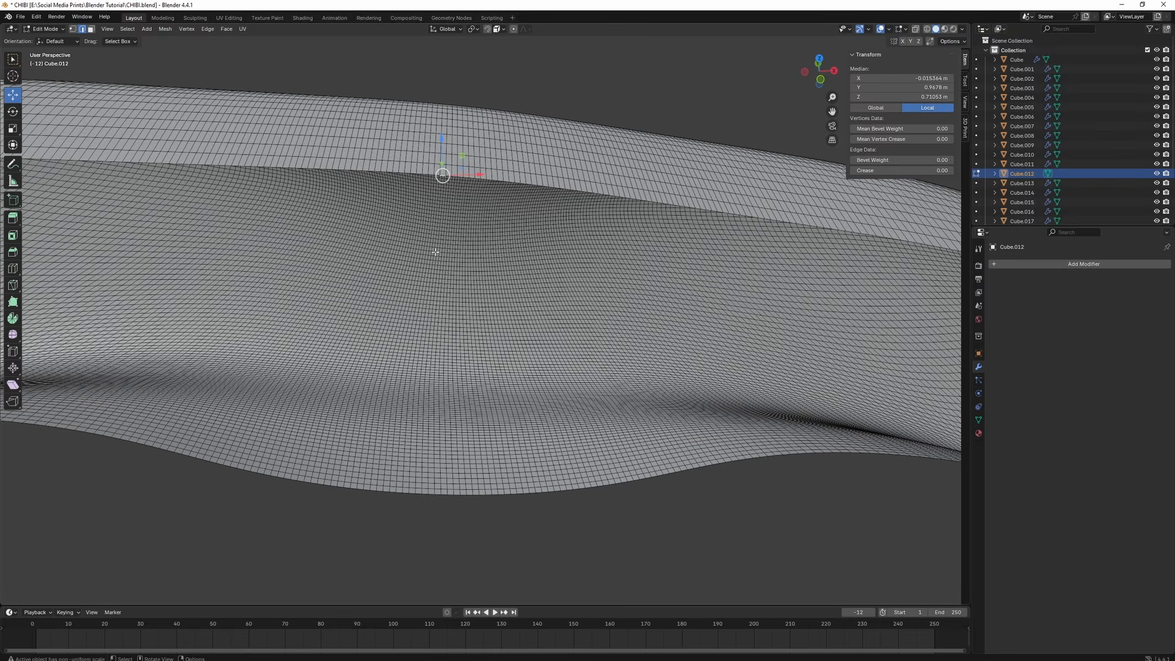
- Select the edge loops bordering the ring's wide flat side, and undo the last selection change
alt+click(418, 494)
alt+click(429, 401)
alt+click(428, 398)
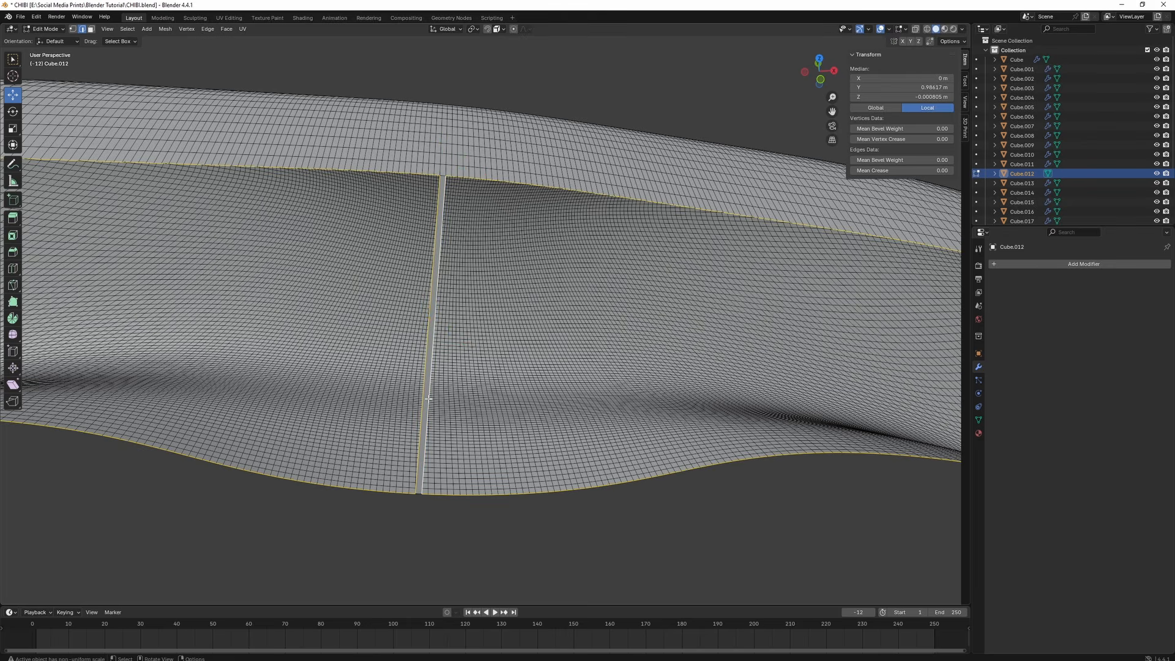
middle_drag(429, 399, 404, 409)
scroll(403, 408, down, 8)
key(ctrl+l)
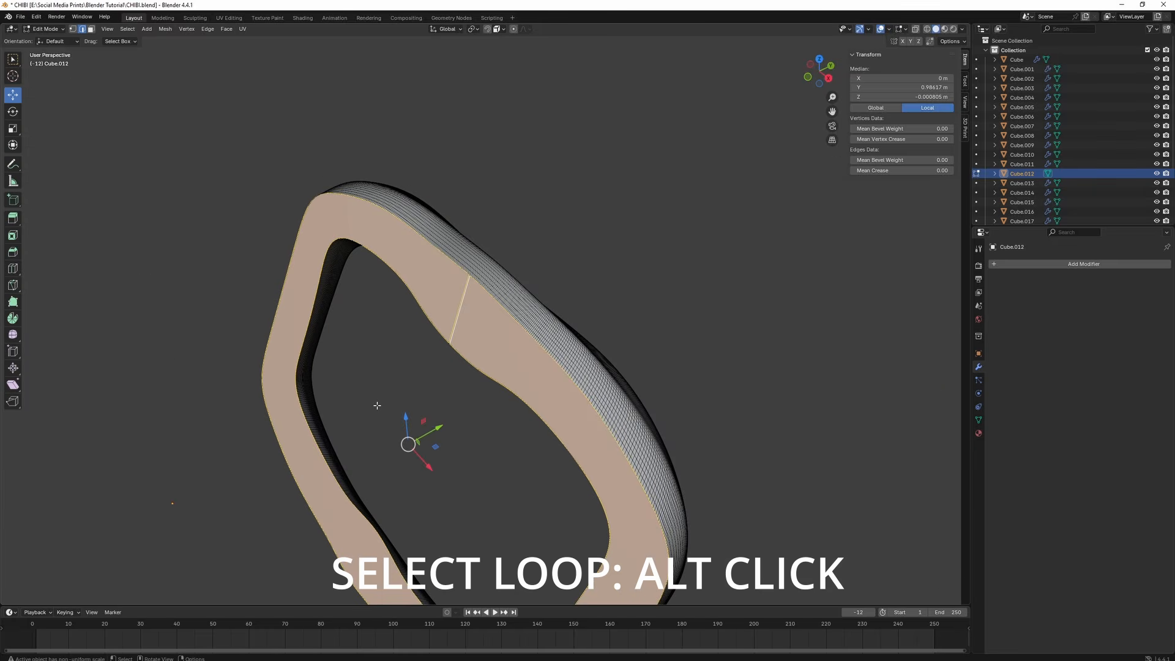
key(ctrl+z)
- Select the ring's outermost edge loop on its open side and move it outward along Y to a median of about 0.952 m
middle_drag(475, 409, 460, 402)
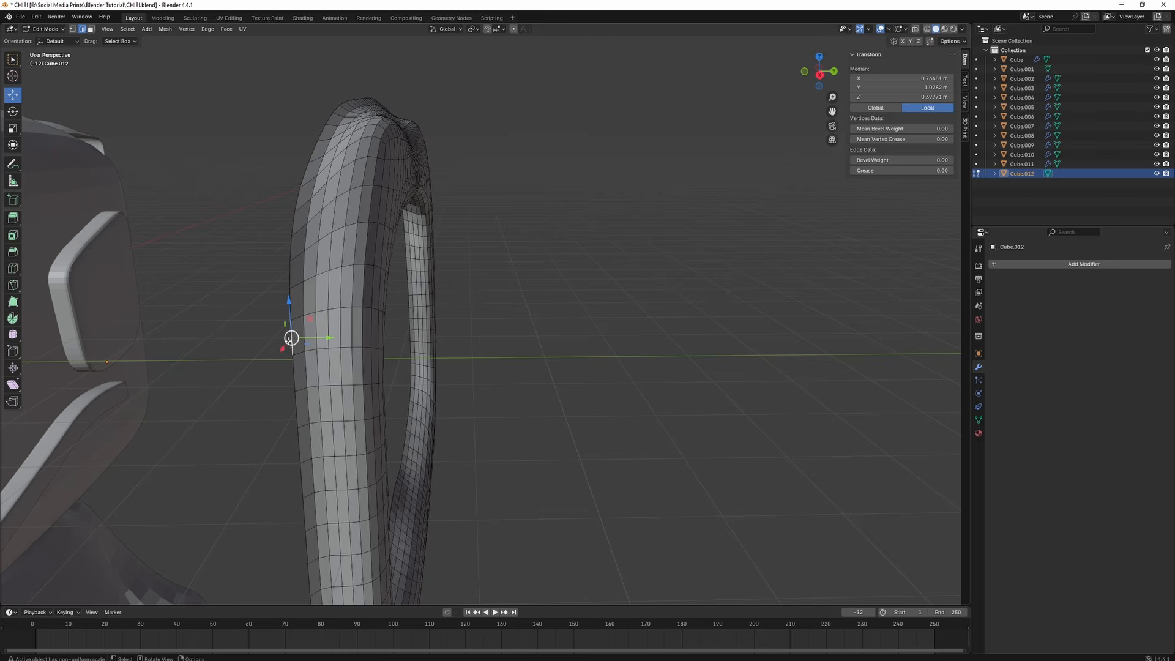
alt+click(288, 340)
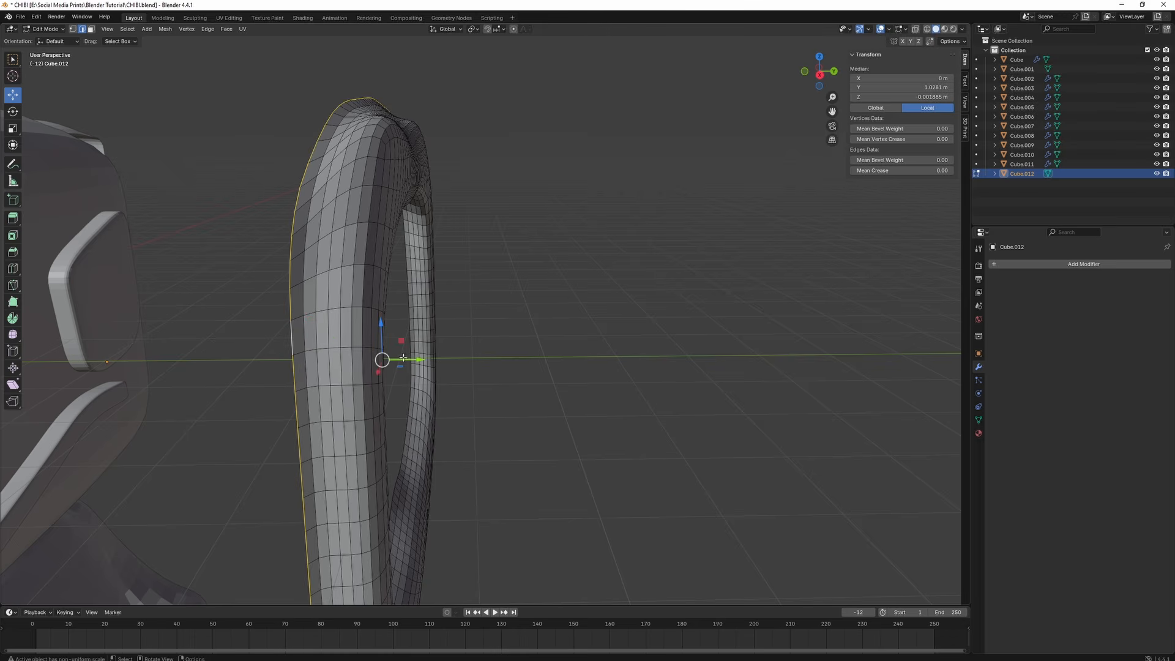
drag(403, 358, 402, 365)
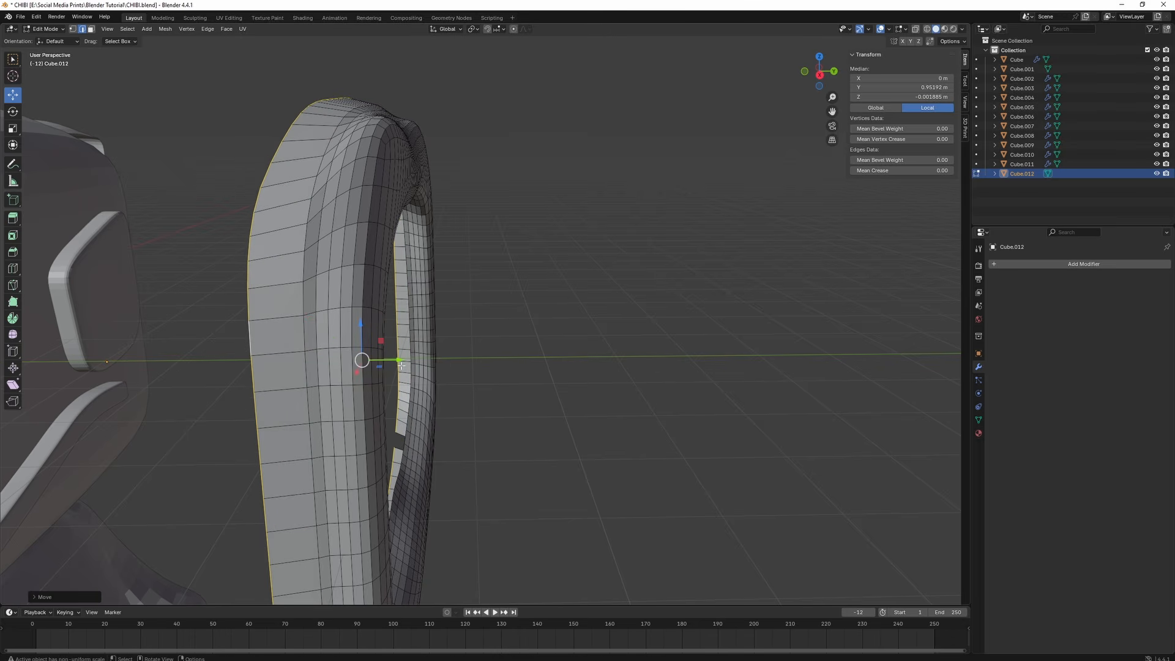
- Try to scale the moved edge loop uniformly
key(s)
click(456, 371)
middle_drag(456, 371, 328, 453)
key(ctrl+z)
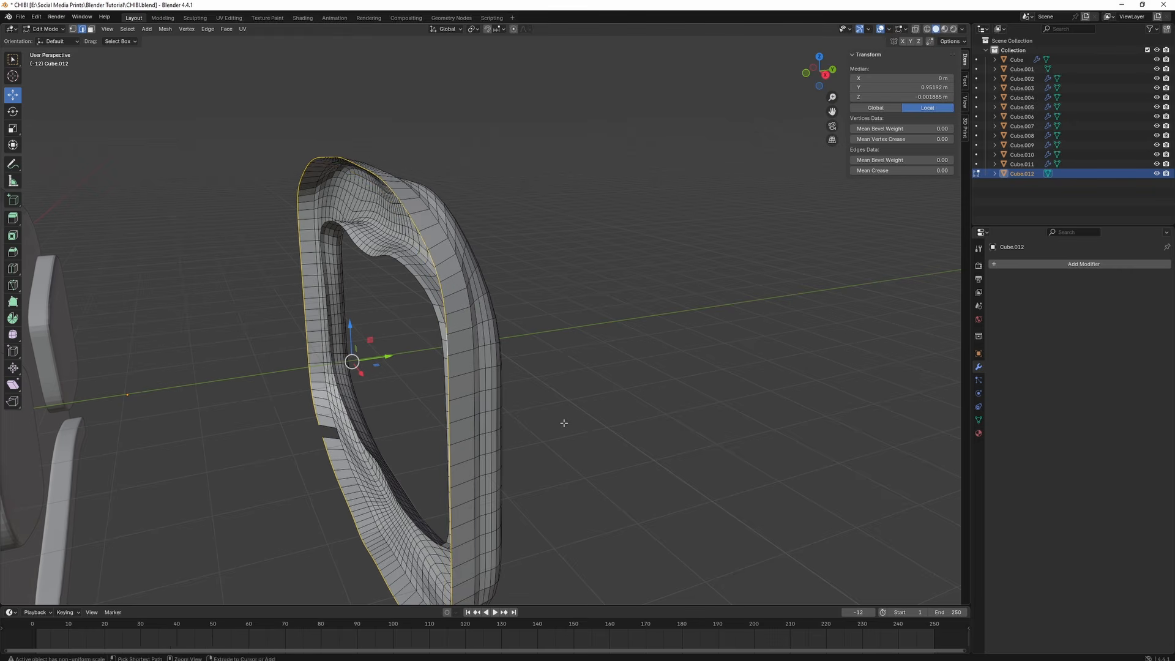
key(ctrl+z)
- Select the edges bordering the gap in the ring's rim
middle_drag(564, 423, 431, 321)
scroll(396, 328, up, 2)
click(544, 308)
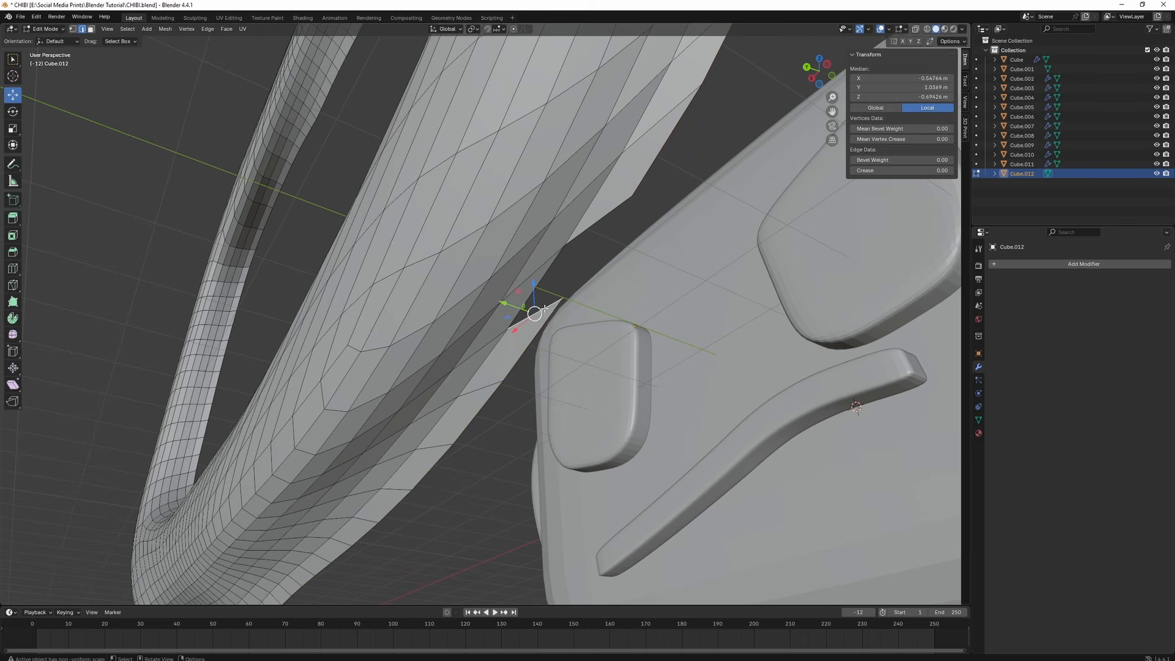
shift+click(553, 277)
shift+click(593, 231)
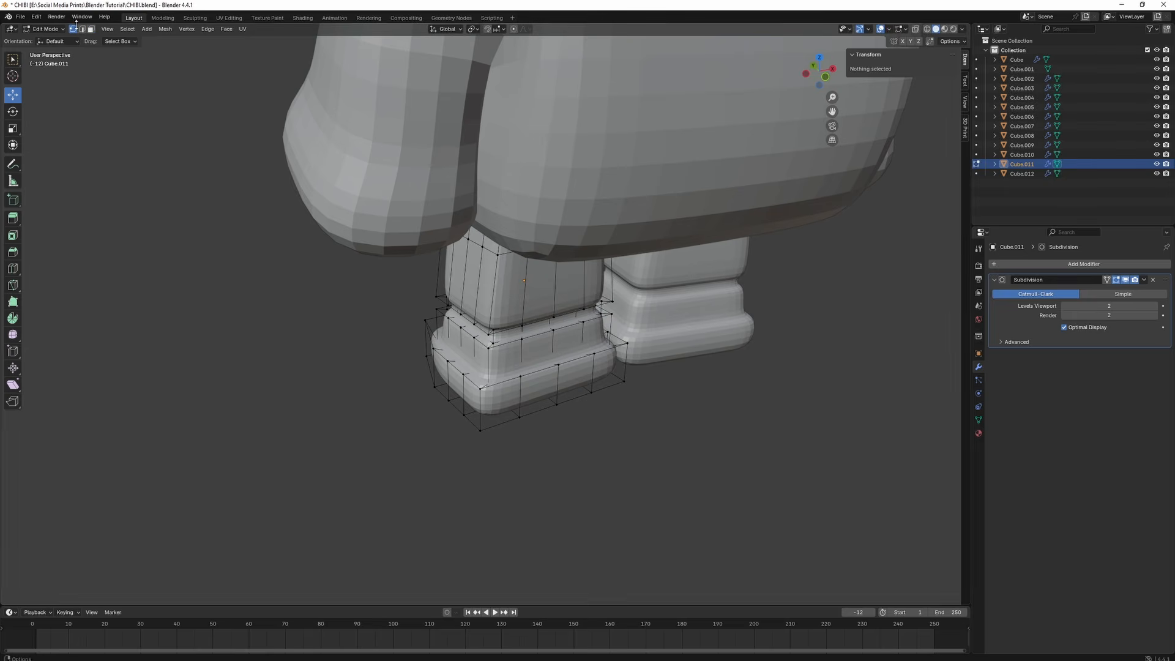
- Select the vertical corner edges at the boot's heel and scale them closer together along X
click(82, 29)
alt+click(486, 402)
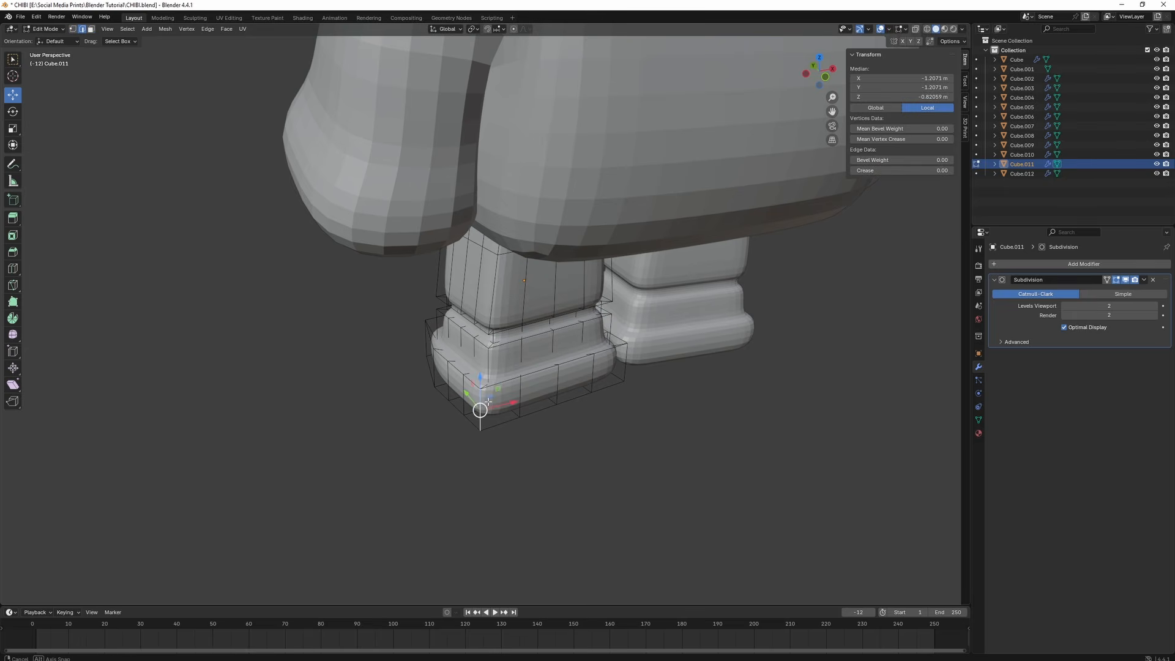
middle_drag(475, 406, 388, 394)
key(s)
key(x)
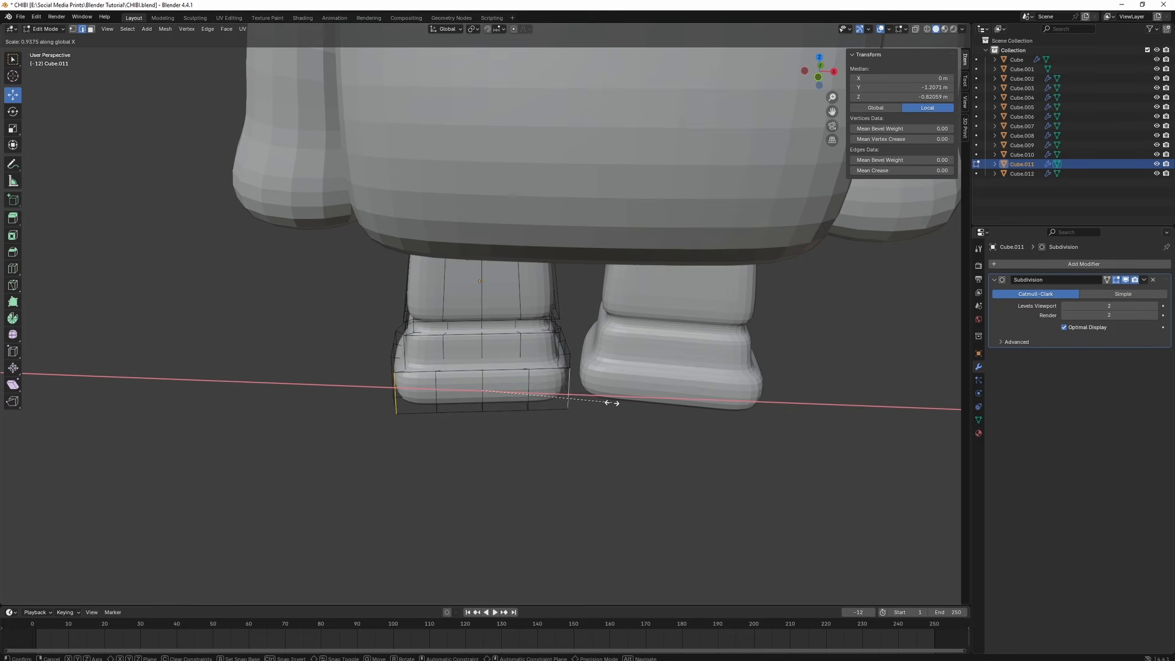
click(596, 401)
middle_drag(596, 402, 489, 362)
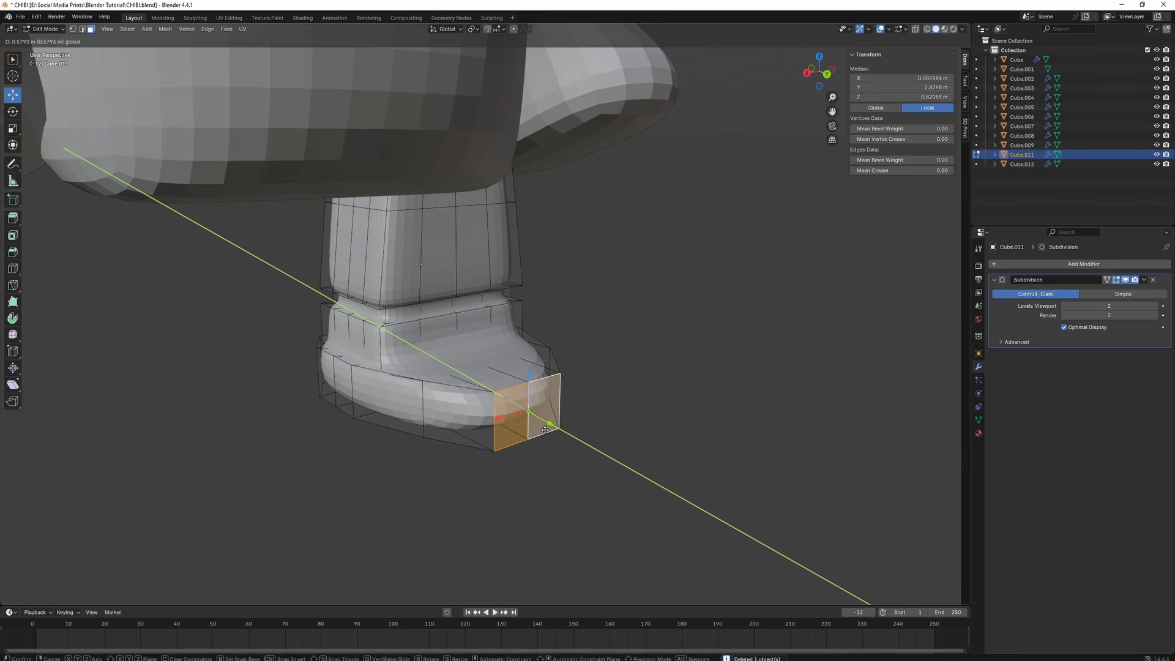
- Pull the boot's front toe faces forward along Y by about 0.58 m and check the shape outside mesh editing
click(579, 407)
key(Tab)
middle_drag(579, 407, 531, 404)
key(Tab)
- Move the front vertices at the top of the leg forward along Y, and select the neighbouring side vertex
click(441, 209)
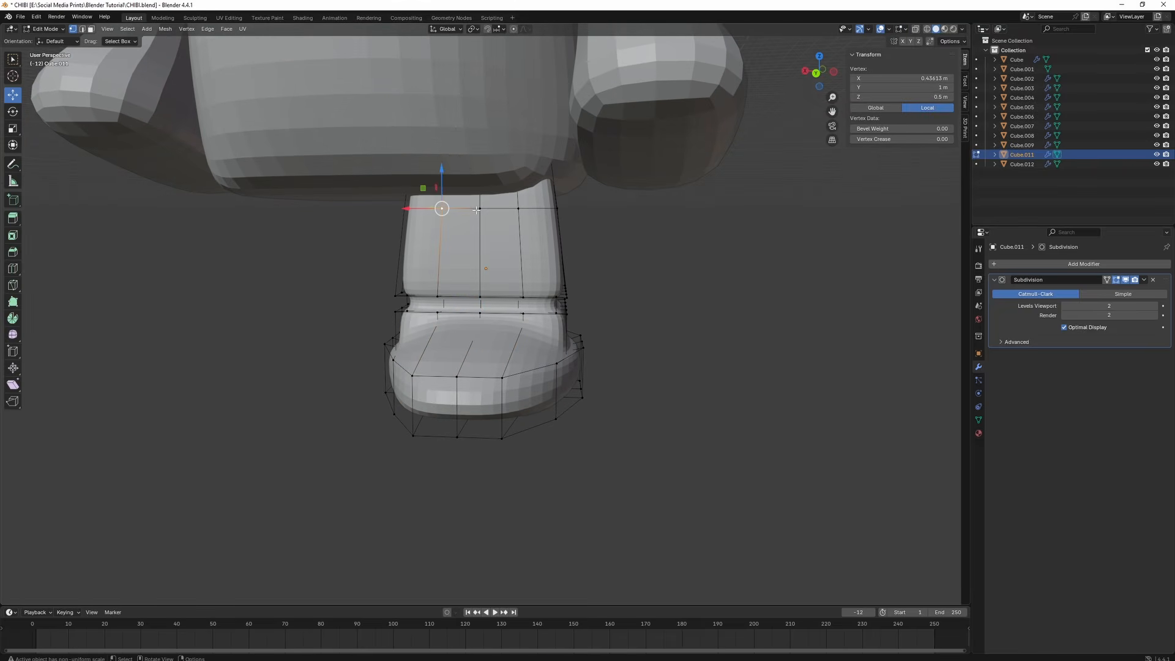
click(480, 210)
middle_drag(495, 243, 487, 226)
drag(485, 206, 428, 200)
click(537, 218)
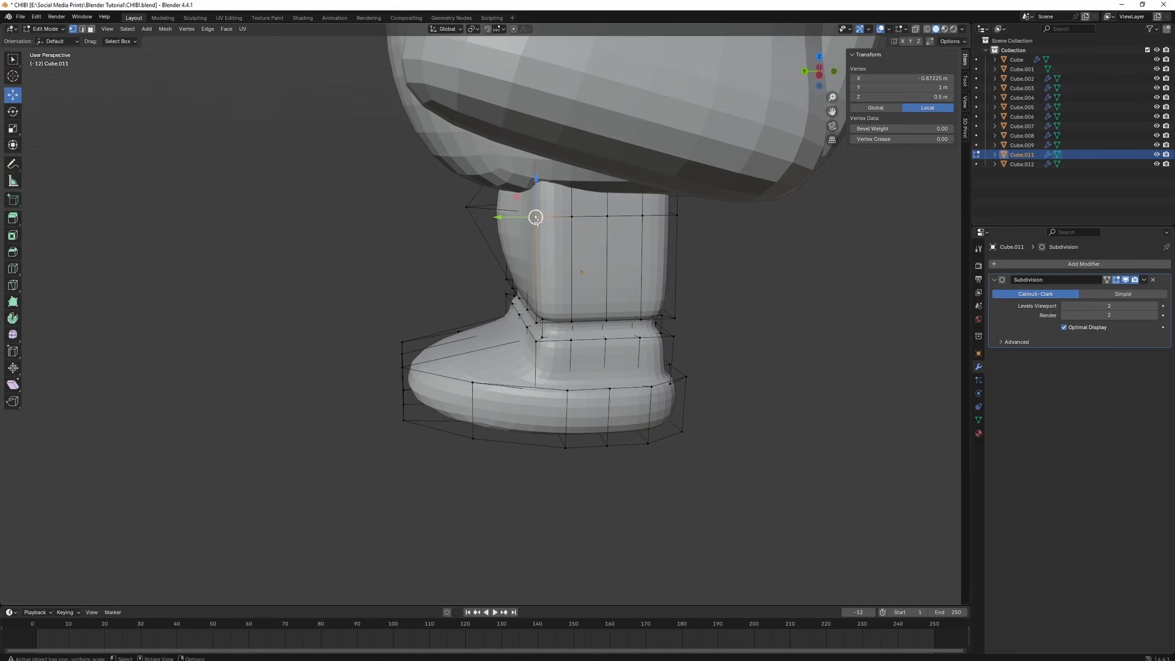
middle_drag(469, 236, 600, 232)
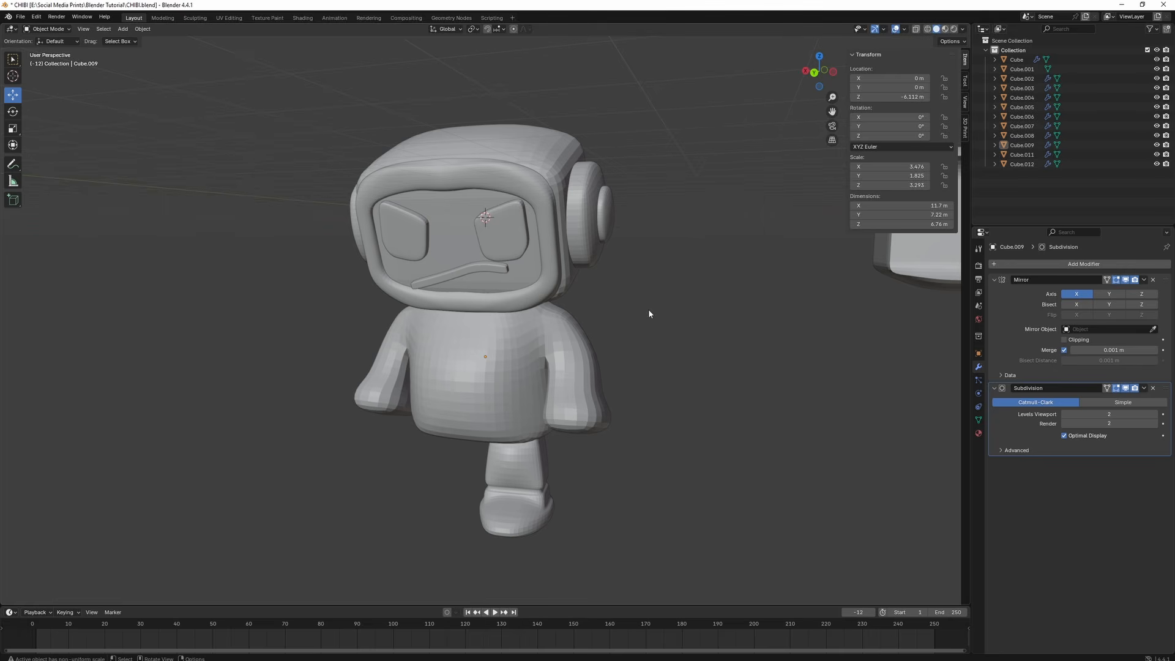
- Duplicate the finished leg and place the copy beneath the other side of the body along X
click(492, 474)
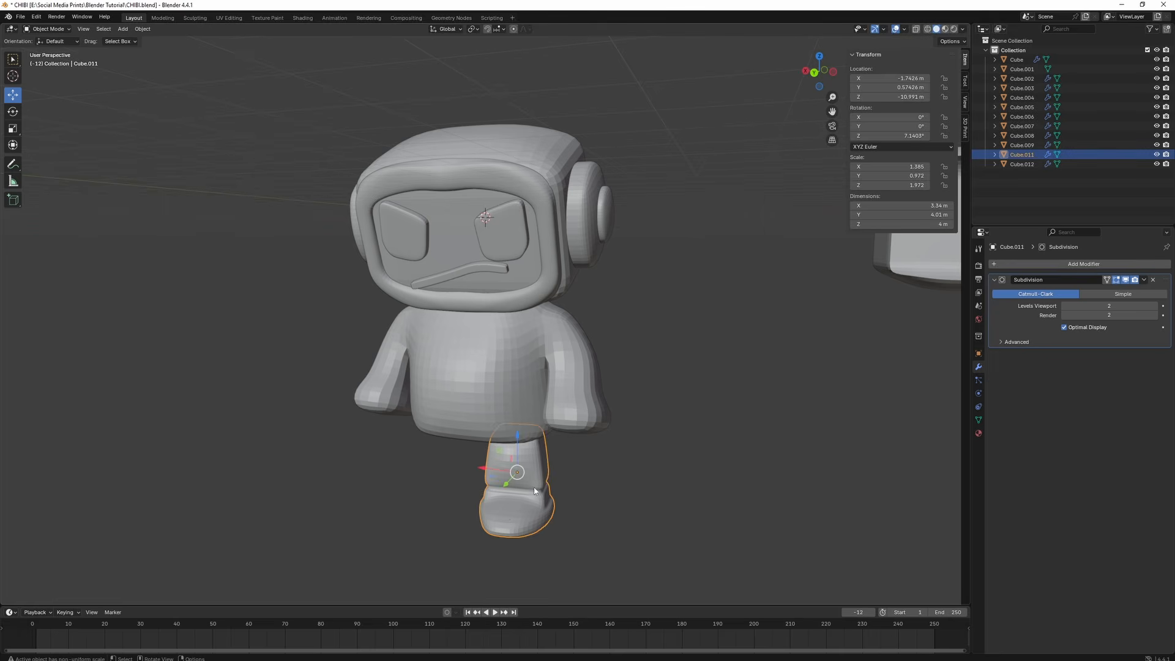
key(ctrl+v)
drag(491, 475, 419, 470)
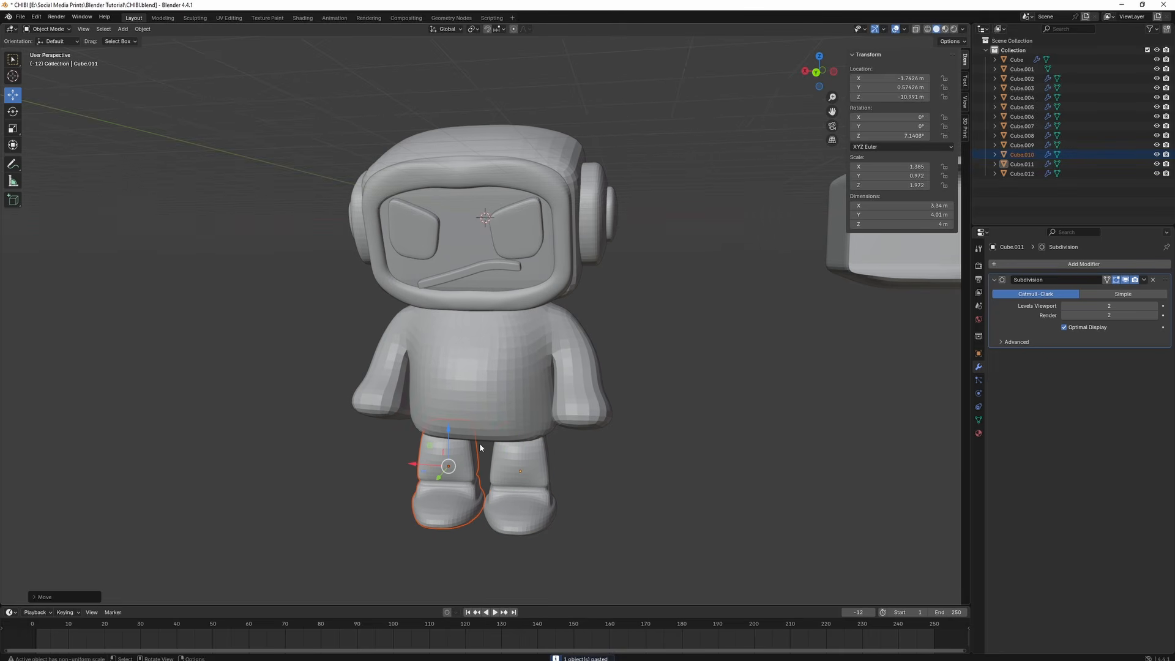
key(g)
- Try to tilt the whole head assembly sideways around Y
middle_drag(662, 236, 679, 242)
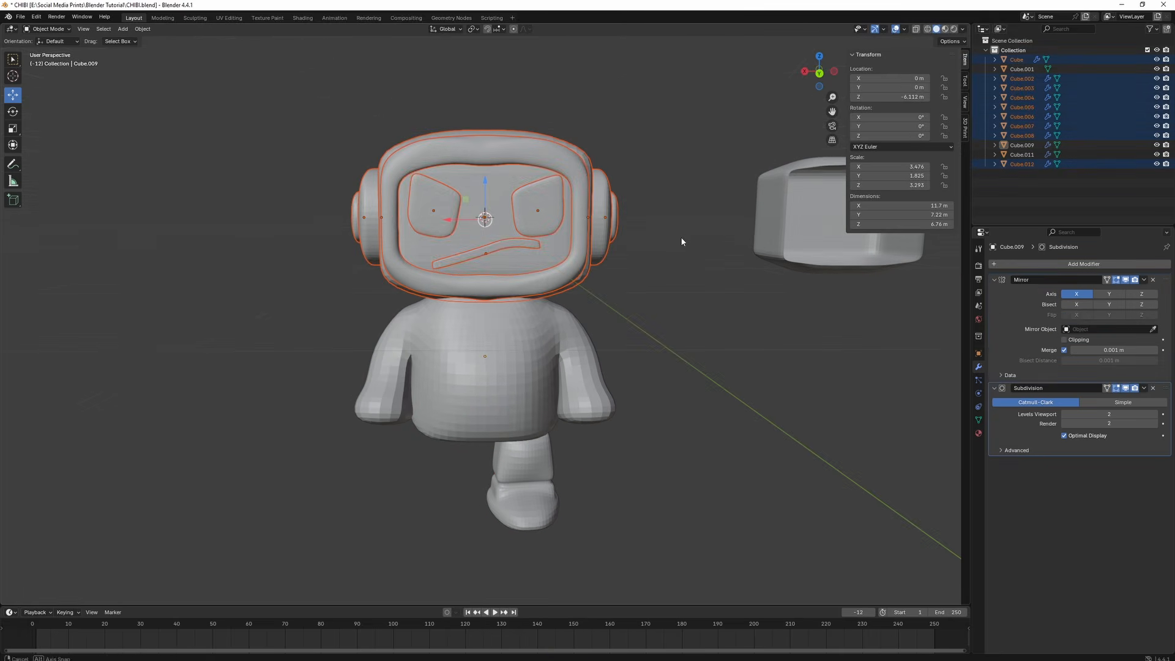
key(r)
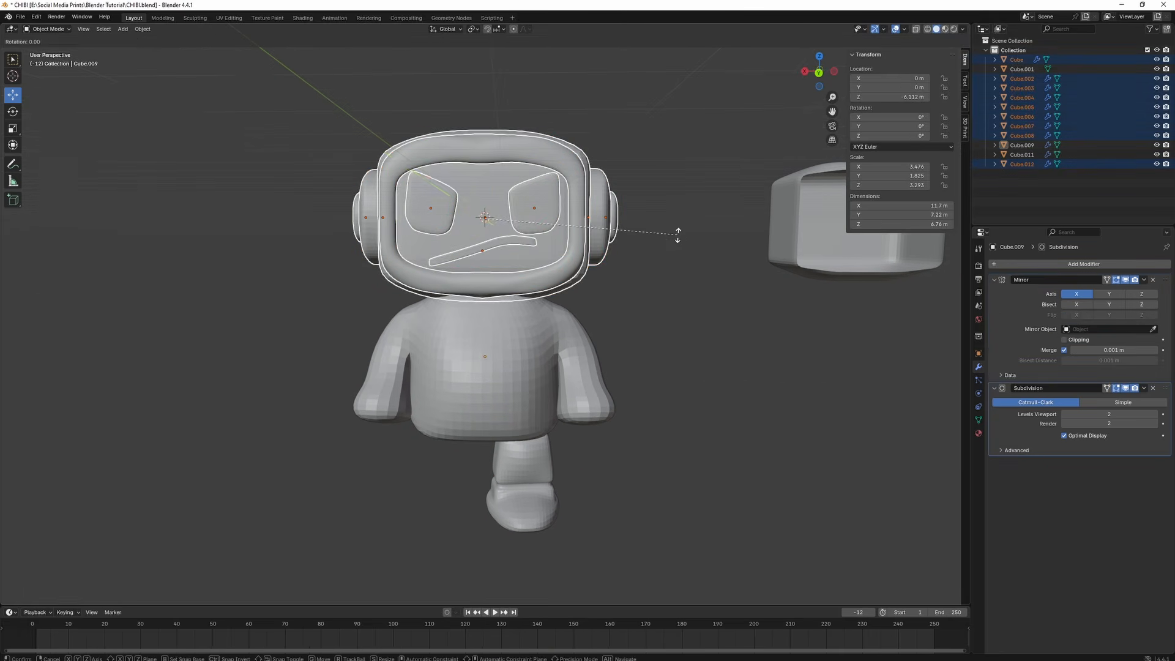
key(y)
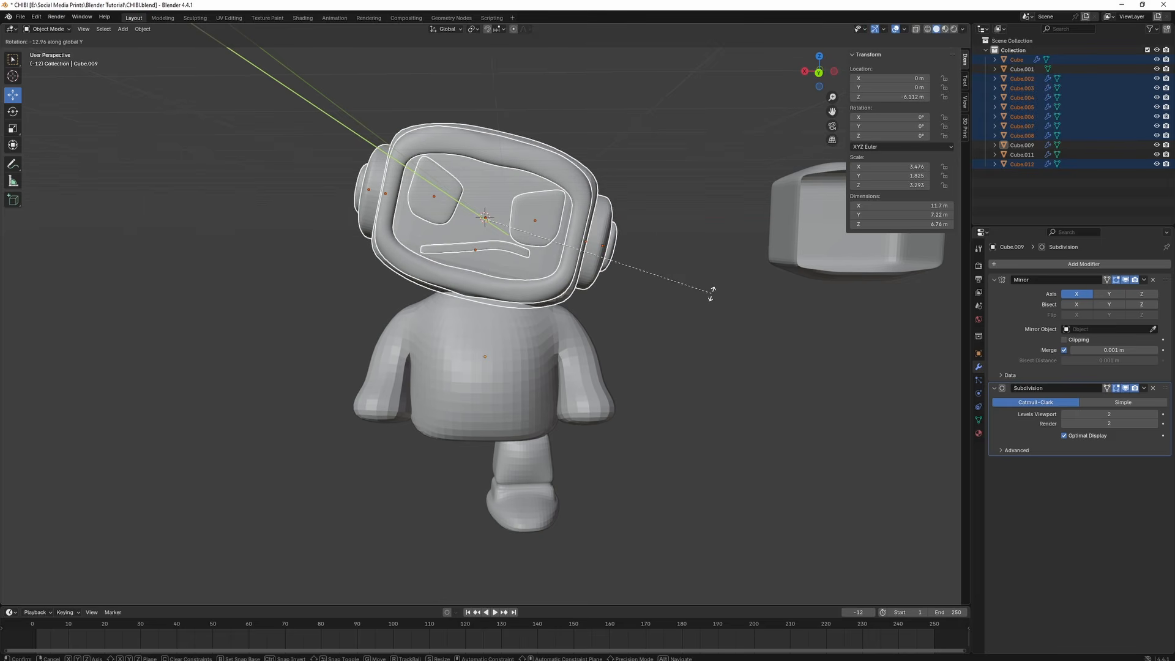
key(Escape)
- Rotate the head assembly around X while viewing the character from the side
key(KP_3)
key(r)
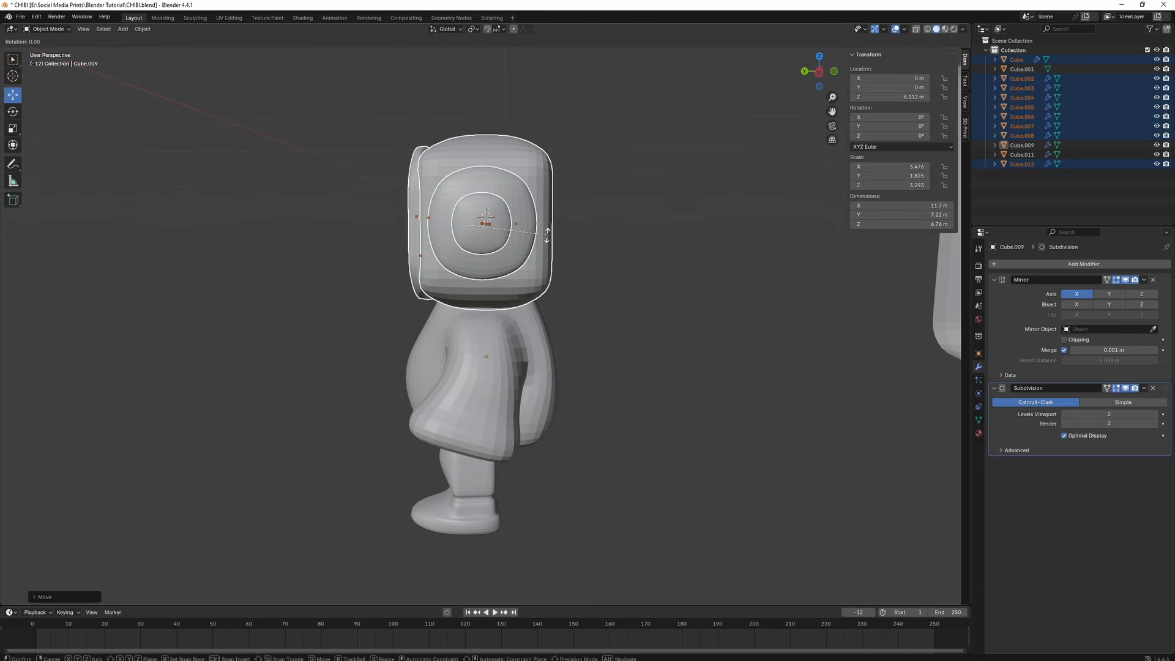
key(x)
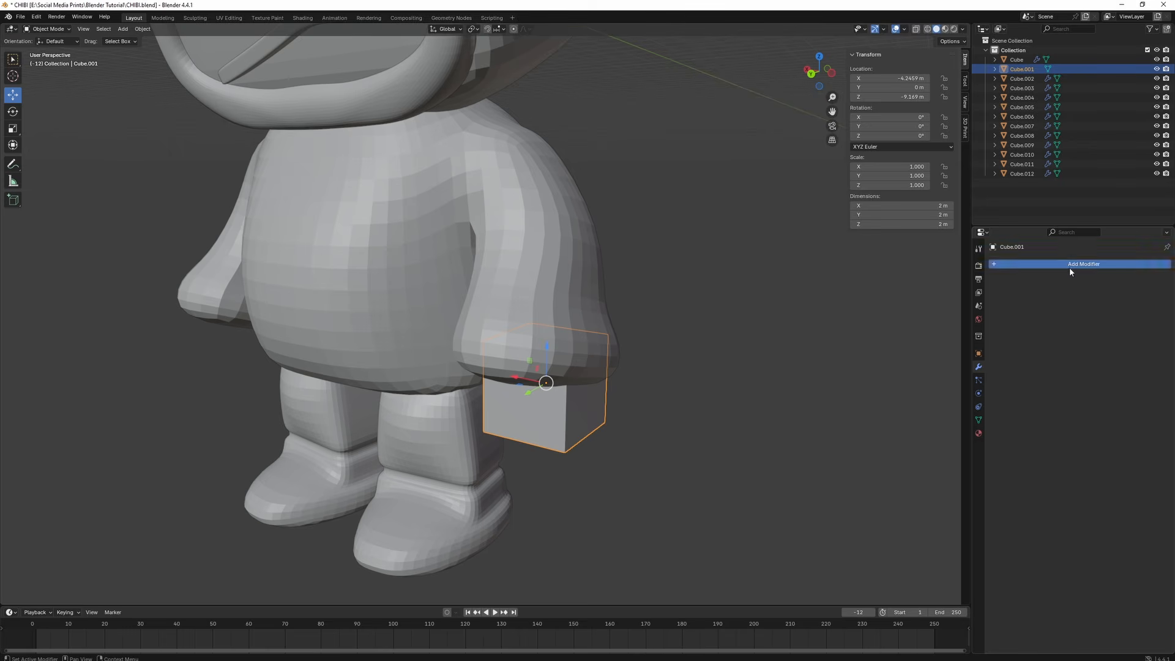
- Add a Subdivision Surface modifier to the small cube beside the arm and set its viewport levels to 2
click(1070, 265)
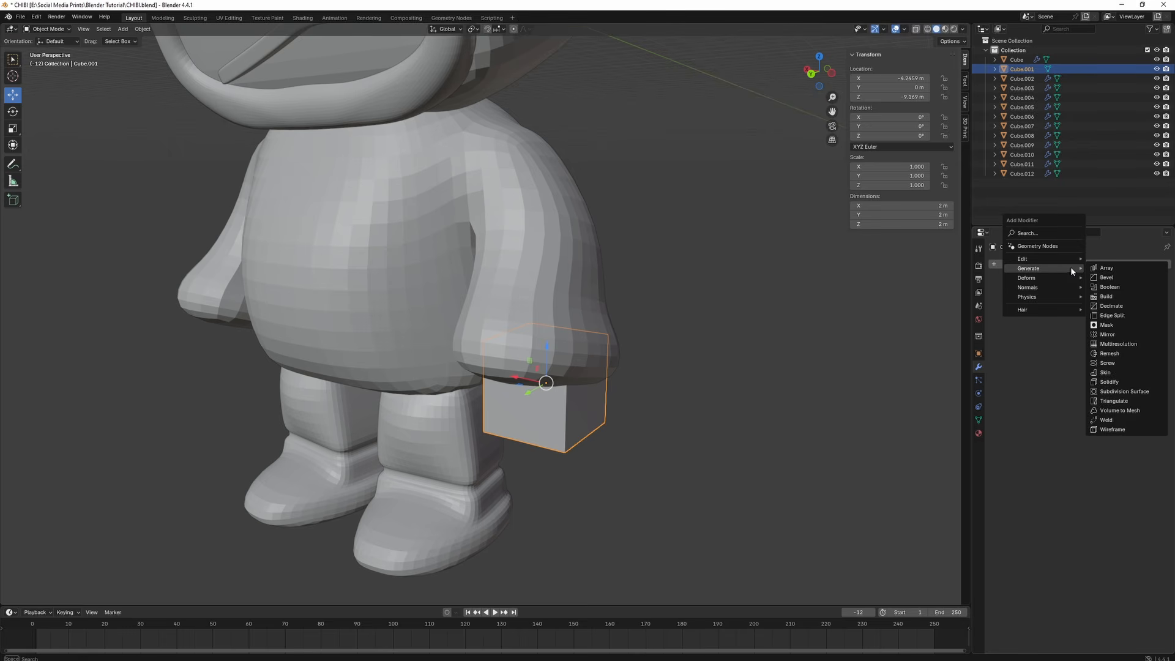
click(1124, 391)
scroll(637, 390, down, 2)
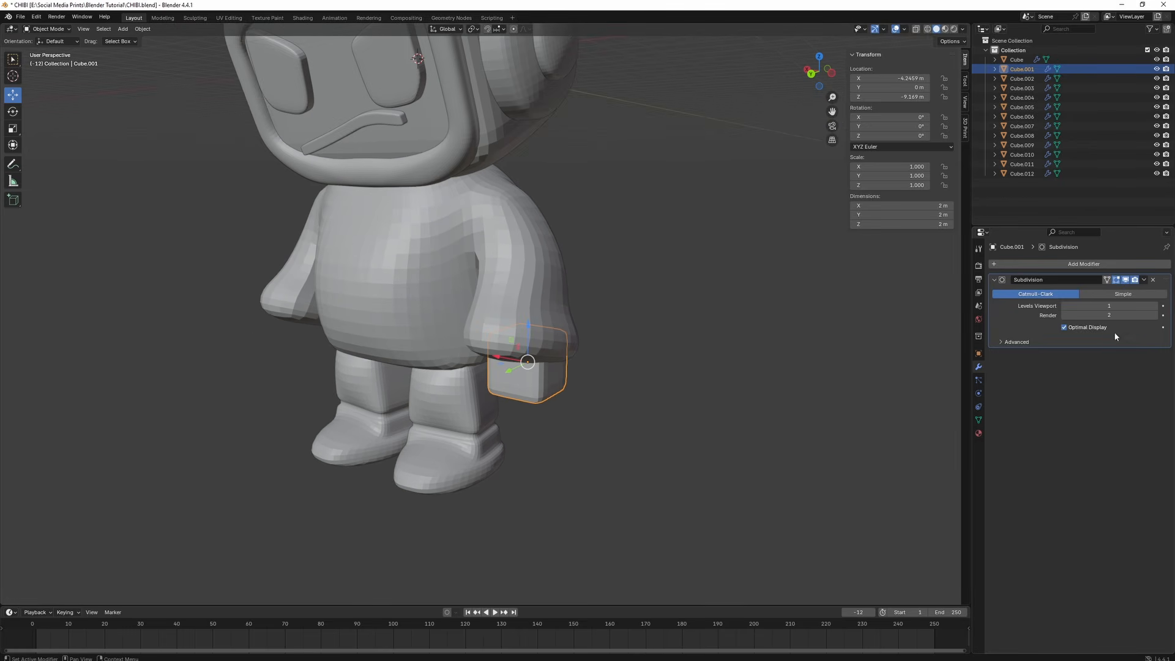
click(1155, 306)
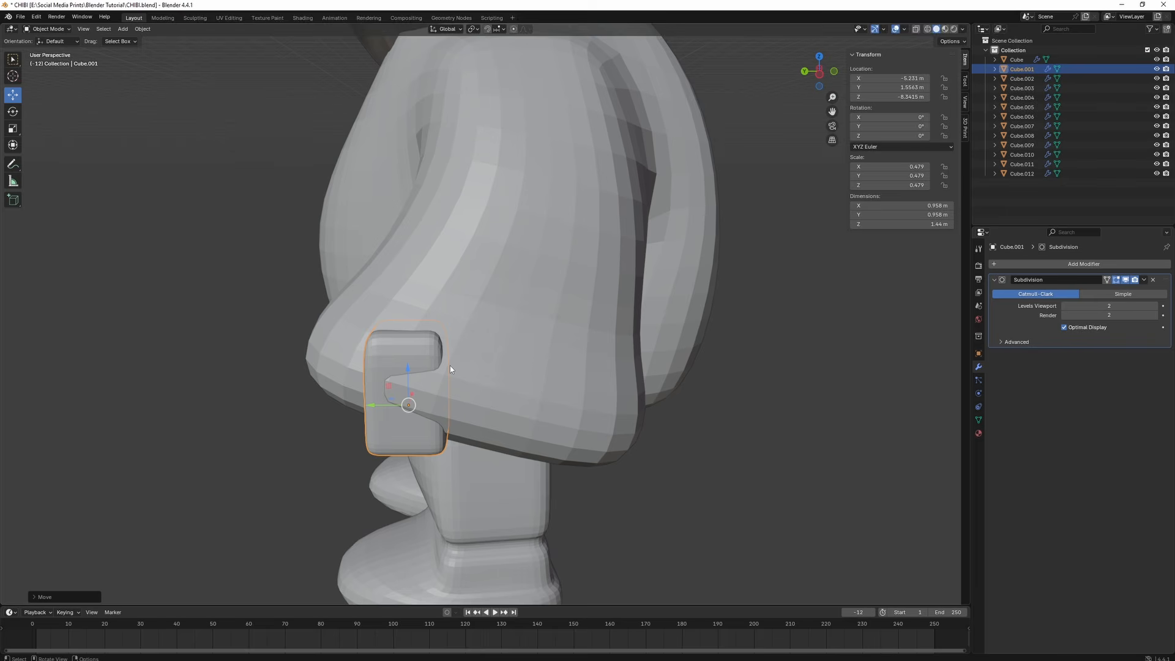
- Narrow the finger block's top faces by scaling them along Y to about 0.67
middle_drag(444, 415, 514, 424)
key(Tab)
click(584, 359)
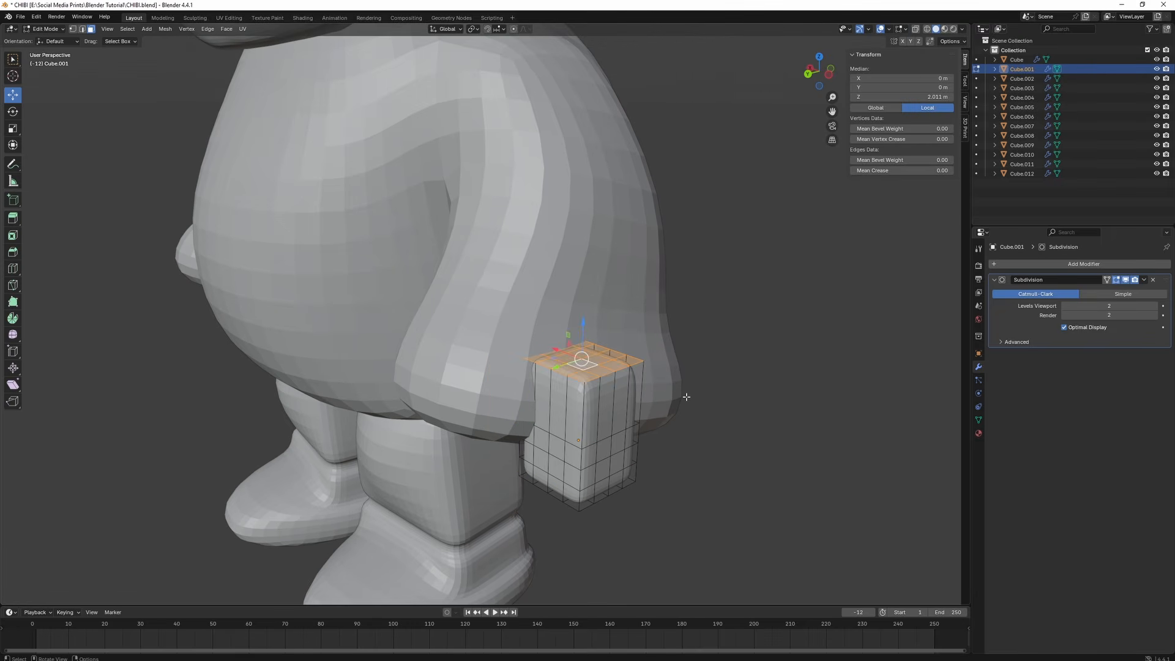
key(s)
key(y)
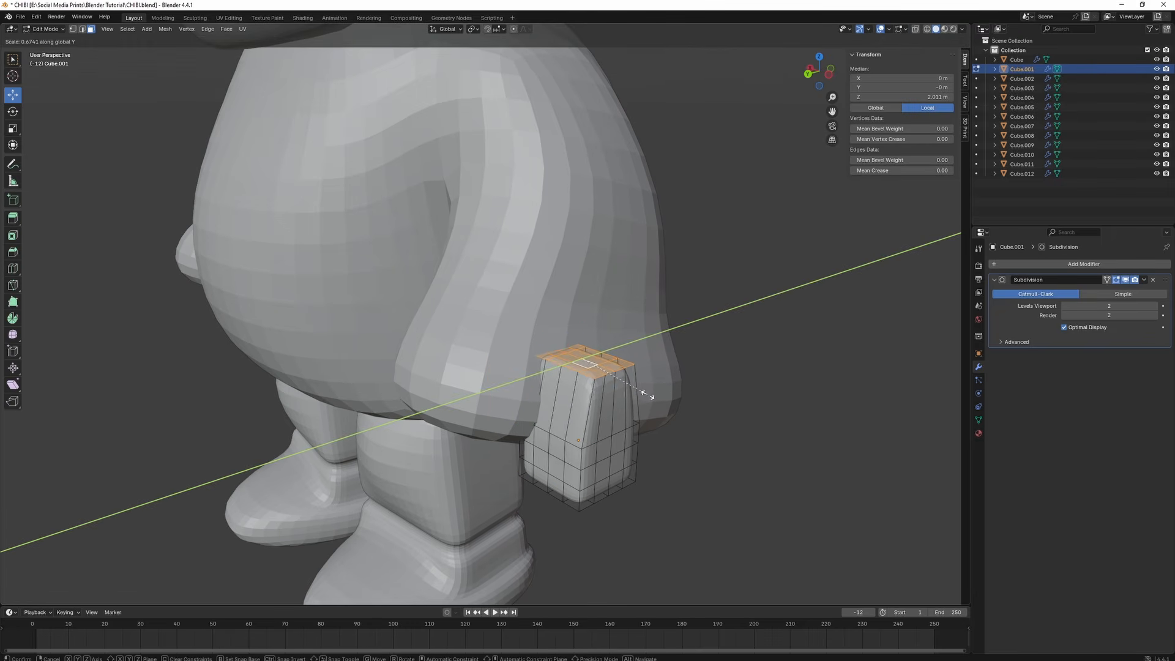
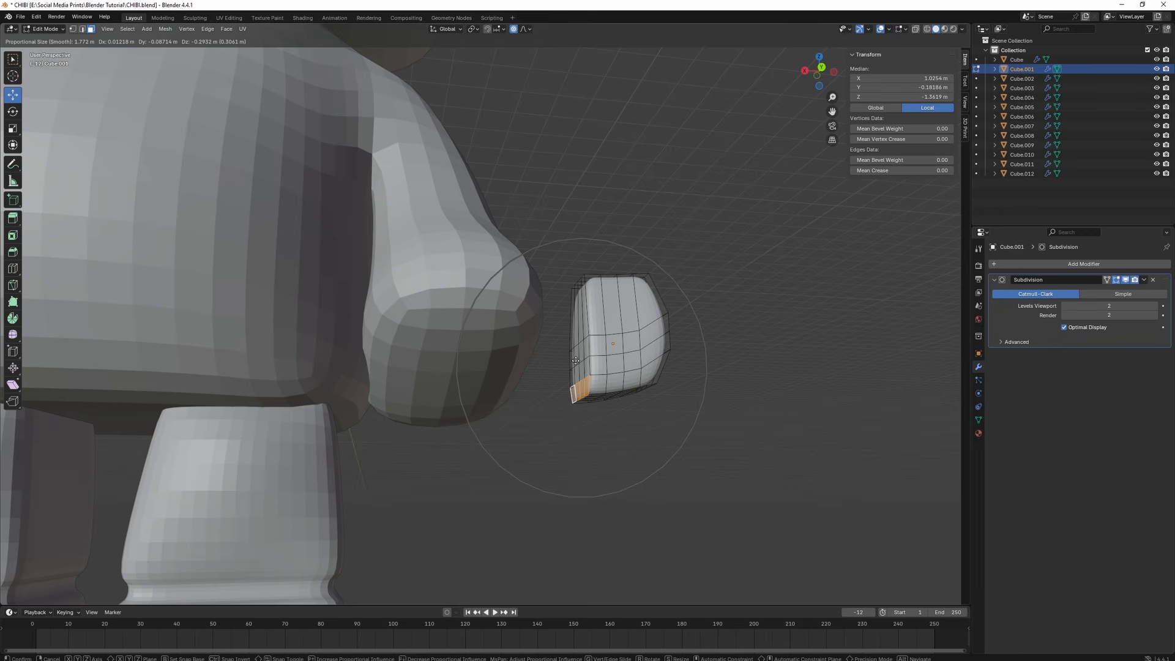
- Shift the finger block's lower inner faces along Z with proportional editing, and extrude its lower end inward into a curled fingertip
key(z)
click(575, 365)
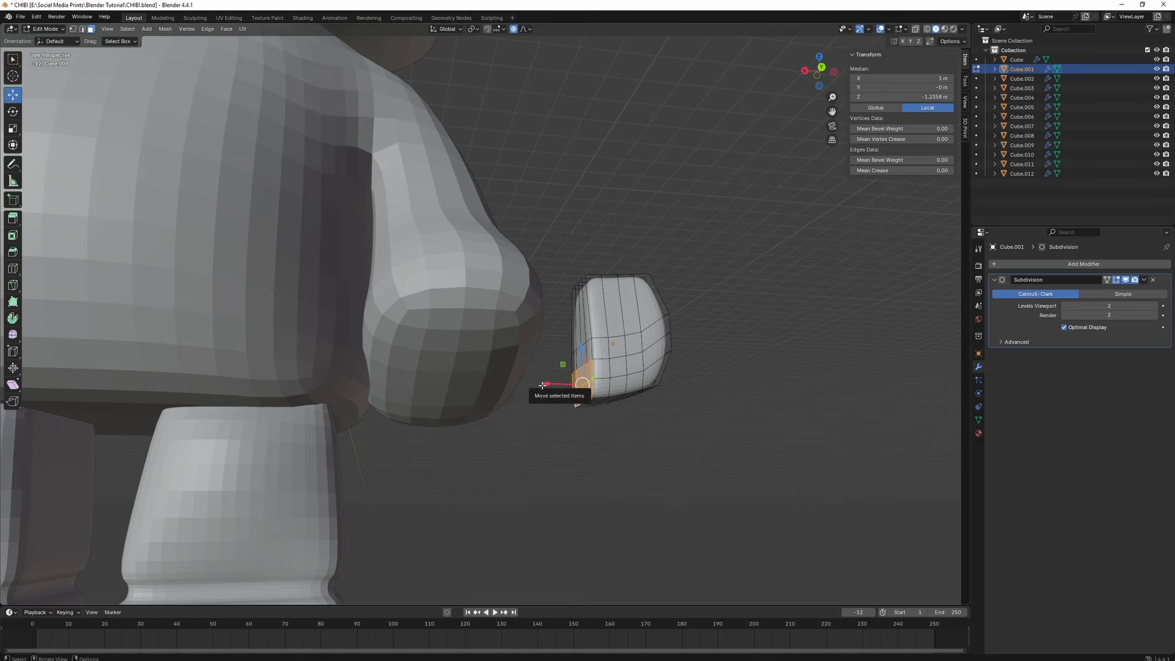
key(e)
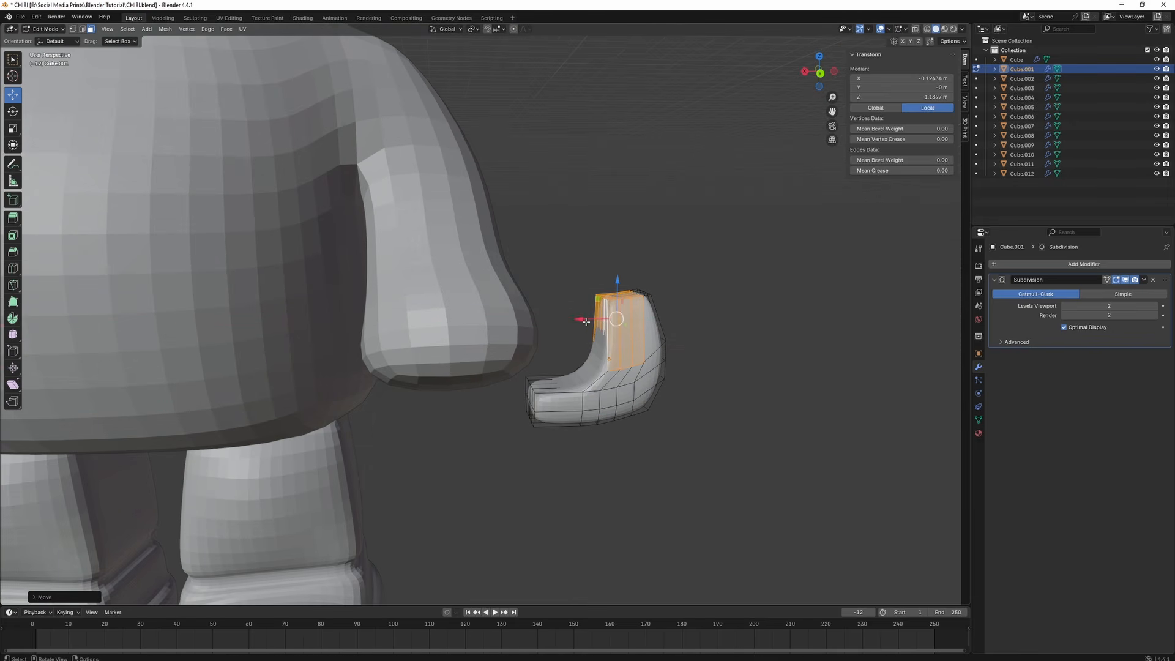
key(Tab)
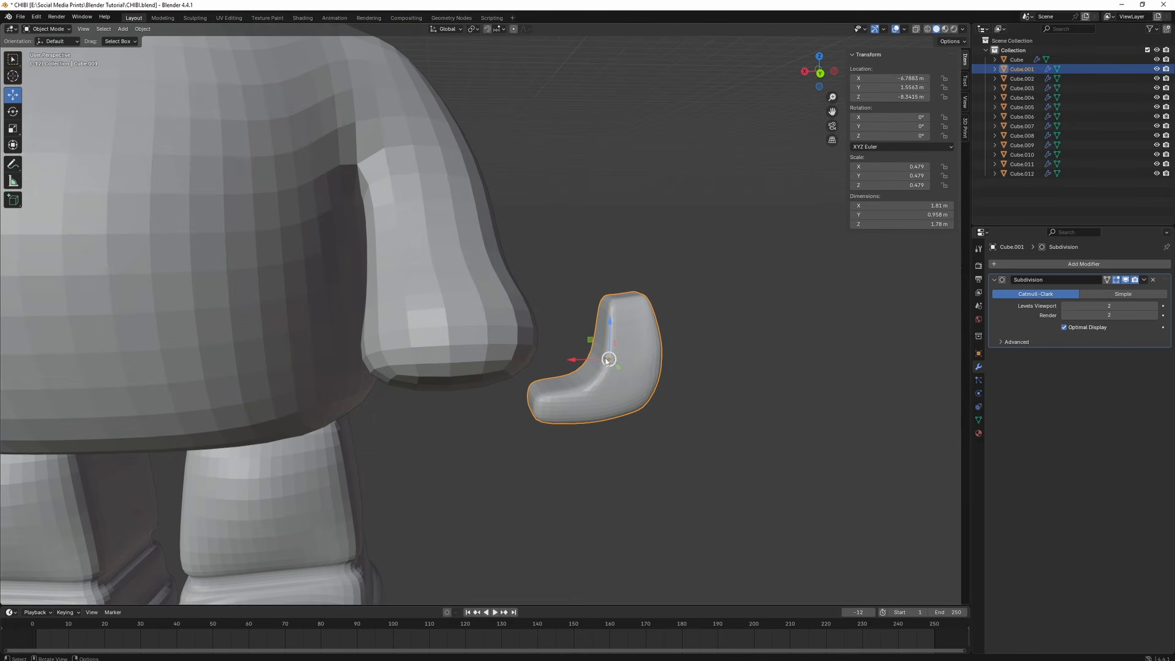
- Move the finger along X against the end of the arm
key(g)
key(x)
click(490, 362)
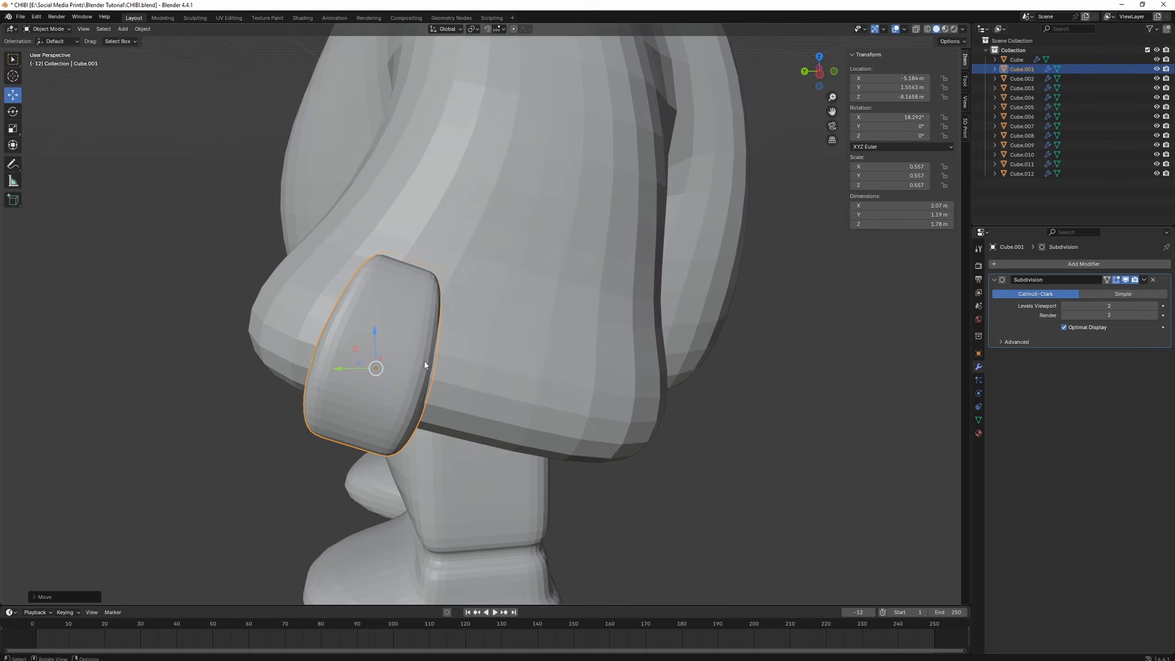
- Duplicate the finger, place the copy beside the first along Y, and adjust its height along Z
key(ctrl+v)
key(g)
key(y)
click(469, 357)
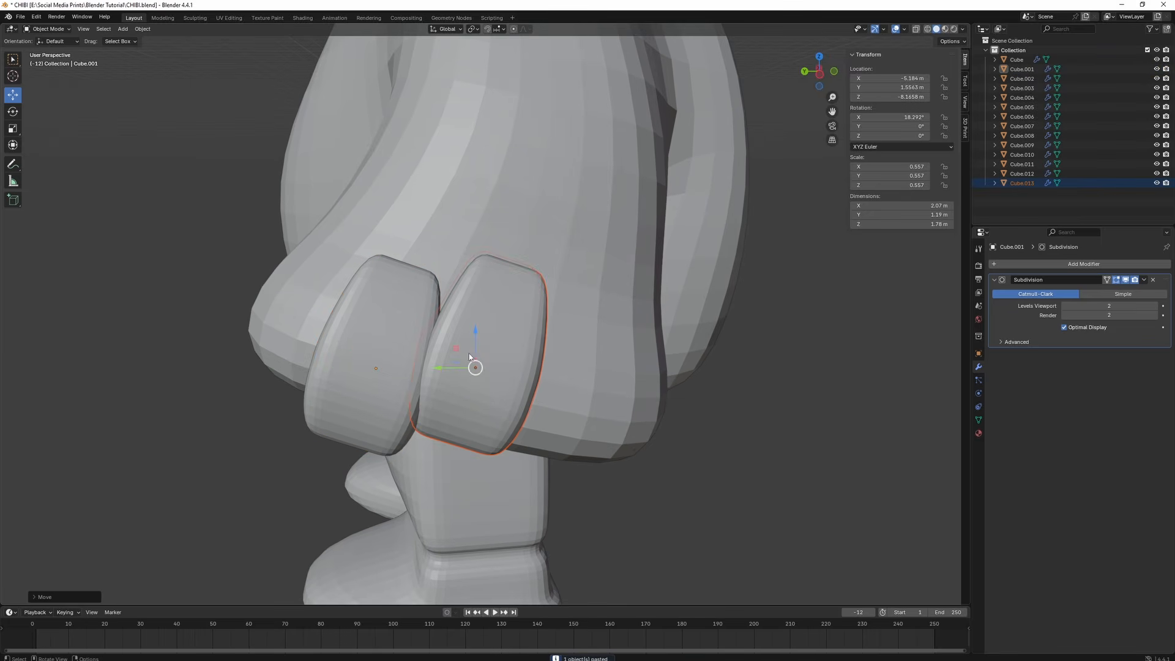
key(g)
key(z)
click(473, 382)
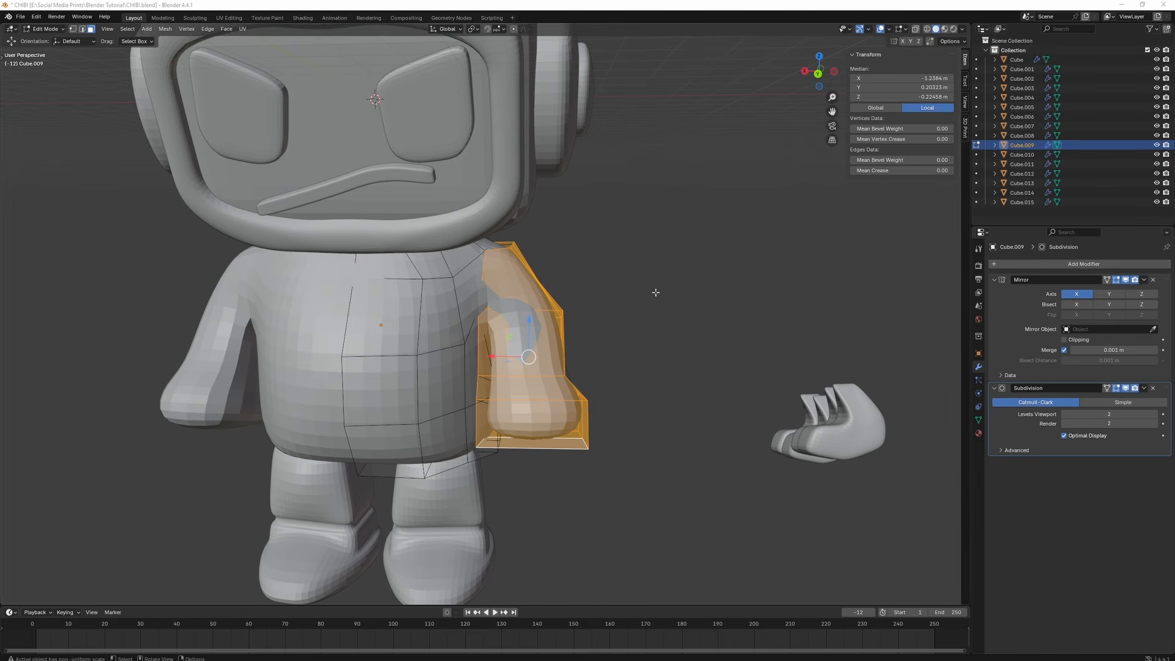
- Add a centred horizontal loop cut around the upper torso and arm of the body mesh
middle_drag(655, 293, 606, 286)
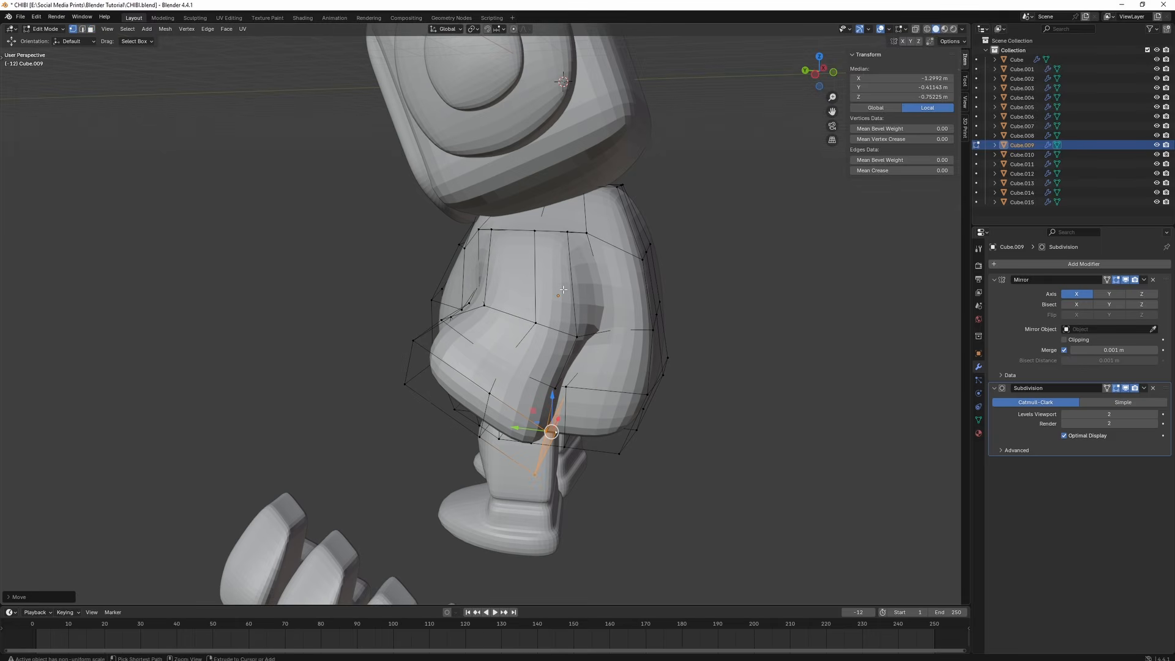
key(ctrl+r)
click(541, 292)
right_click(541, 292)
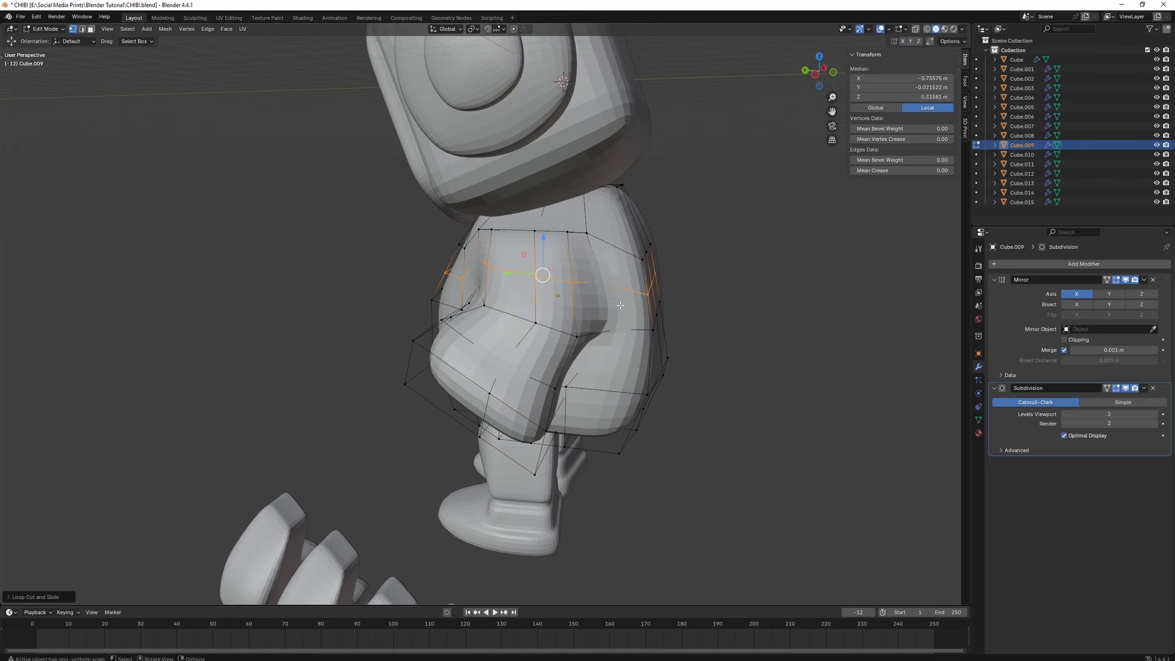
click(578, 338)
drag(578, 300, 576, 315)
key(ctrl+z)
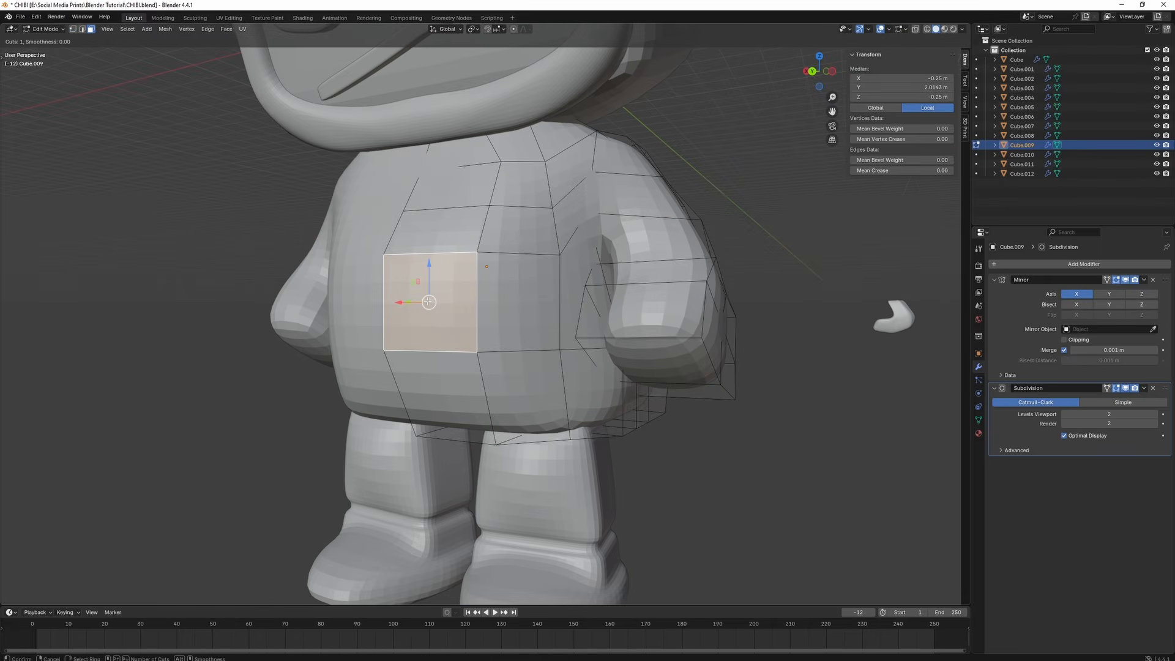
- Add three horizontal loop cuts around the lower torso, each centred between the previous cut and the edge loop below it
click(383, 307)
right_click(383, 307)
key(ctrl+r)
click(388, 325)
right_click(389, 325)
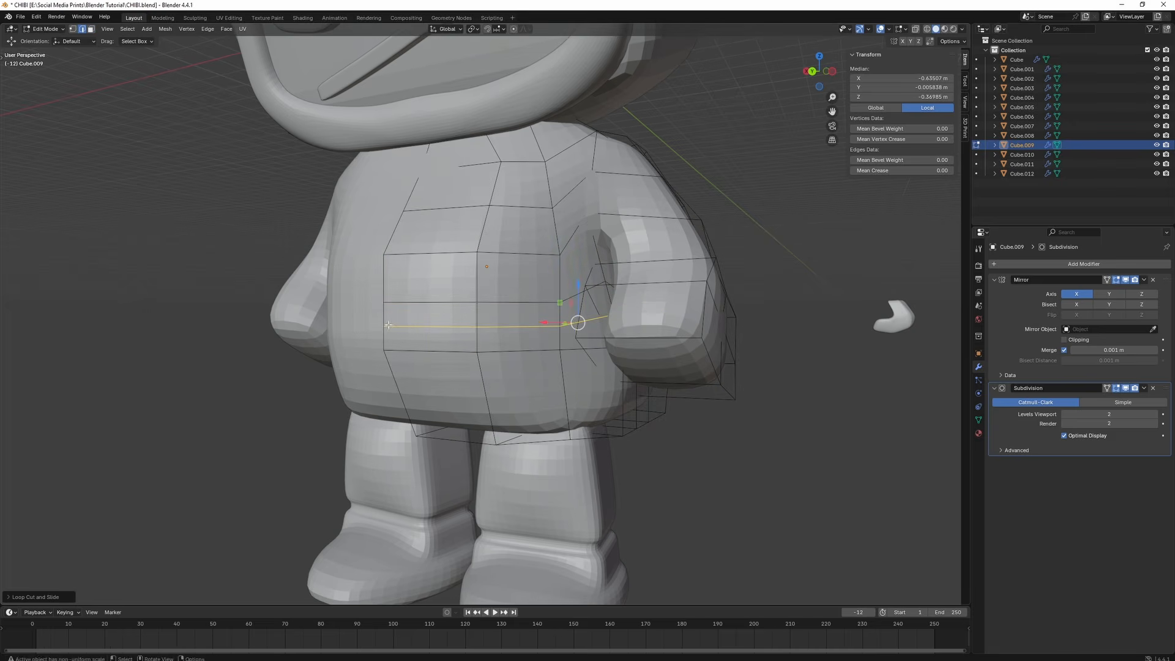
key(ctrl+r)
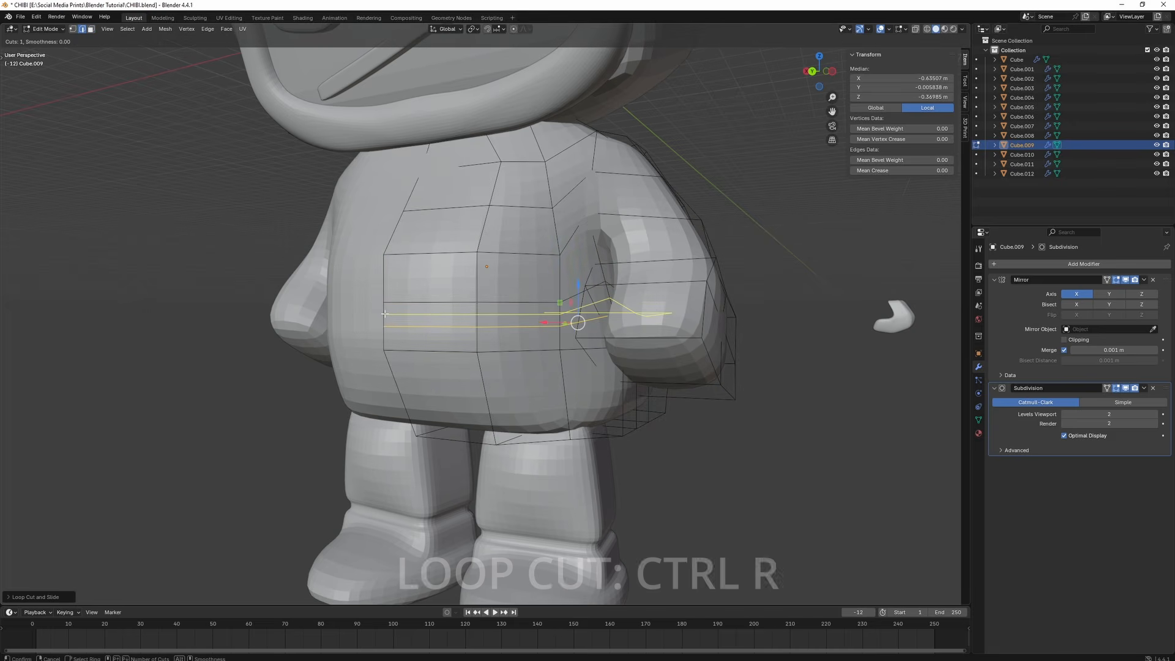
click(384, 338)
right_click(383, 339)
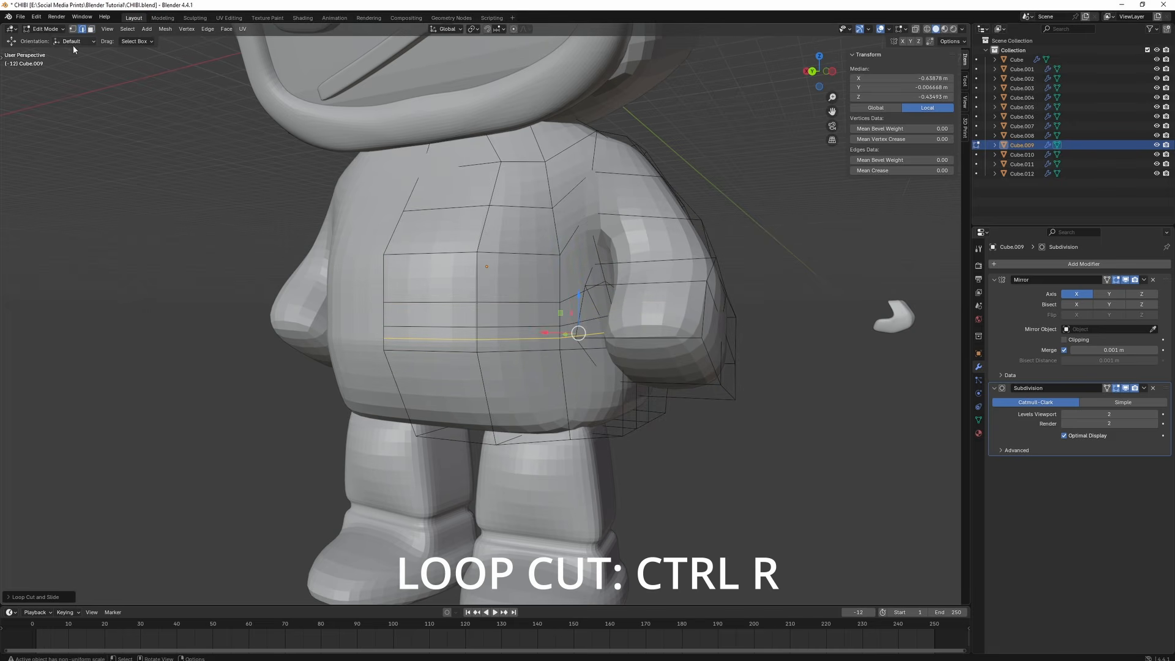
- Extrude the narrow band of faces around the waist and scale it inward to about 0.90 with Z locked, forming a groove
click(90, 29)
click(431, 345)
ctrl+click(519, 344)
key(e)
key(s)
key(shift+z)
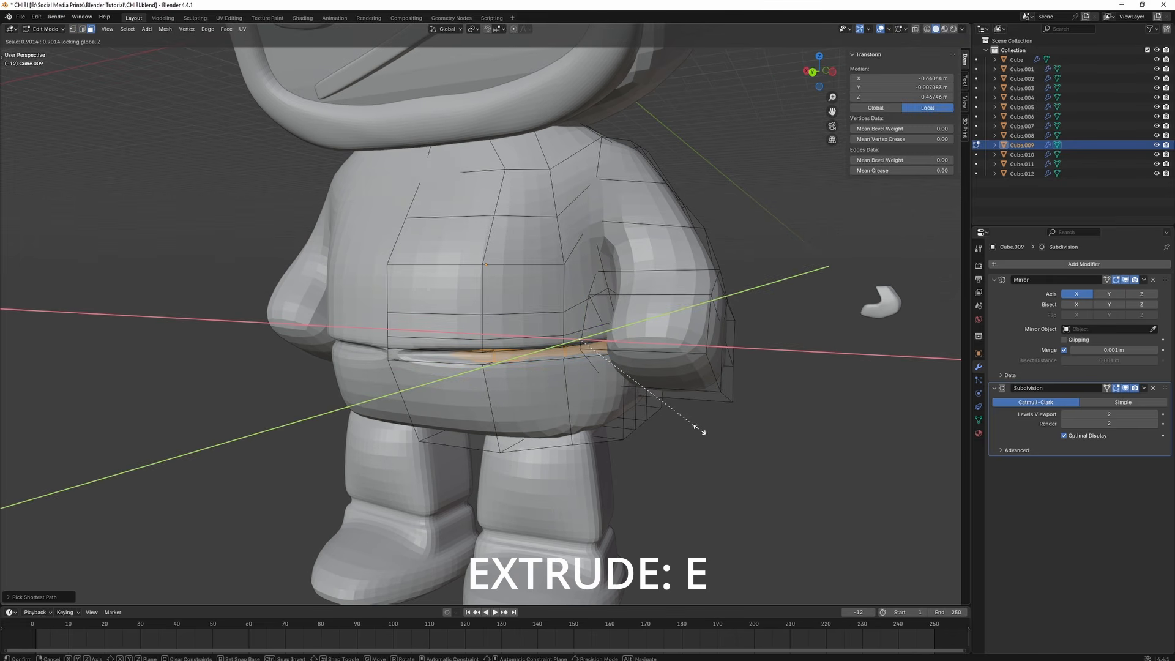
click(700, 430)
- Select the groove's four inner vertices beside the mirror line and set their median X to 0
middle_drag(531, 388, 566, 387)
scroll(563, 388, up, 3)
key(shift+z)
key(1)
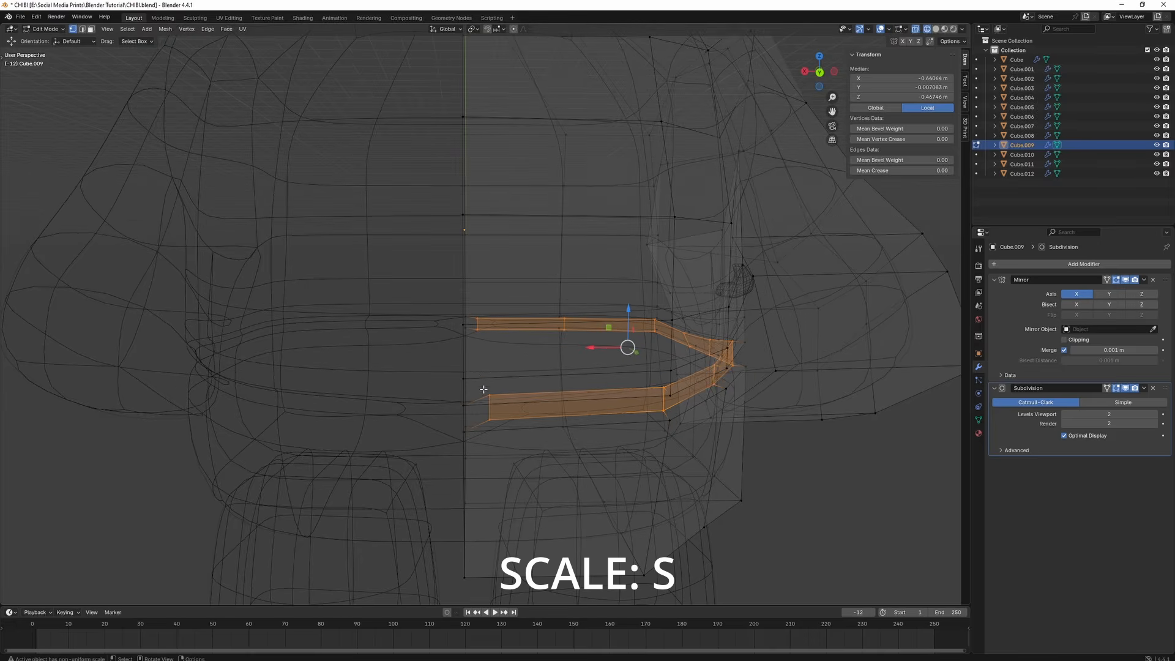
click(478, 318)
shift+click(478, 329)
shift+click(489, 396)
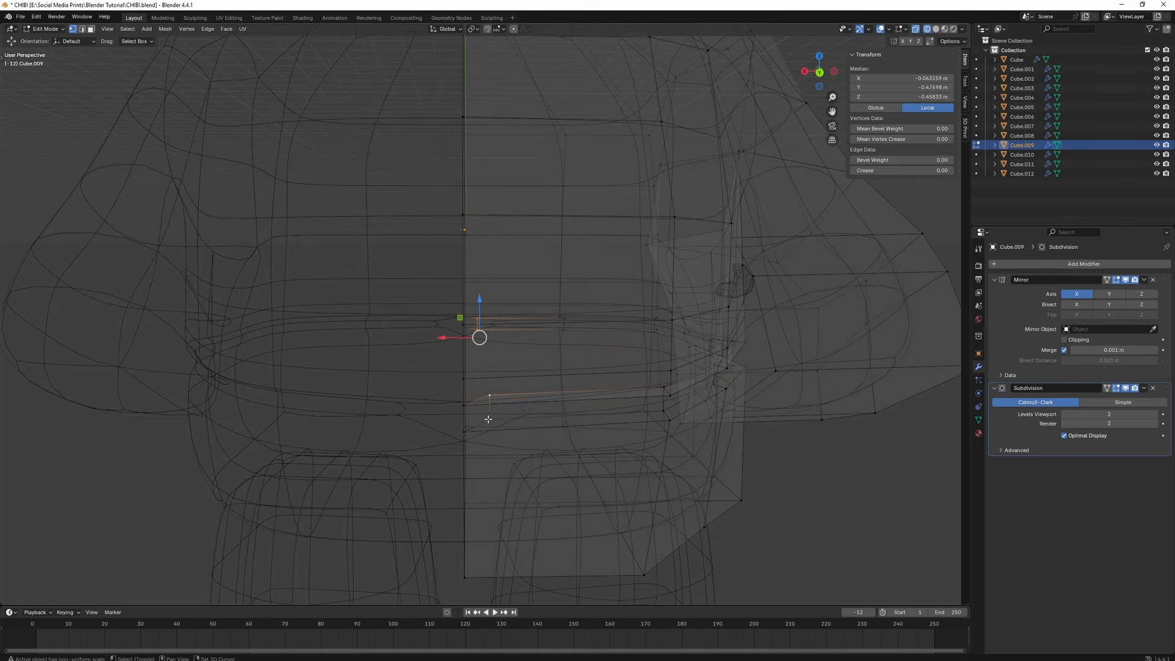
shift+click(489, 420)
click(908, 79)
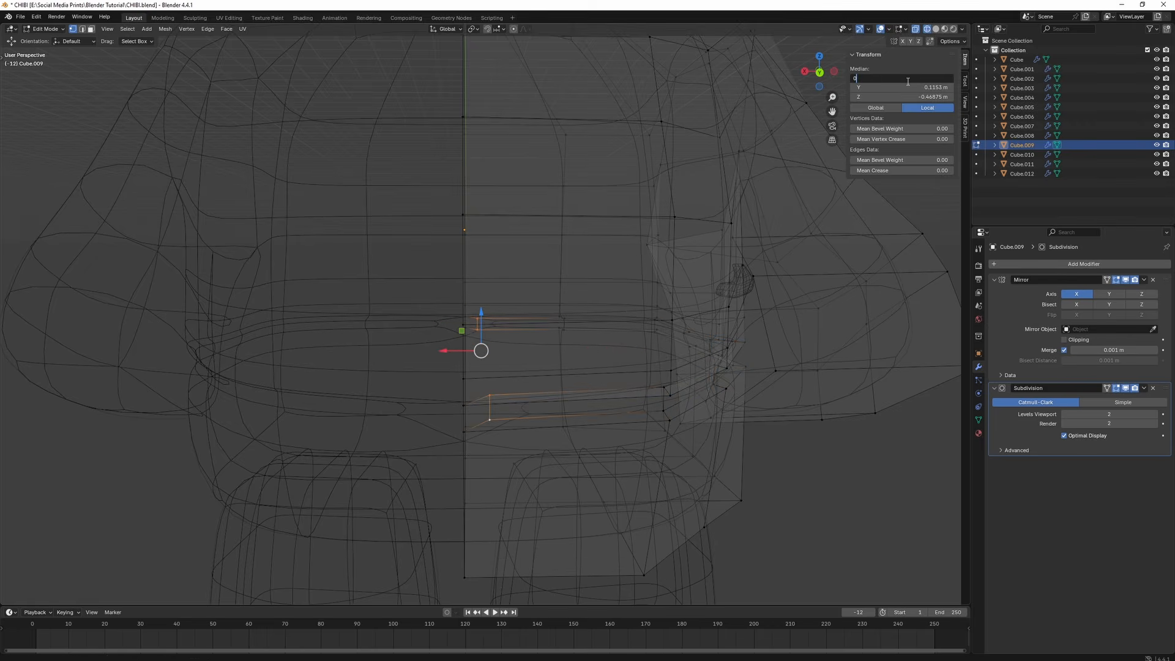
text(0)
key(Return)
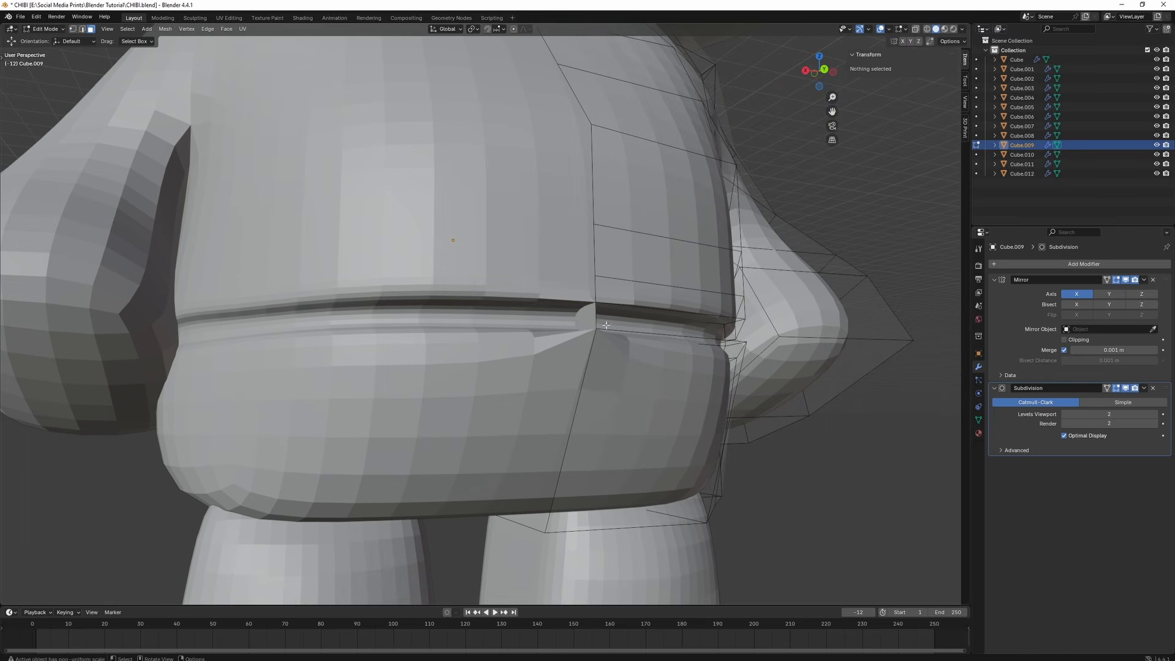
- Delete the leftover face inside the waist groove at the mirror seam
click(593, 317)
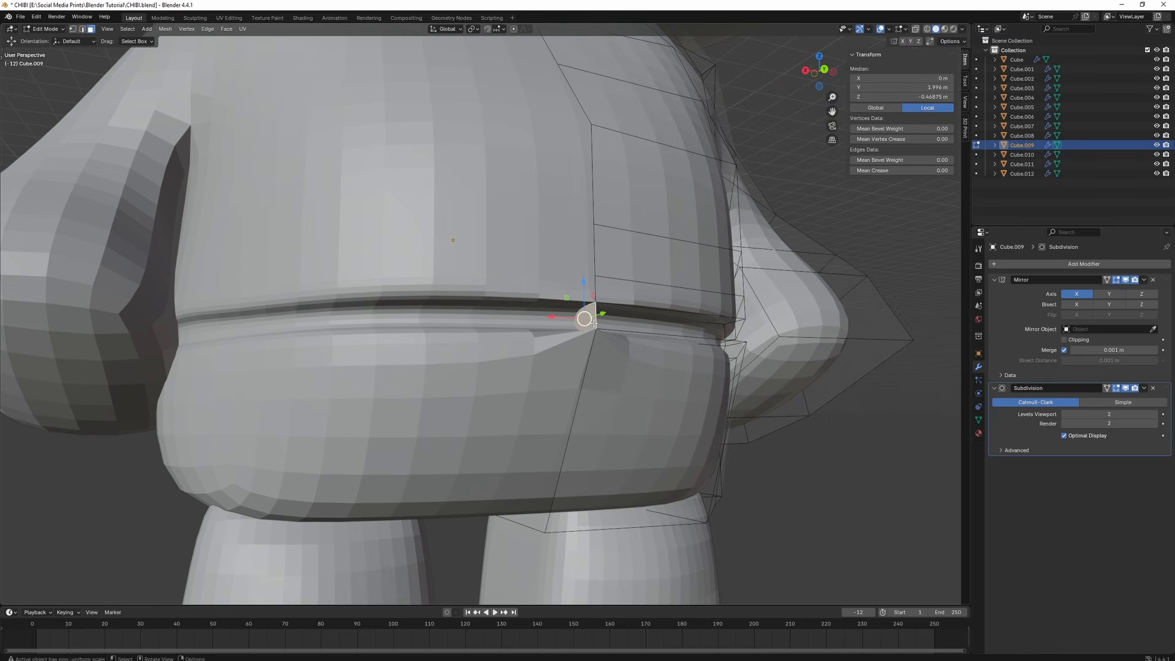
key(x)
click(592, 323)
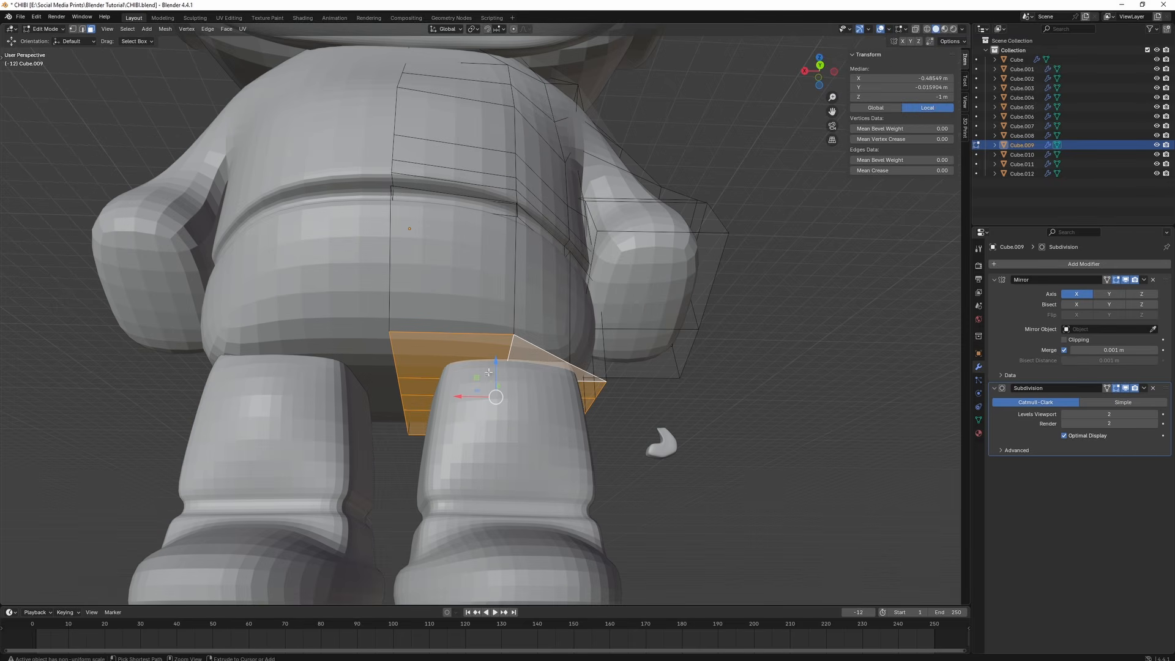
- Add two vertical loop cuts to the torso, one centred in the inner faces and one midway between it and the mirror line
key(ctrl+r)
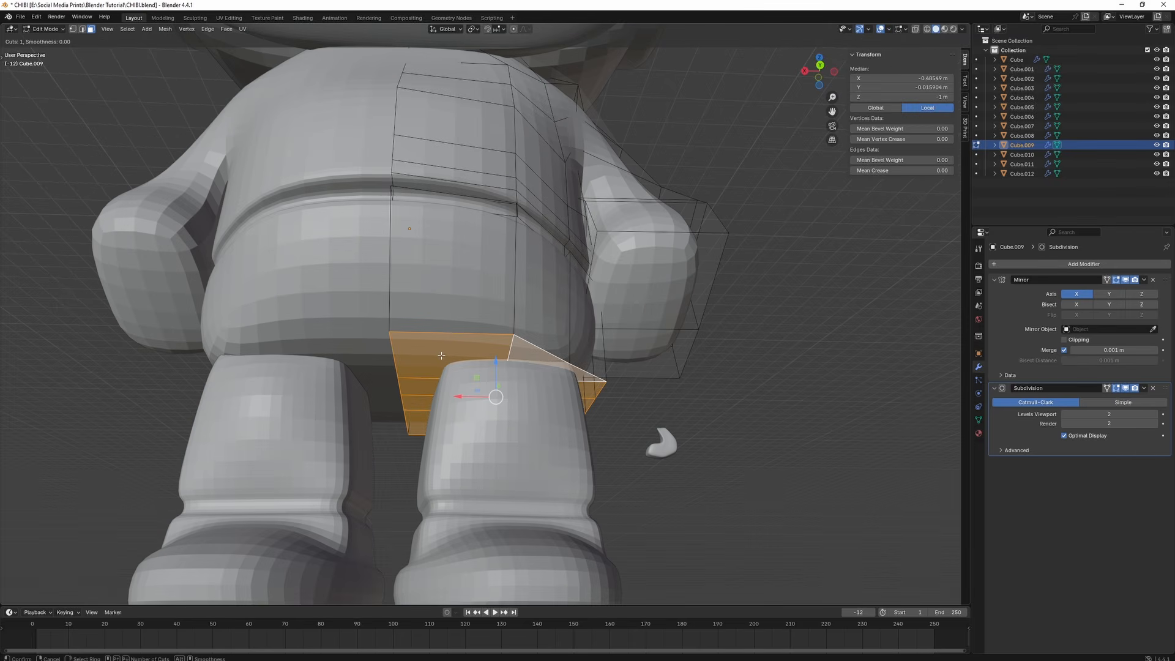
click(427, 352)
right_click(426, 351)
key(ctrl+r)
click(427, 351)
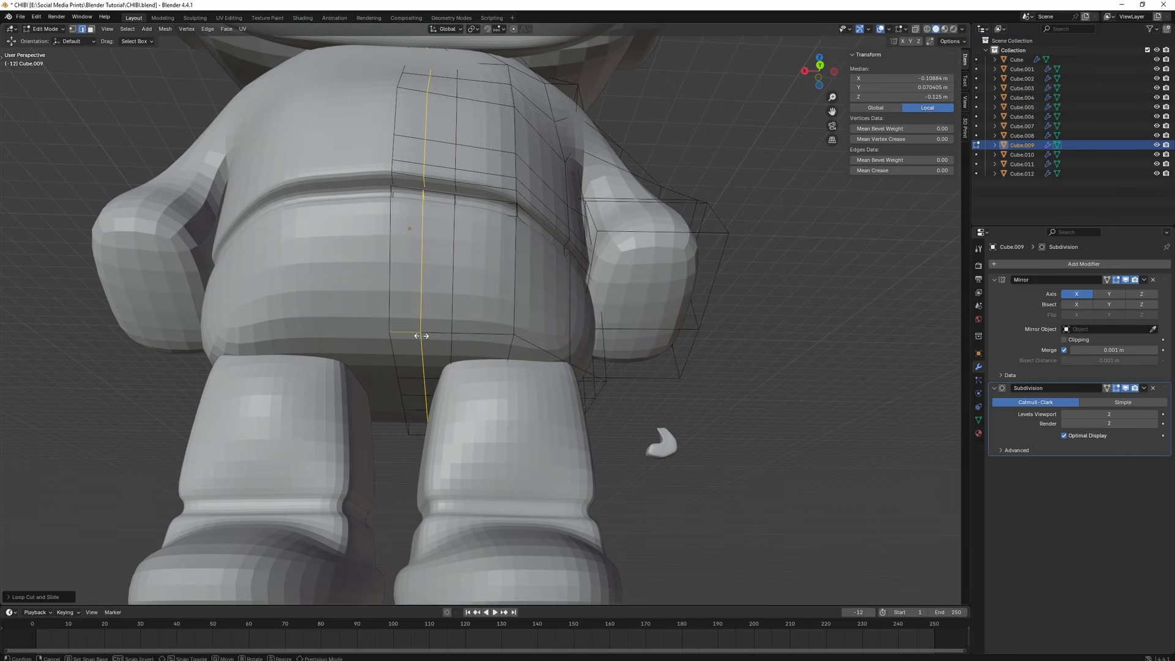
right_click(447, 364)
- Pull the torso's bottom faces above the leg downward into a short trouser leg, and shift its outer corner vertex inward
click(91, 29)
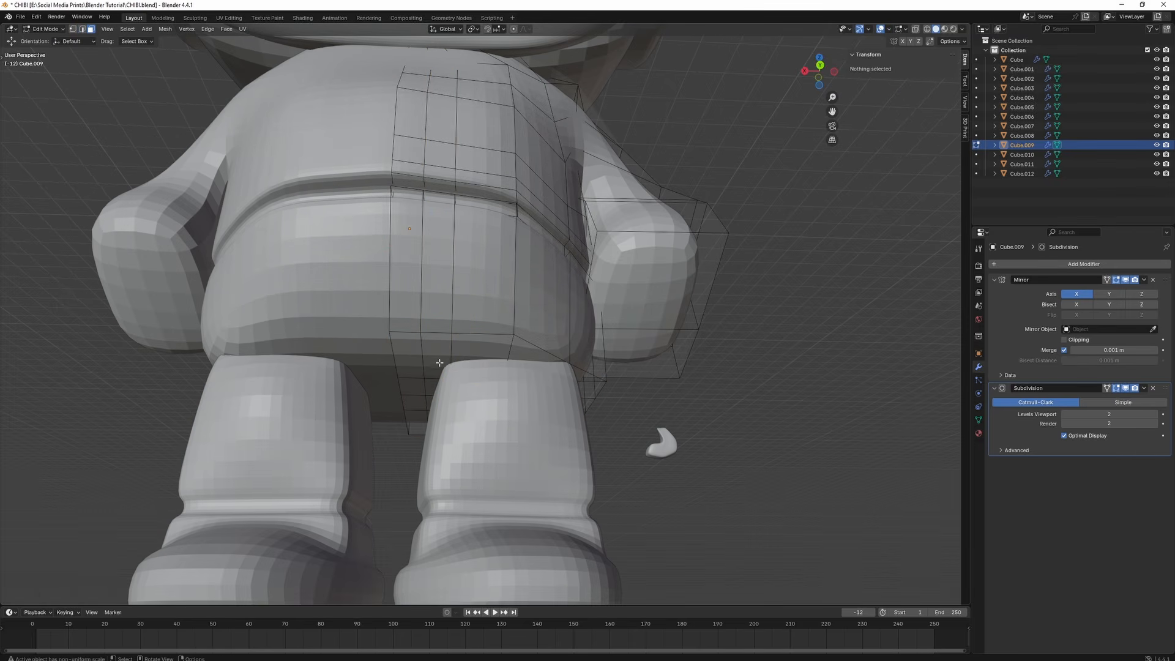
click(439, 362)
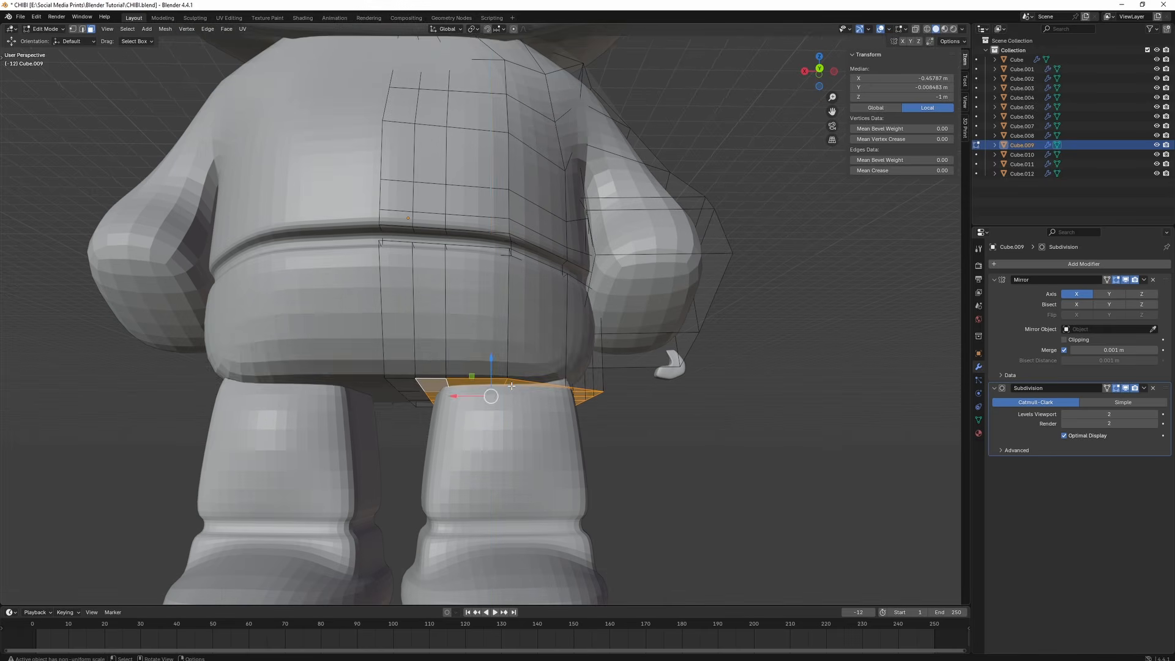
key(g)
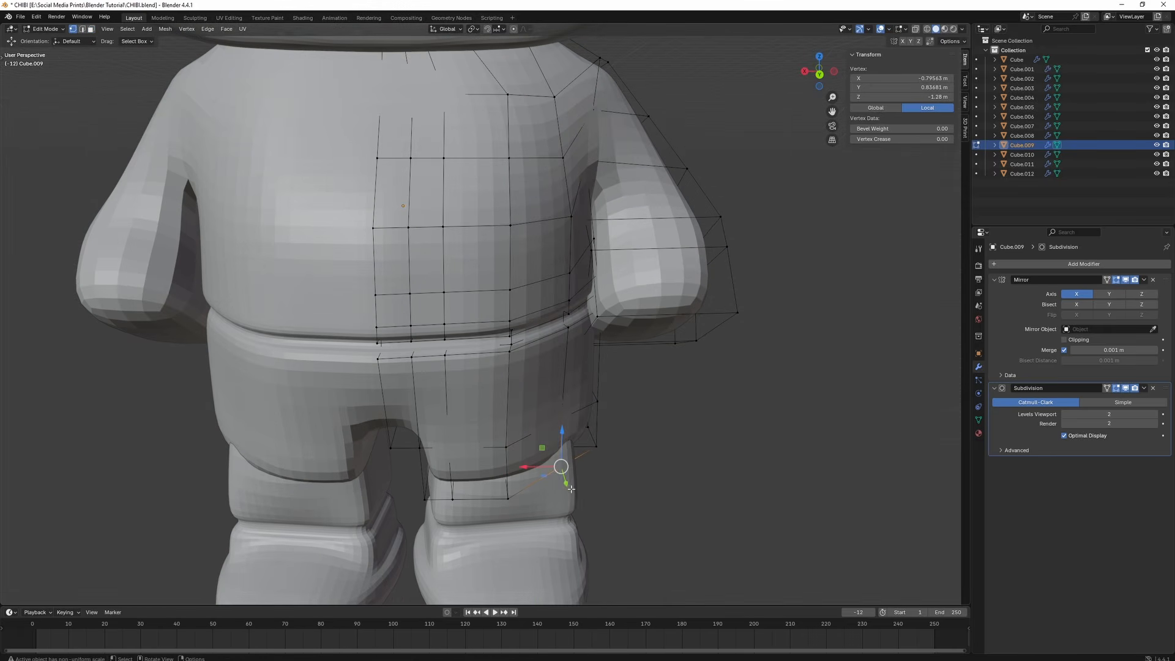
drag(571, 492, 545, 494)
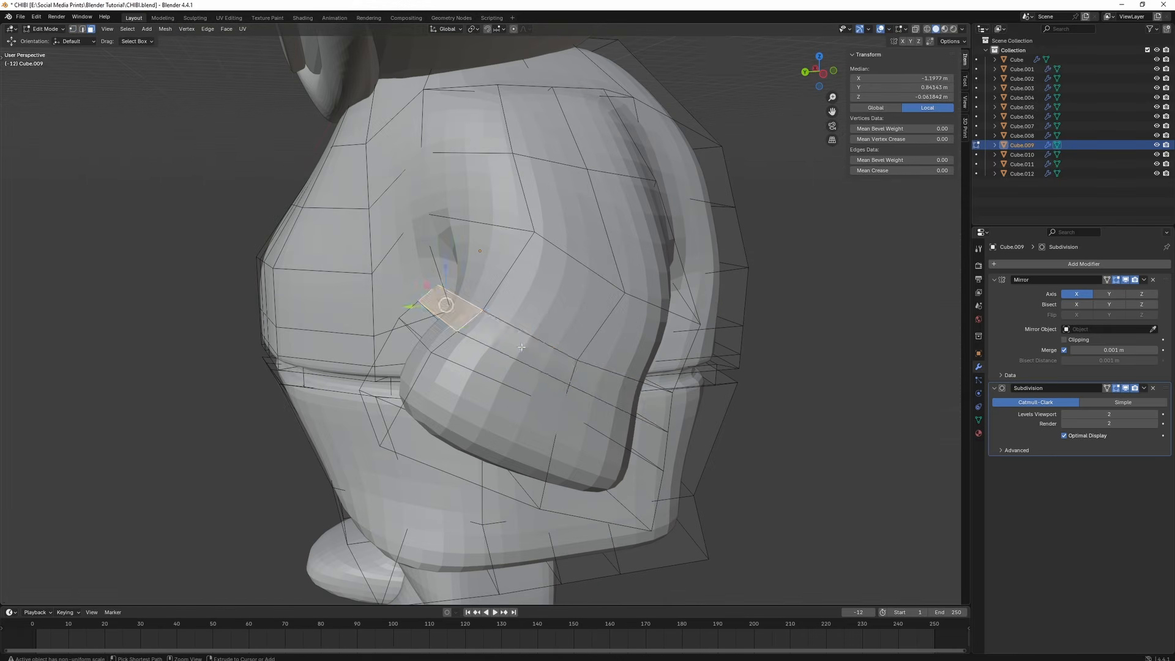
- Select the ring of faces around the forearm, extrude it and scale it inward to about 0.59 with Z locked
ctrl+click(670, 375)
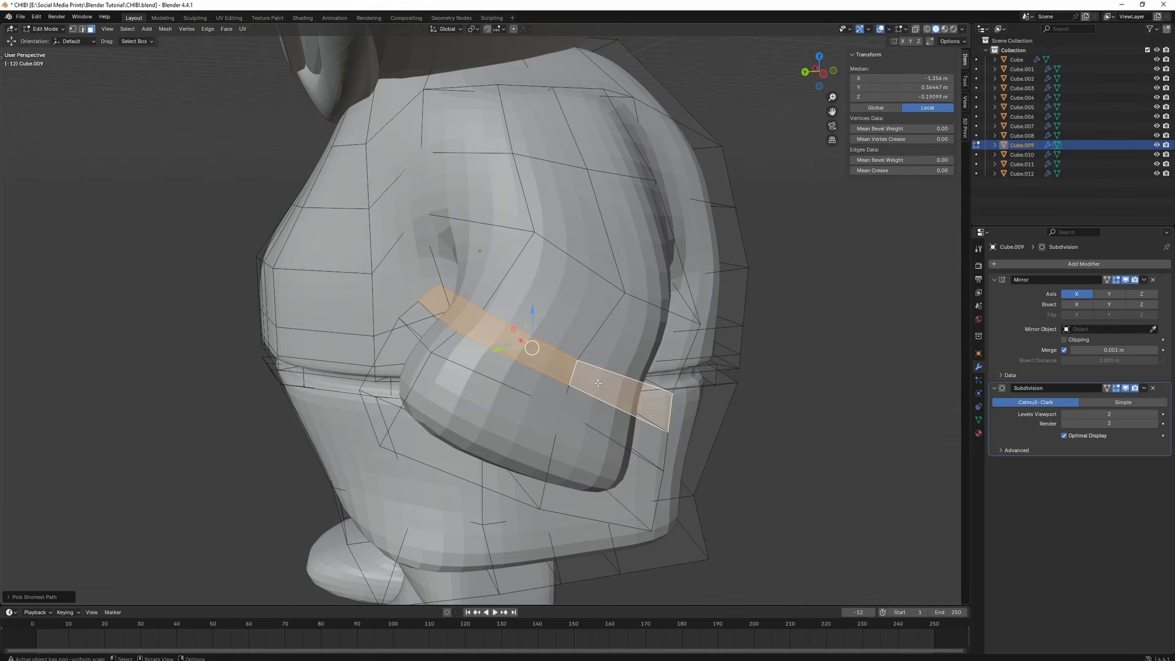
middle_drag(670, 375, 450, 365)
ctrl+click(292, 347)
middle_drag(293, 348, 404, 352)
scroll(514, 349, up, 3)
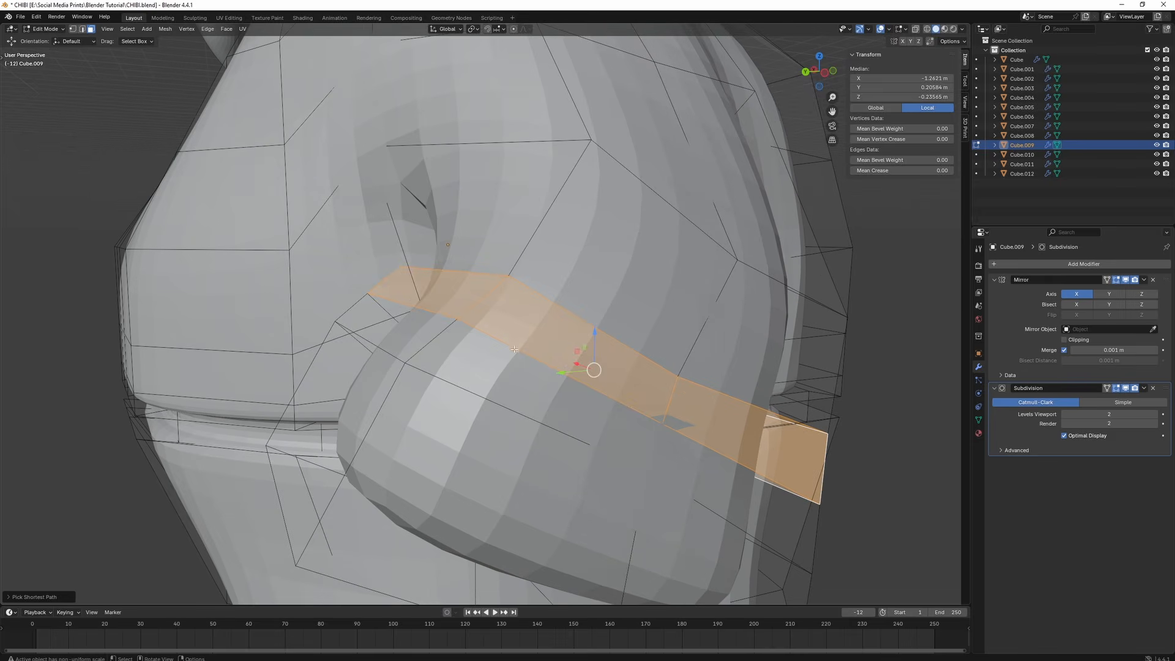
key(e)
key(shift+z)
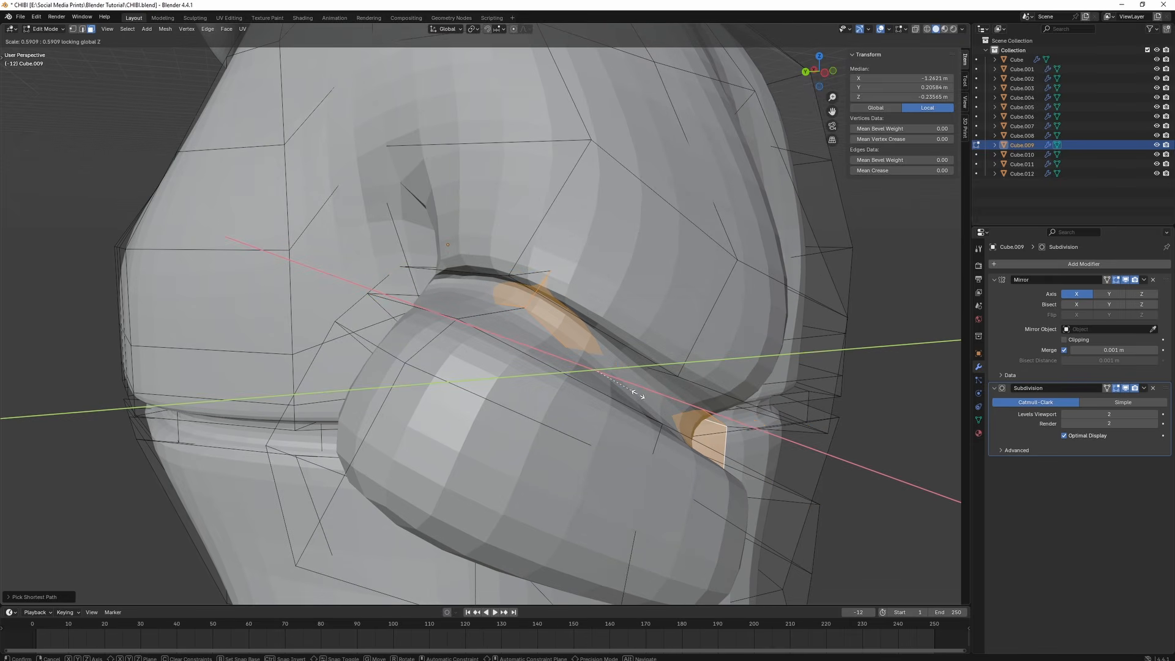
click(638, 395)
middle_drag(639, 395, 619, 387)
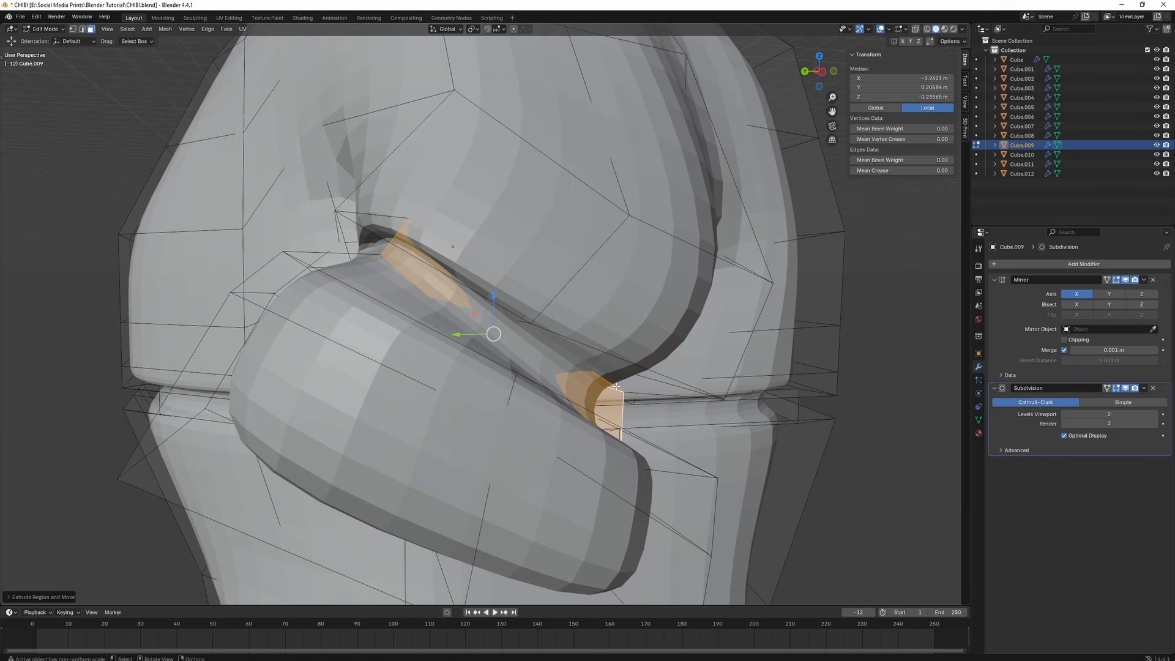
- Scale the forearm groove's faces to about 0.68 along Z and return to Object Mode
key(s)
key(z)
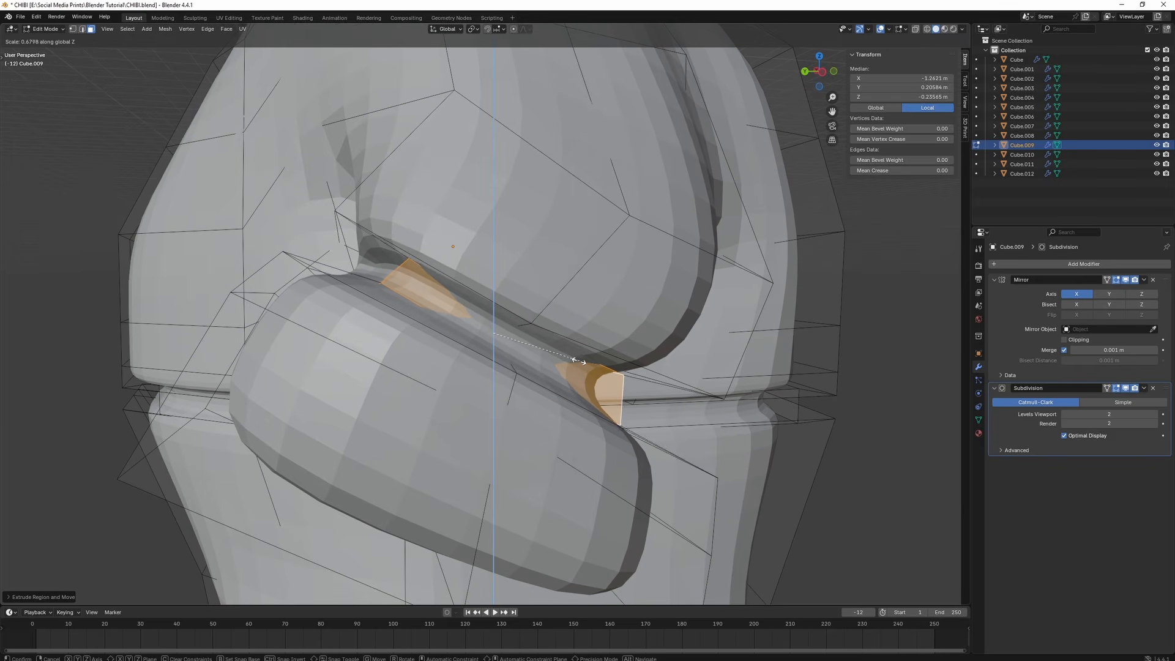
click(577, 361)
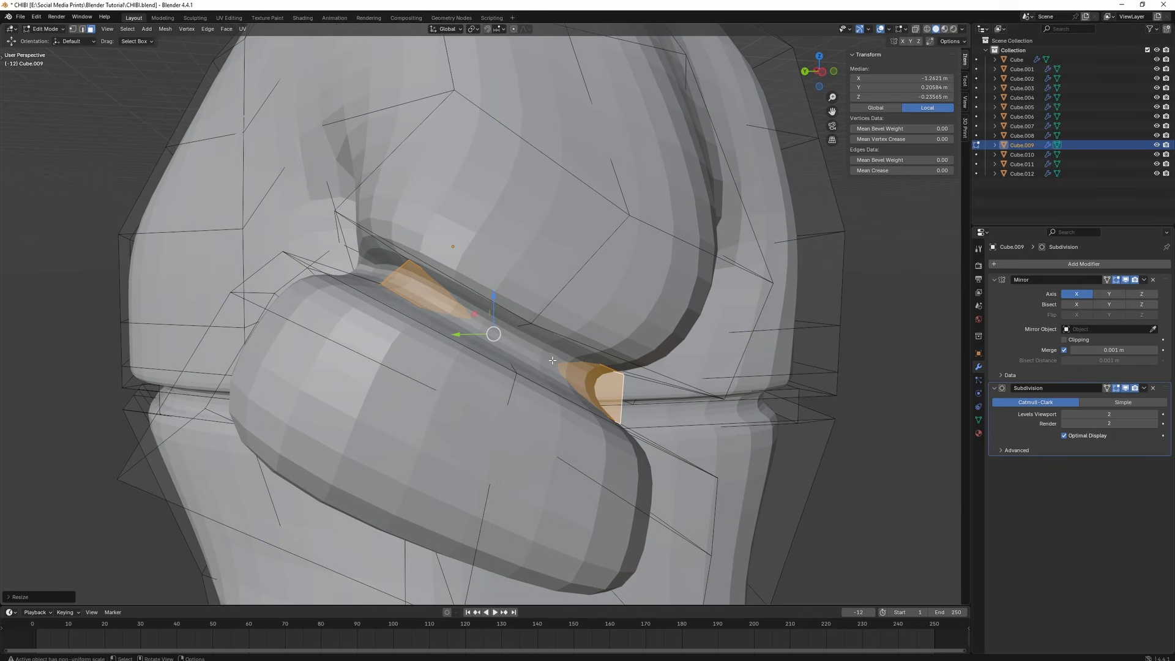
middle_drag(578, 361, 570, 363)
middle_drag(213, 132, 65, 56)
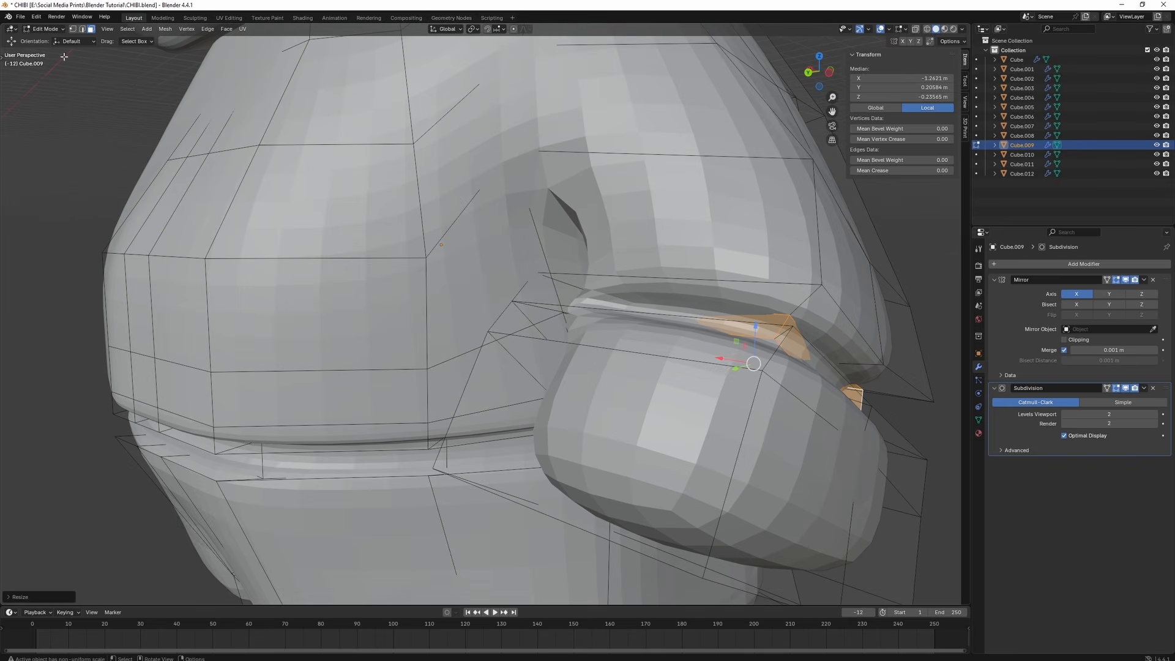
click(73, 29)
middle_drag(428, 270, 483, 288)
key(Tab)
scroll(527, 320, down, 5)
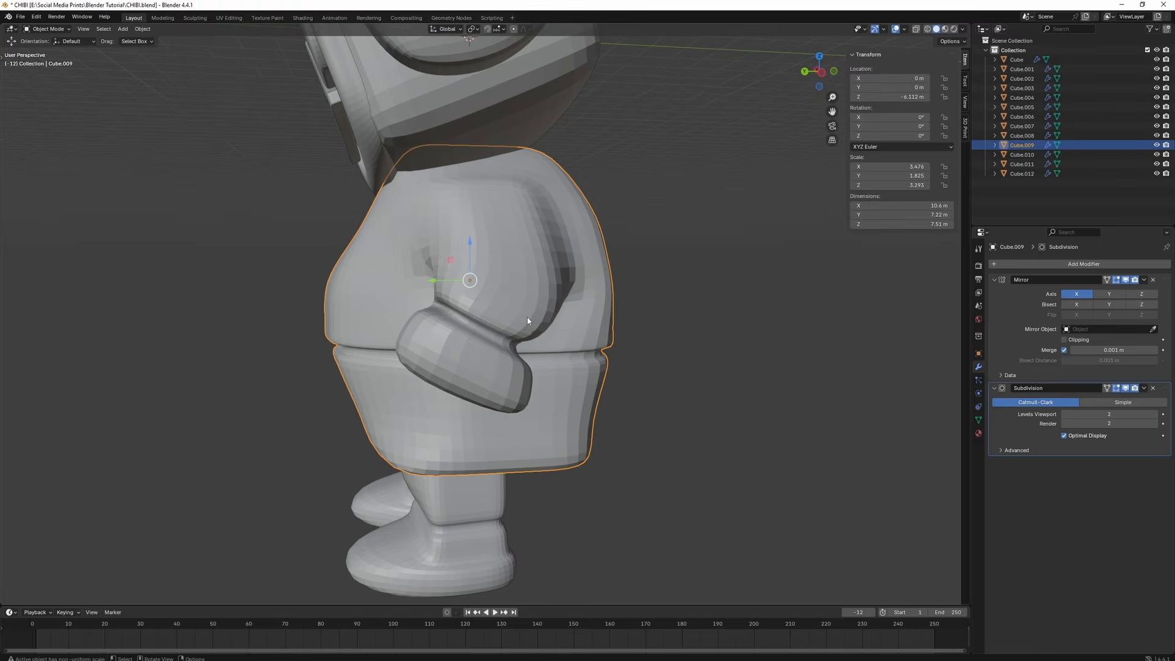
middle_drag(527, 320, 514, 328)
- In Edit Mode, select the three vertices down the forearm's rear edge below the groove, with X-ray display on
key(Tab)
scroll(514, 328, up, 3)
middle_drag(476, 395, 447, 400)
click(431, 392)
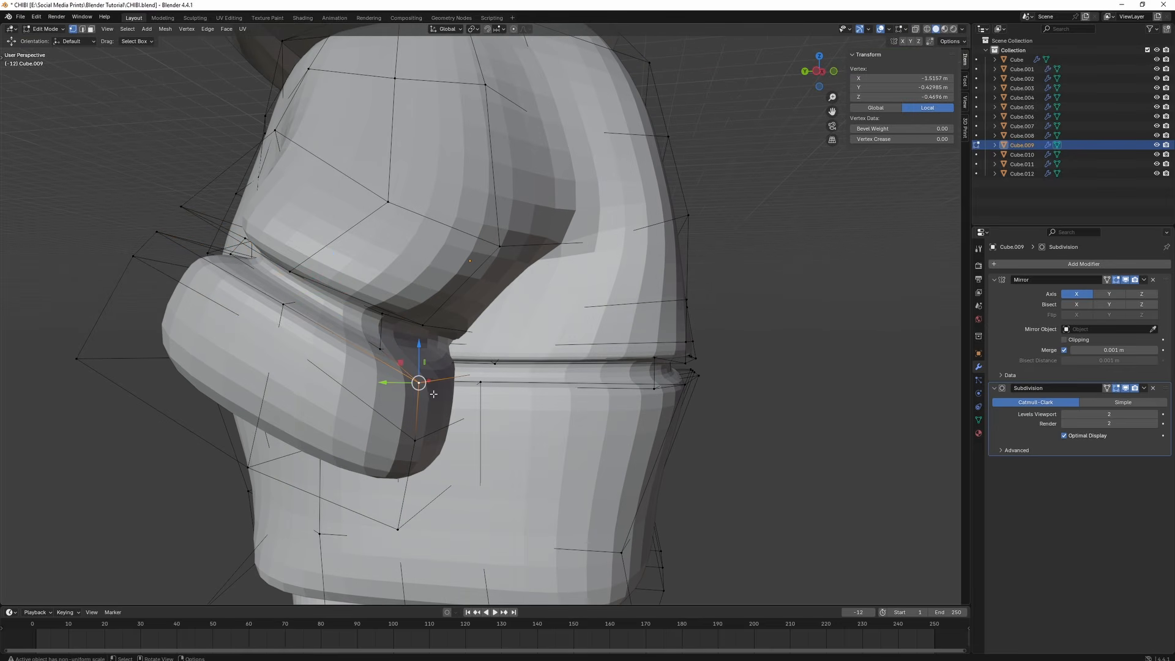
shift+click(415, 439)
shift+click(398, 528)
key(alt+z)
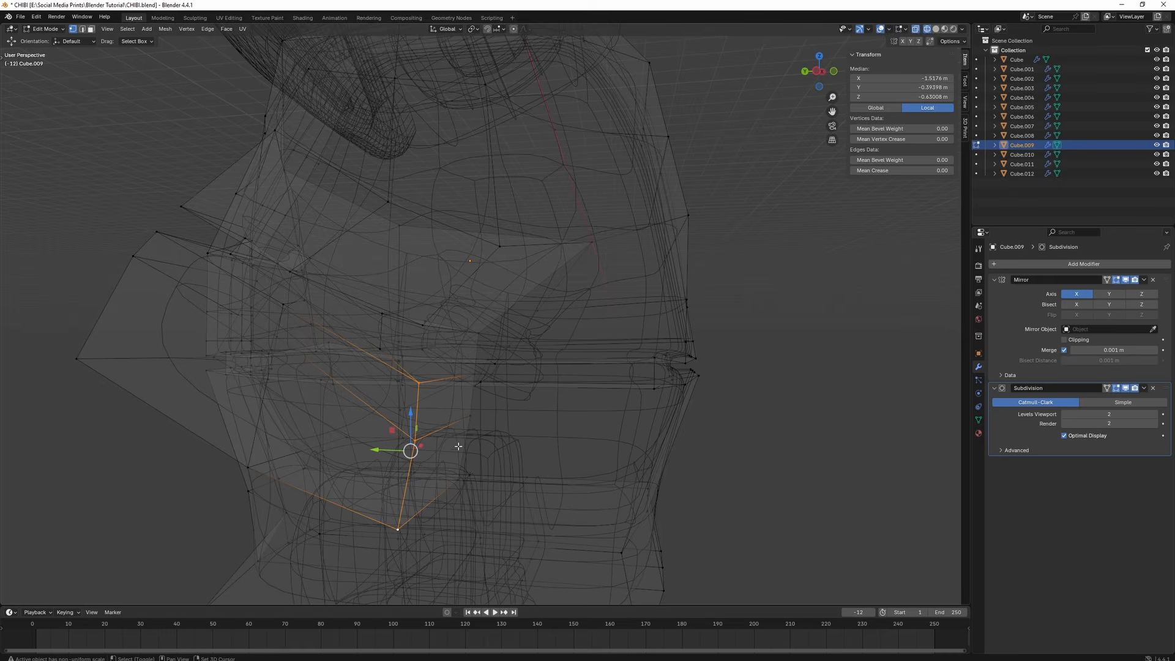
key(f)
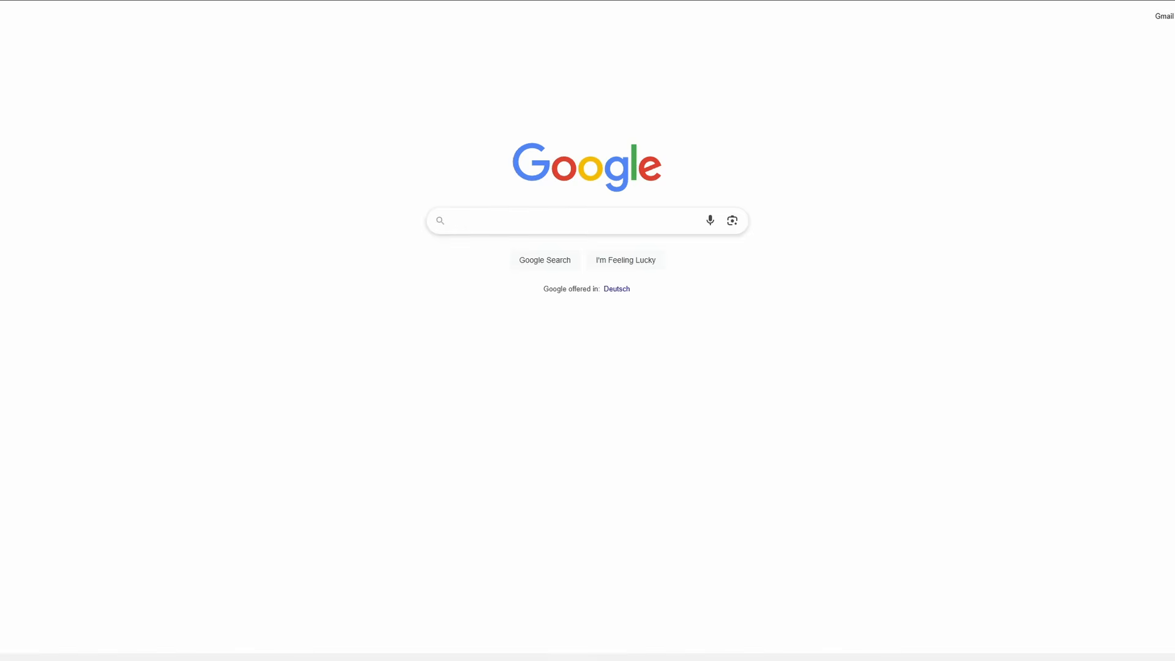
- In a web browser, search Google Images for "lightning bolt" and apply a size filter to the results
text(lightning bolt)
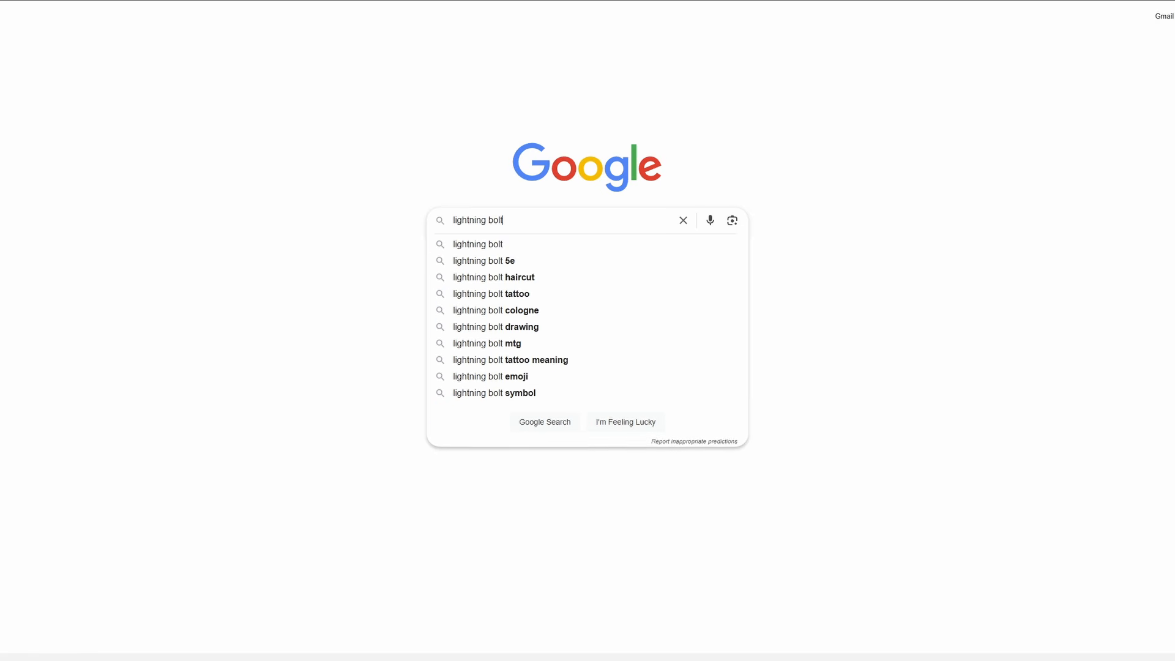
key(Return)
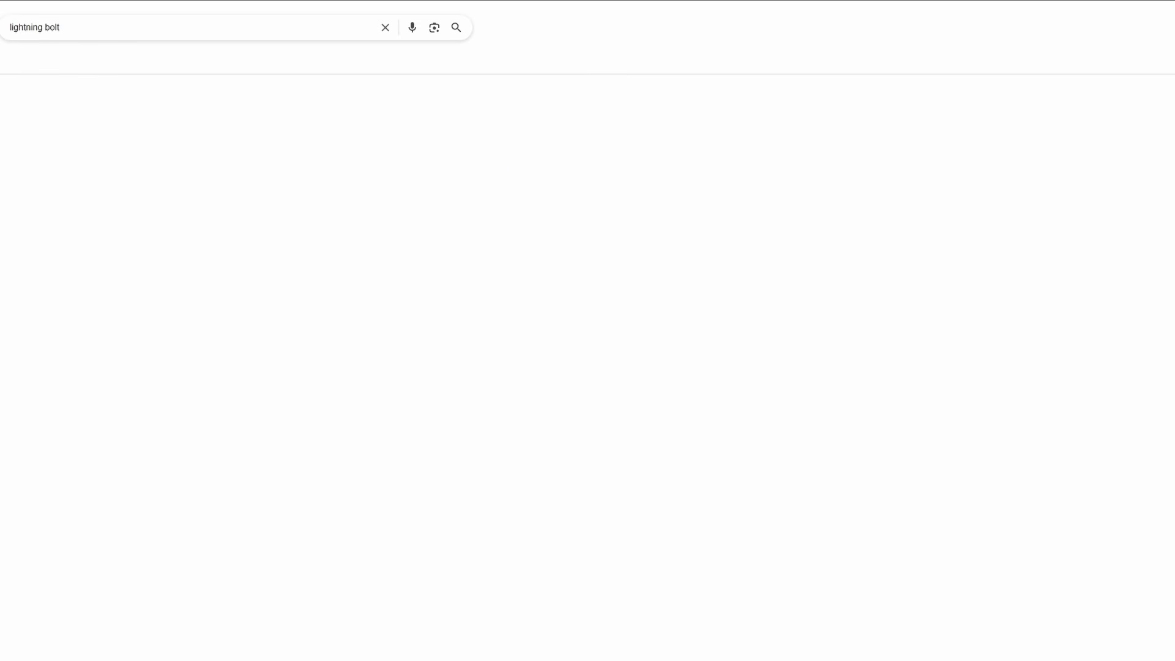
click(42, 62)
click(364, 62)
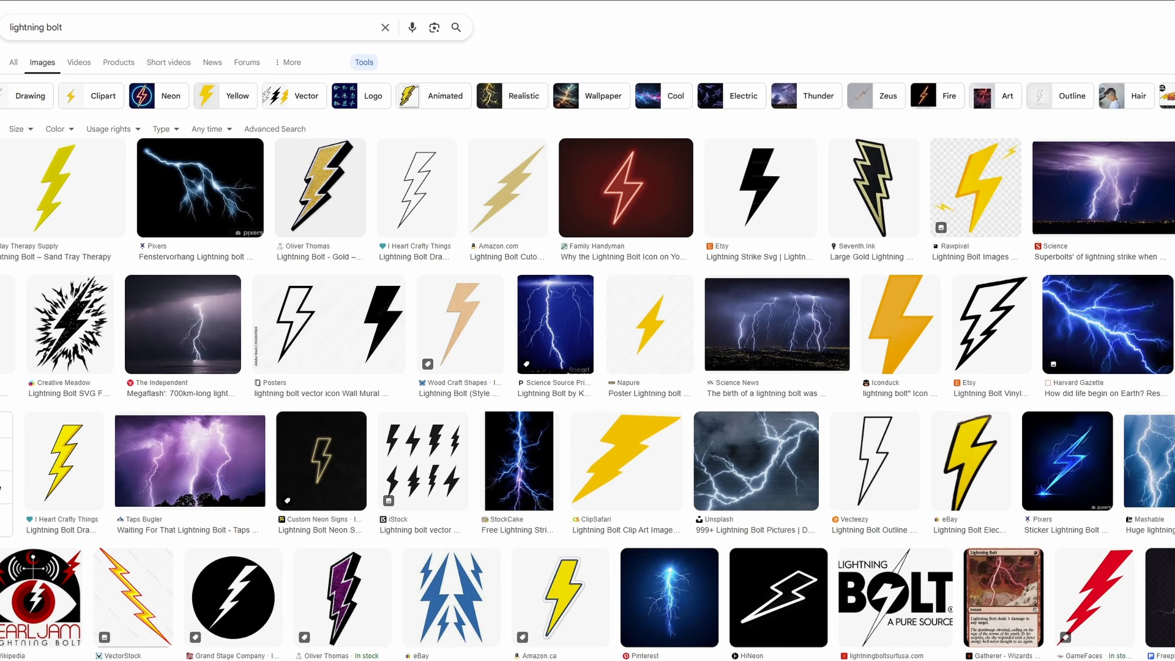
click(20, 128)
click(26, 161)
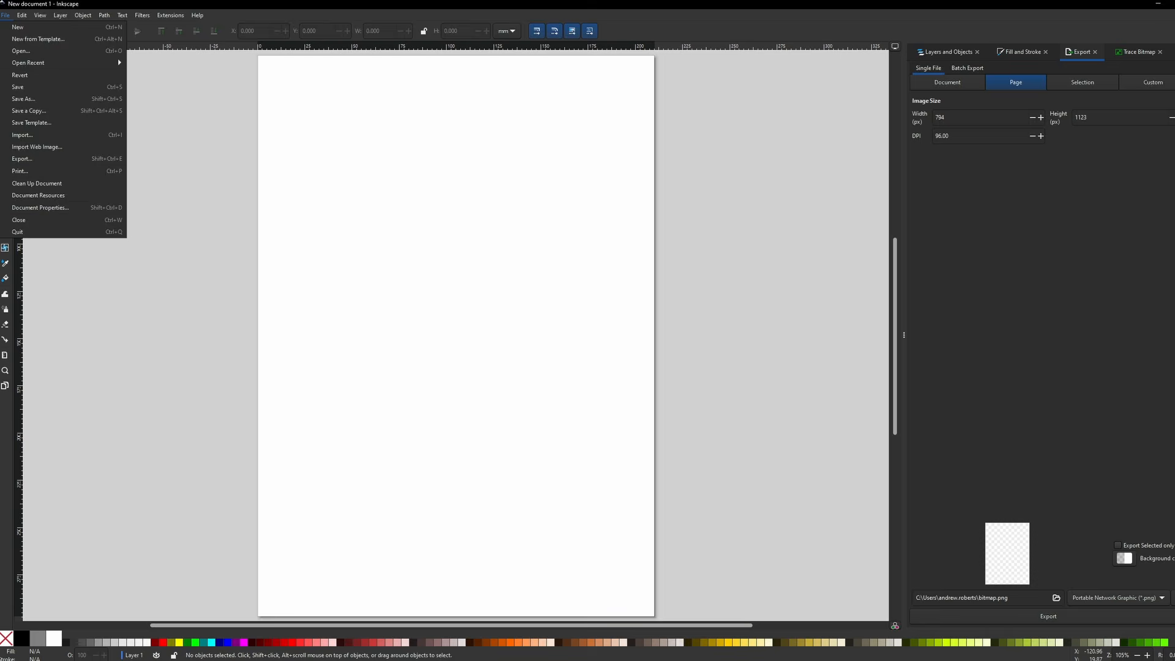
- In Inkscape, open bolt.png from the Blender Tutorial folder inside Social Media Prints, embedding the image with default import settings
key(ctrl+o)
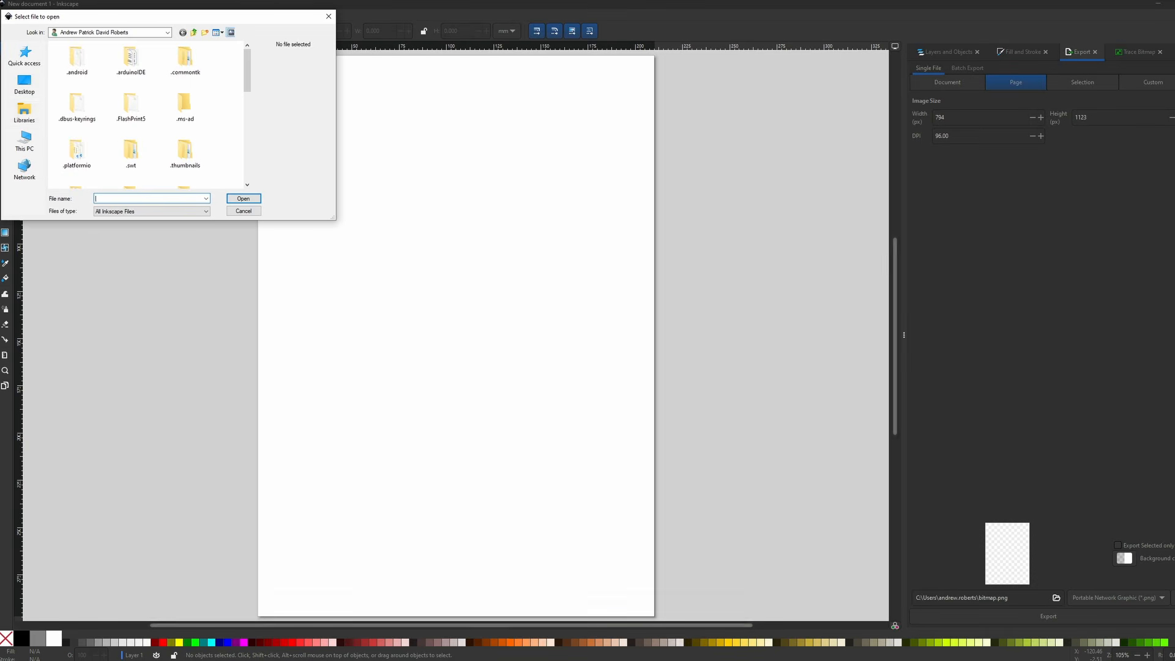
click(24, 141)
scroll(145, 115, down, 3)
double_click(102, 101)
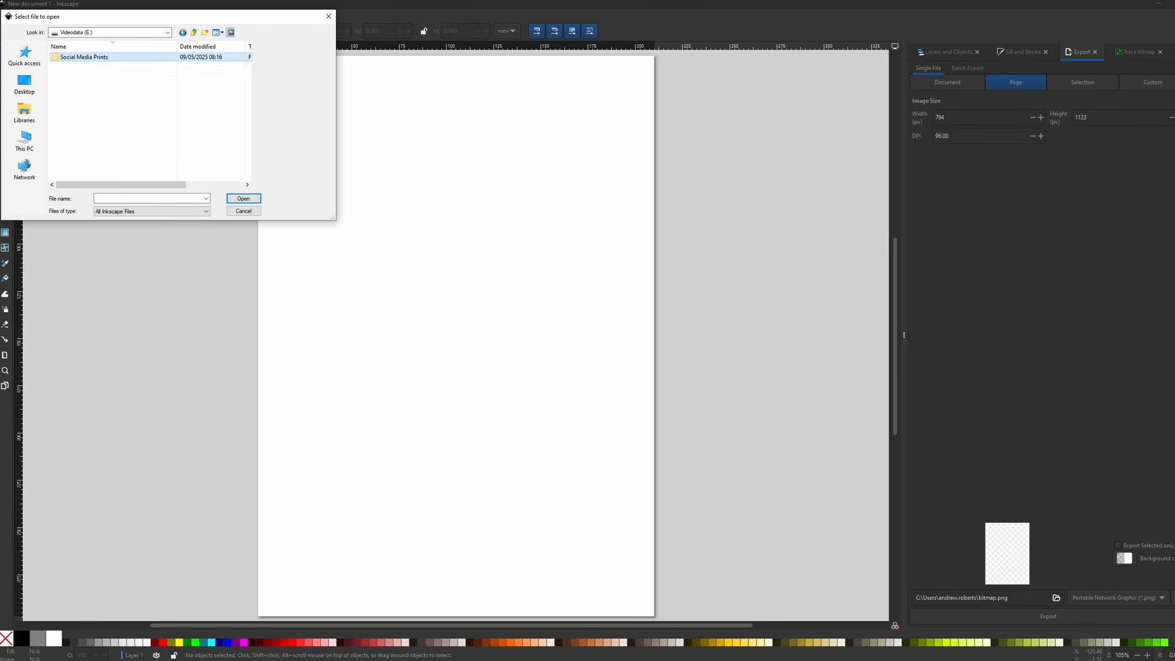
double_click(85, 58)
double_click(86, 68)
click(130, 141)
key(Return)
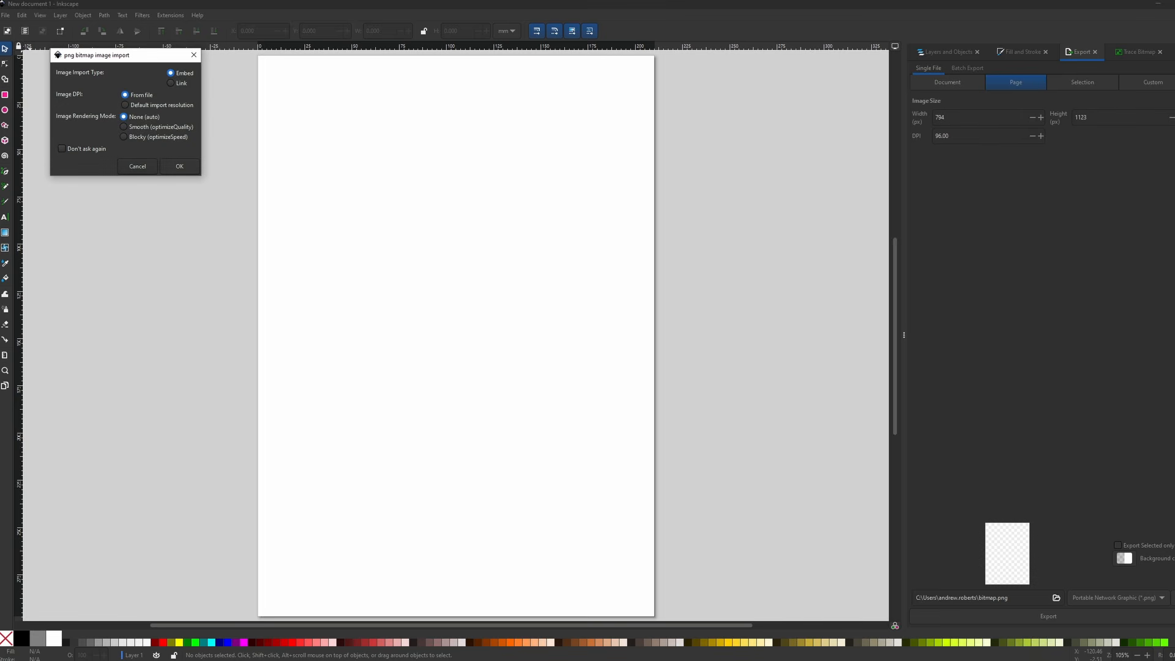
key(Return)
- Select the lightning bolt image and export it as an SVG named bolt.svg, replacing the existing file
click(461, 294)
click(1117, 598)
click(1106, 613)
click(1048, 615)
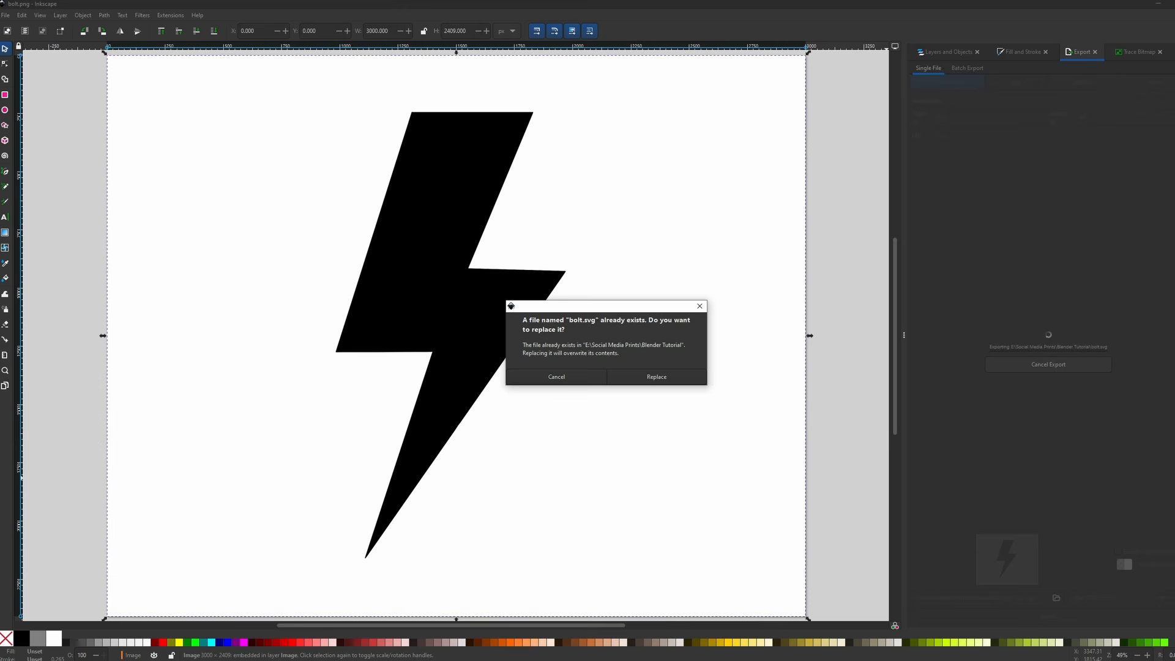
click(656, 377)
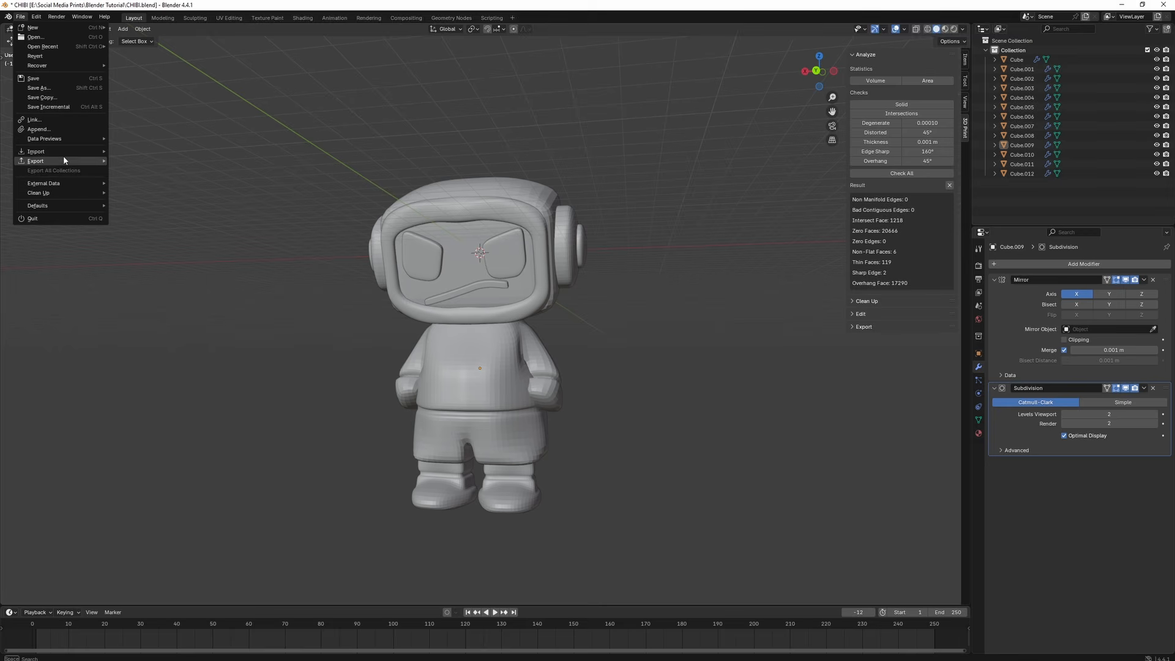
- Switch to Blender and import bolt.svg as a Scalable Vector Graphics file
mouse_move(78, 152)
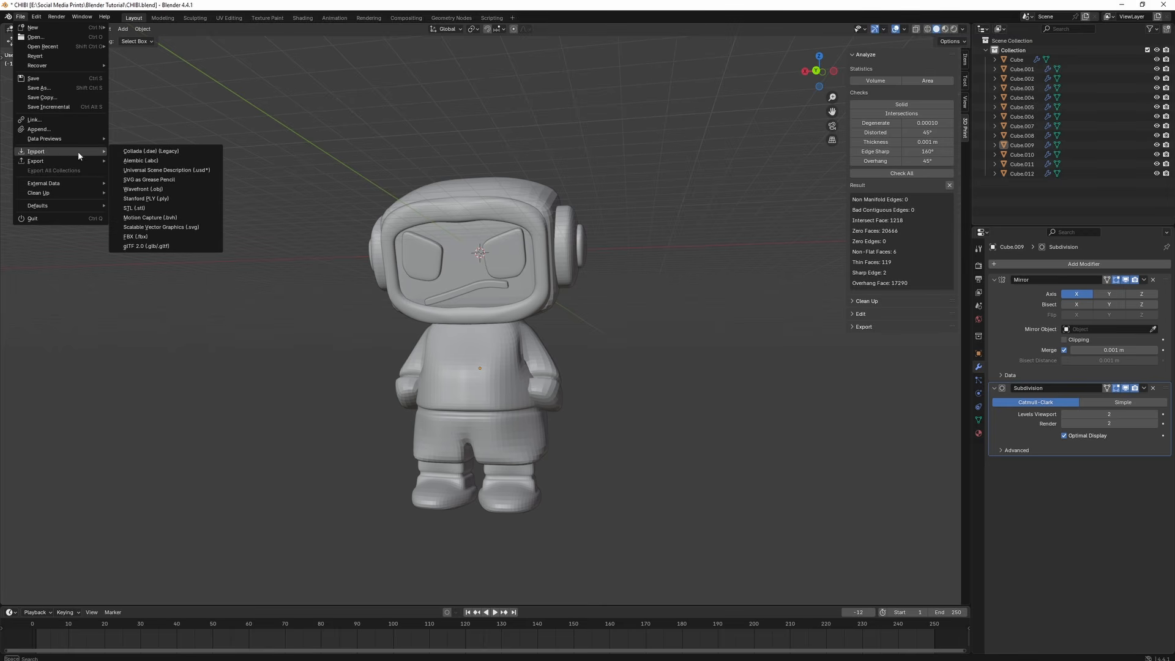
click(177, 227)
double_click(498, 233)
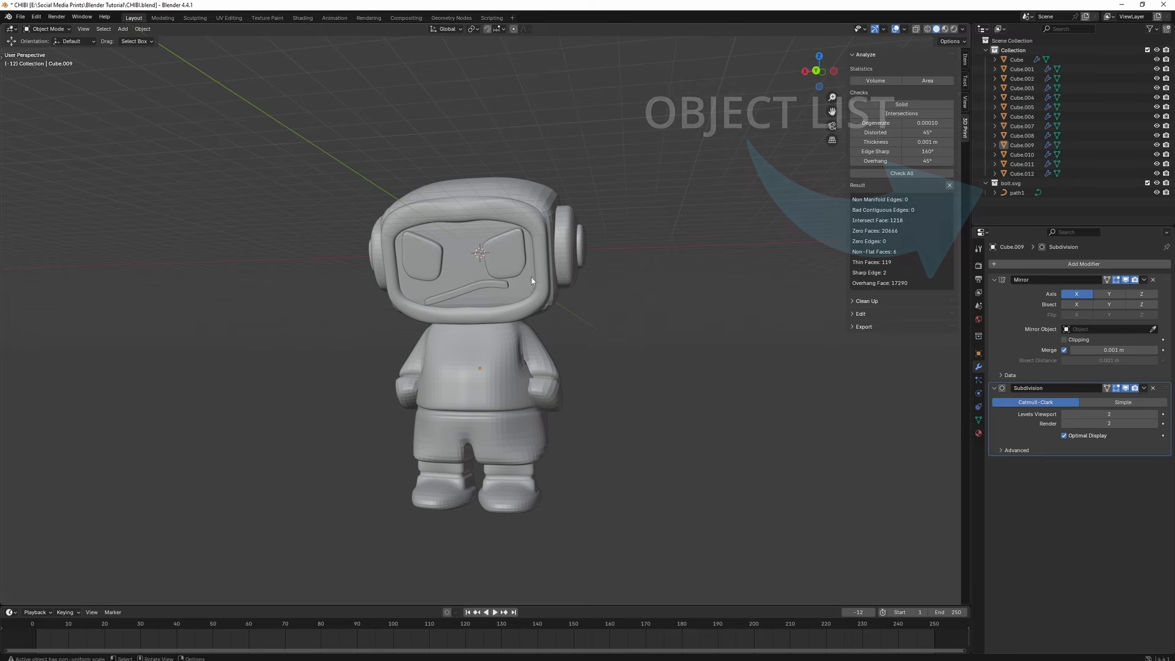
- Select the imported bolt path1 and, in wireframe display, move it out in front of the robot
click(1017, 193)
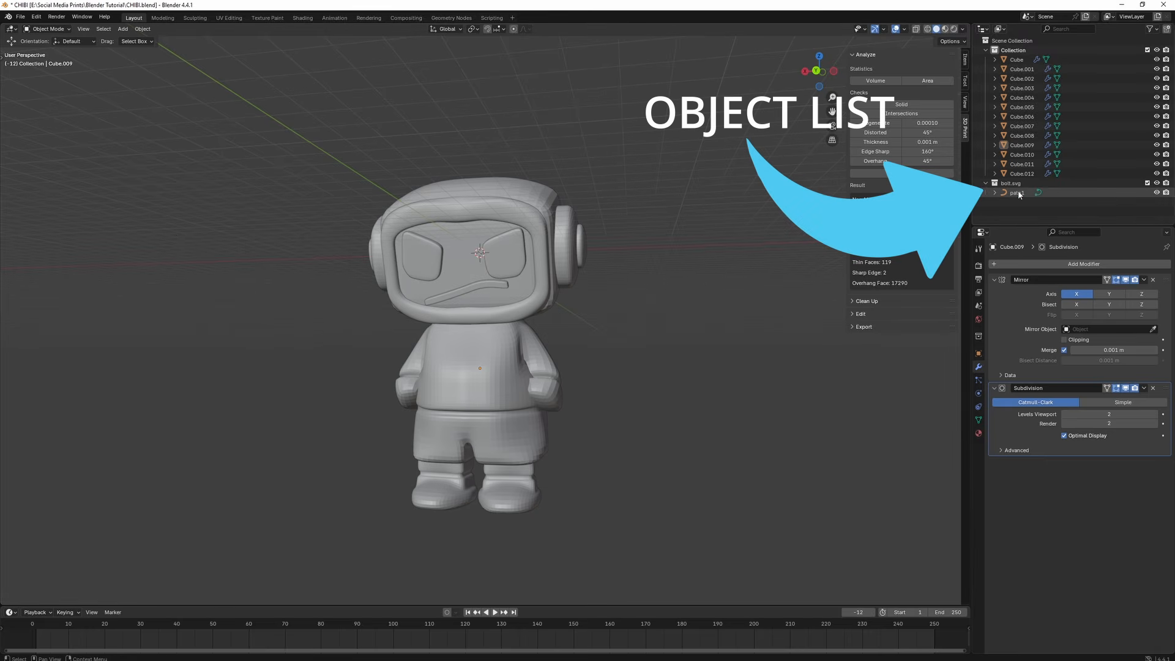
middle_drag(685, 339, 576, 352)
key(shift+z)
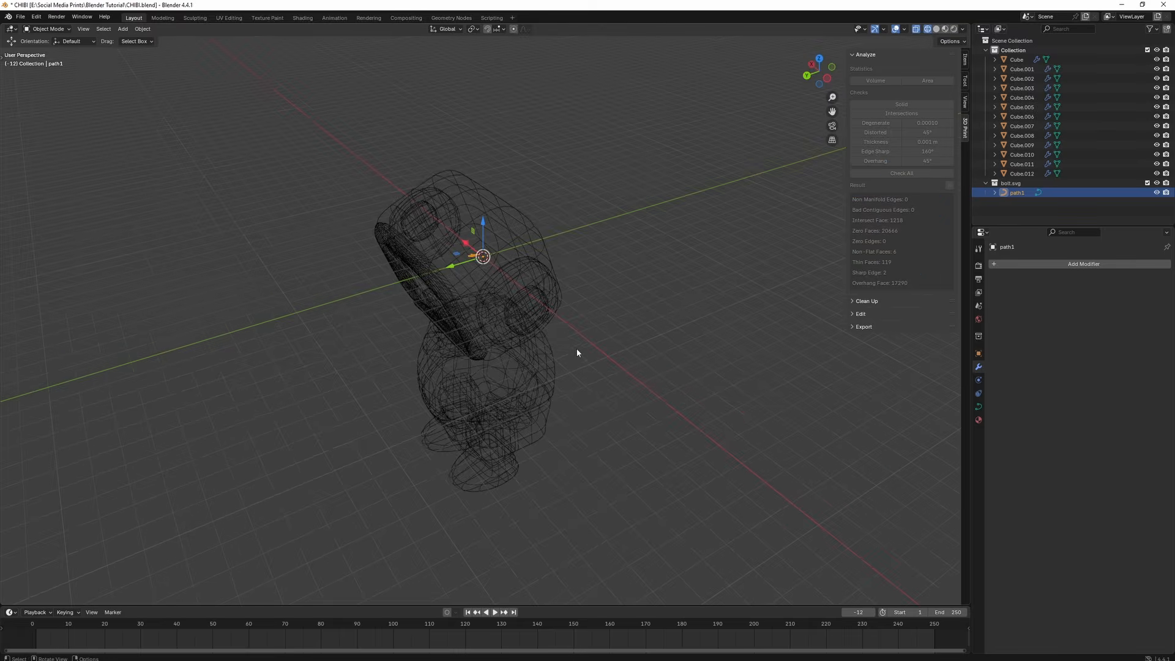
key(g)
click(314, 328)
- Return to solid display and scale the lightning bolt up to about 3.93
key(shift+z)
mouse_move(313, 328)
middle_down()
mouse_move(372, 315)
mouse_move(409, 340)
mouse_move(471, 332)
middle_up()
scroll(409, 337, up, 4)
key(s)
click(161, 118)
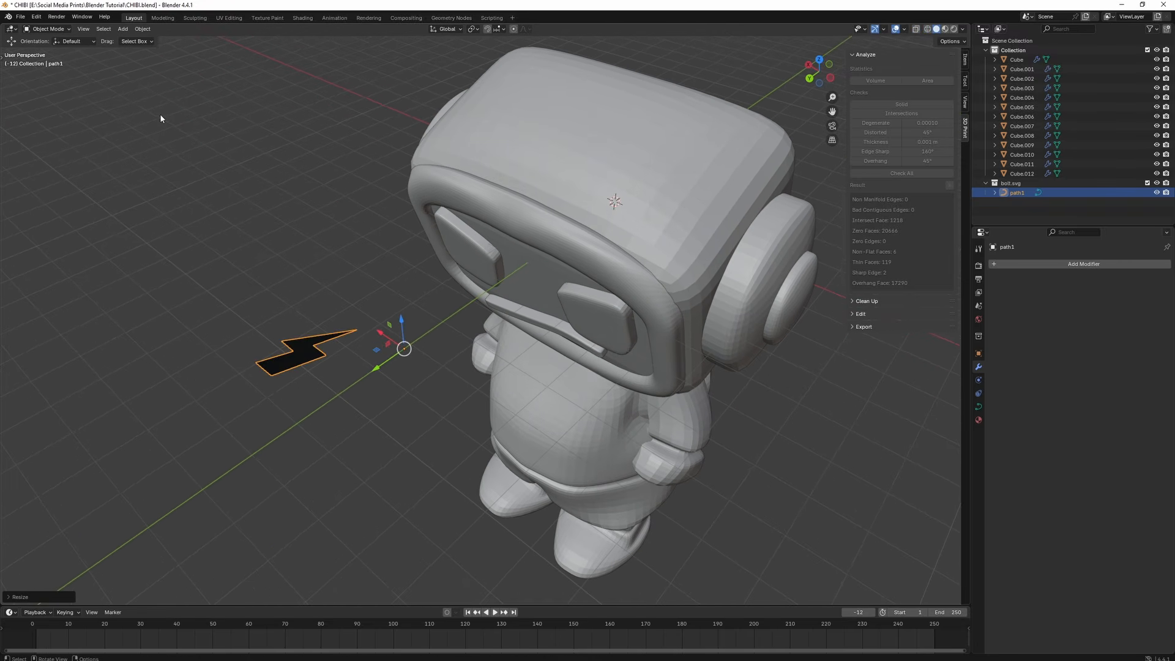
- Set the lightning bolt's origin to its center of mass (volume)
click(143, 30)
mouse_move(182, 49)
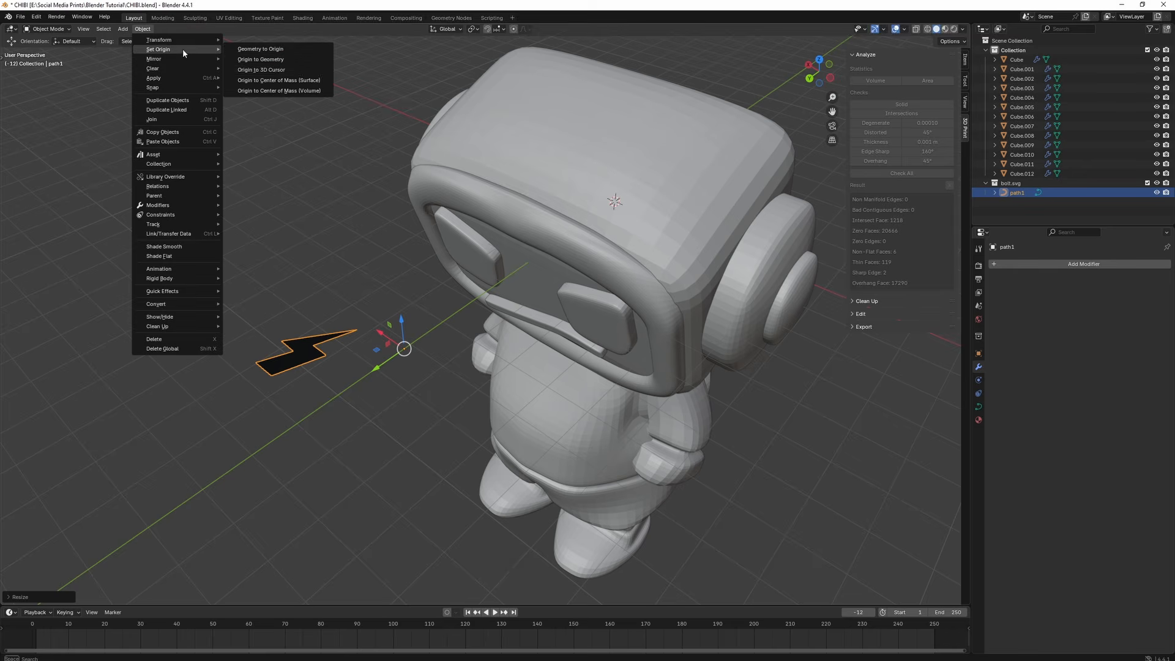
click(281, 90)
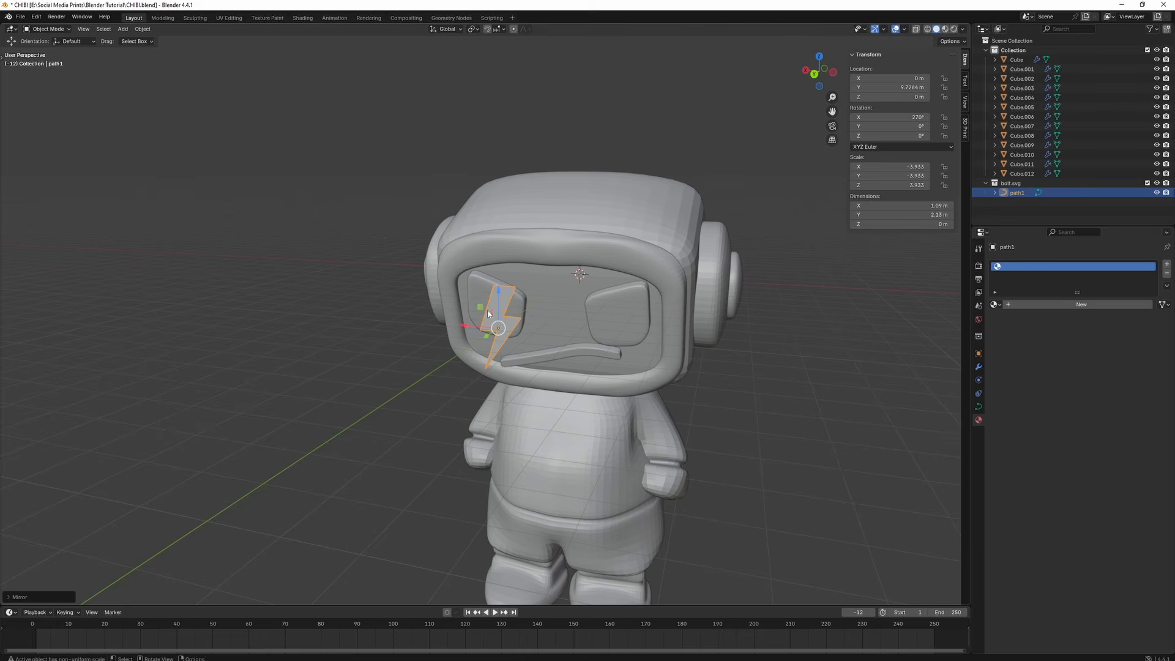
- Convert the lightning bolt curve to a mesh
right_click(494, 317)
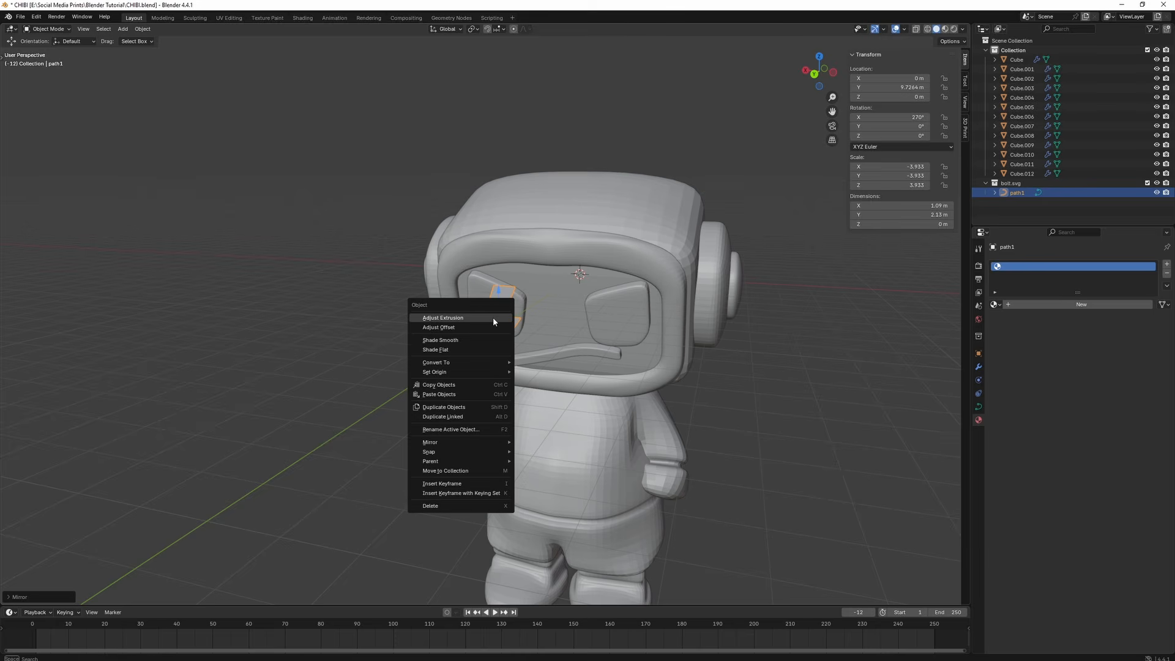
mouse_move(472, 362)
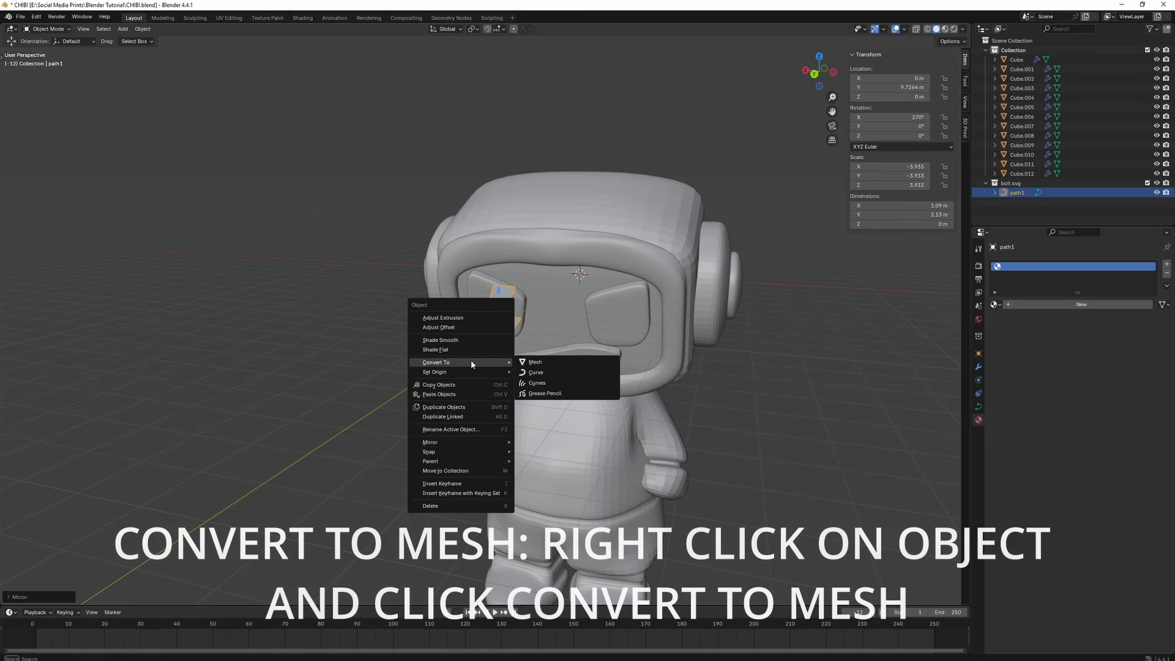
click(530, 362)
- In Edit Mode, select the whole bolt mesh, simplify it with Limited Dissolve and return to Object Mode
key(Tab)
scroll(531, 358, up, 4)
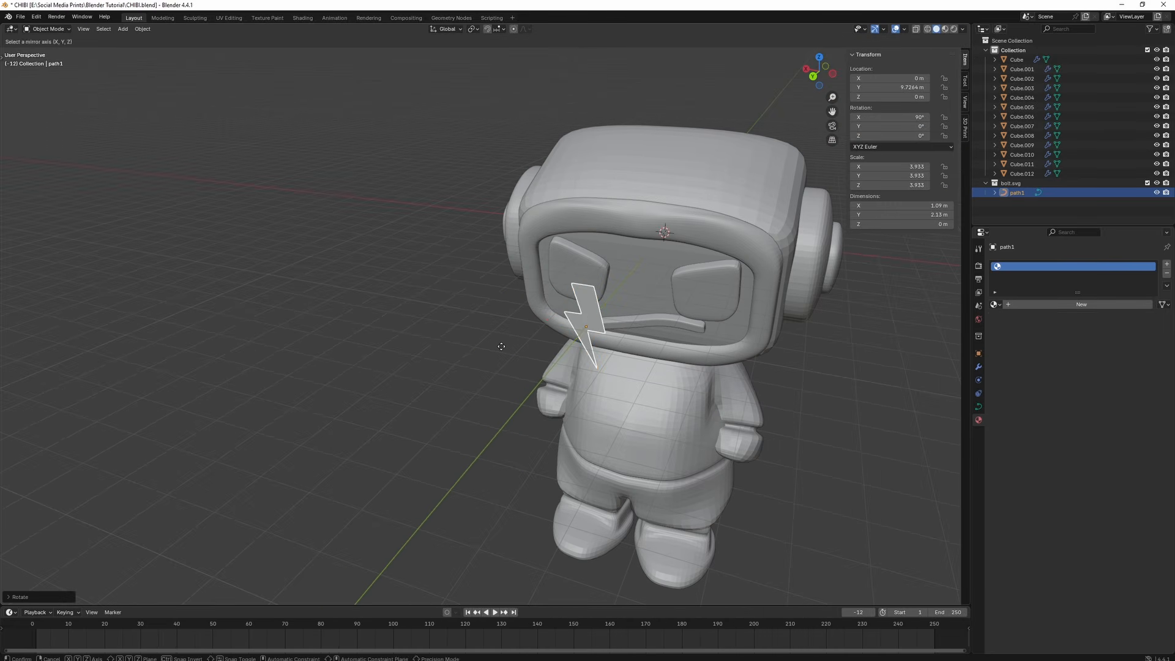
key(a)
scroll(581, 374, up, 5)
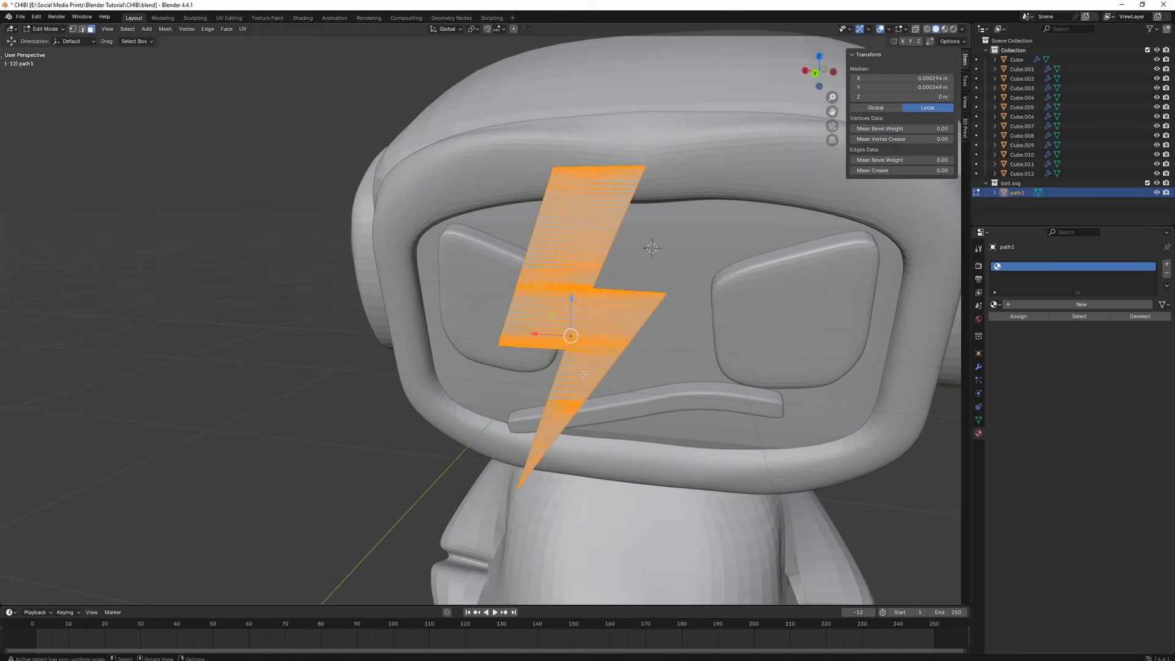
right_click(582, 374)
click(582, 374)
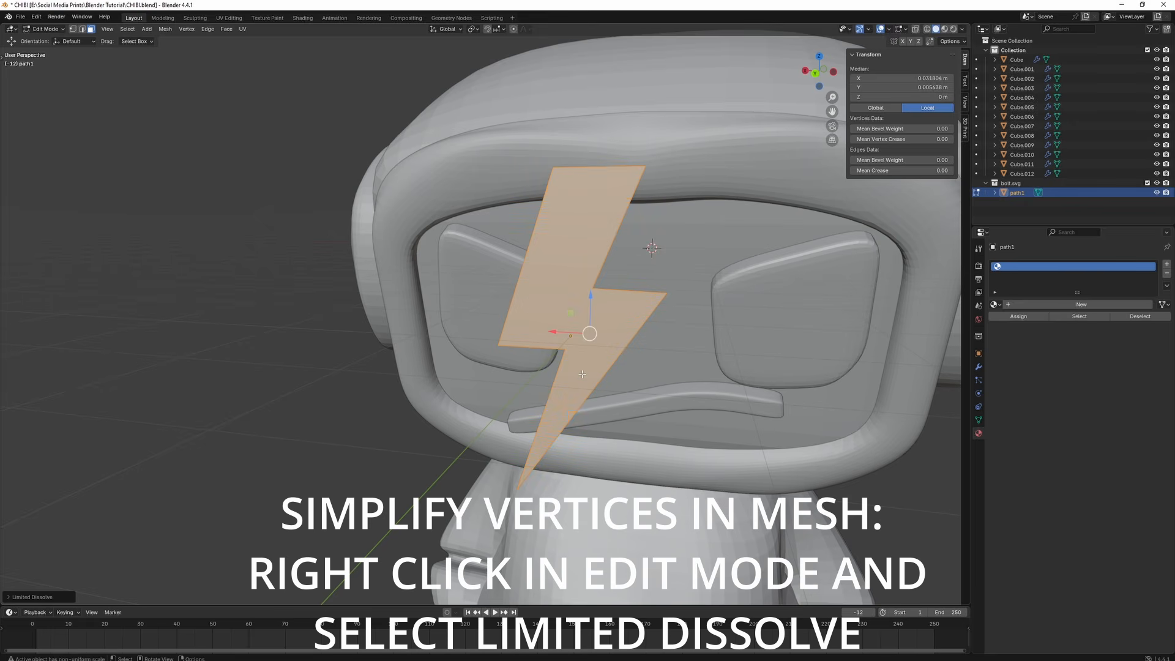
key(Tab)
scroll(579, 374, down, 5)
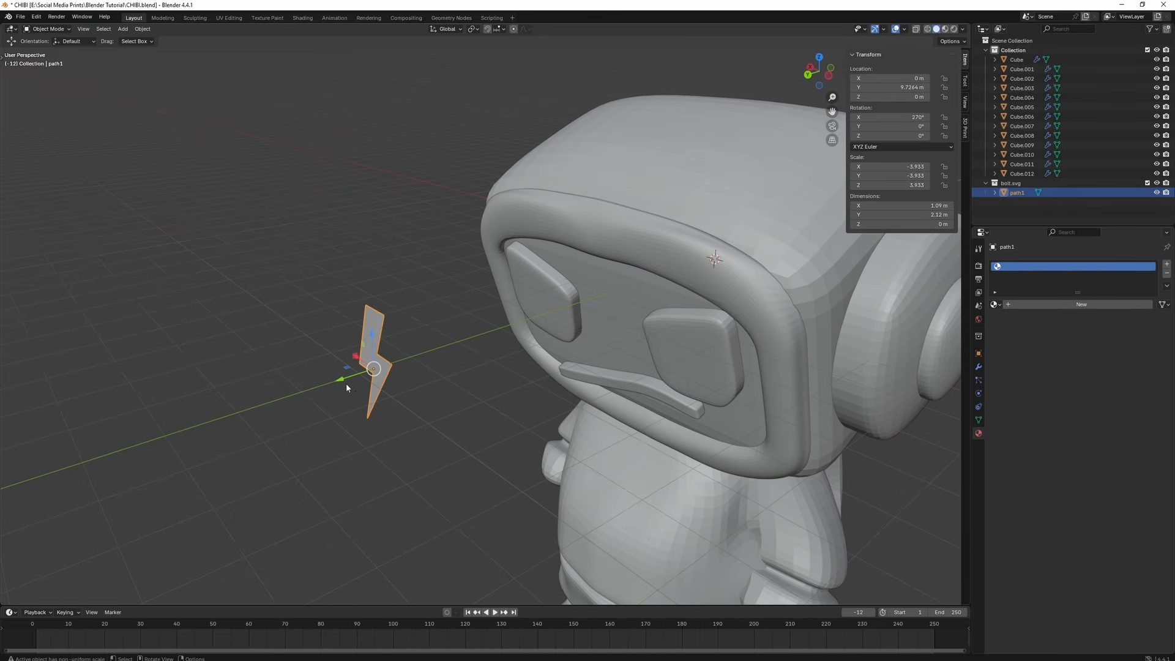
- Move the bolt along Y and Z to above the front of the robot's head, at about Y 4.8 m and Z 4.4 m
drag(346, 383, 535, 314)
middle_drag(535, 314, 564, 320)
drag(554, 276, 551, 146)
middle_drag(551, 146, 623, 215)
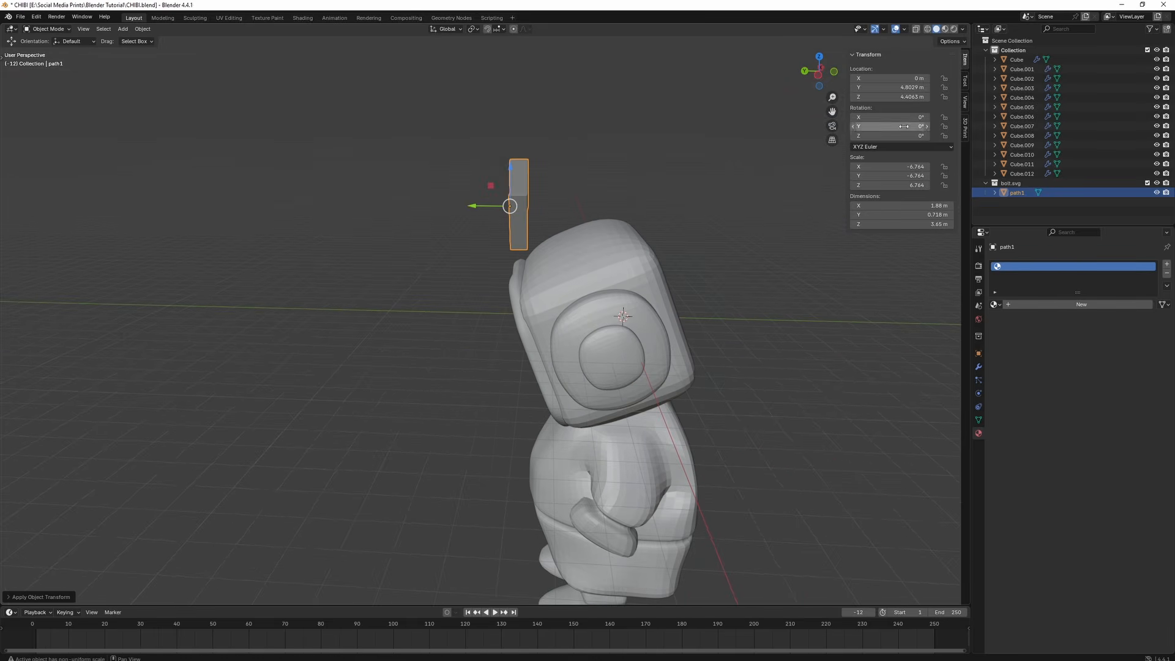
- Set the bolt's X rotation to -22.25° and shift it along Y over the top of the head
text(-22.25)
key(Return)
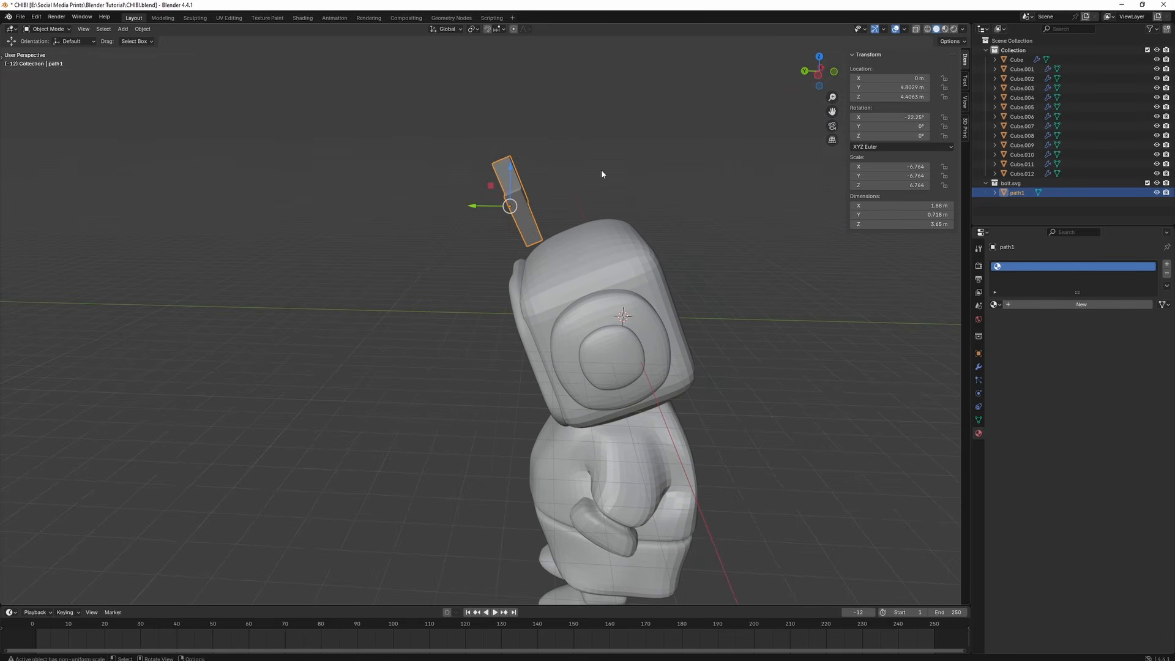
middle_drag(601, 170, 501, 223)
drag(501, 223, 532, 223)
middle_drag(532, 223, 626, 179)
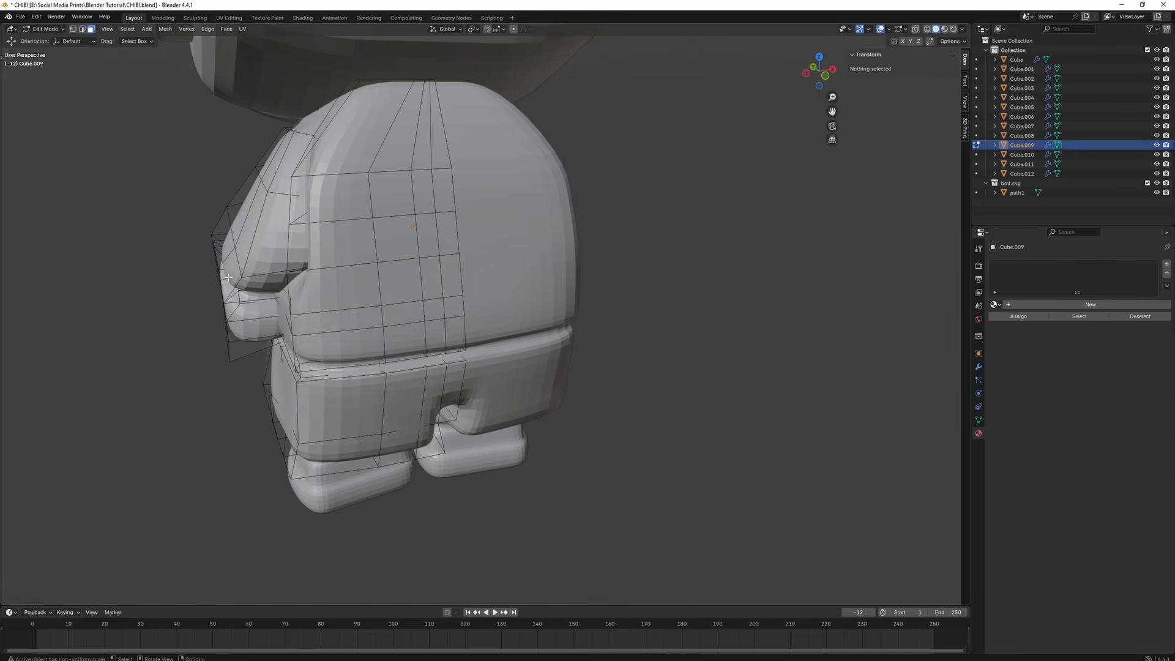
- Select the faces across the seat of the robot's trousers, shape them outward and clear the selection
click(333, 407)
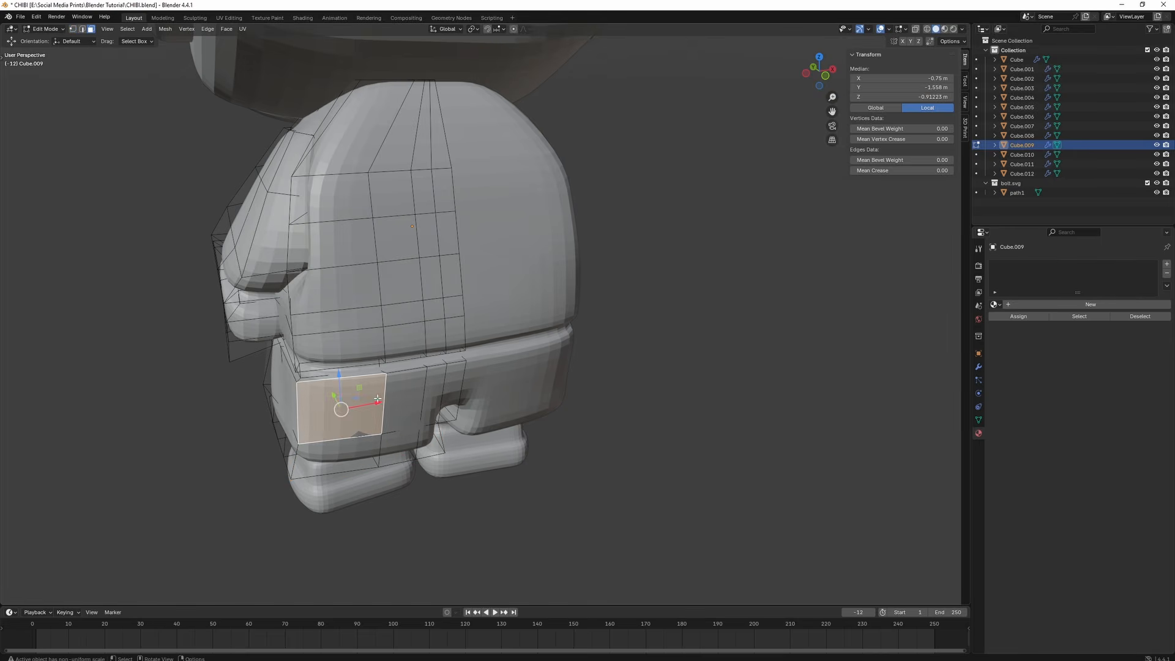
shift+click(441, 414)
scroll(441, 415, down, 3)
click(605, 451)
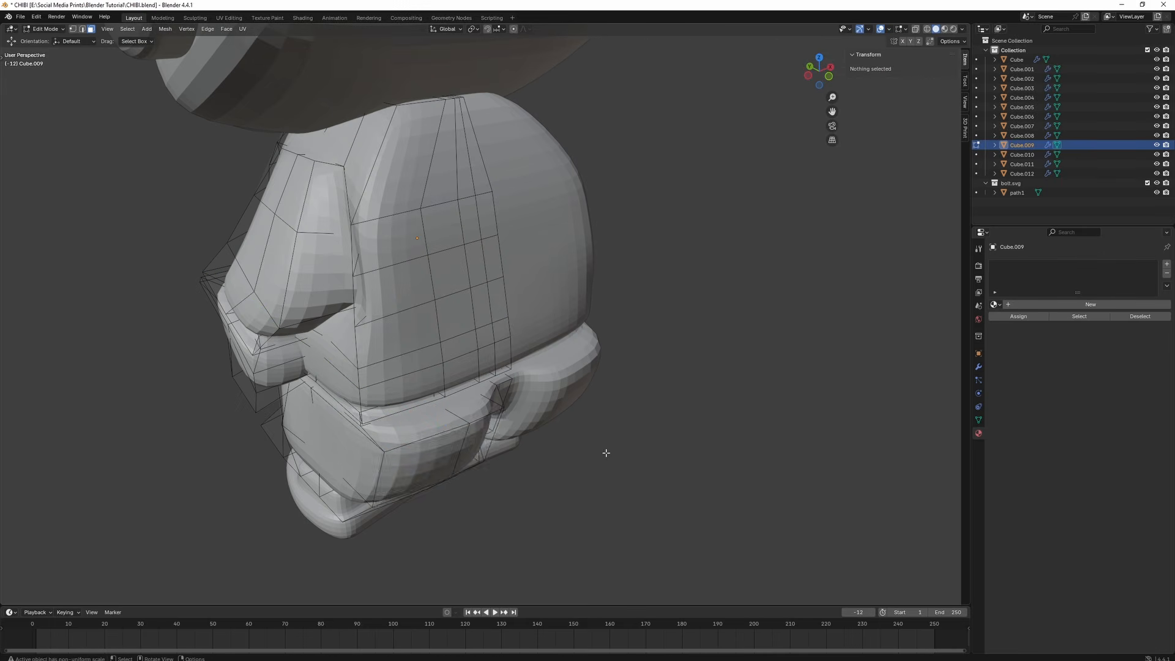
middle_drag(606, 451, 611, 426)
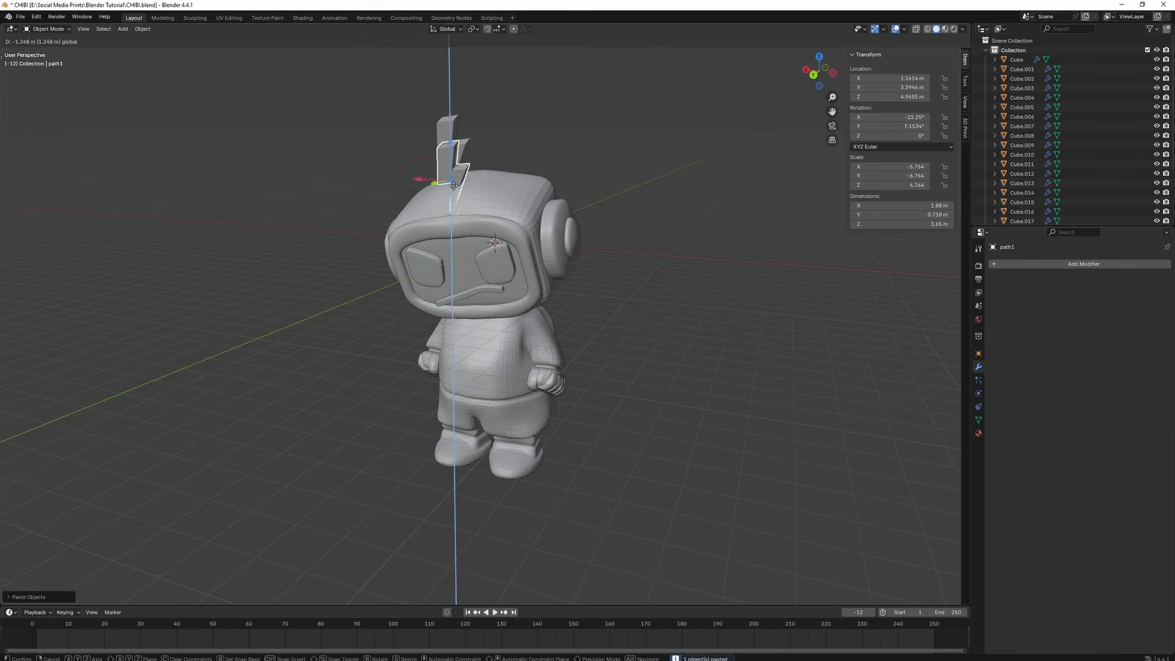
- Paste a copy of the lightning bolt and lower it along Z to the robot's chest, at about Z -6.58 m
key(ctrl+v)
middle_drag(477, 340, 449, 322)
scroll(448, 322, up, 1)
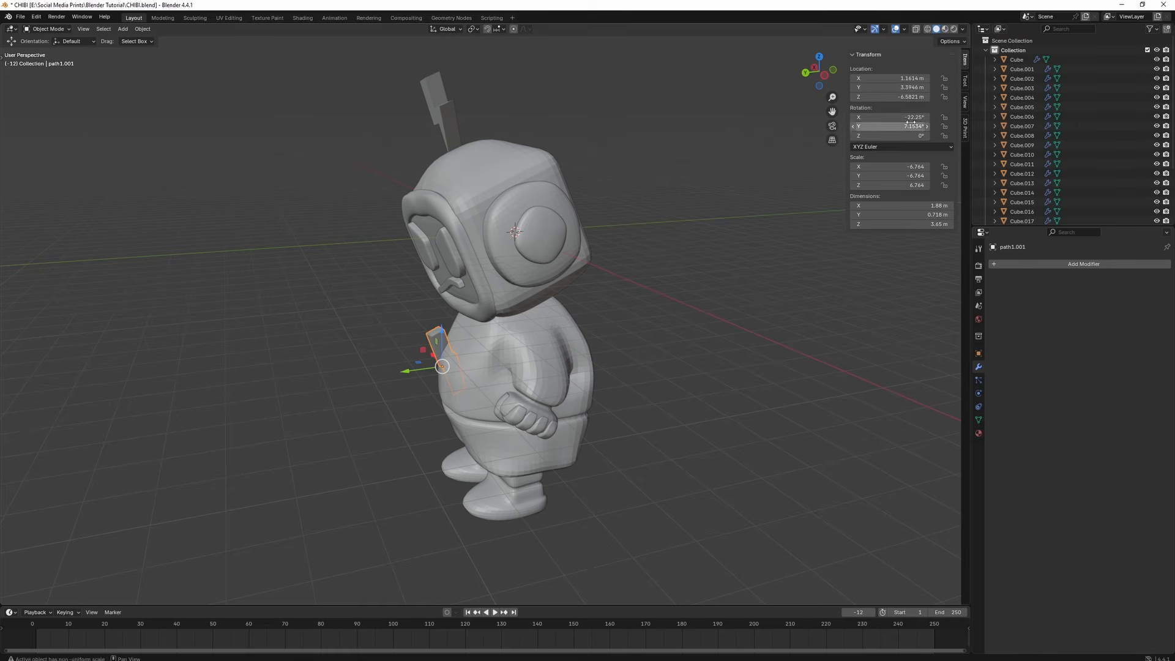
- Set the chest bolt's X and Y rotation to 0°
click(900, 117)
text(0)
key(Tab)
text(0)
key(Return)
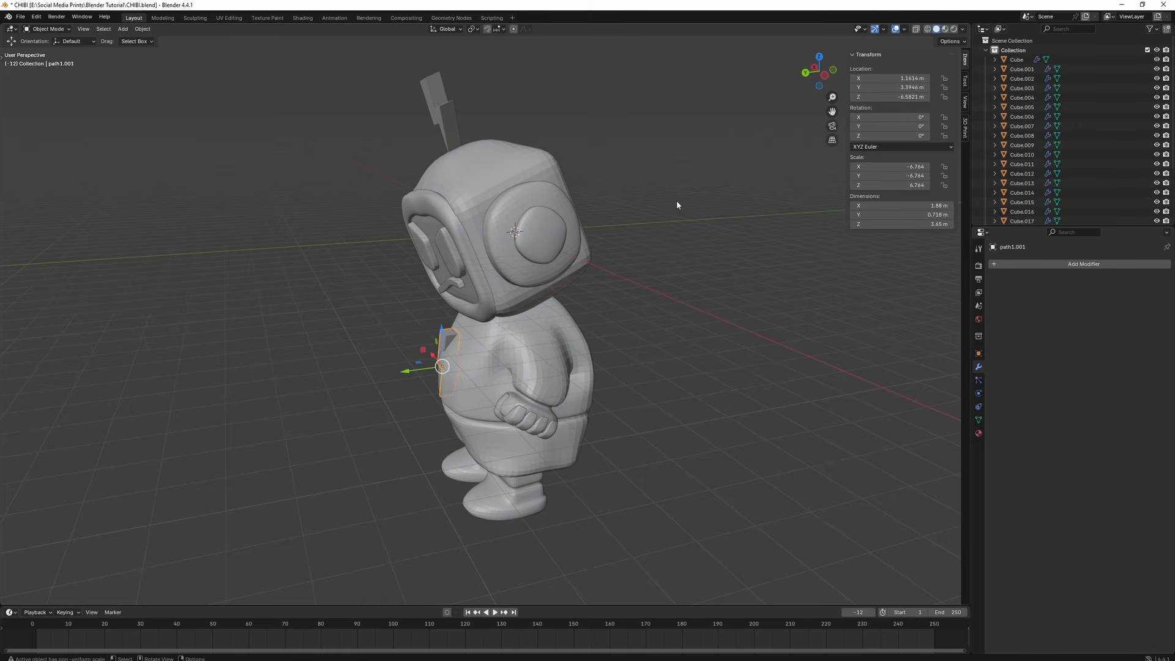
- Move the chest bolt along Y to about 5.17 m and scale it along Y to a thickness of about 0.2 m
middle_drag(574, 330, 589, 387)
key(g)
key(y)
click(623, 383)
key(s)
key(y)
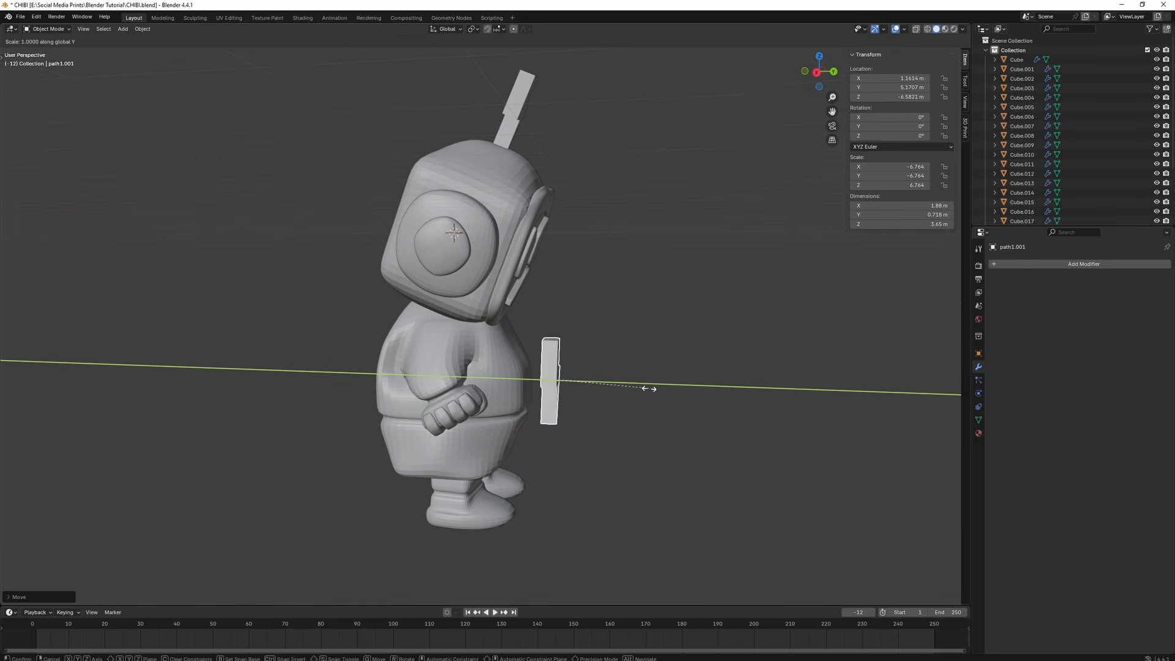
click(580, 378)
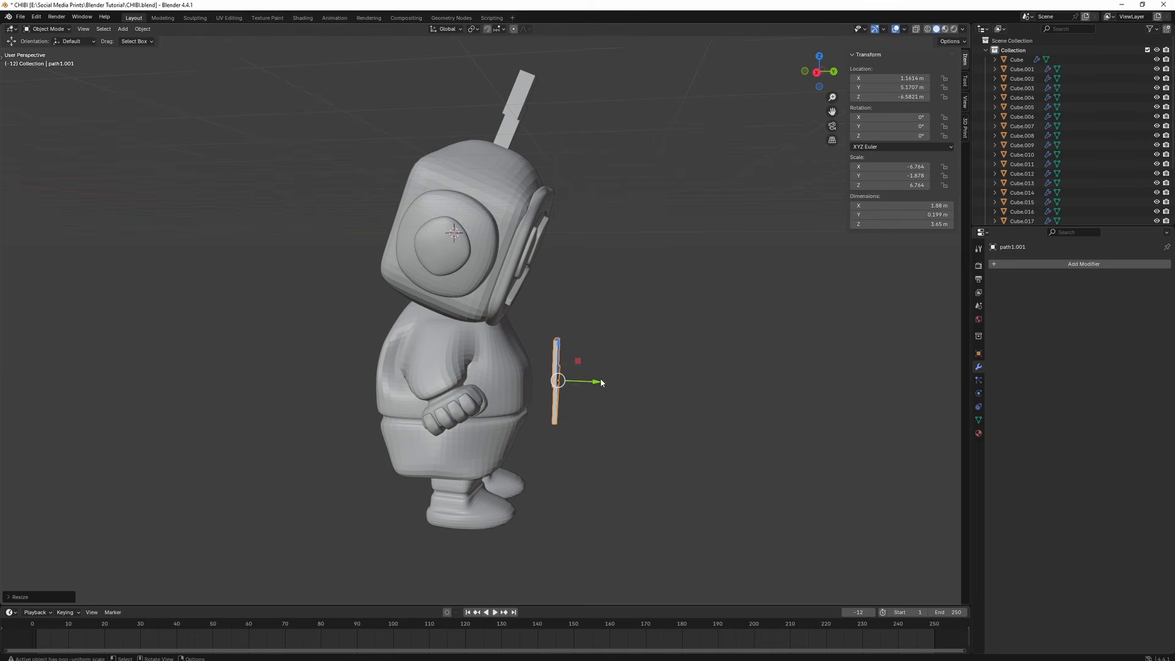
- Set the chest bolt's X and Y location to 0 m
middle_drag(580, 379, 804, 184)
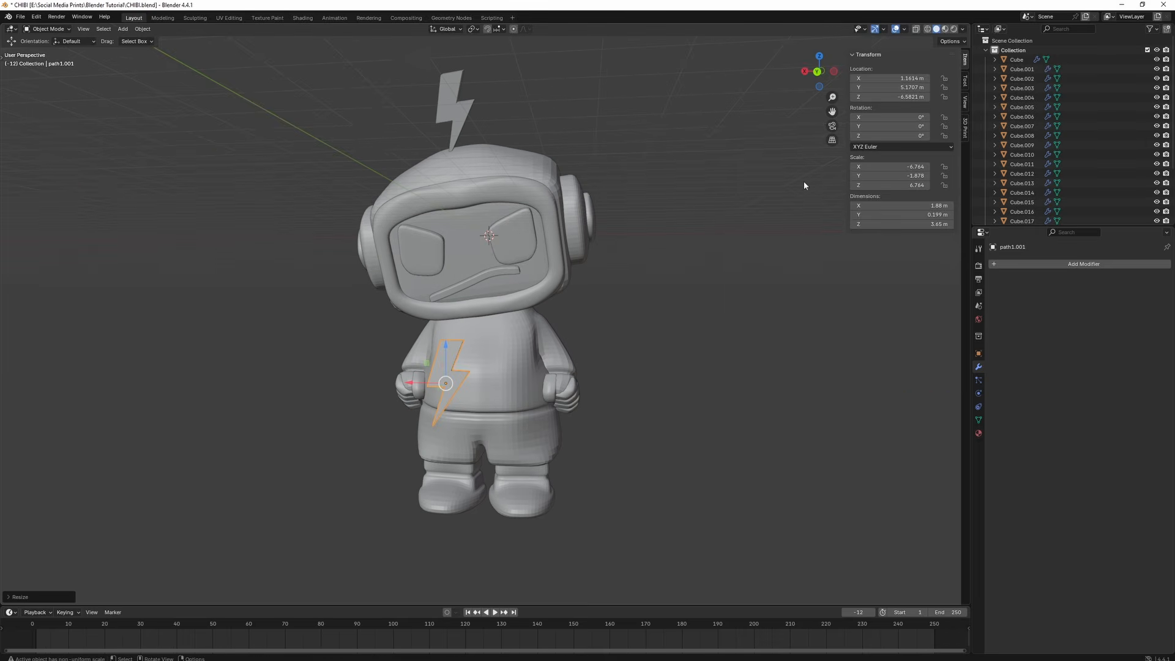
click(899, 78)
text(0)
key(Return)
click(898, 87)
text(0)
key(Return)
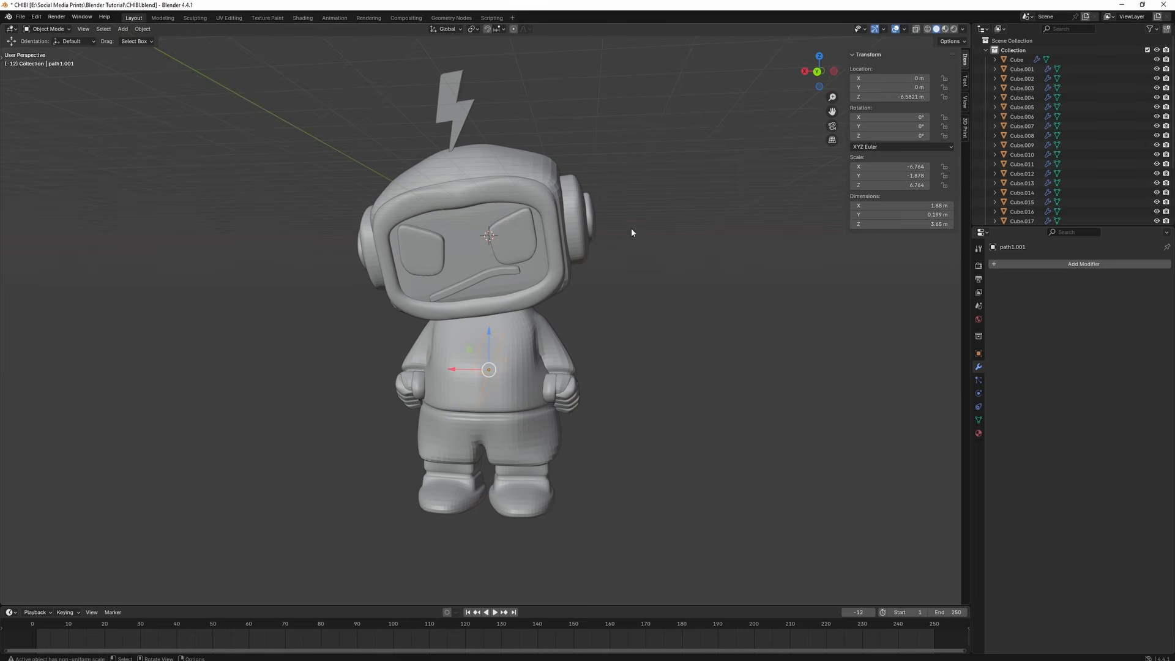
- Move the chest bolt along Y in front of the torso, to about 4.53 m, and add a Shrinkwrap modifier to it
middle_drag(608, 275, 551, 275)
key(g)
key(y)
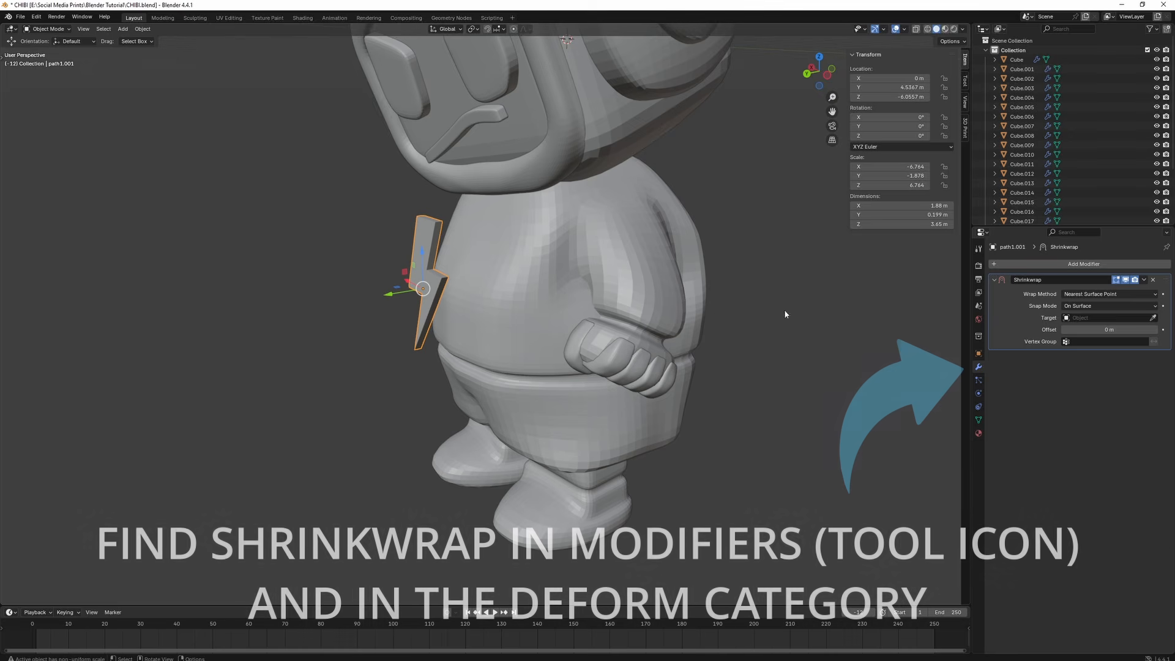
- Configure the chest bolt's Shrinkwrap modifier with body Cube.009 as target, Target Normal Project as wrap method and a 0 m offset
click(486, 263)
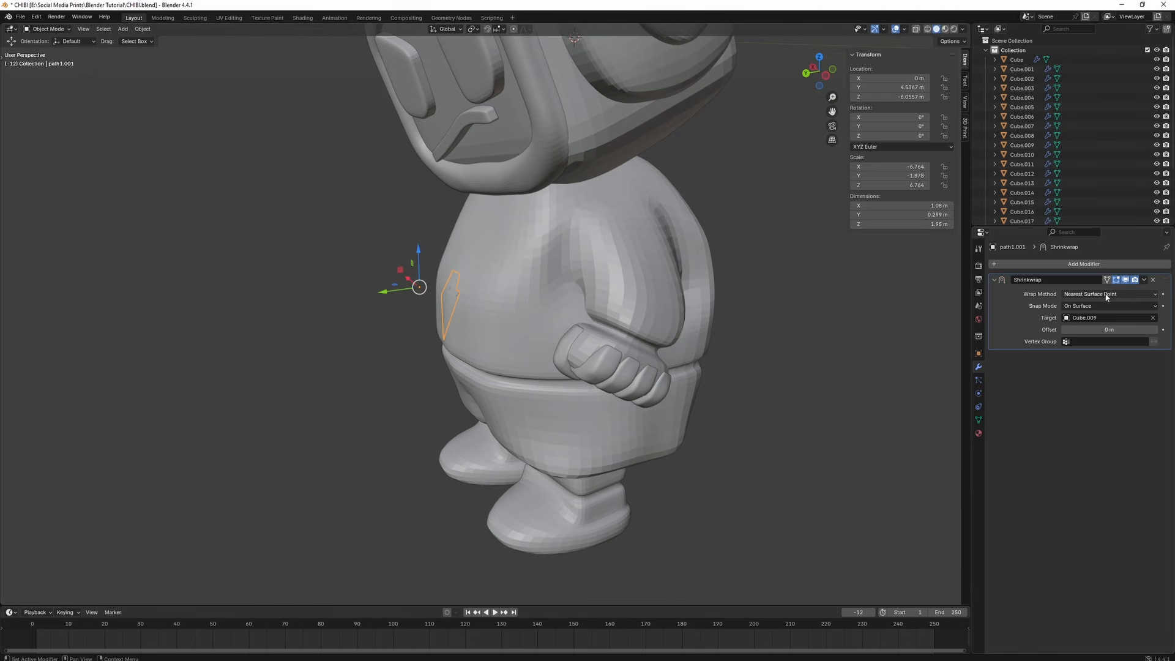
click(1107, 296)
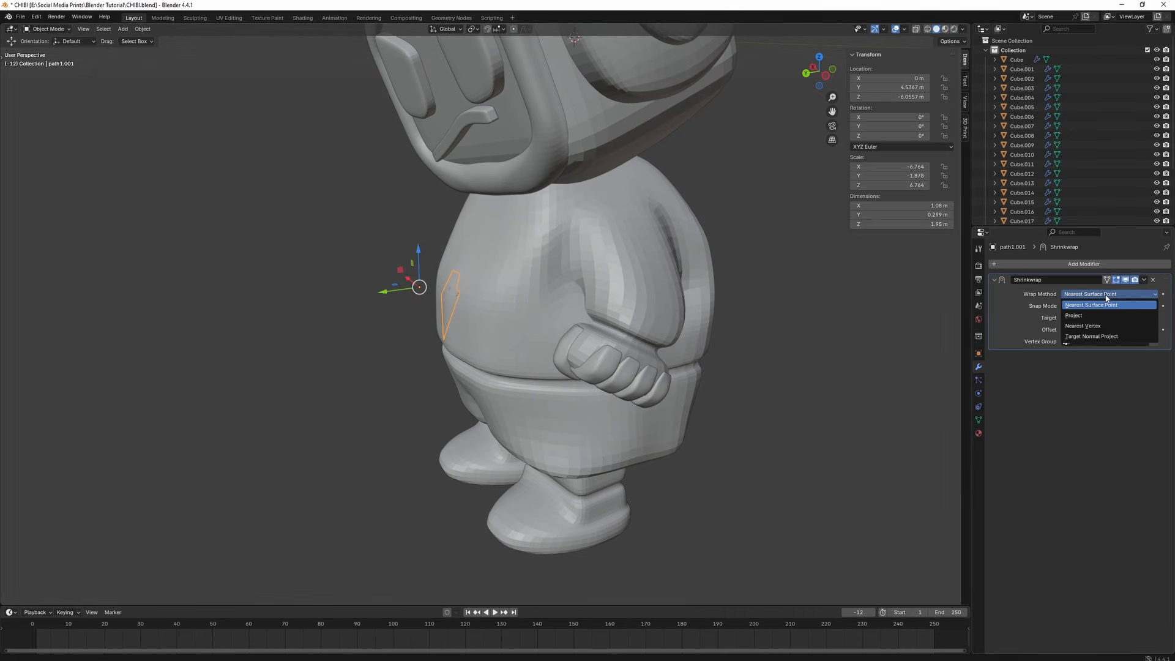
click(1103, 337)
shift+middle_drag(655, 314, 752, 335)
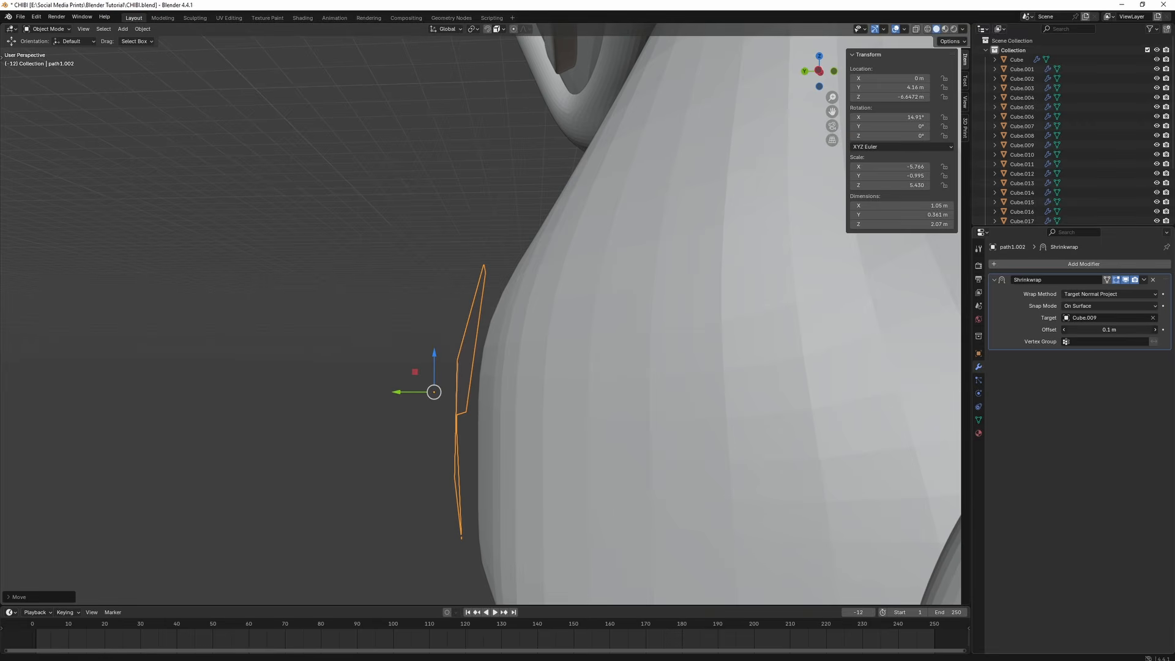
drag(1109, 330, 1101, 329)
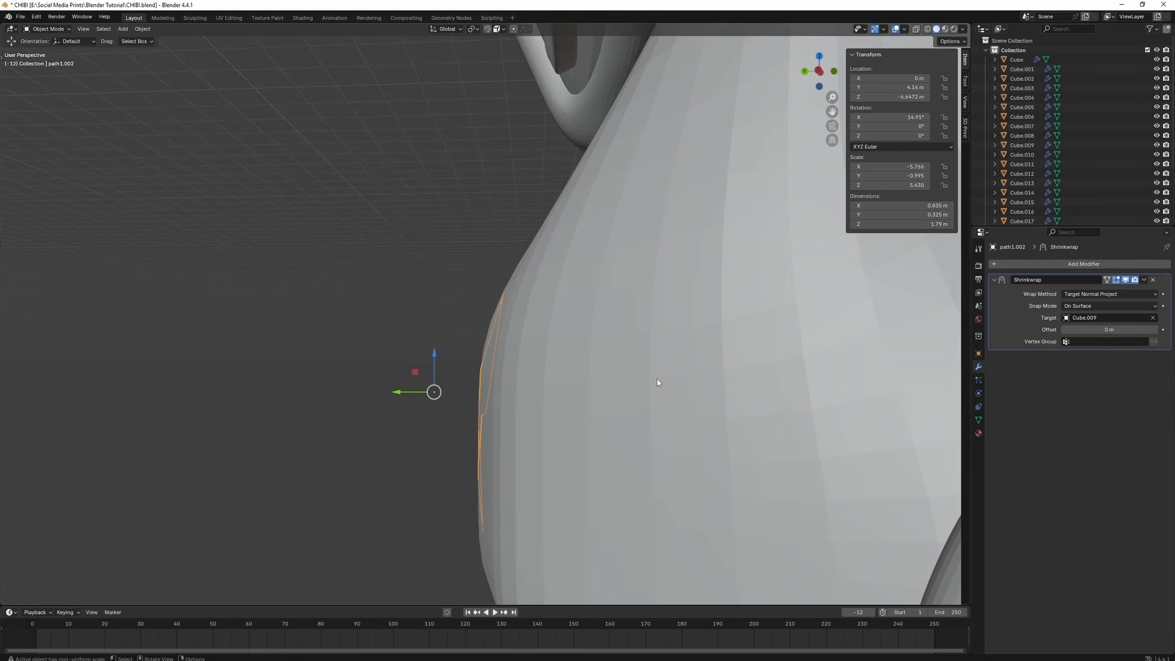
- Remove the Shrinkwrap modifier from the chest bolt
click(1152, 280)
scroll(603, 378, down, 3)
middle_drag(603, 377, 661, 388)
- Subdivide all faces of the chest bolt's mesh three times
key(Tab)
scroll(536, 382, up, 1)
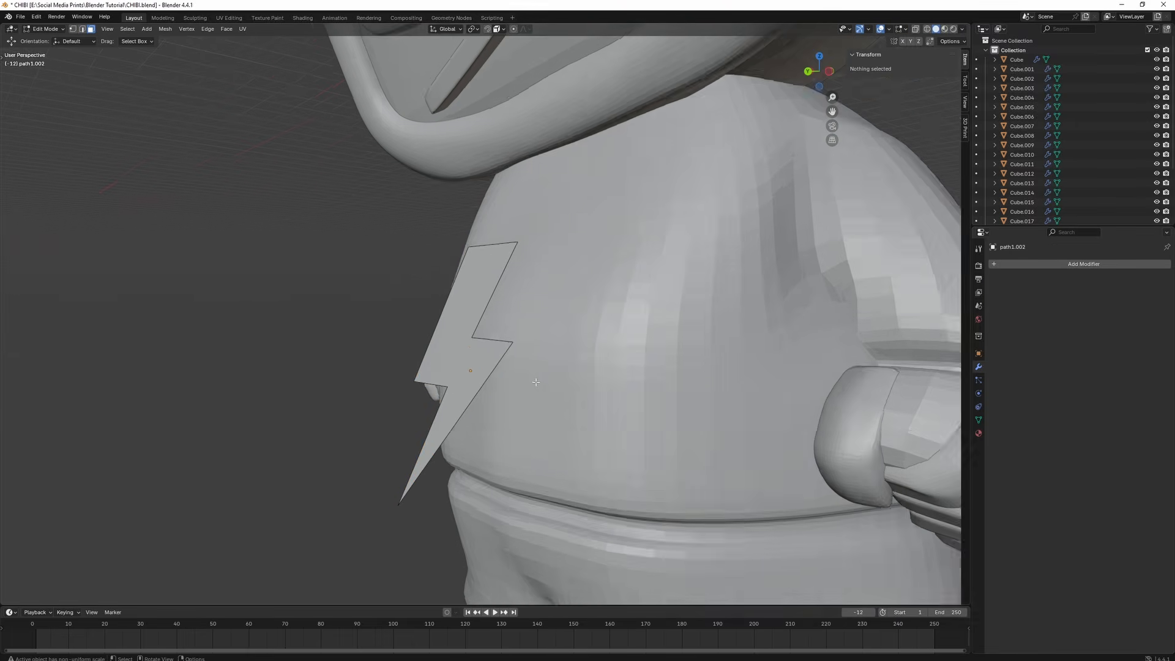
scroll(536, 382, up, 2)
key(a)
right_click(479, 377)
click(480, 378)
right_click(480, 378)
click(480, 377)
right_click(480, 378)
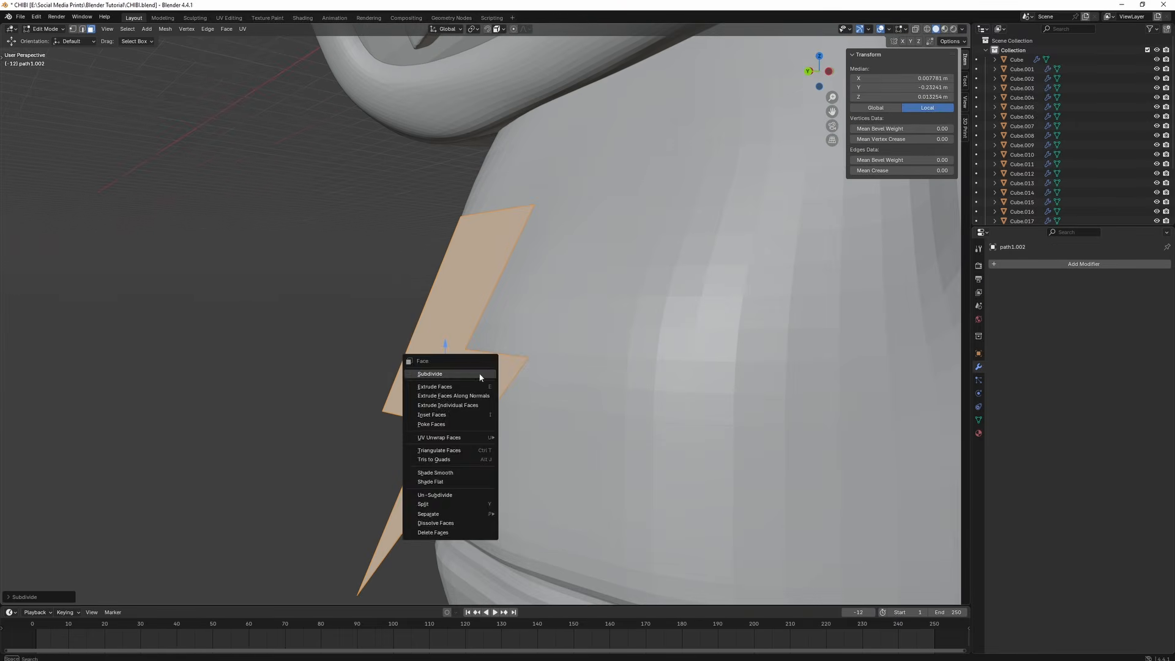
click(480, 374)
key(Tab)
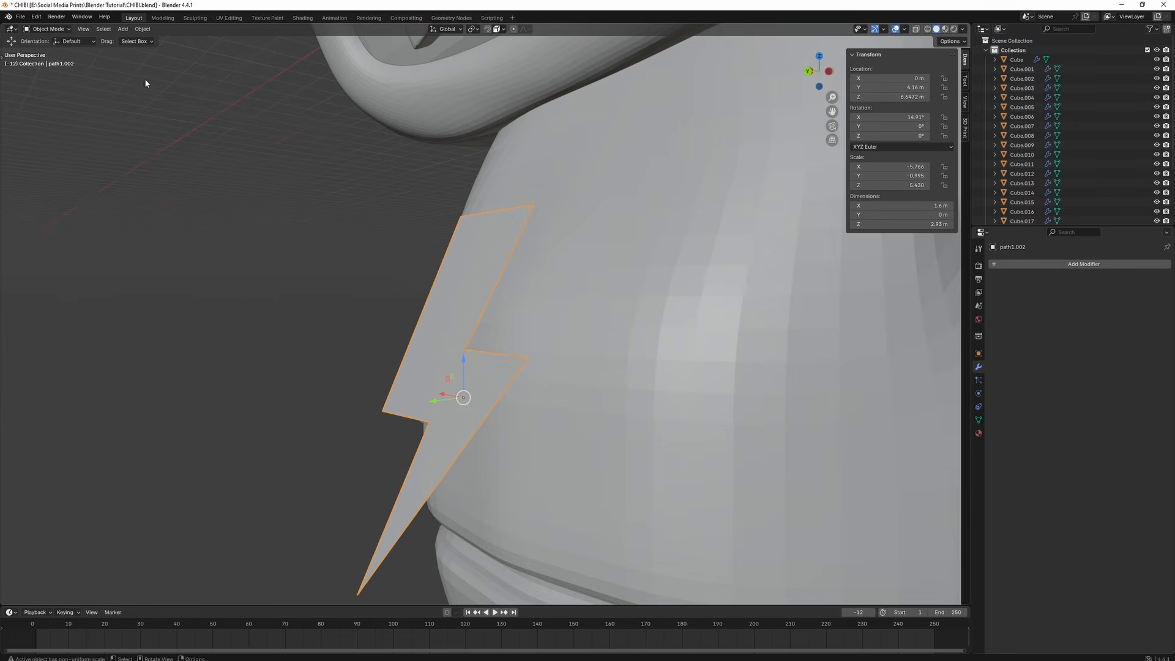
- Triangulate the chest bolt's whole mesh and return to Object Mode
key(Tab)
scroll(367, 237, down, 2)
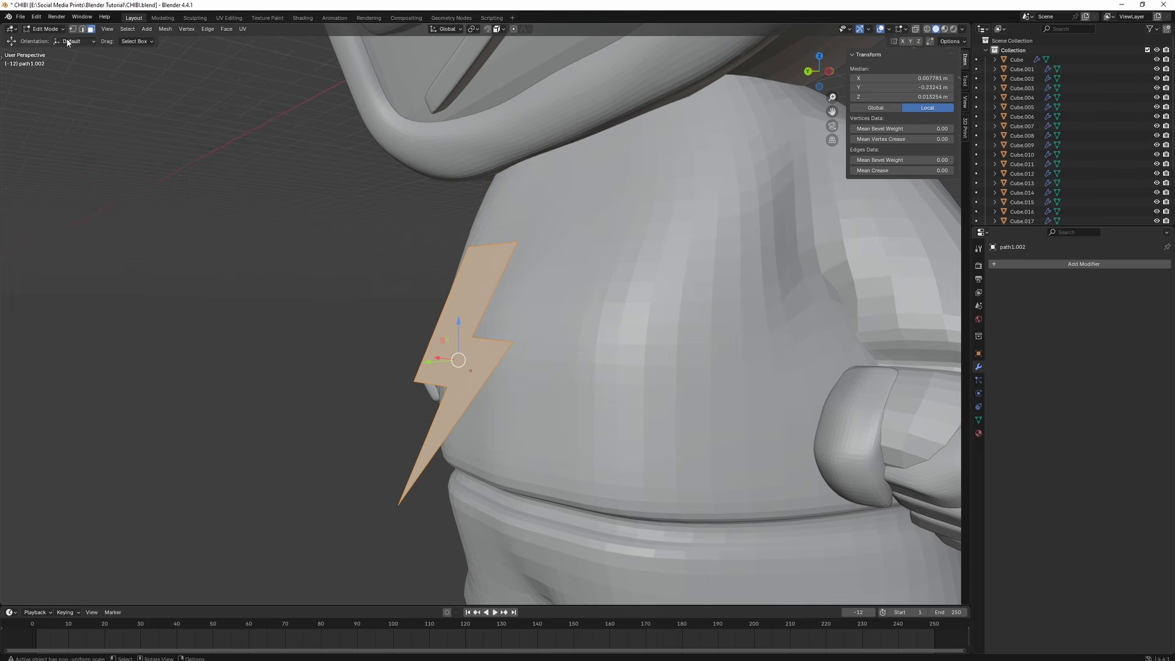
middle_drag(238, 141, 386, 217)
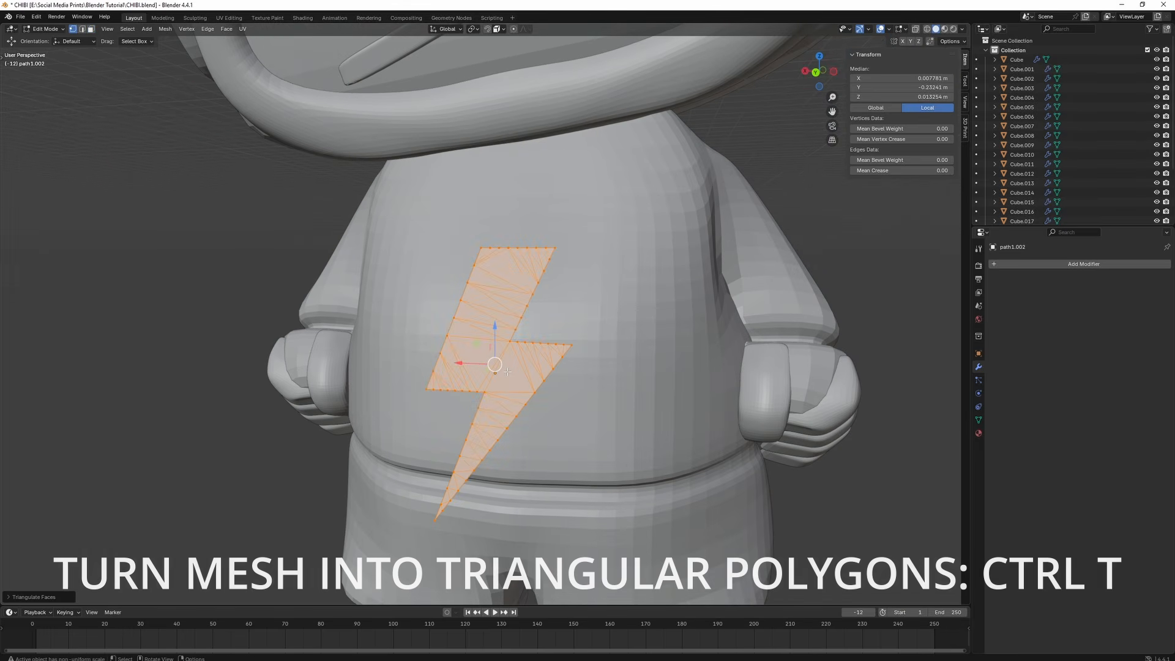
middle_drag(495, 365, 430, 371)
key(Tab)
- Add a new Shrinkwrap modifier to the chest bolt with the body Cube.009 as target
click(1062, 265)
mouse_move(1059, 266)
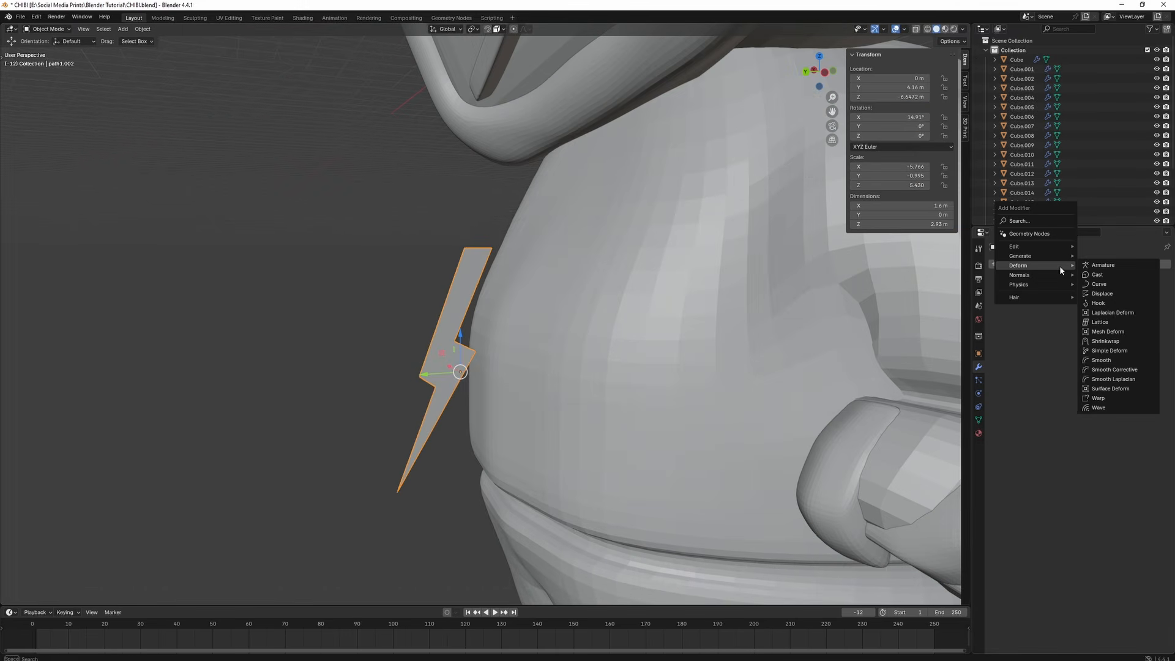
click(1122, 340)
click(612, 362)
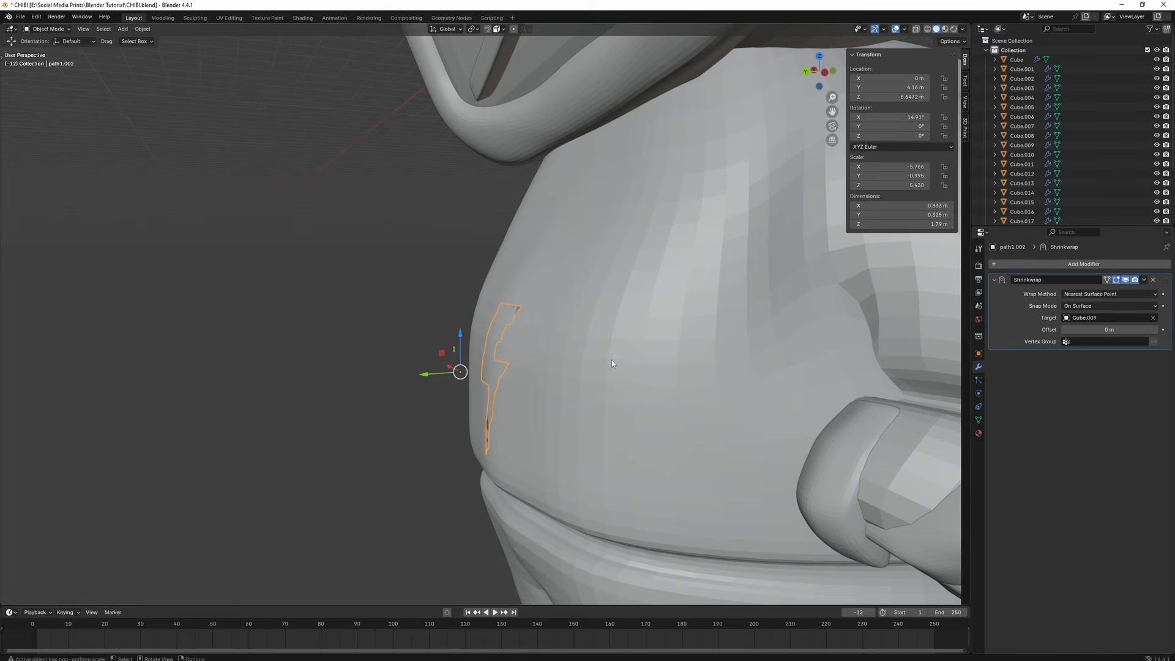
- Raise the chest bolt along Z to about -5.49 m and set its Shrinkwrap wrap method to Target Normal Project
middle_drag(619, 367, 683, 371)
drag(496, 341, 512, 233)
click(1093, 294)
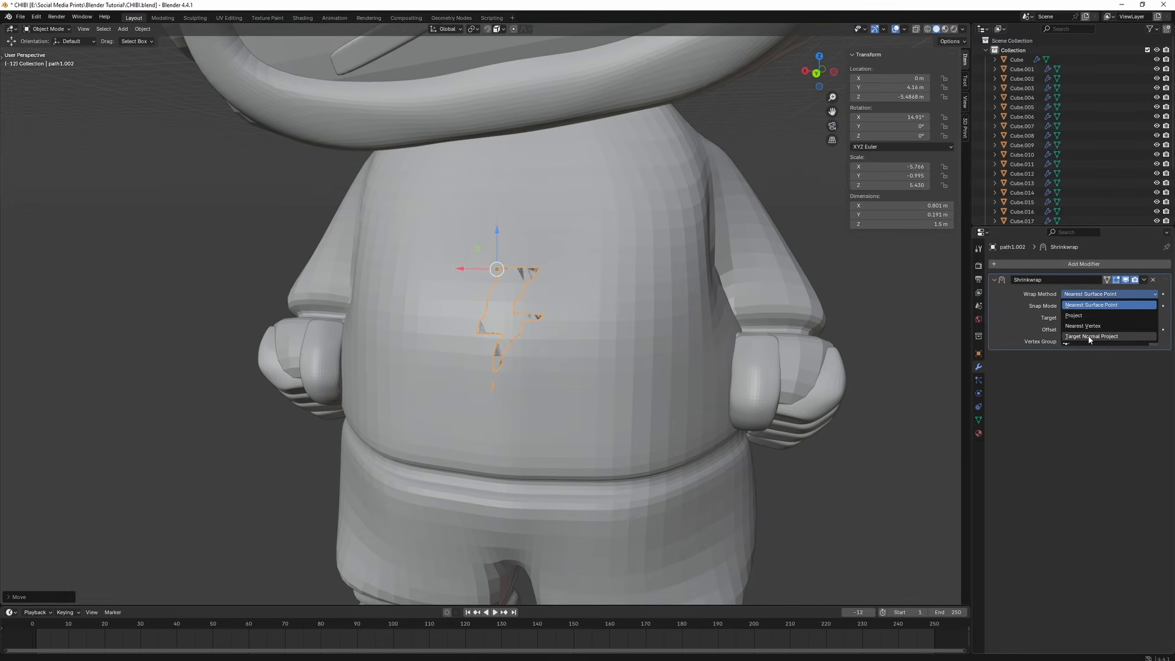
click(1089, 337)
middle_drag(695, 383, 652, 387)
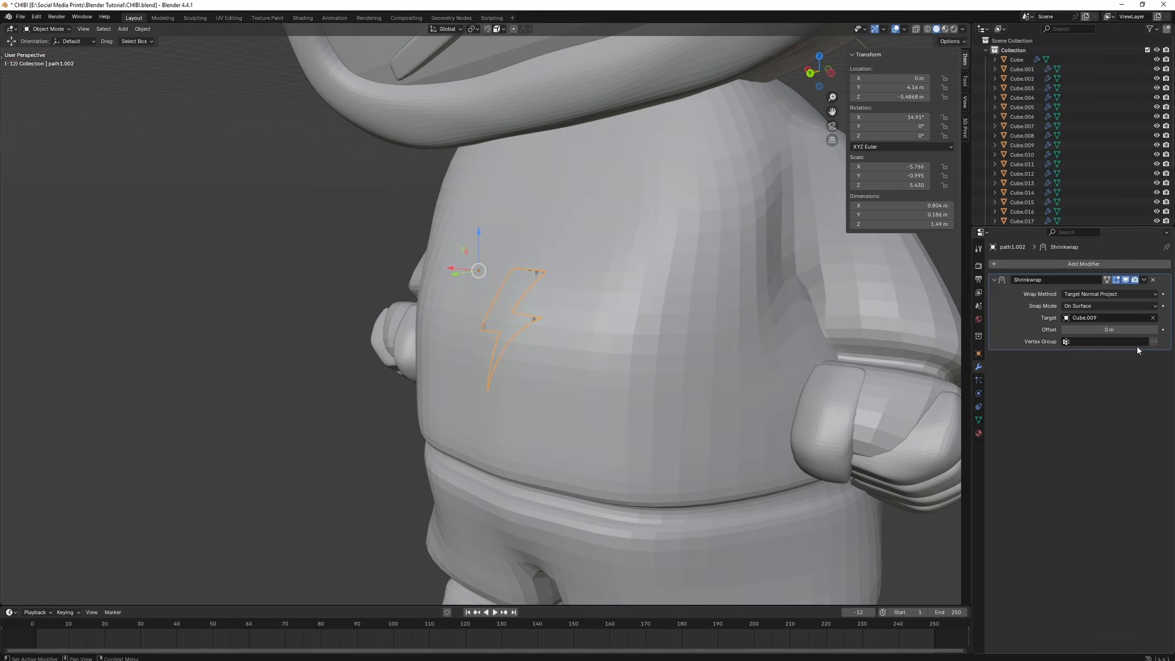
- Set the chest bolt's Shrinkwrap offset to 0.1 m
click(1108, 329)
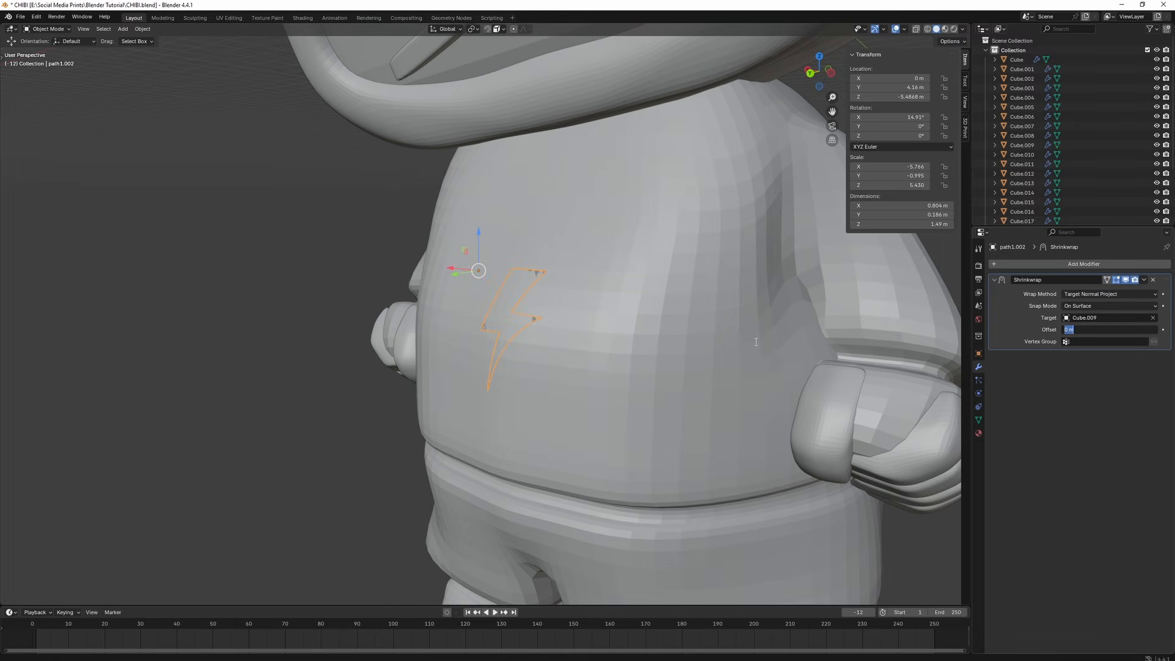
text(0.1)
key(Return)
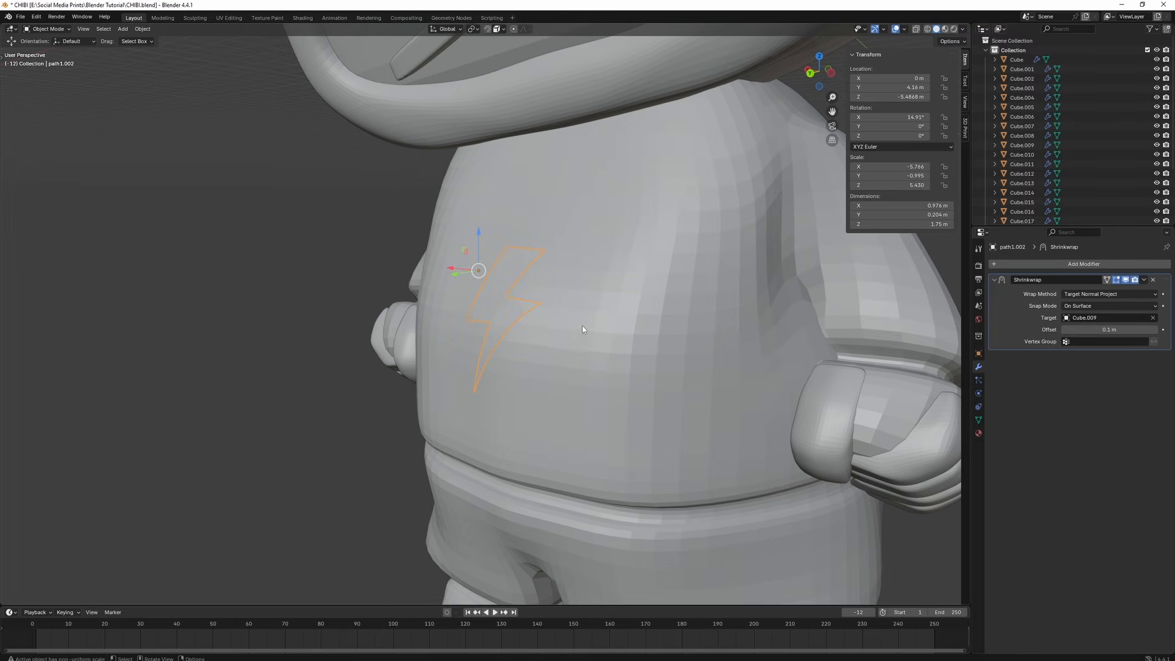
middle_drag(582, 330, 513, 315)
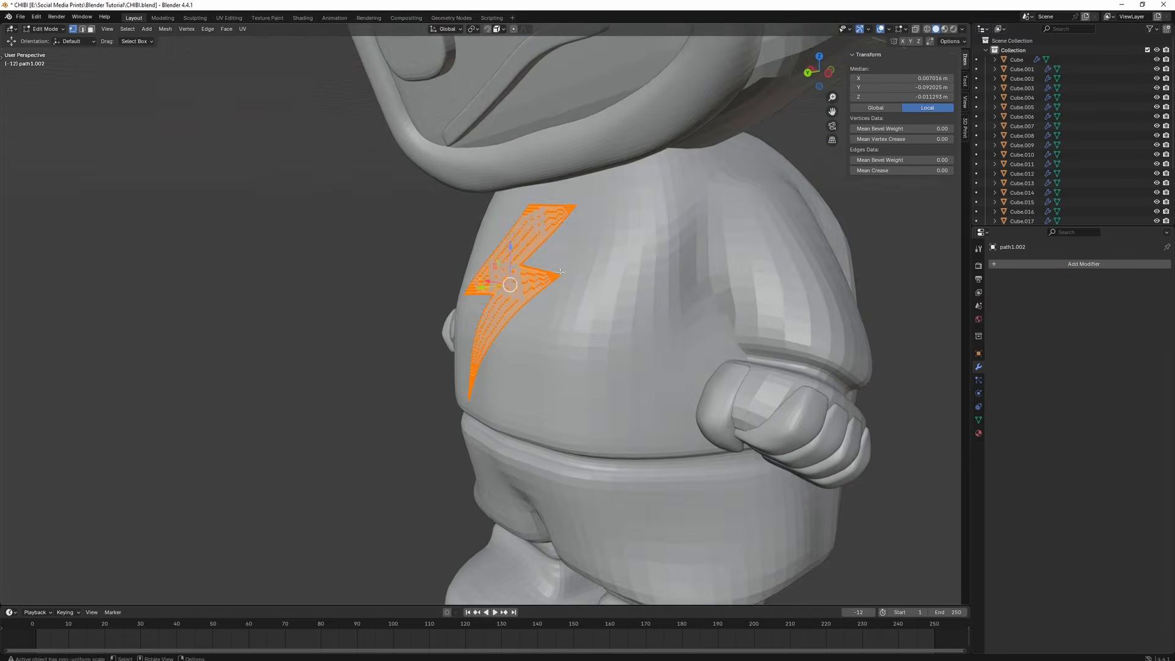
- Extrude the chest bolt's whole mesh to give the emblem thickness
middle_drag(569, 288, 531, 279)
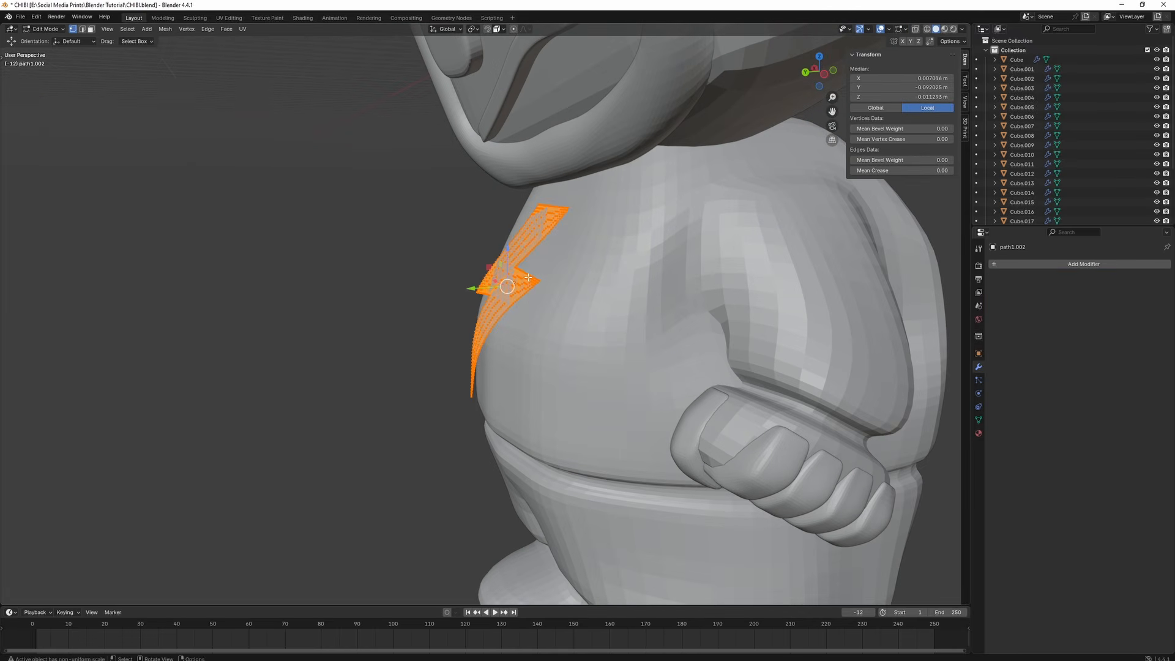
key(e)
click(504, 279)
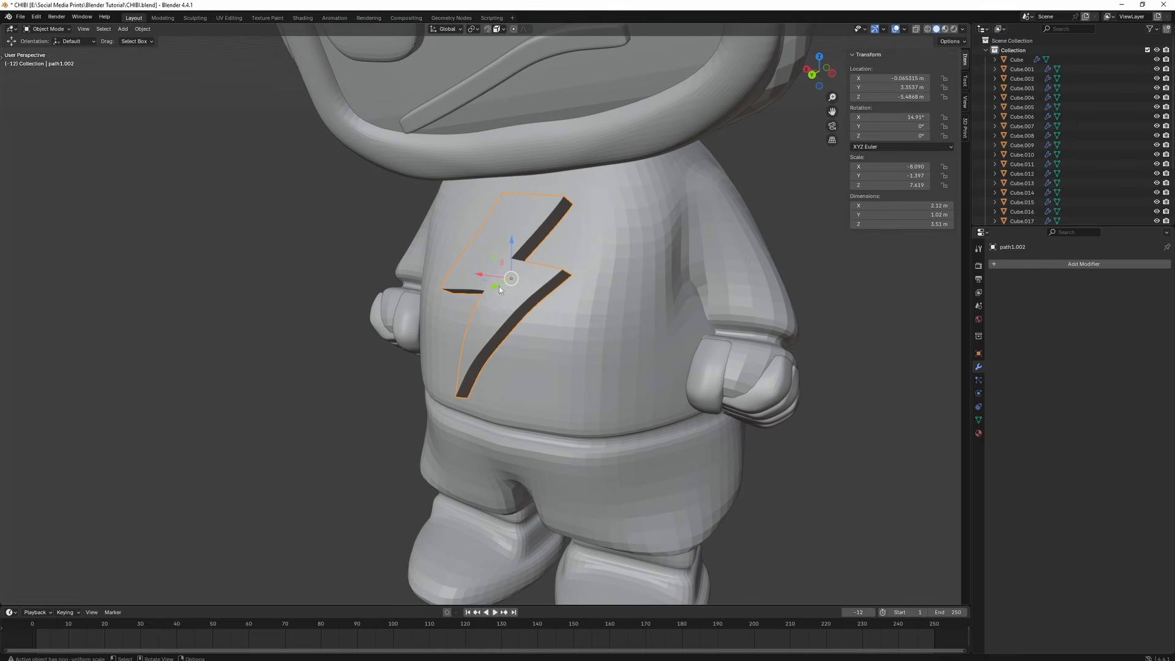
middle_drag(498, 285, 509, 296)
scroll(497, 294, up, 3)
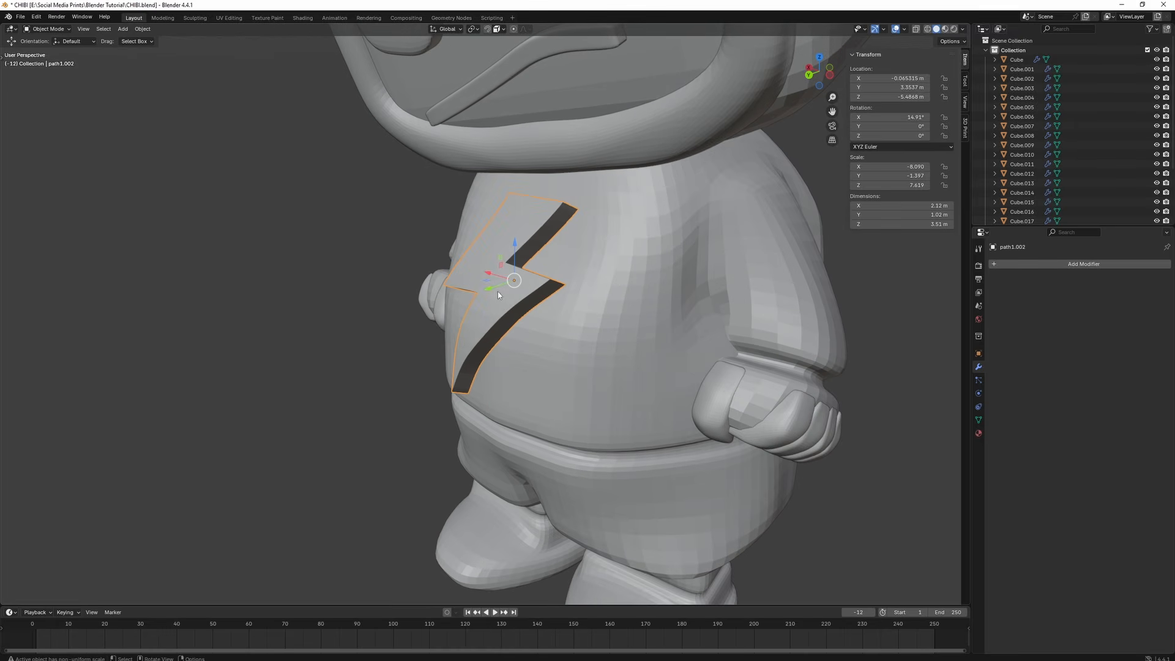
scroll(497, 294, down, 5)
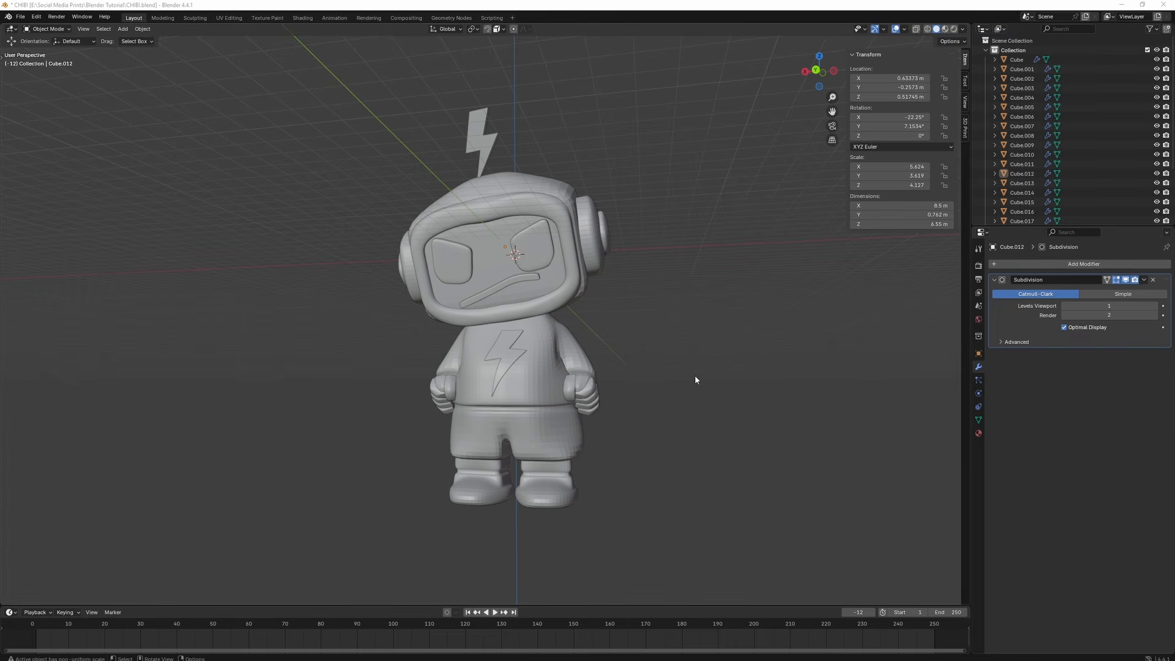
- Select the head Cube and show the viewport's tool shelf
drag(696, 376, 717, 376)
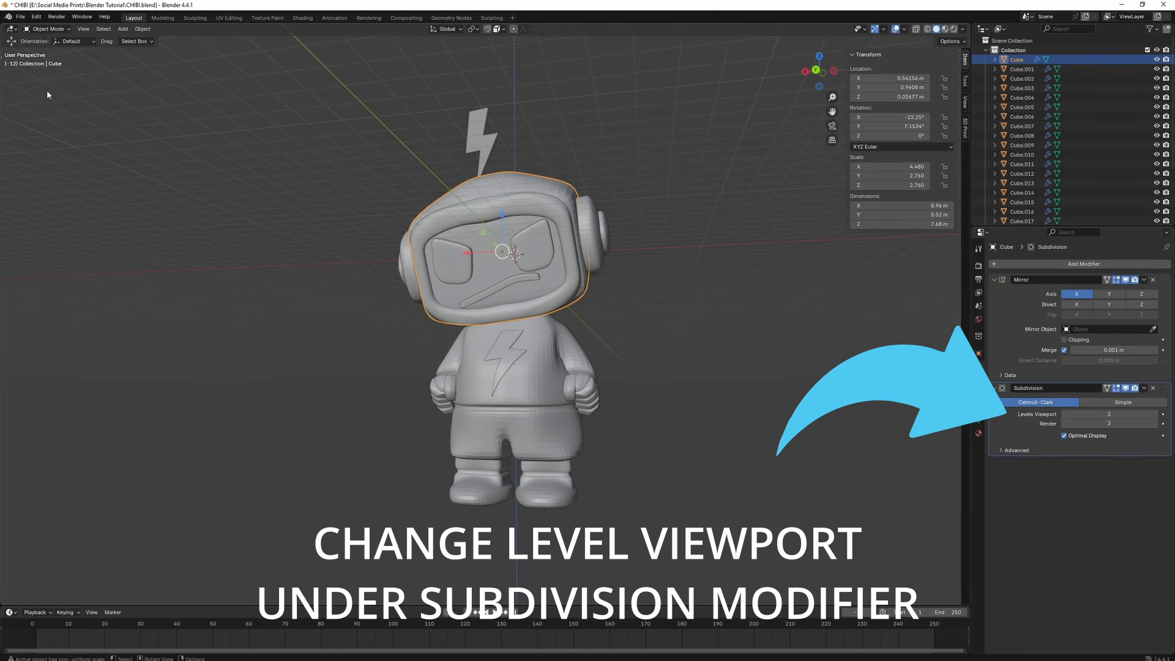
click(4, 55)
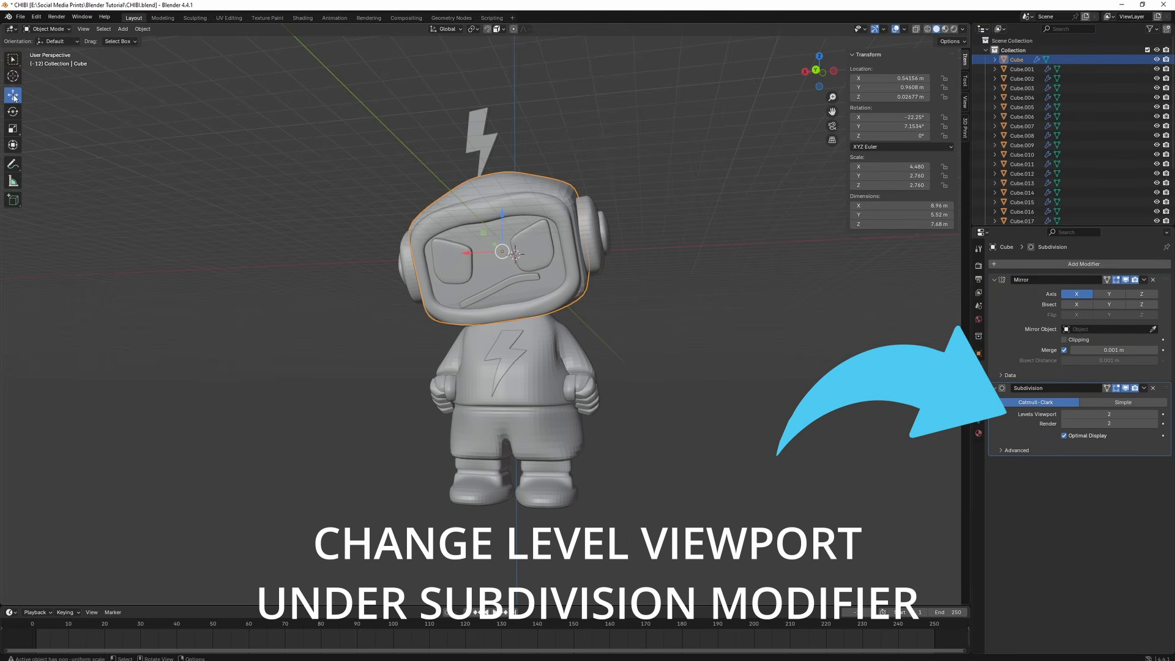
middle_drag(300, 243, 335, 243)
- Go through the robot's face, ear and body parts and raise their Subdivision viewport levels to 4
click(631, 341)
mouse_move(633, 341)
middle_down()
mouse_move(620, 336)
mouse_move(633, 340)
mouse_move(612, 349)
middle_up()
click(575, 244)
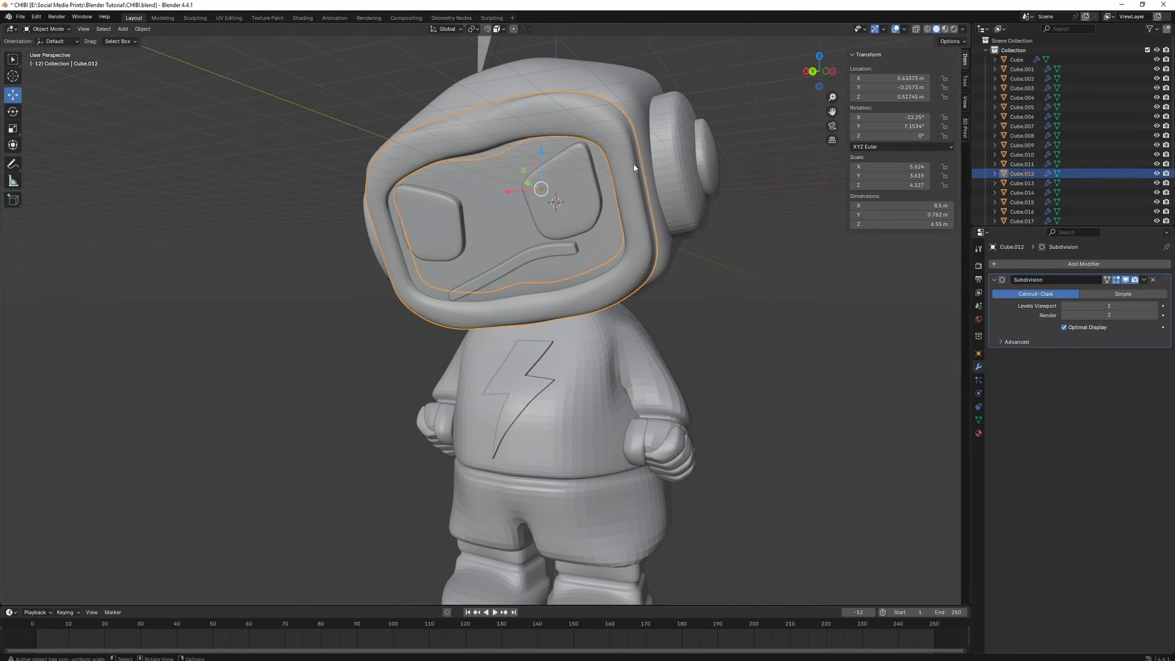
click(673, 170)
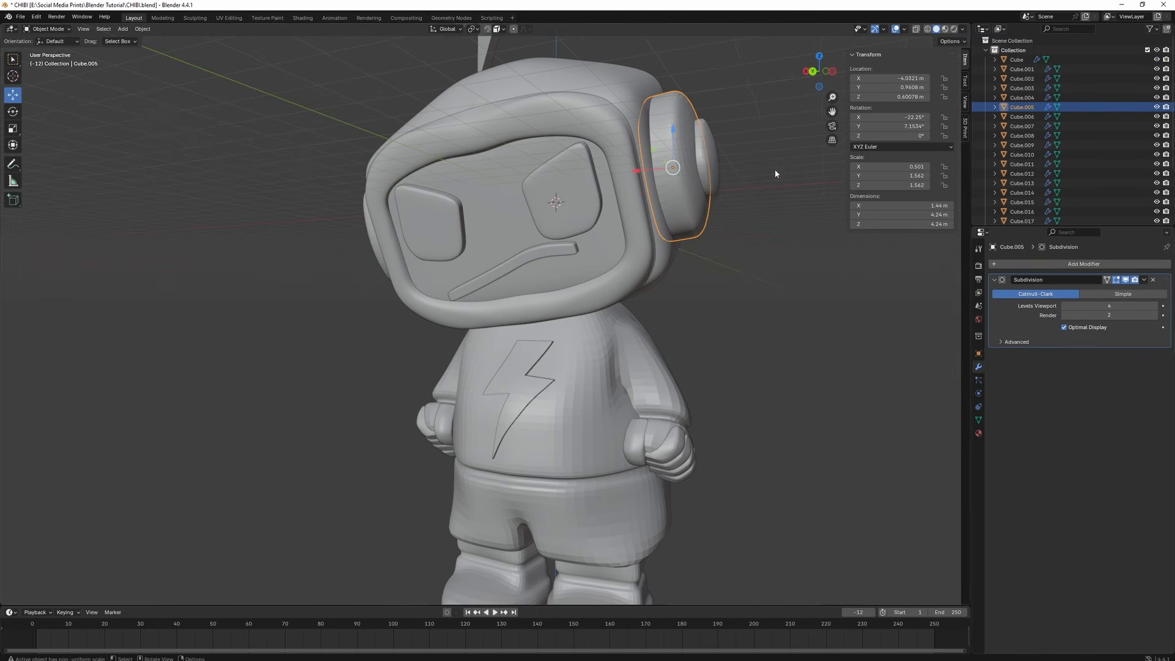
click(562, 193)
click(544, 253)
click(432, 226)
scroll(517, 183, down, 3)
middle_drag(517, 136, 603, 139)
click(370, 227)
click(465, 380)
click(1156, 418)
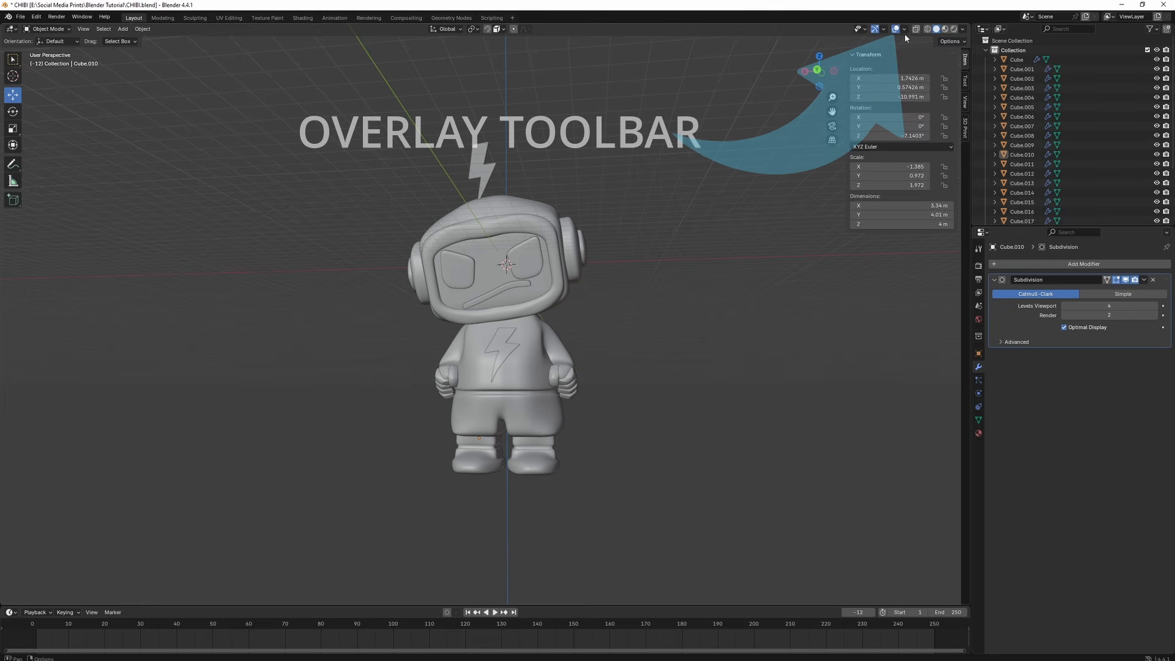
- Hide the floor grid and the X, Y and Z axes in the viewport overlays
click(906, 29)
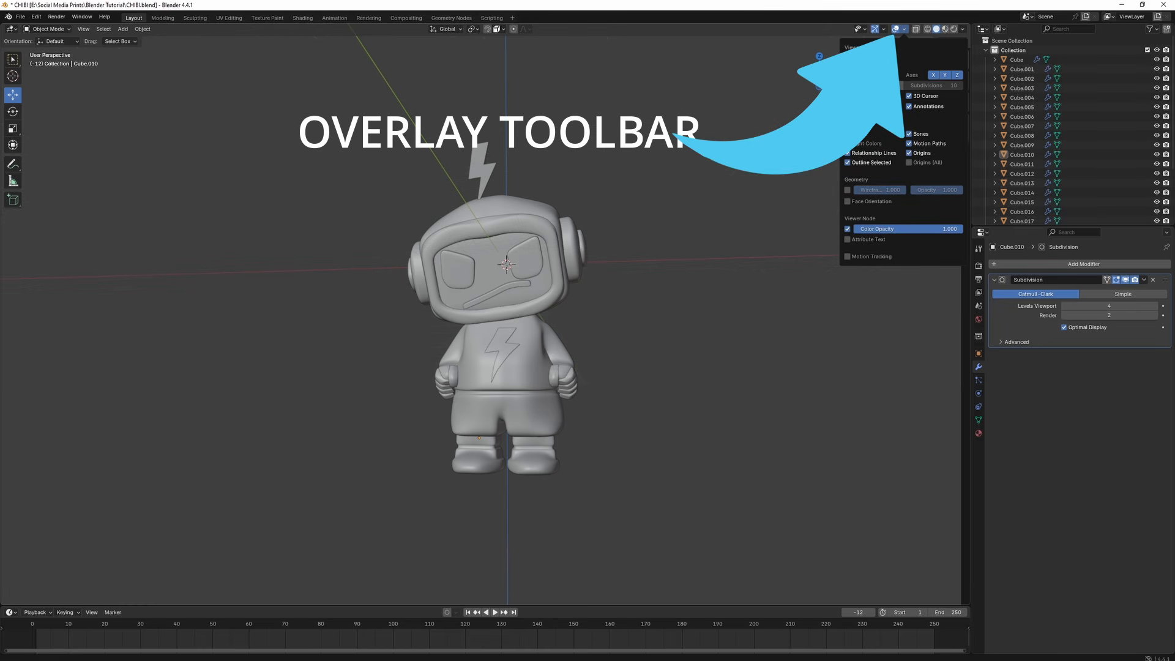
click(946, 75)
click(956, 76)
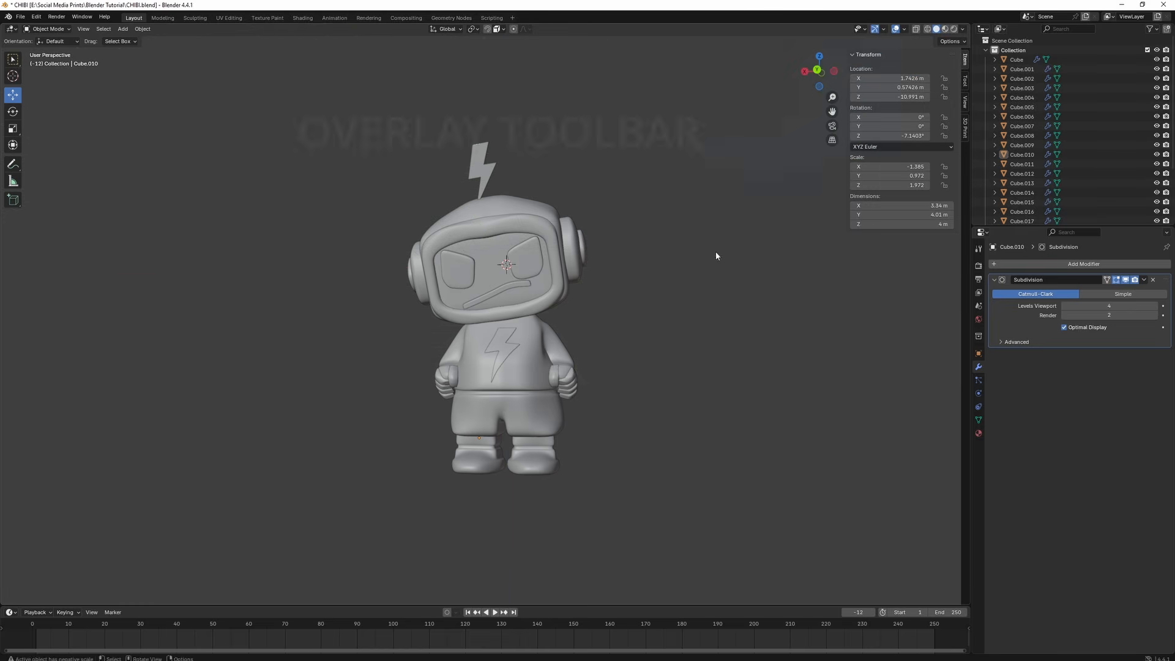
key(z)
mouse_move(641, 269)
middle_down()
mouse_move(721, 291)
mouse_move(616, 281)
middle_up()
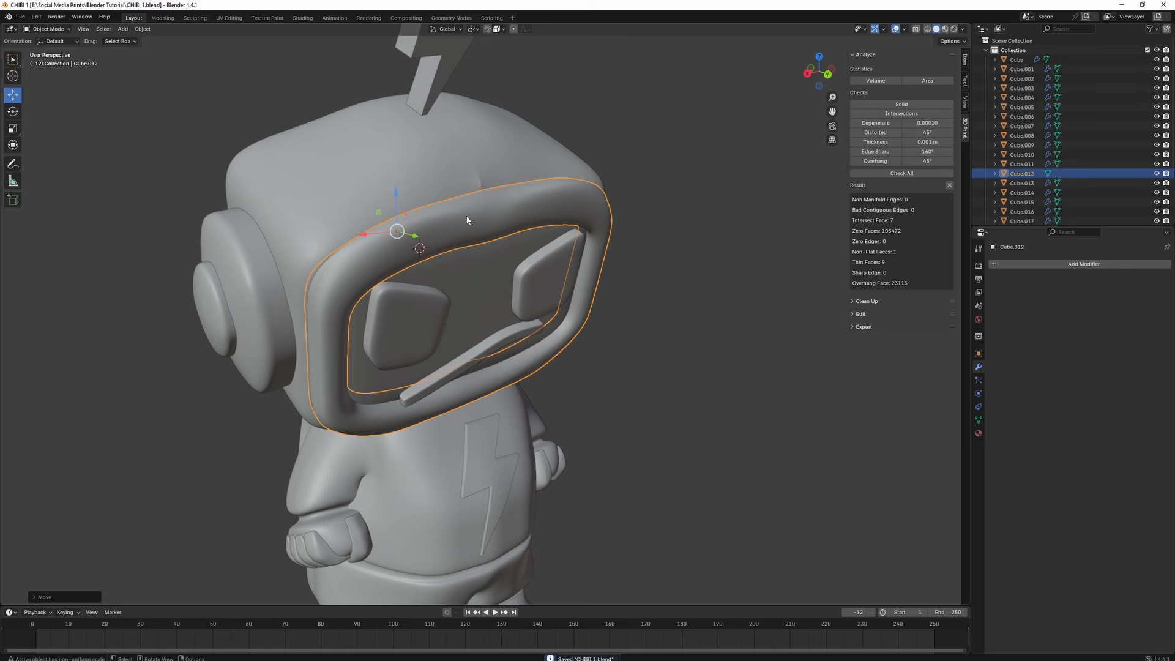
- Apply the head Cube's Subdivision modifier and its Mirror modifier
middle_drag(490, 341, 623, 355)
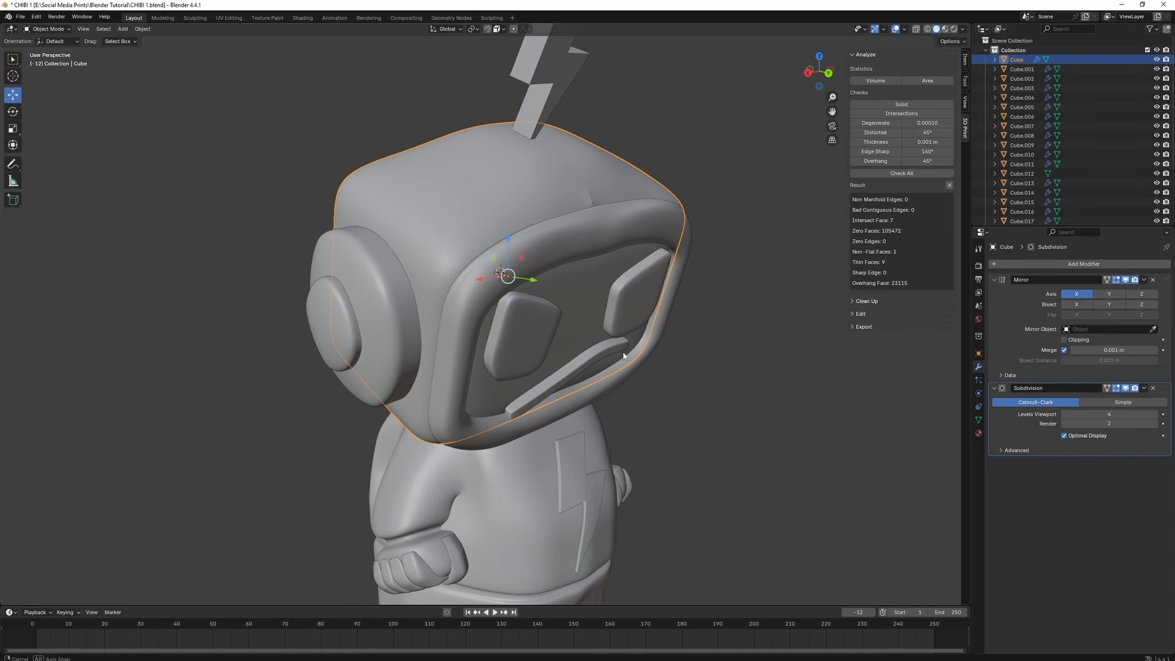
click(1144, 388)
click(1119, 396)
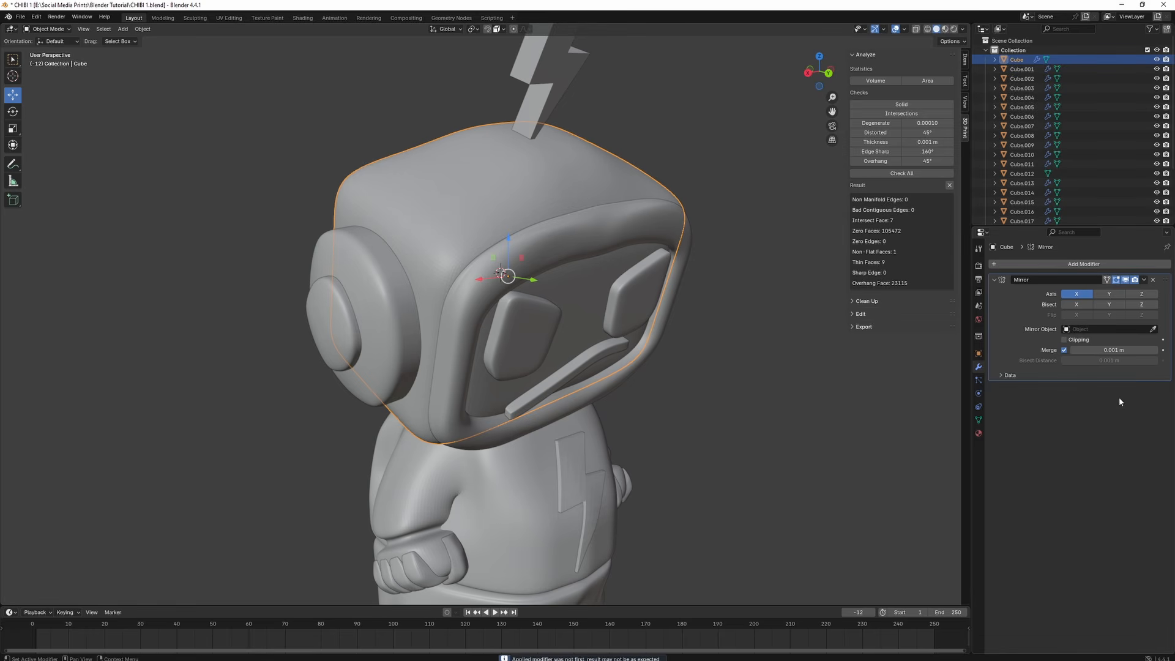
click(1144, 279)
click(1124, 290)
mouse_move(692, 278)
middle_down()
mouse_move(678, 276)
mouse_move(668, 251)
mouse_move(680, 282)
mouse_move(710, 281)
middle_up()
scroll(681, 282, down, 4)
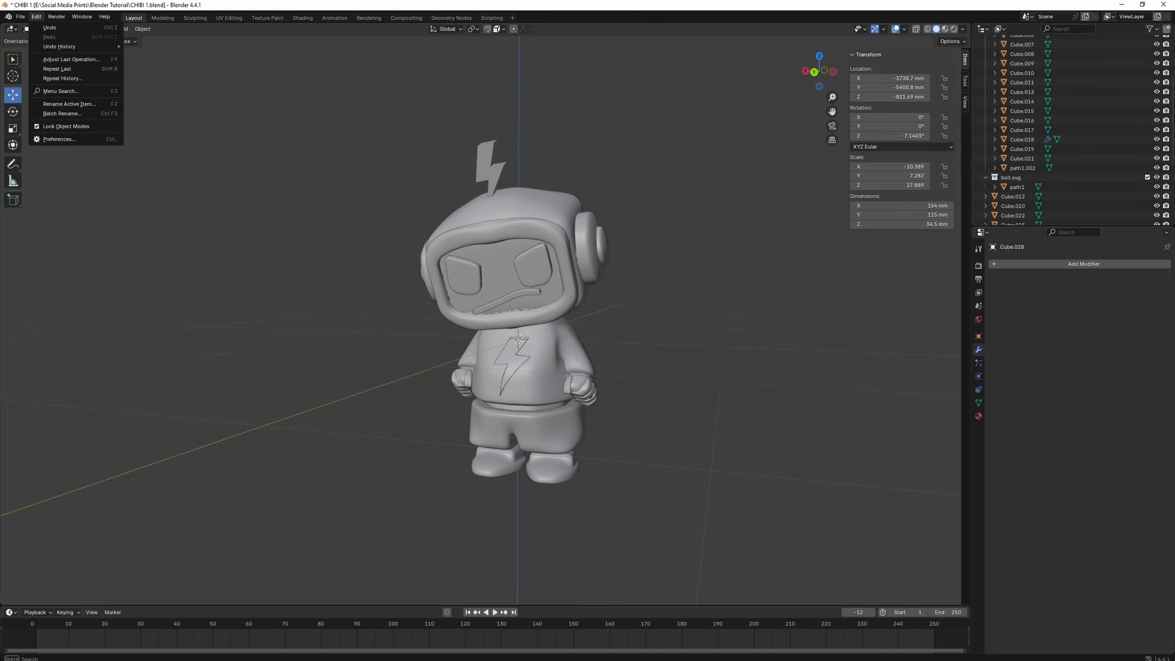
- Enable the 3D Print Toolbox add-on in the preferences and close them
click(59, 138)
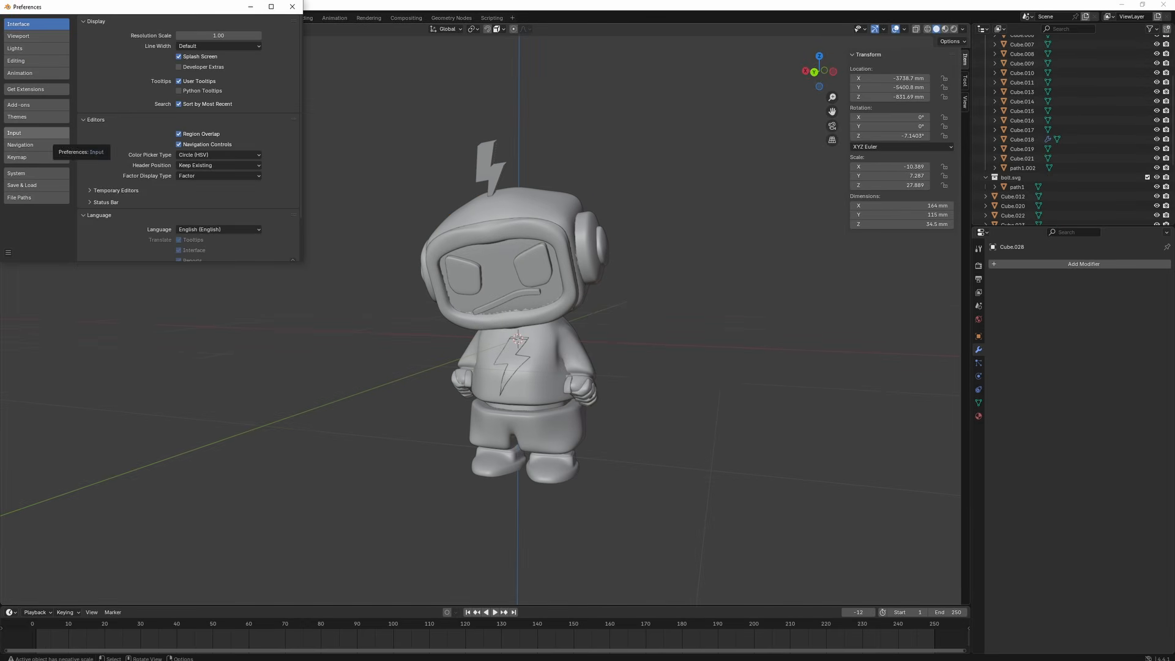
click(28, 105)
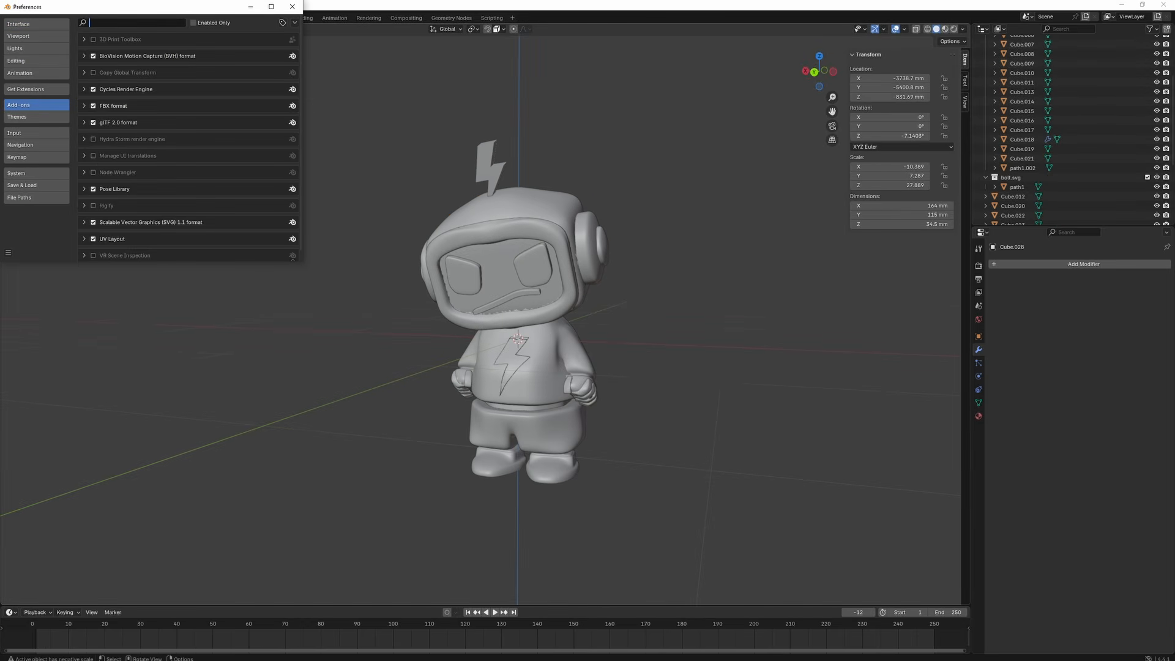
text(3d print too)
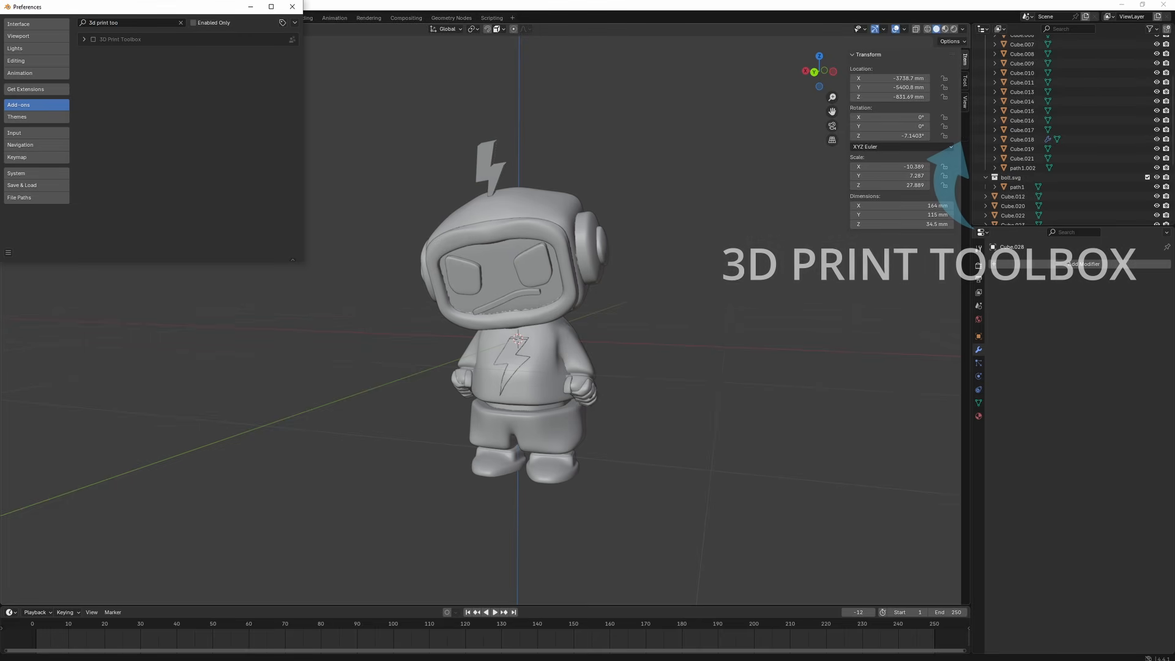
click(93, 39)
click(292, 6)
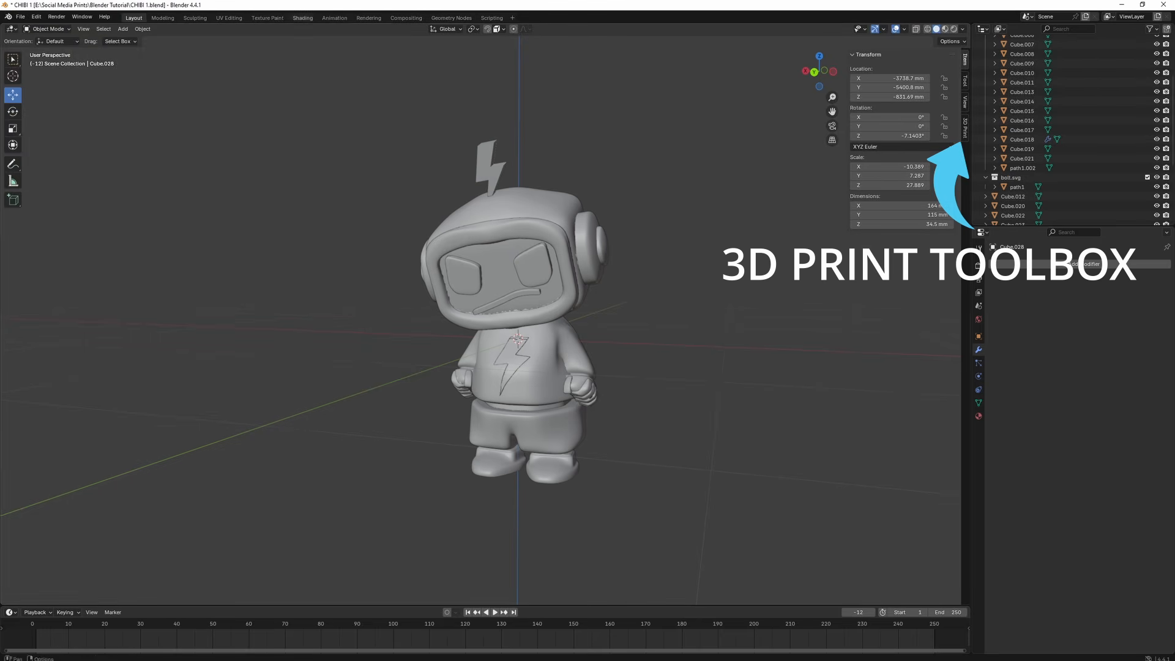
- Run all of the 3D Print Toolbox checks on the face frame Cube.020
click(508, 228)
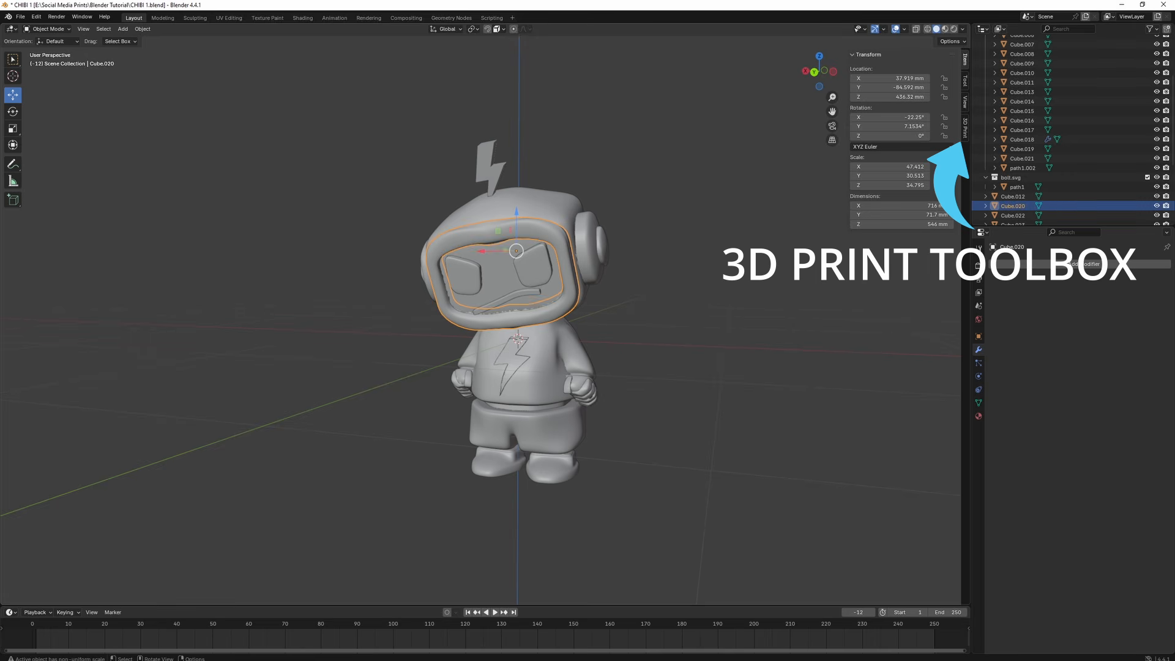
click(965, 129)
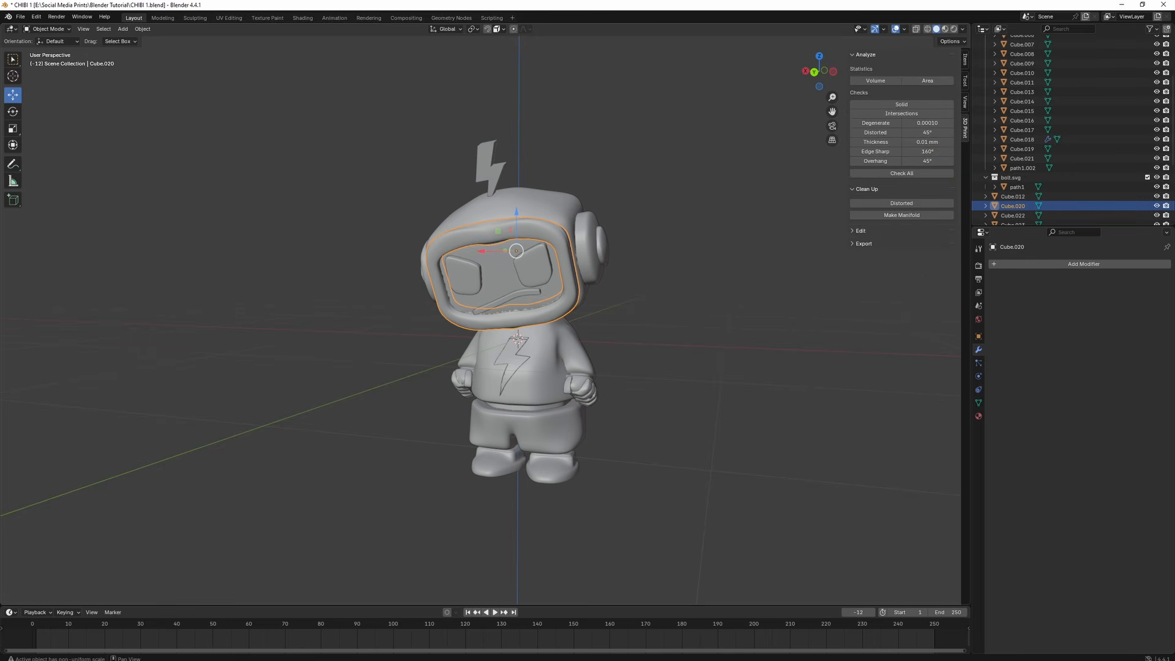
click(902, 174)
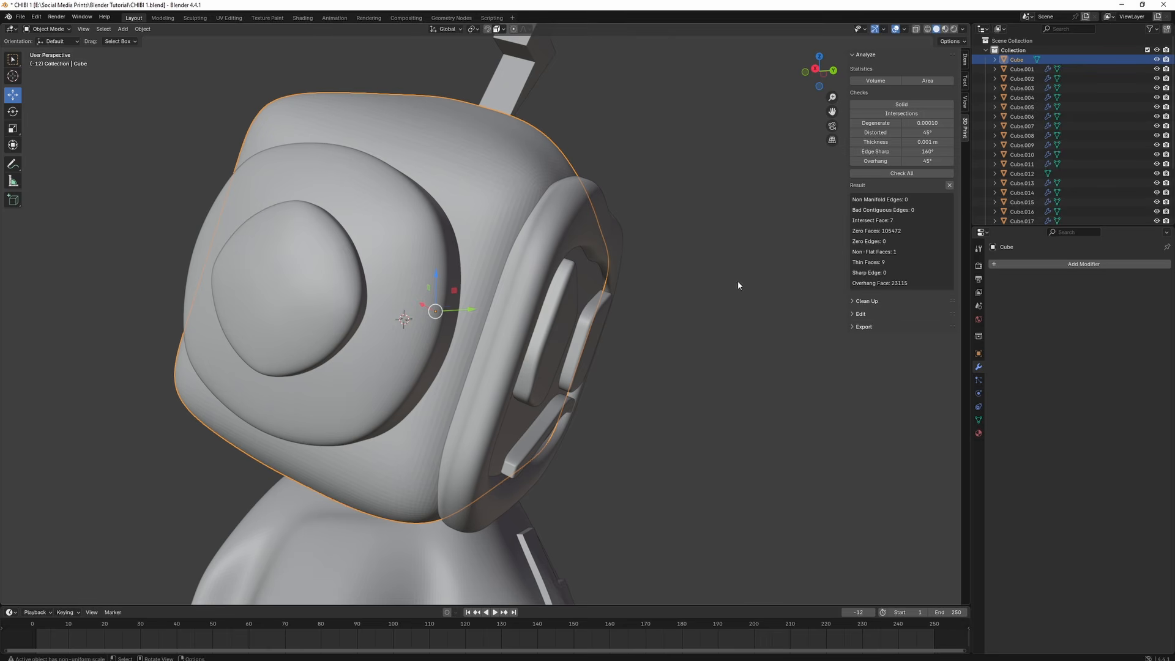
click(1047, 263)
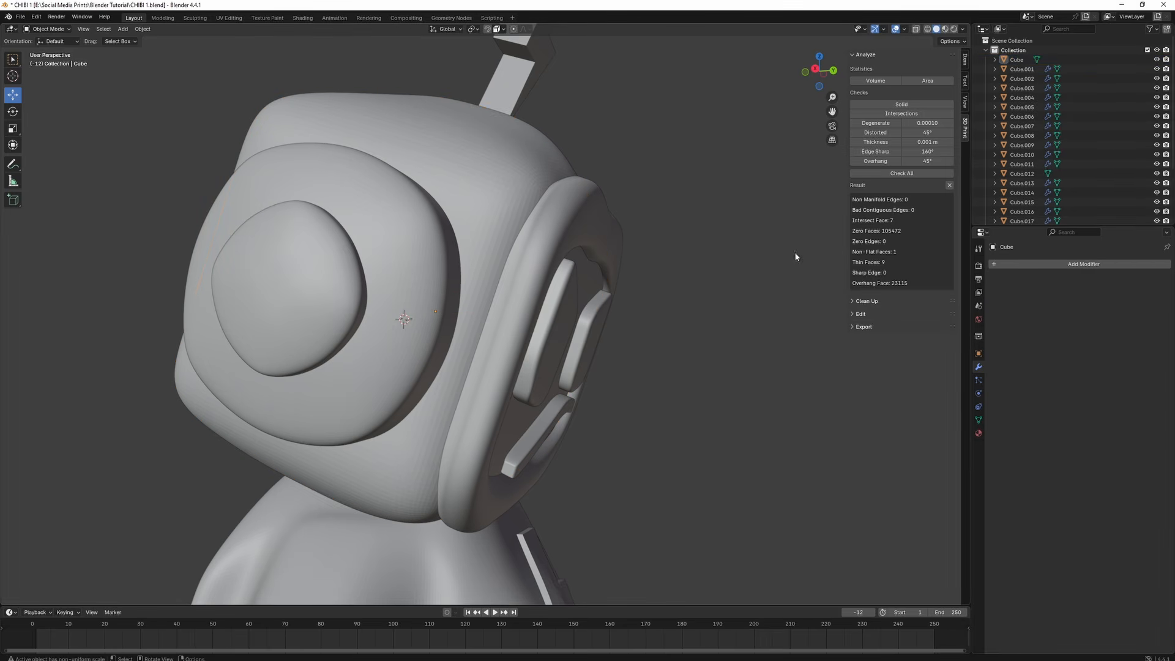
- Run all of the 3D print checks on the head Cube's mesh in Edit Mode and select its non-manifold edges
key(Tab)
key(a)
key(KP_Decimal)
click(899, 175)
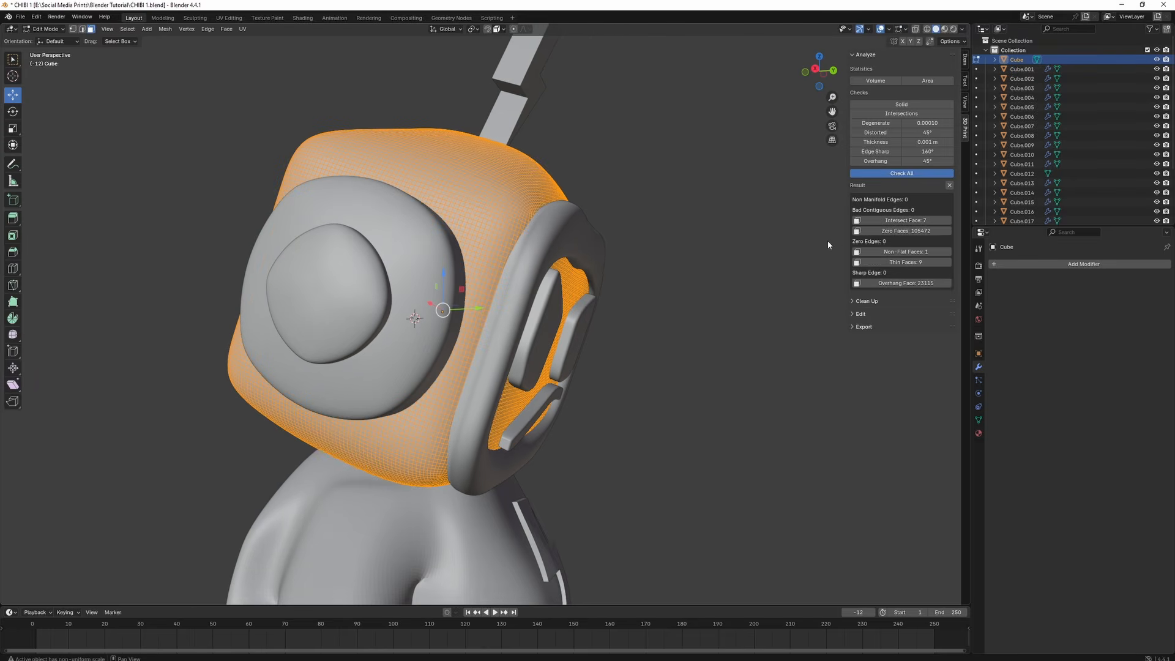
click(923, 200)
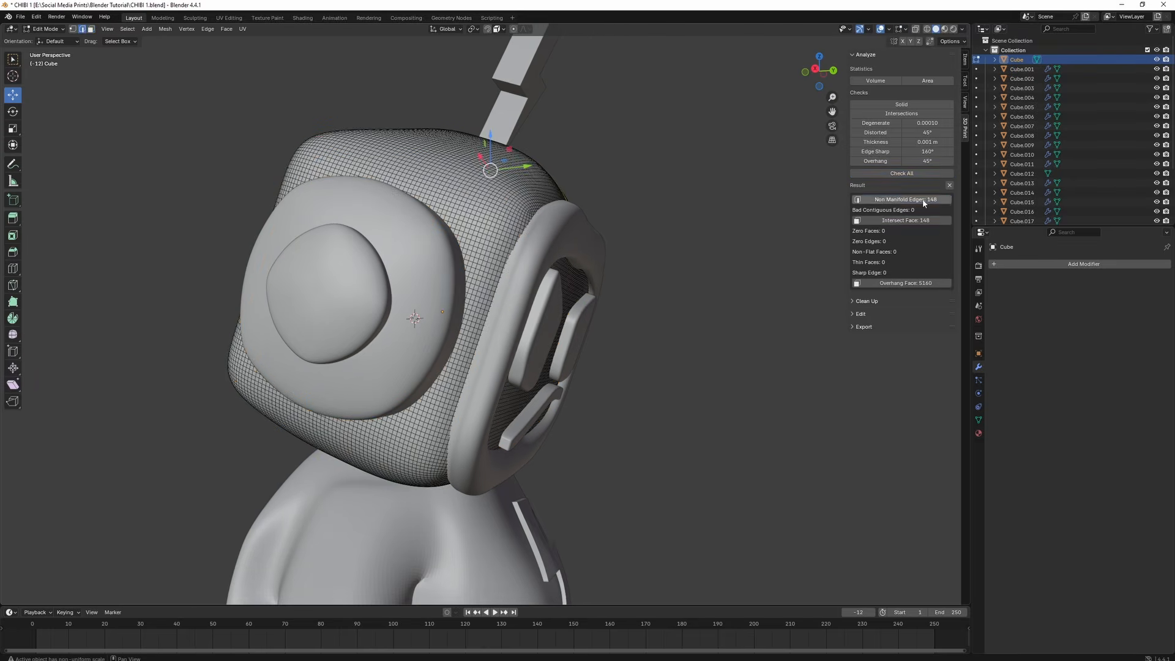
middle_drag(557, 273, 442, 287)
scroll(589, 284, up, 5)
scroll(590, 284, down, 5)
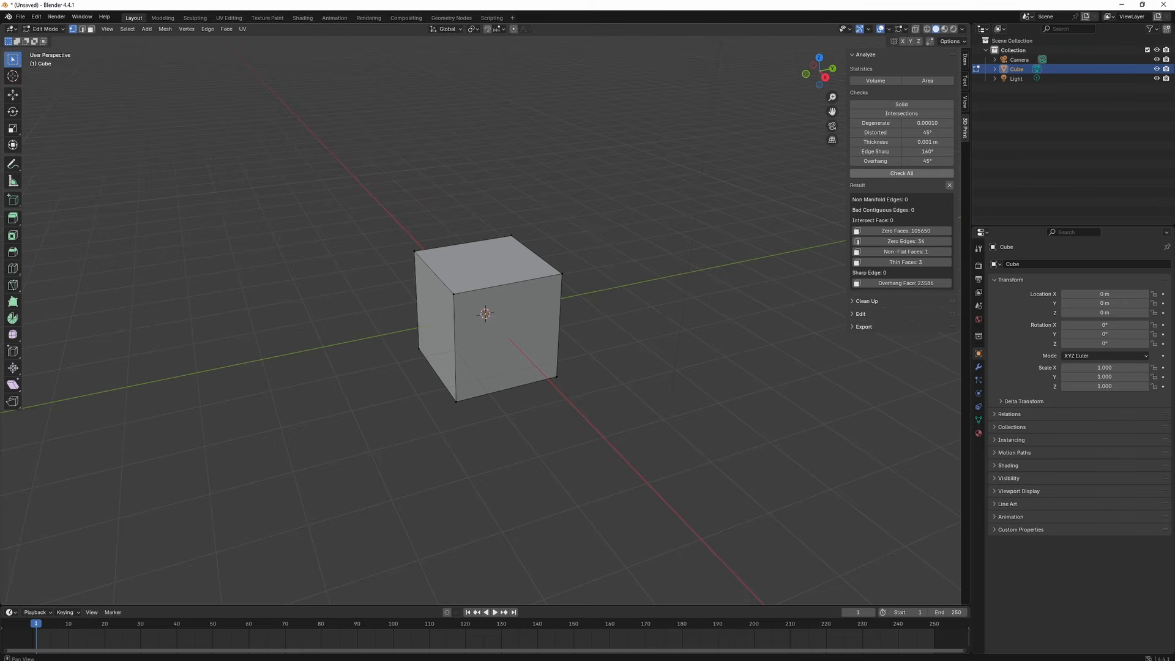
- Run all of the 3D print checks on the default cube in the unsaved scene and delete its top face
click(901, 173)
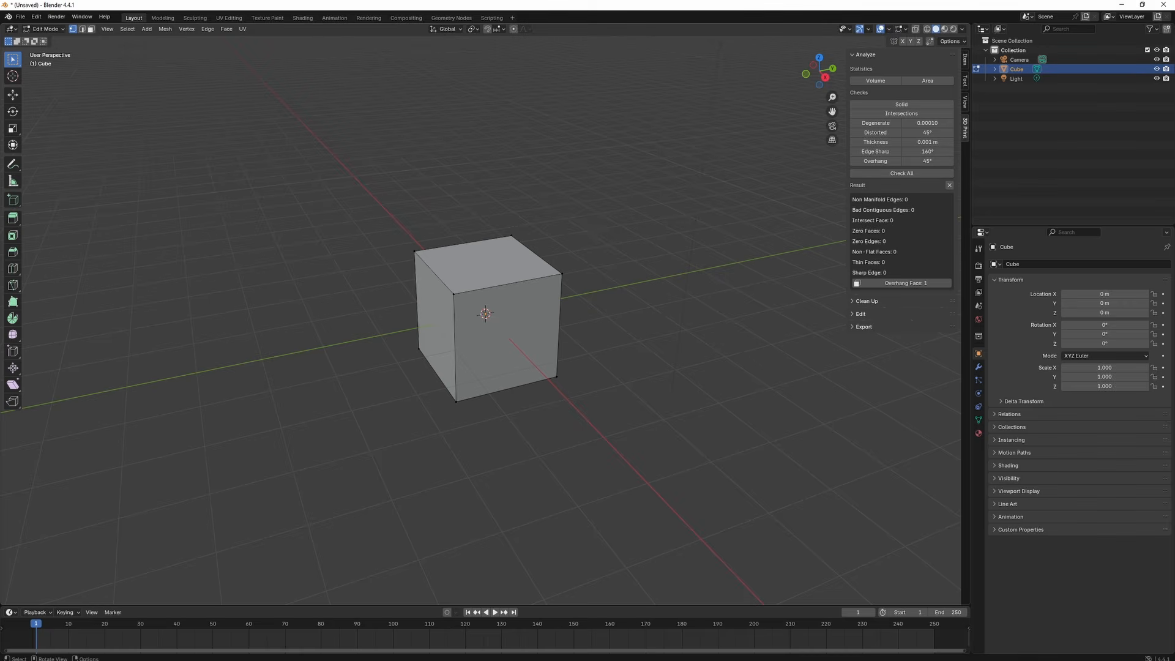
click(453, 294)
key(3)
click(488, 264)
key(x)
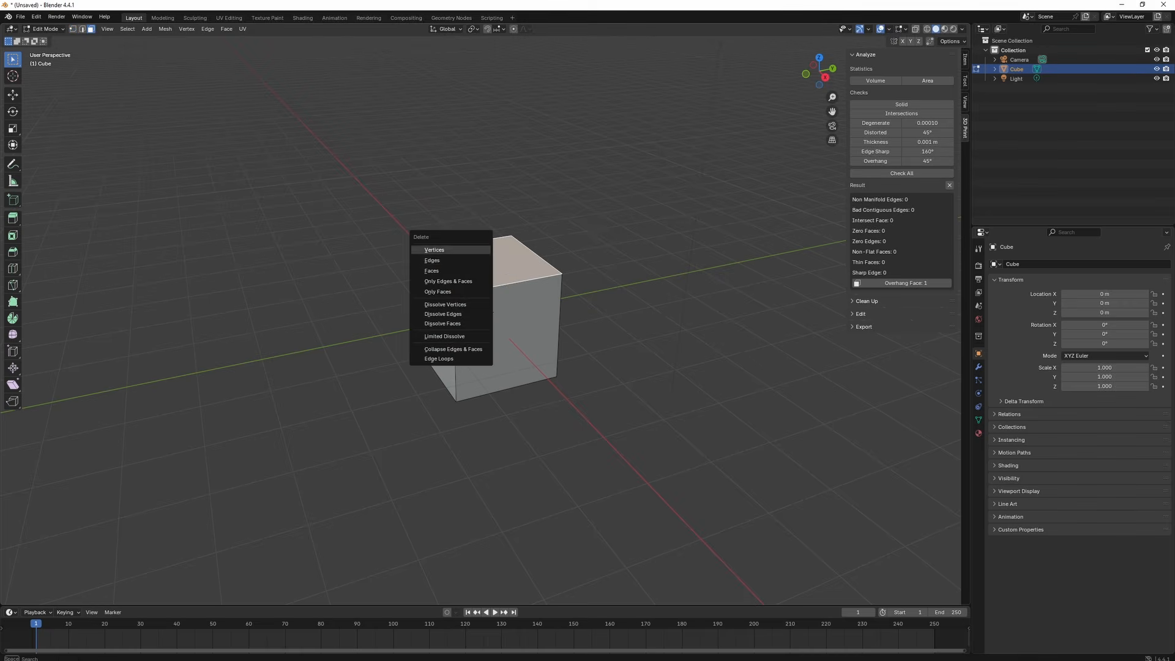
click(450, 271)
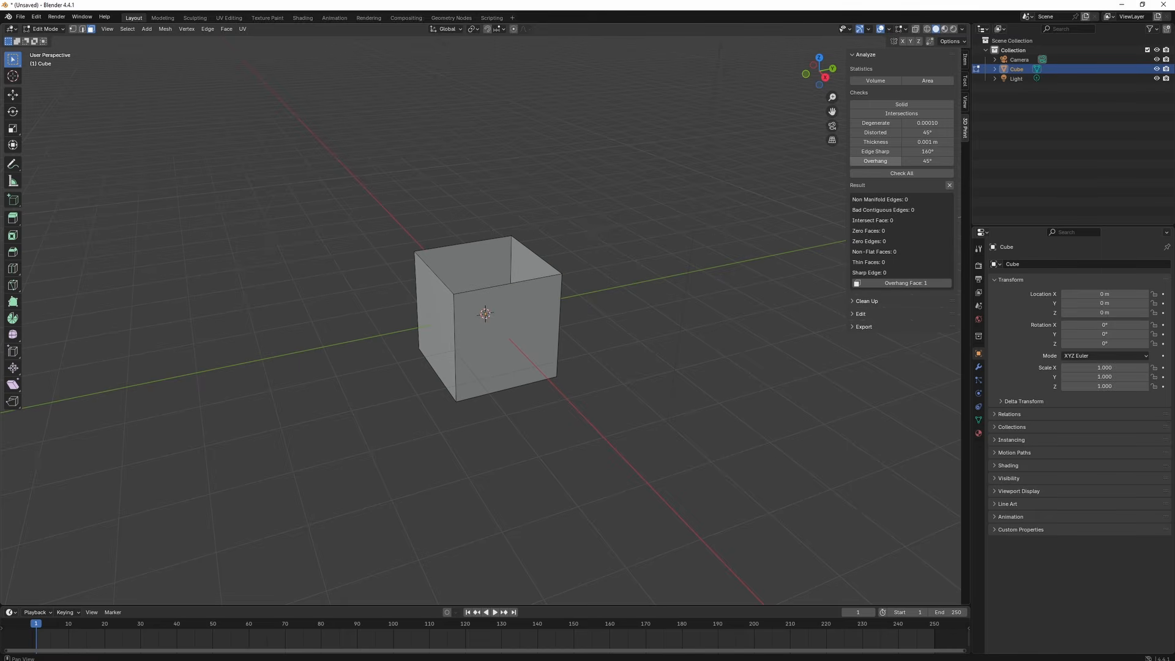
- Recheck the open cube, select its non-manifold edges and fill them with a face, checking the mesh again
click(901, 173)
click(906, 200)
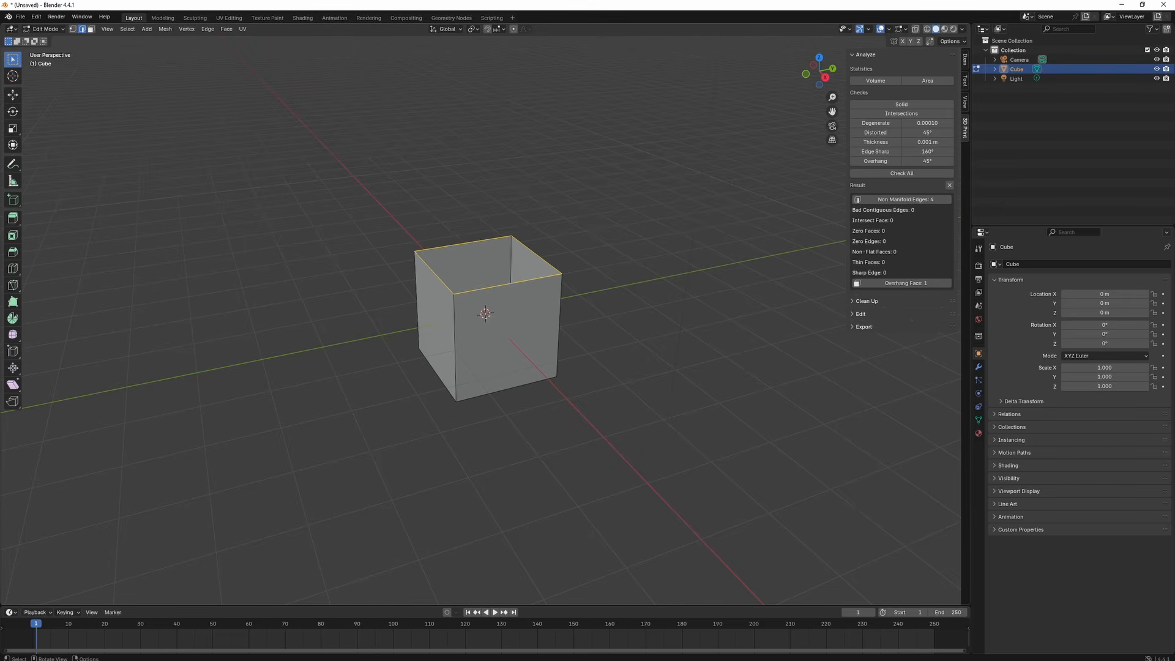
key(f)
key(alt+a)
click(902, 173)
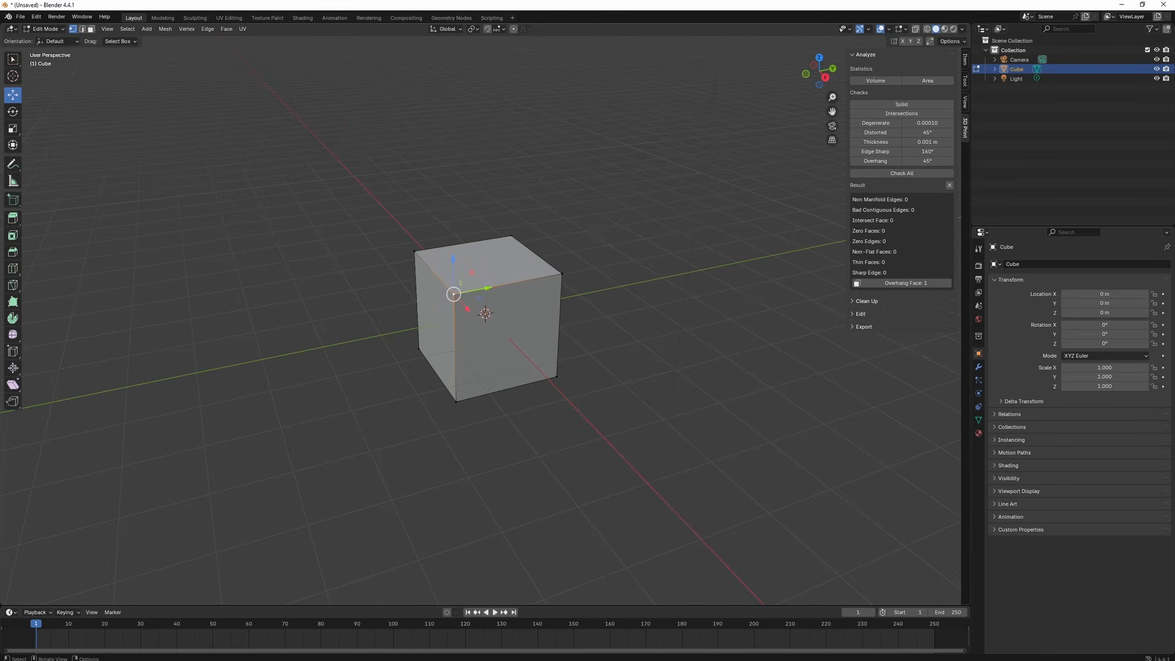
- Move the cube's front upper corner vertex across past the opposite edge and check the mesh for intersecting faces
drag(454, 293, 584, 269)
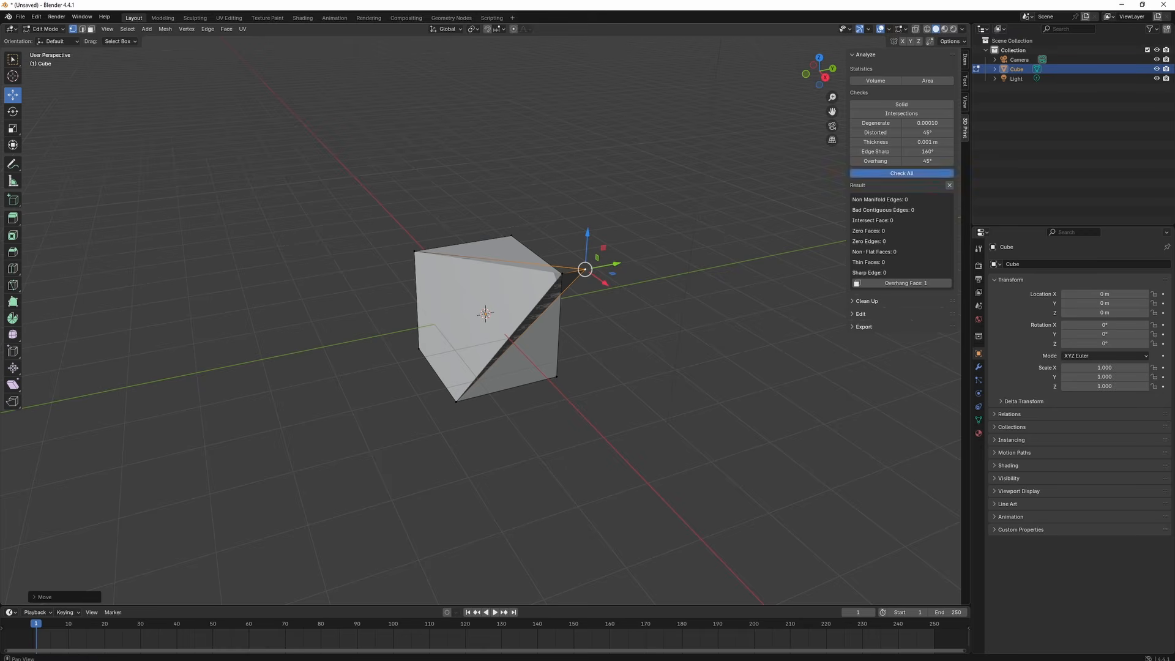
click(901, 174)
click(902, 221)
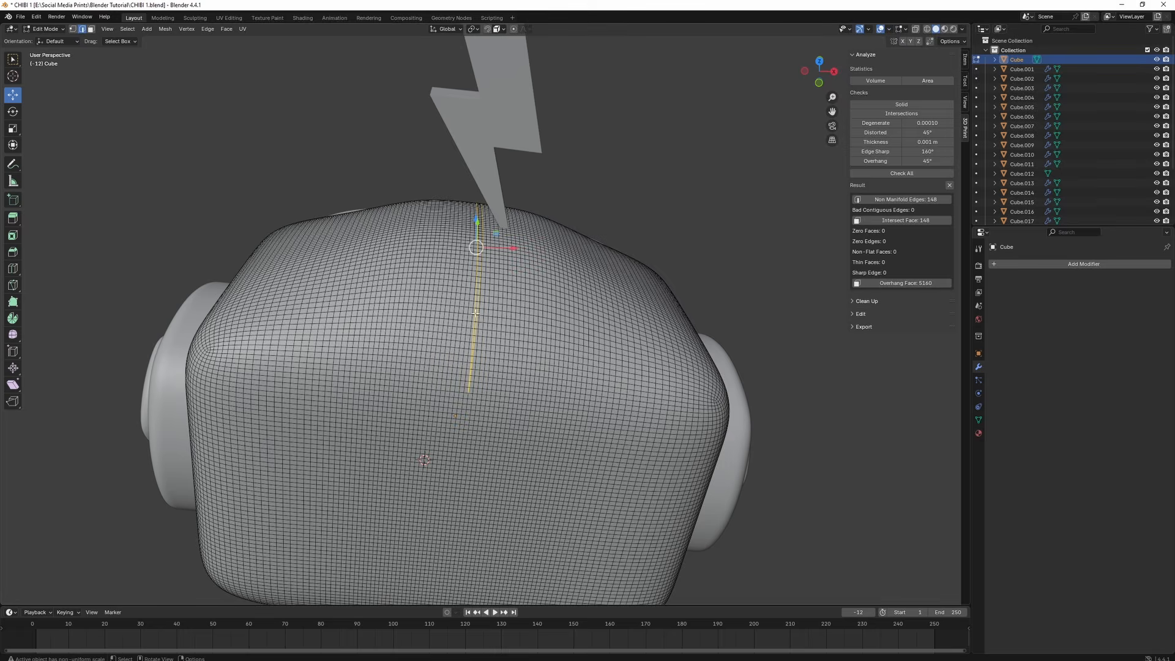
- Clean up the robot head's mesh with Make Manifold and select its intersecting faces
middle_drag(483, 270, 564, 252)
click(875, 301)
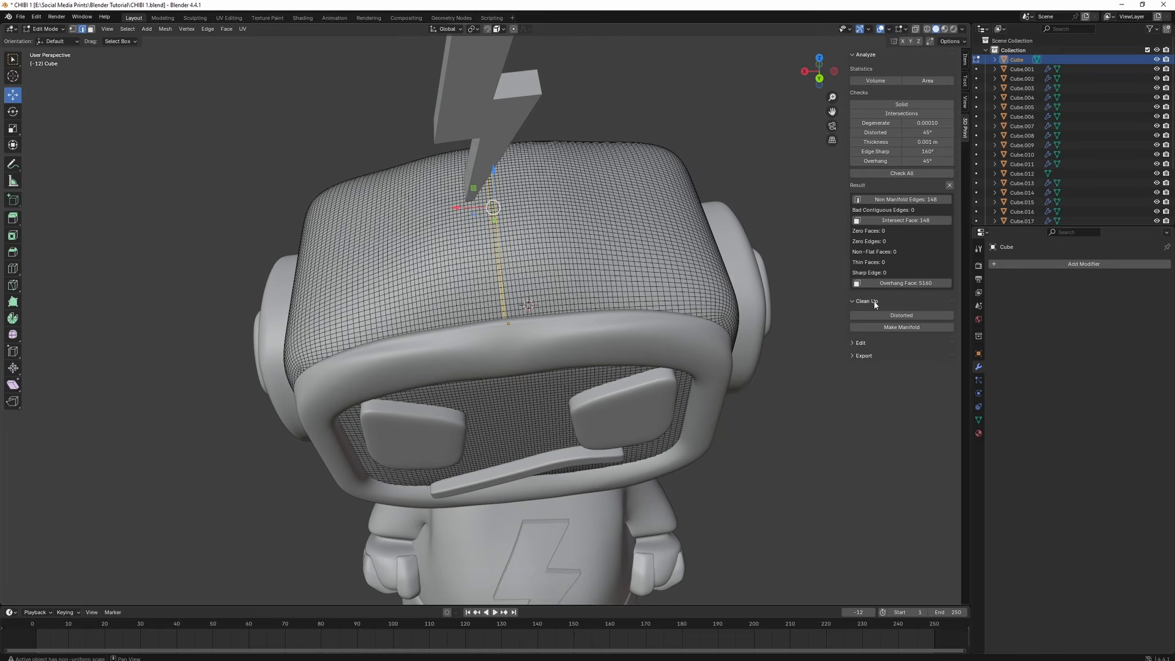
click(909, 327)
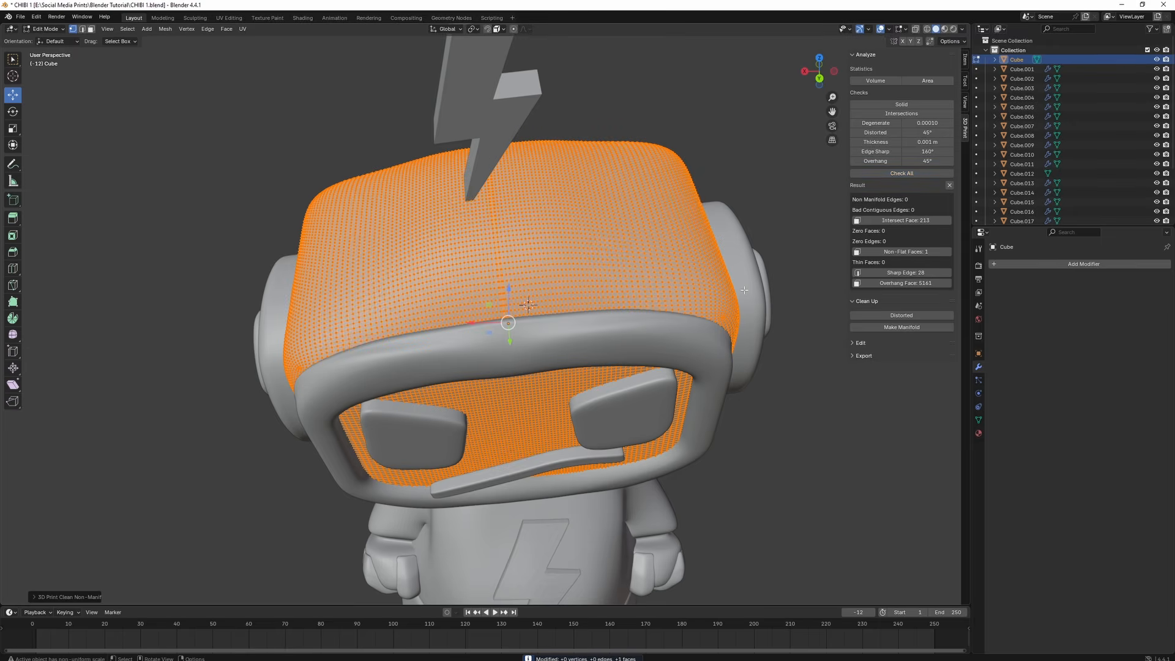
click(894, 220)
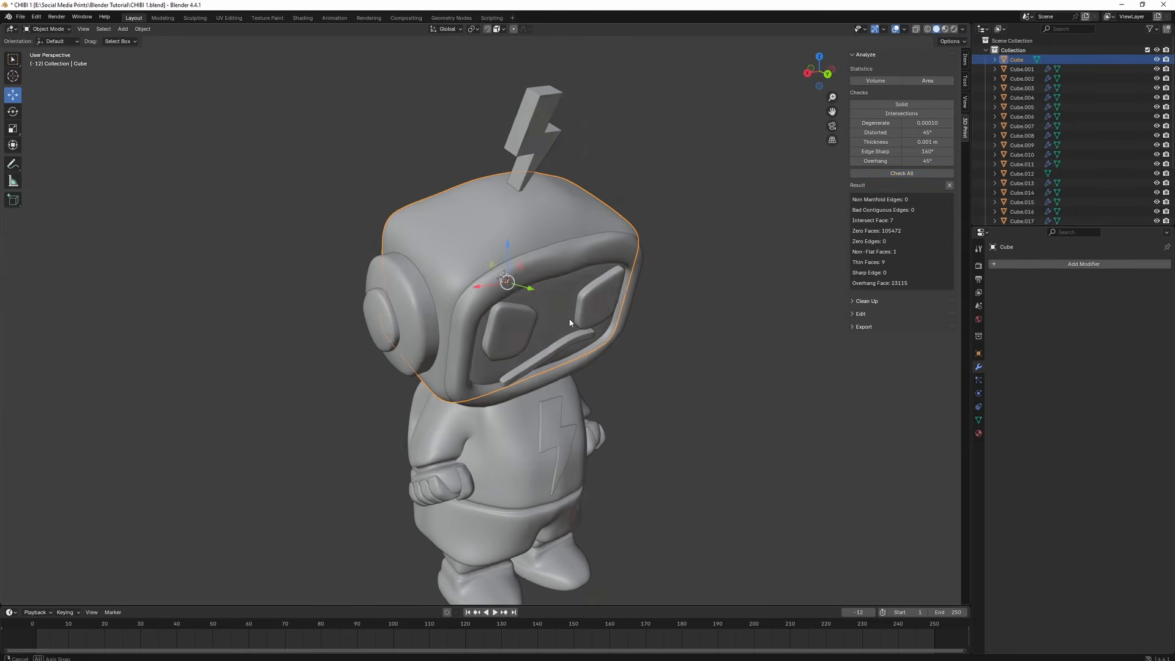
- Examine how the face frame overlaps the front of the head Cube
scroll(530, 321, up, 5)
middle_drag(531, 321, 495, 244)
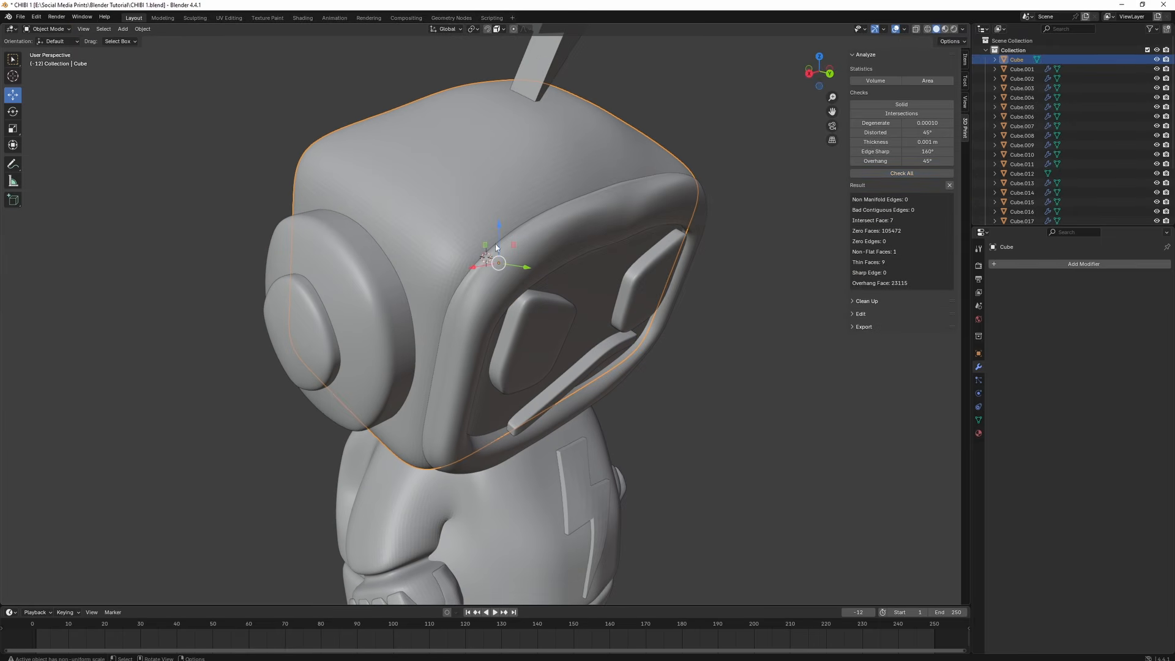
click(556, 245)
click(539, 206)
click(544, 228)
click(511, 199)
click(566, 235)
middle_drag(567, 237, 588, 266)
click(490, 200)
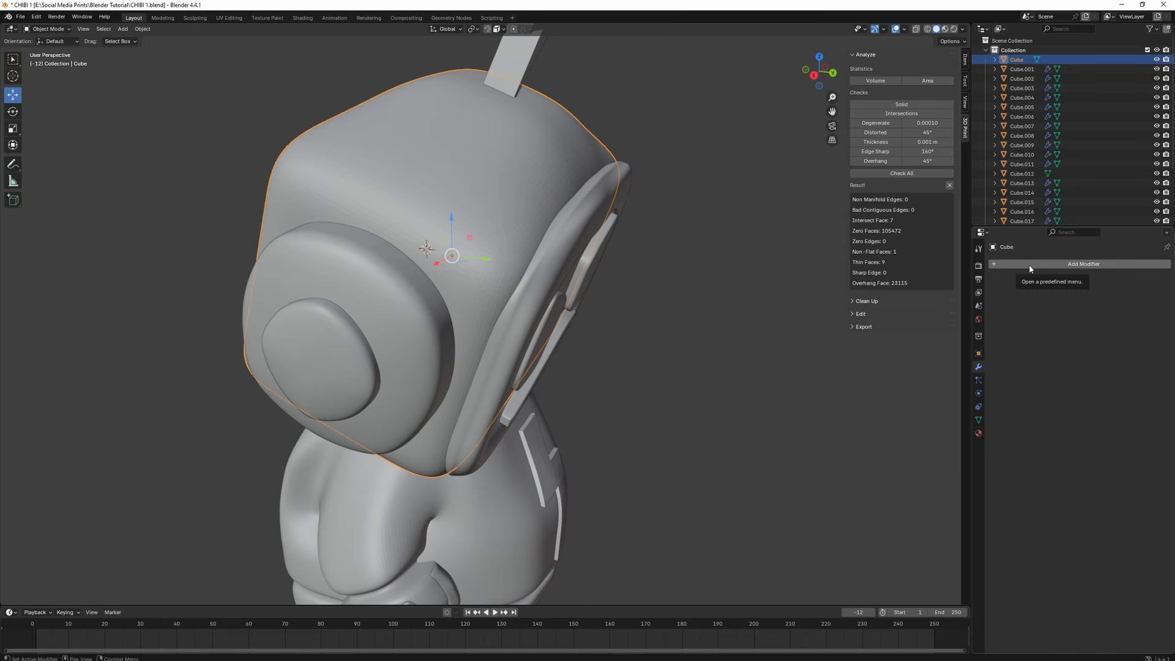
- Try moving the face frame Cube.012 forward along Y, away from the head, and undo the move
click(595, 245)
click(579, 246)
middle_drag(580, 246, 614, 281)
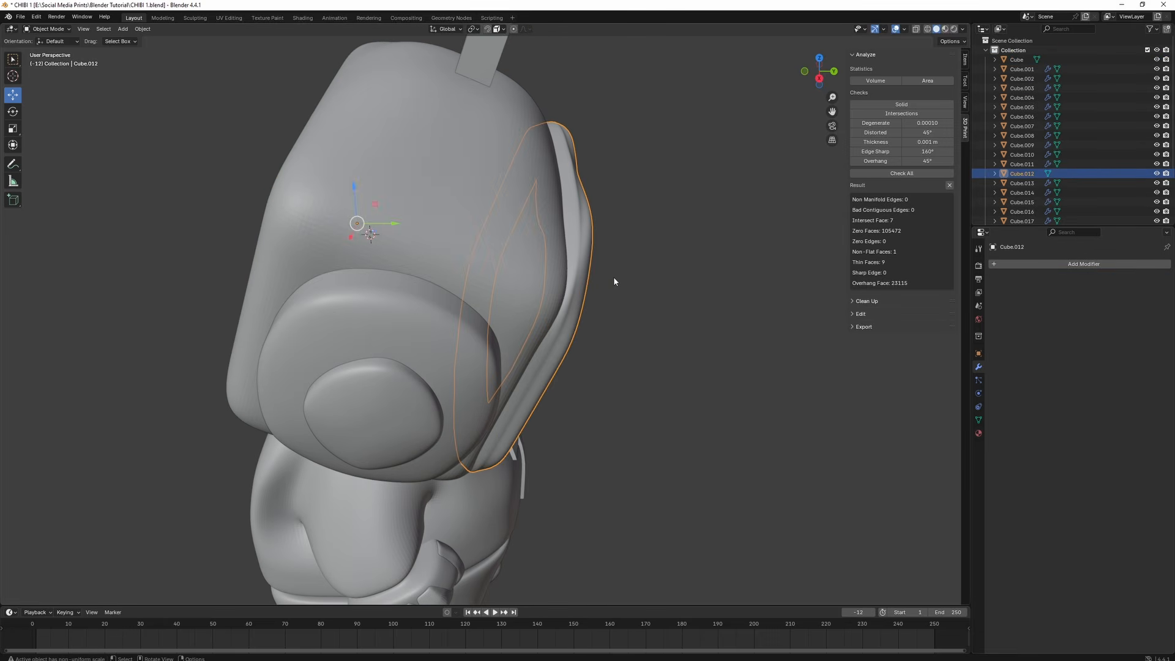
drag(393, 230, 675, 282)
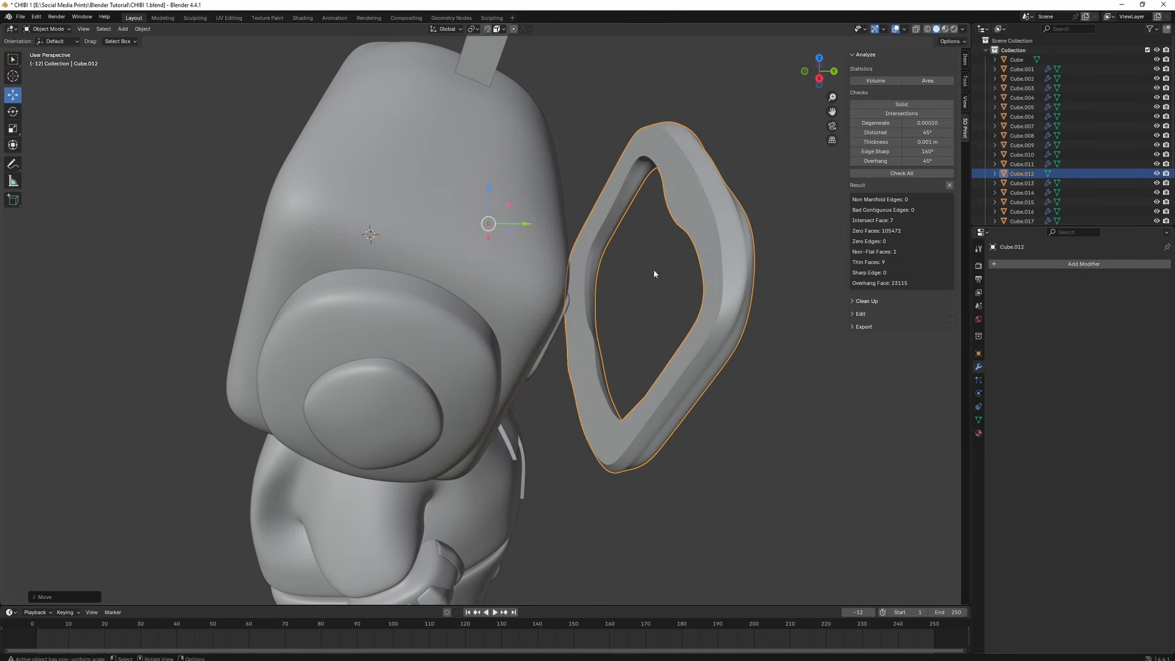
key(ctrl+z)
middle_drag(692, 336, 656, 313)
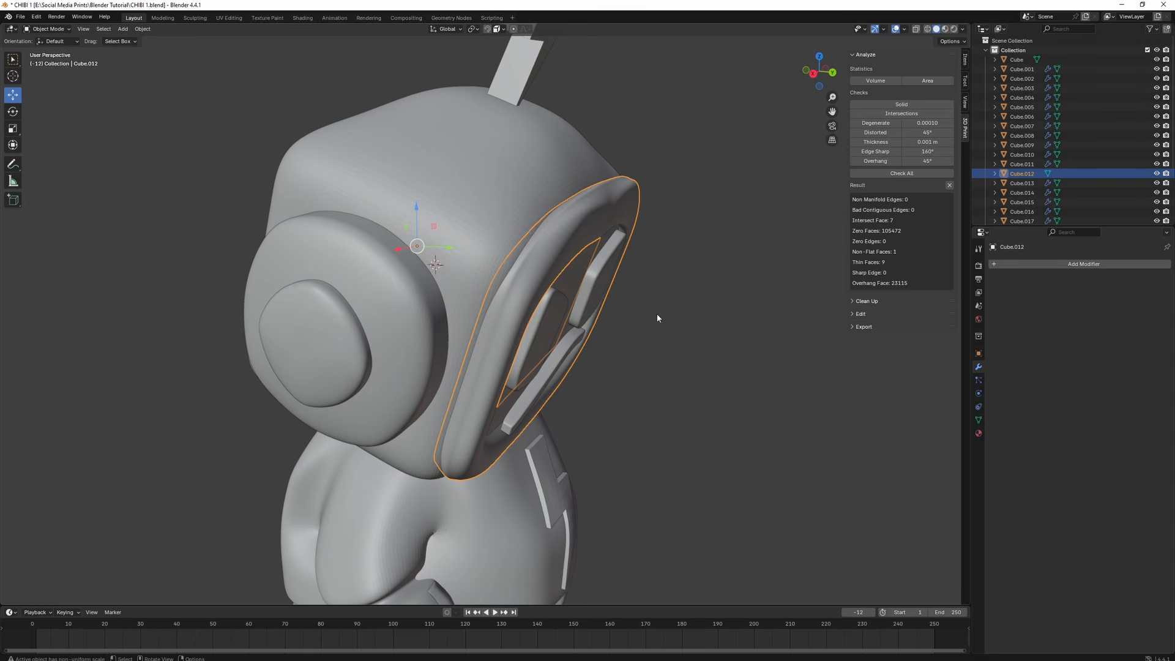
- Add a Boolean Difference modifier to the head Cube with the face frame Cube.012 as its object
click(497, 192)
click(1025, 266)
mouse_move(1026, 265)
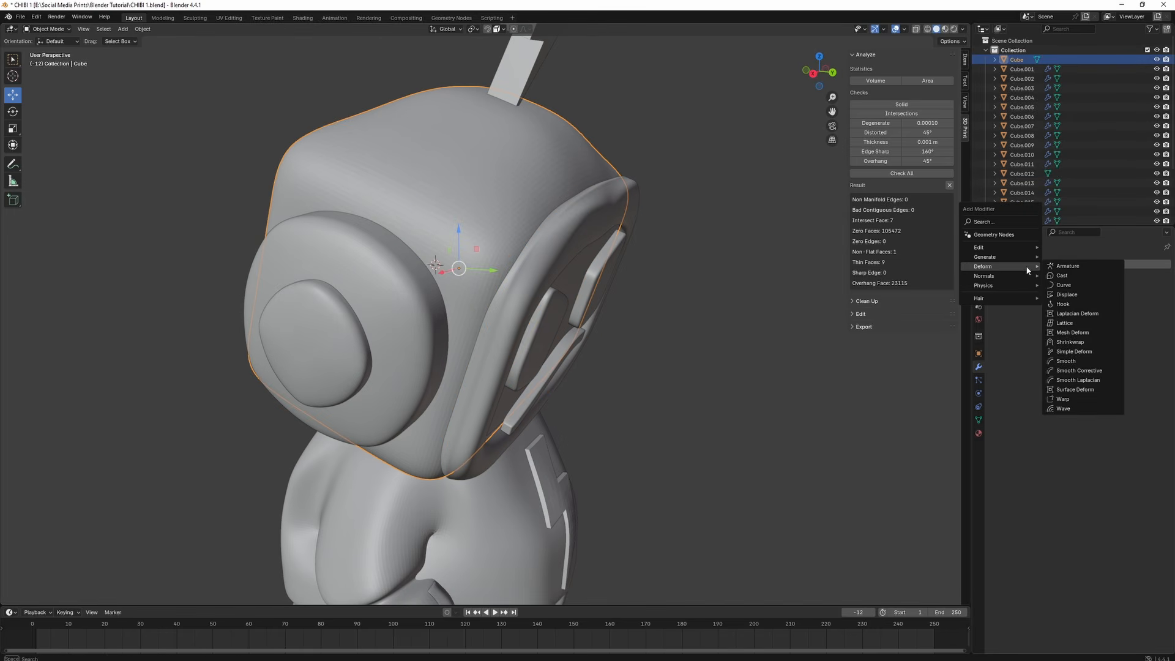
click(1071, 275)
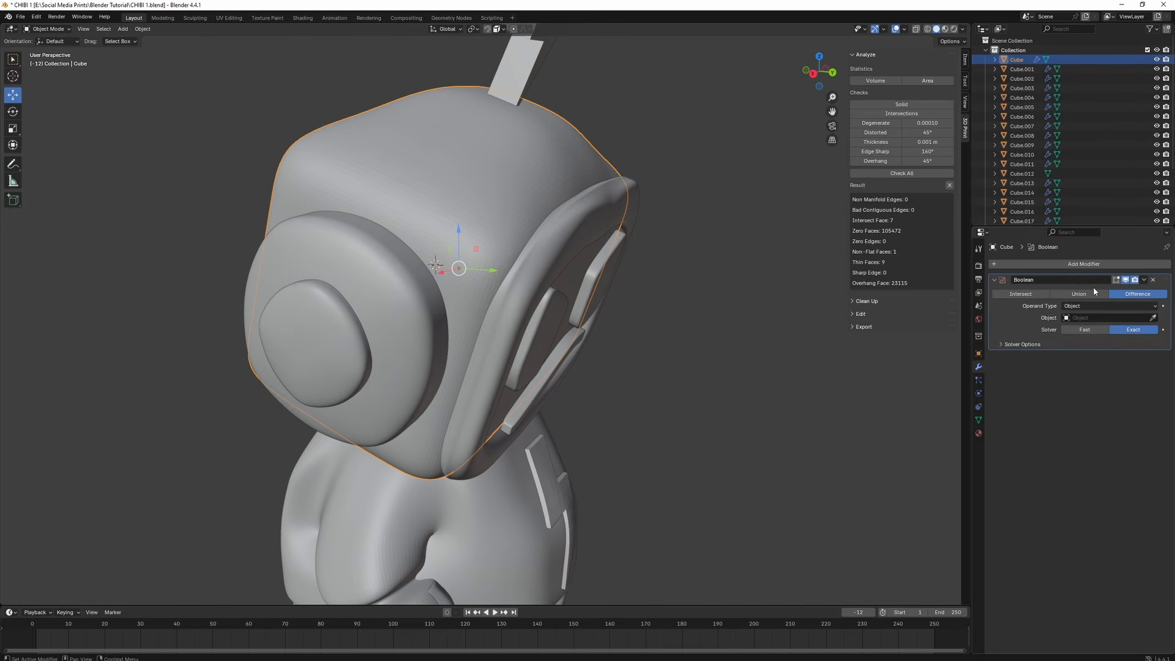
click(1153, 319)
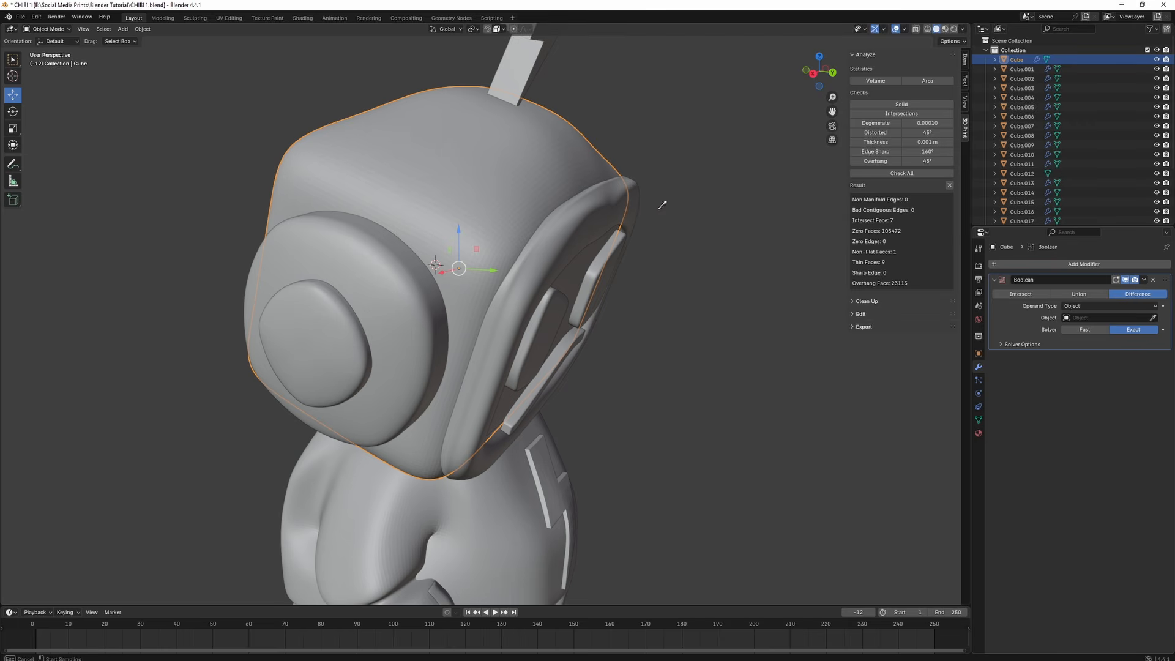
click(589, 215)
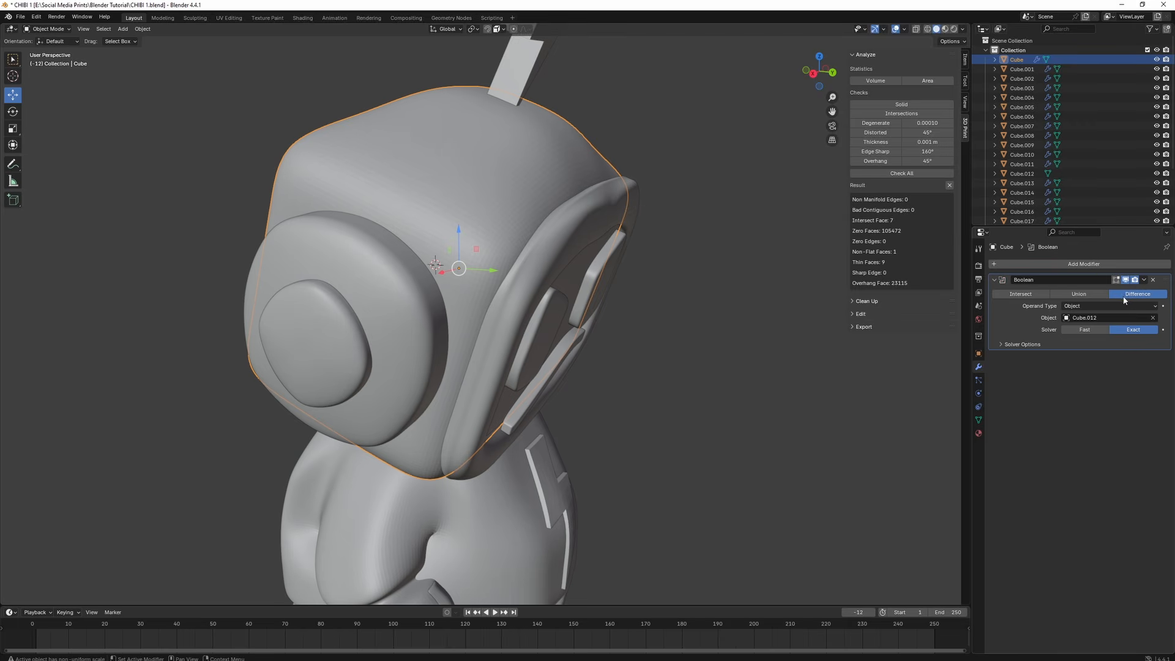
- Apply the head's Exact-solver Boolean and move the face frame Cube.012 forward along Y to inspect the cut
click(1144, 280)
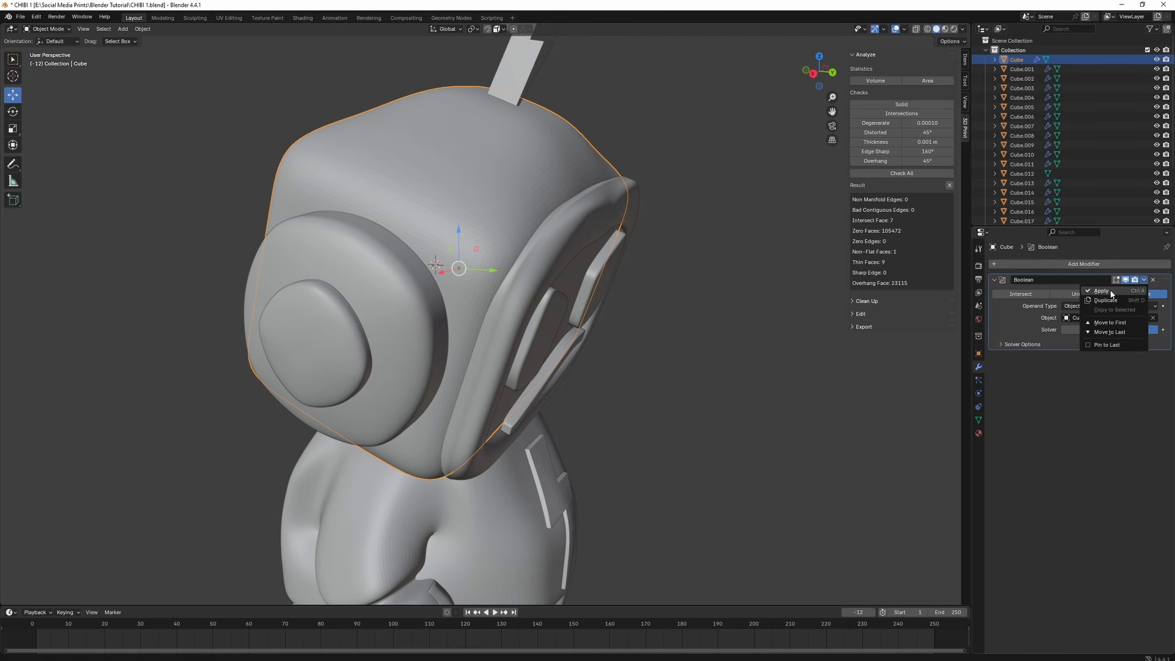
key(ctrl+a)
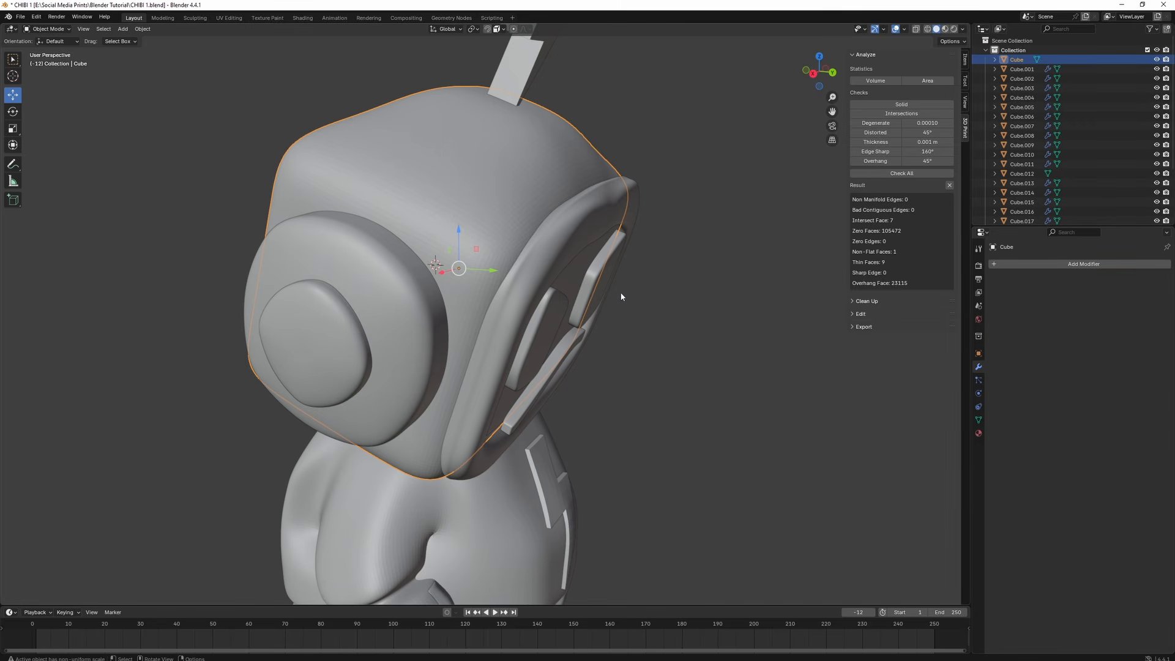
click(557, 281)
middle_drag(452, 252, 437, 234)
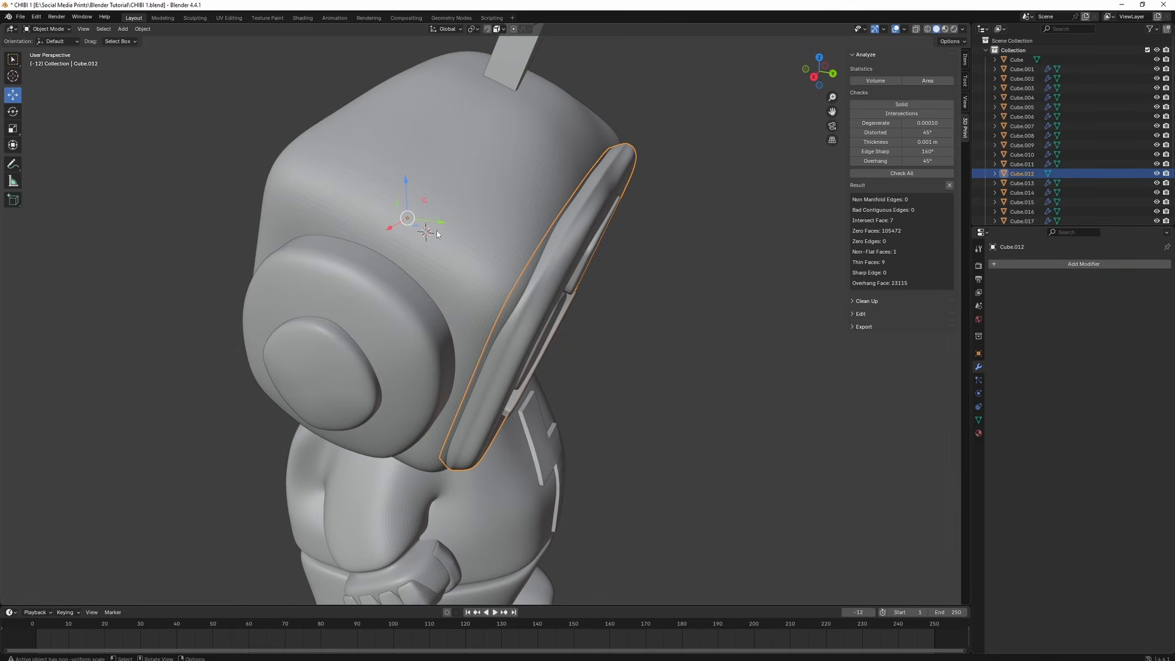
drag(443, 225, 527, 257)
middle_drag(527, 257, 518, 245)
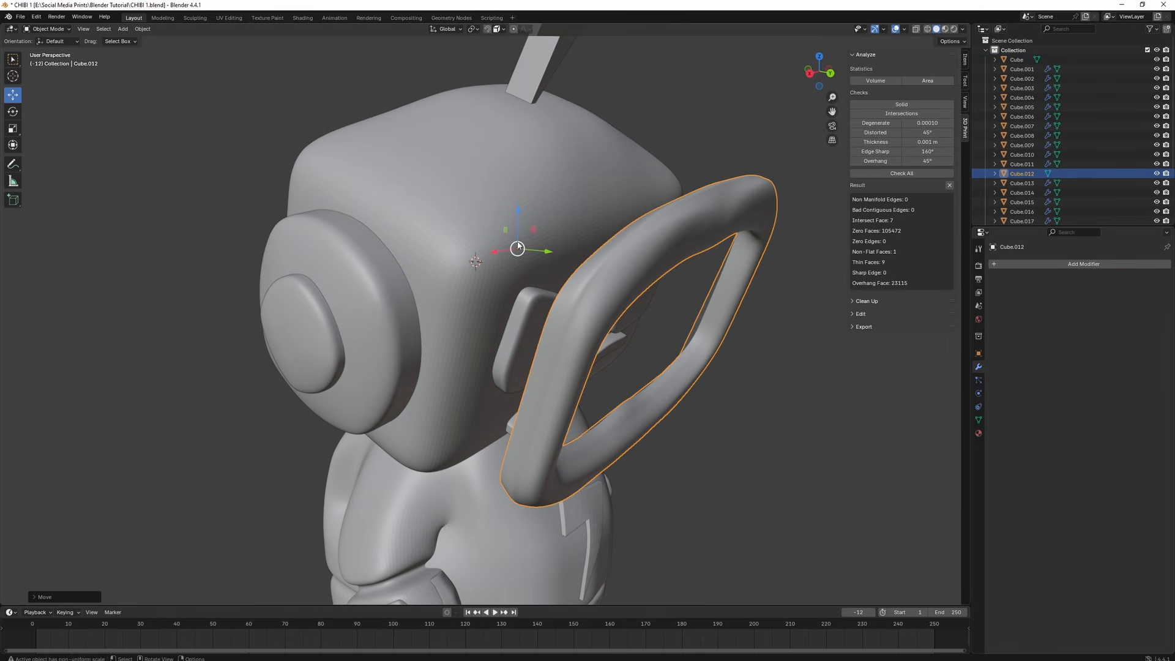
- Undo the face frame's move and the application of the head's Boolean modifier
key(ctrl+z)
key(ctrl+z)
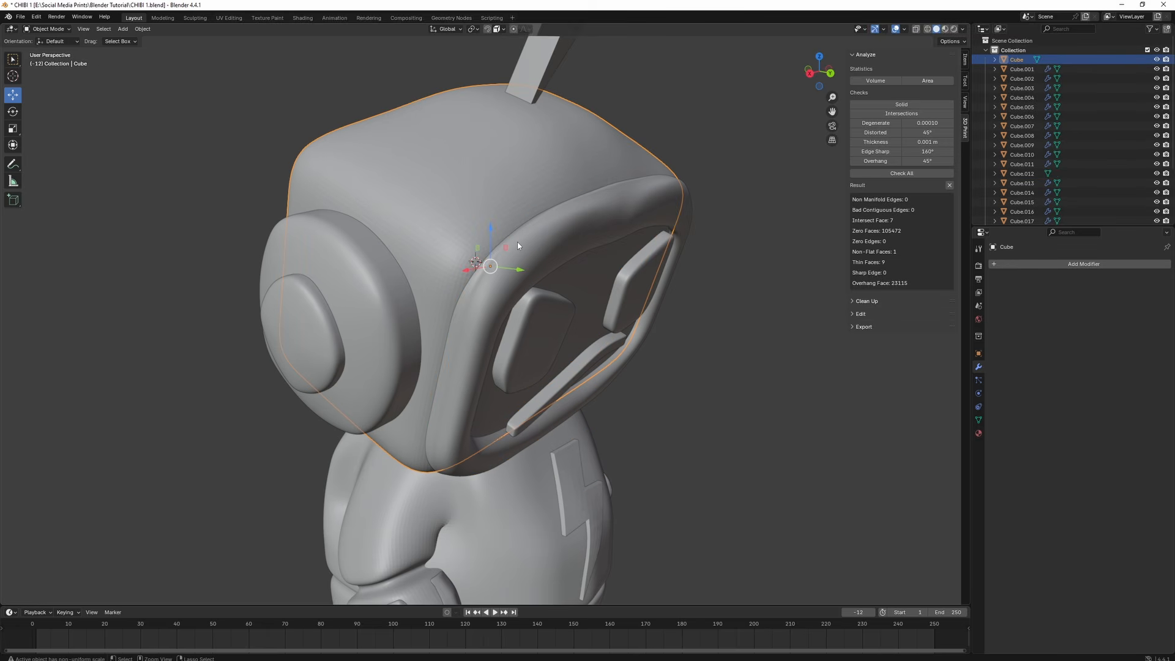
key(ctrl+z)
- Switch the head's Boolean modifier to the Fast solver and apply it
scroll(569, 280, down, 1)
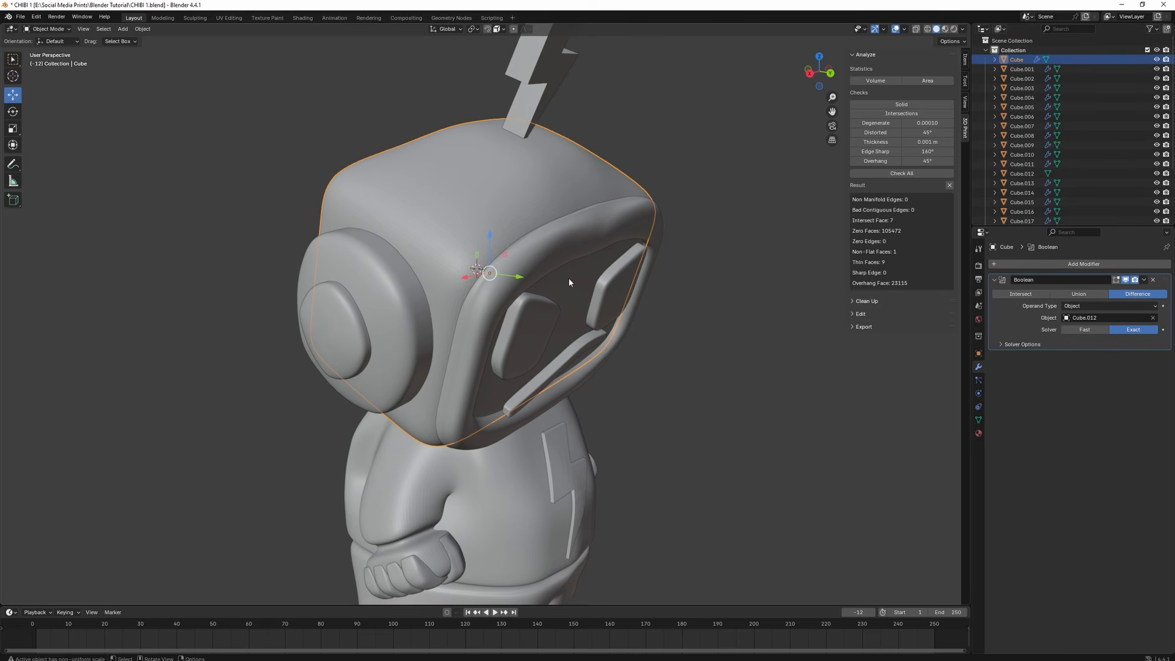
click(1086, 331)
scroll(741, 343, up, 3)
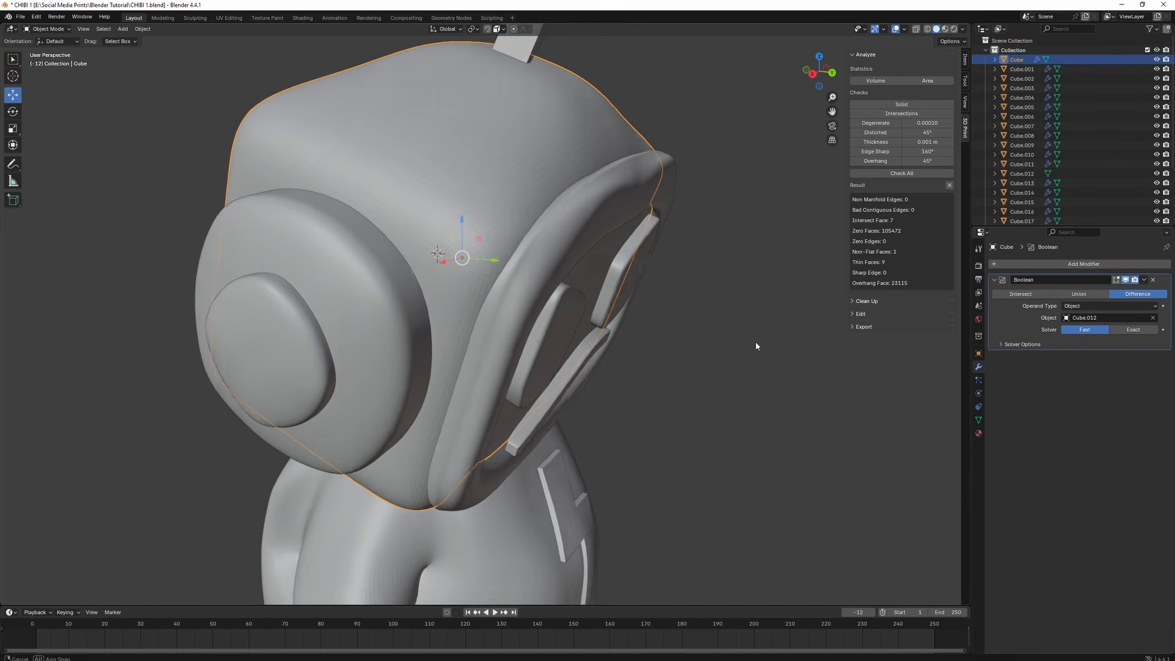
click(1144, 279)
click(1053, 298)
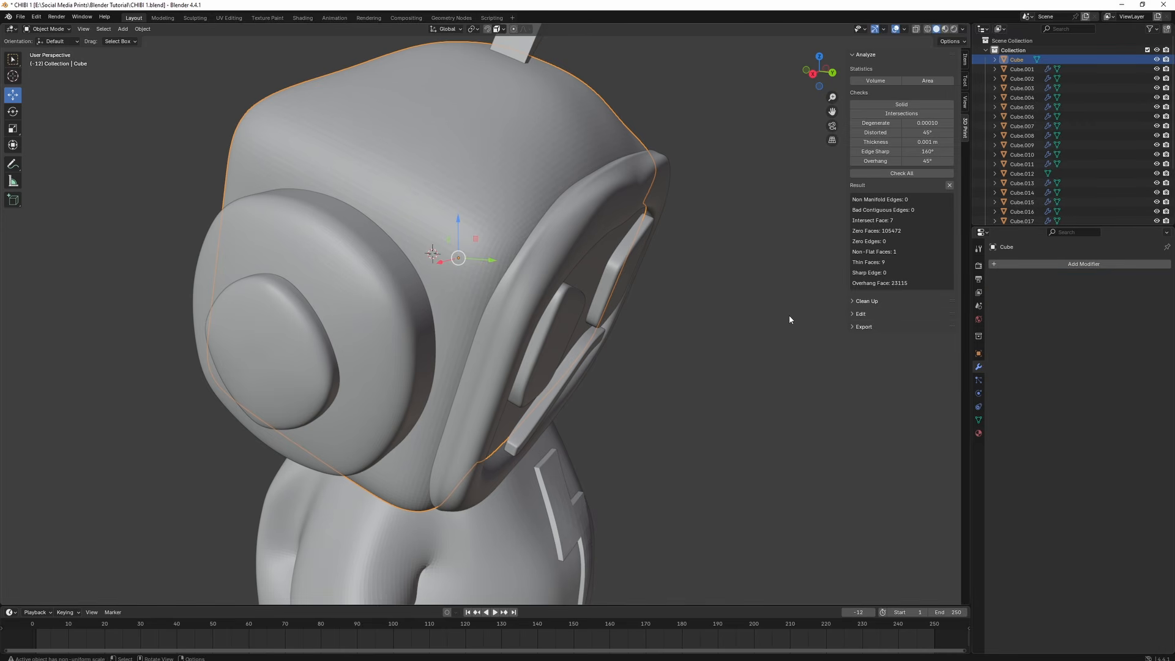
- Move the face frame Cube.012 away from the head along Y to inspect the Fast-solver cut
click(553, 239)
drag(446, 234, 530, 240)
mouse_move(581, 264)
middle_down()
mouse_move(520, 269)
mouse_move(608, 277)
mouse_move(568, 270)
middle_up()
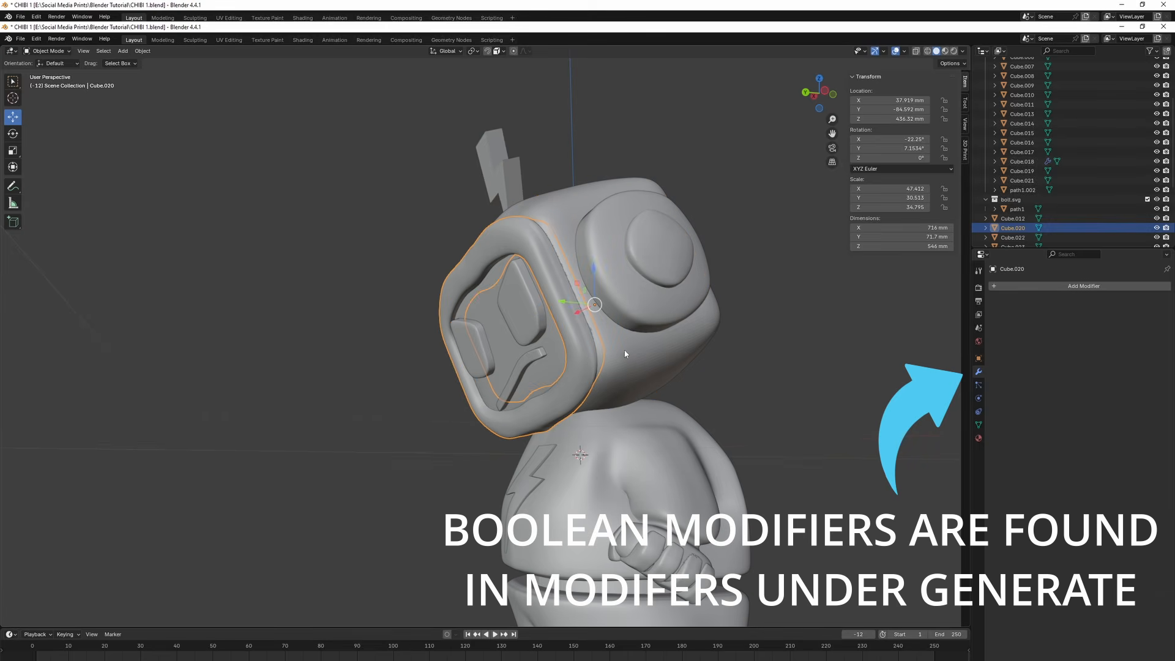
- Add a Boolean Difference modifier to the head Cube with the face frame Cube.020 as its object
click(1042, 286)
mouse_move(1042, 288)
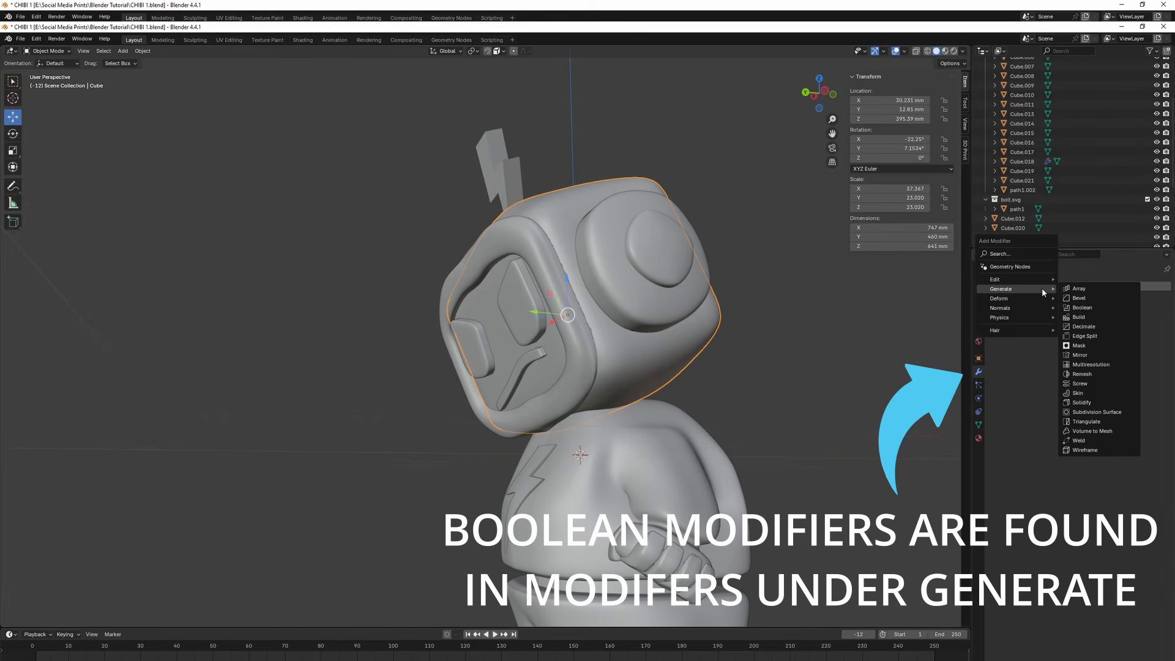
click(1082, 307)
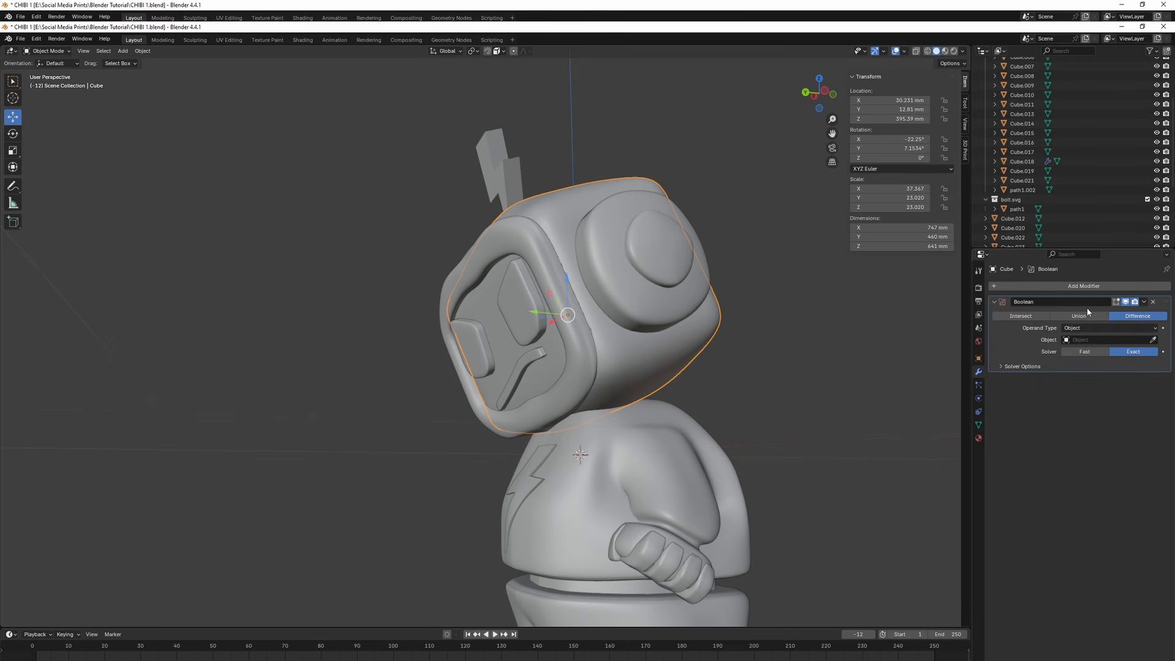
click(1154, 337)
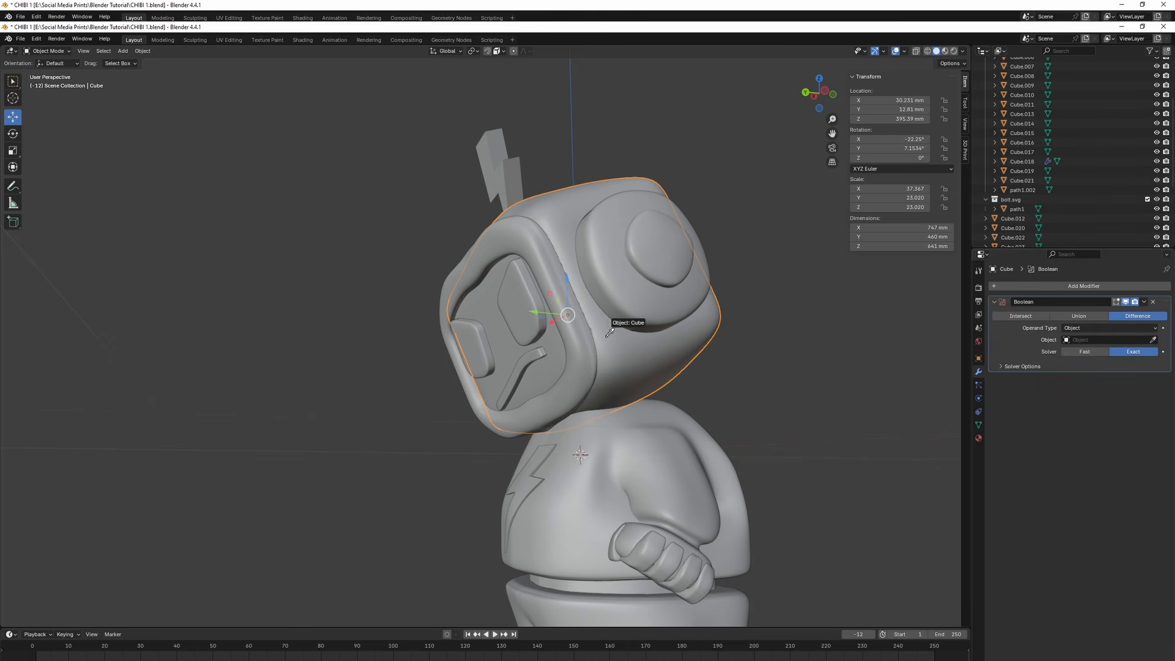
click(573, 348)
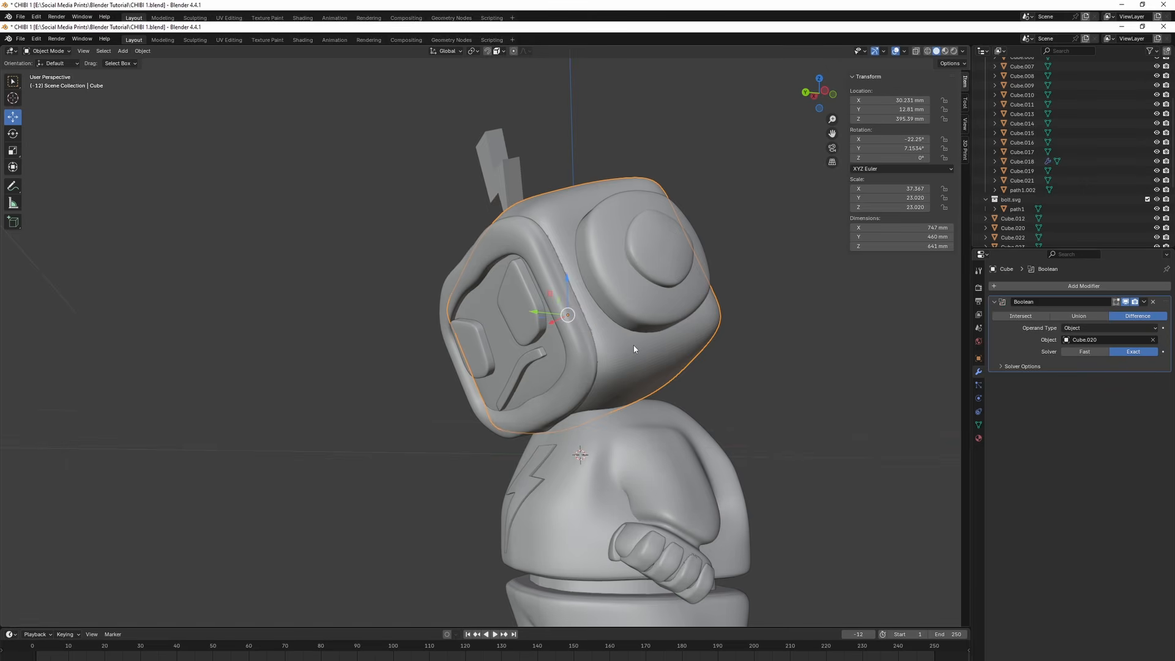
- Apply the head's Boolean modifier and move the face frame Cube.020 away from the head along X to inspect the cut
click(1144, 302)
click(1101, 313)
click(1013, 228)
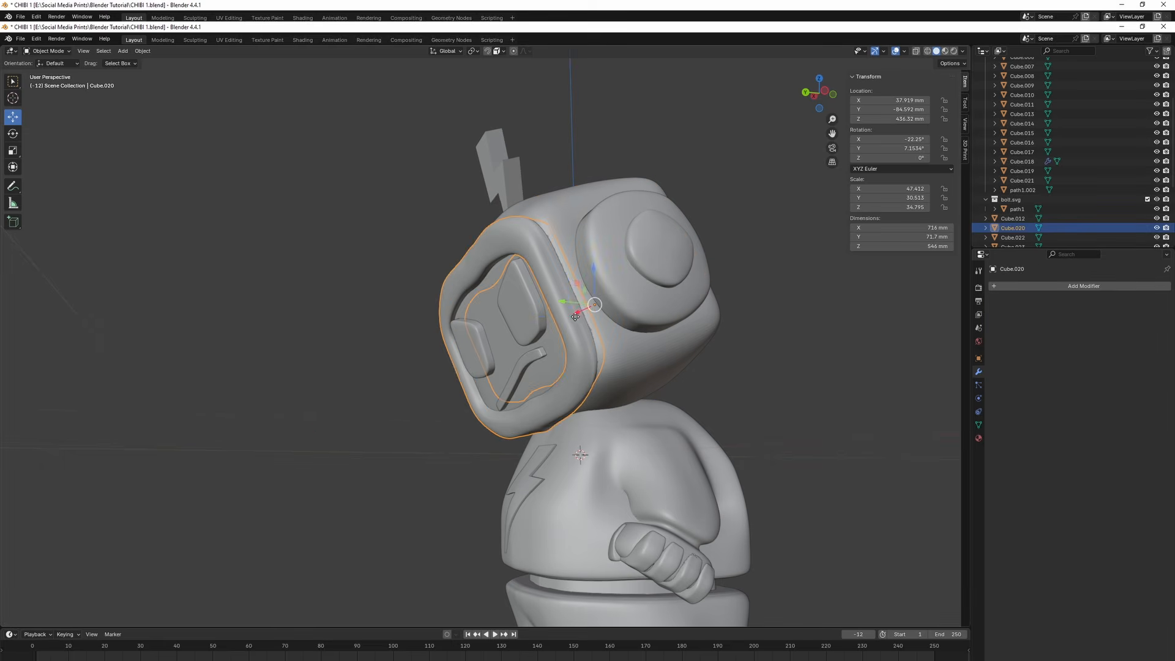
key(g)
key(x)
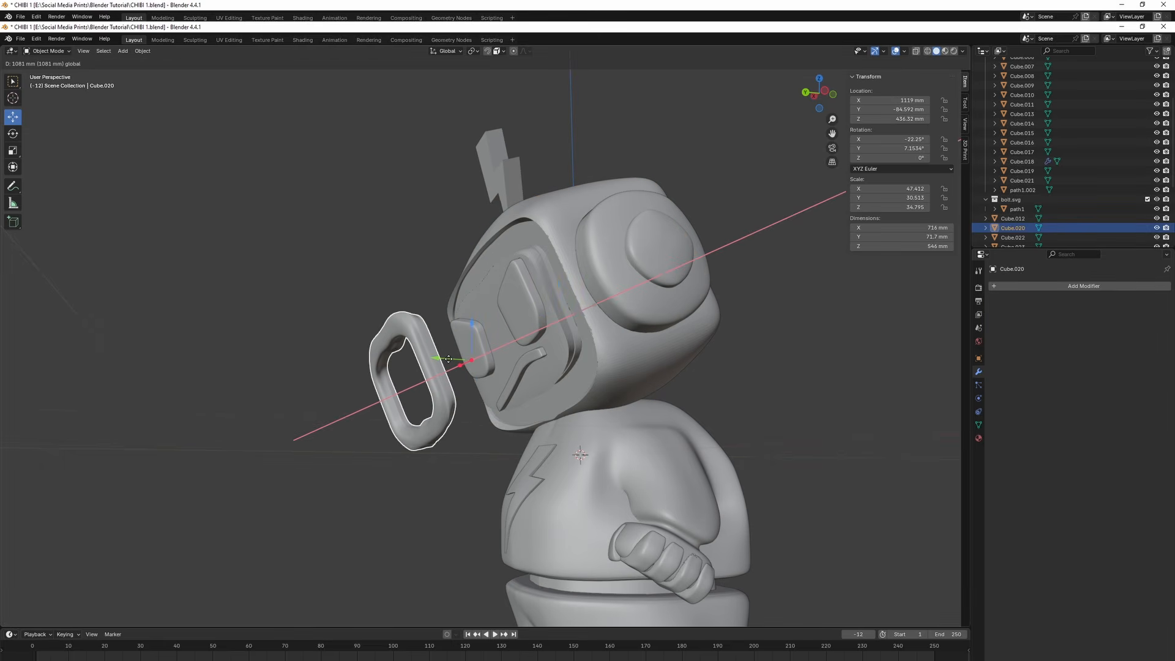
click(896, 178)
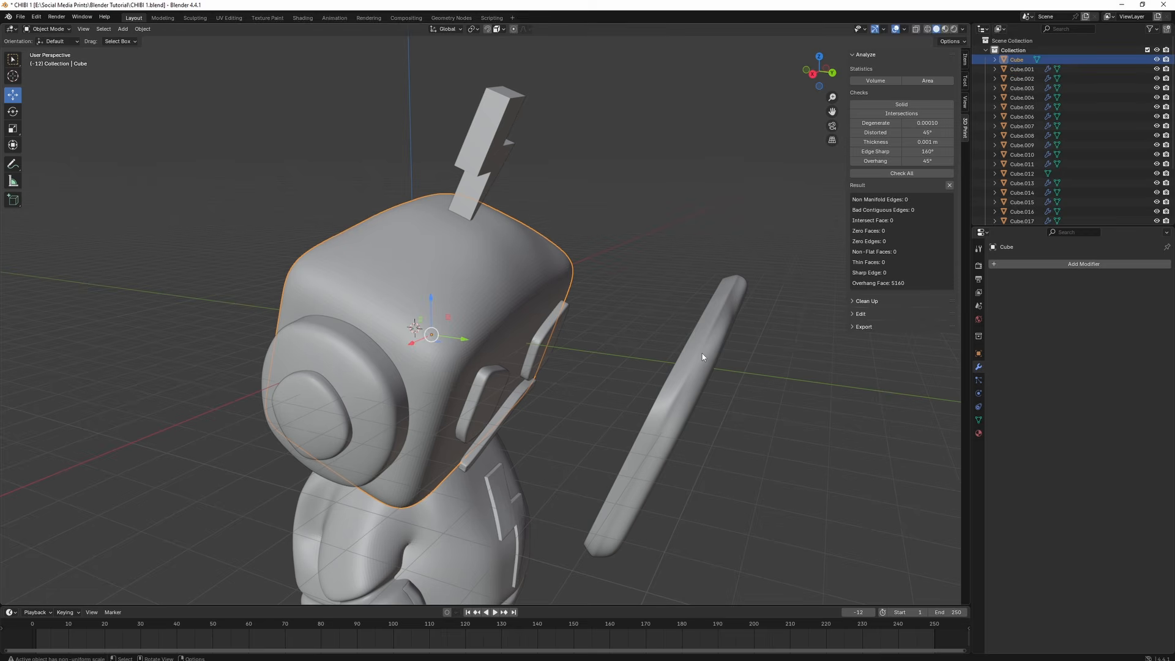
- Move the face frame Cube.012 about 5 m back along Y so it sits in the front of the head
key(g)
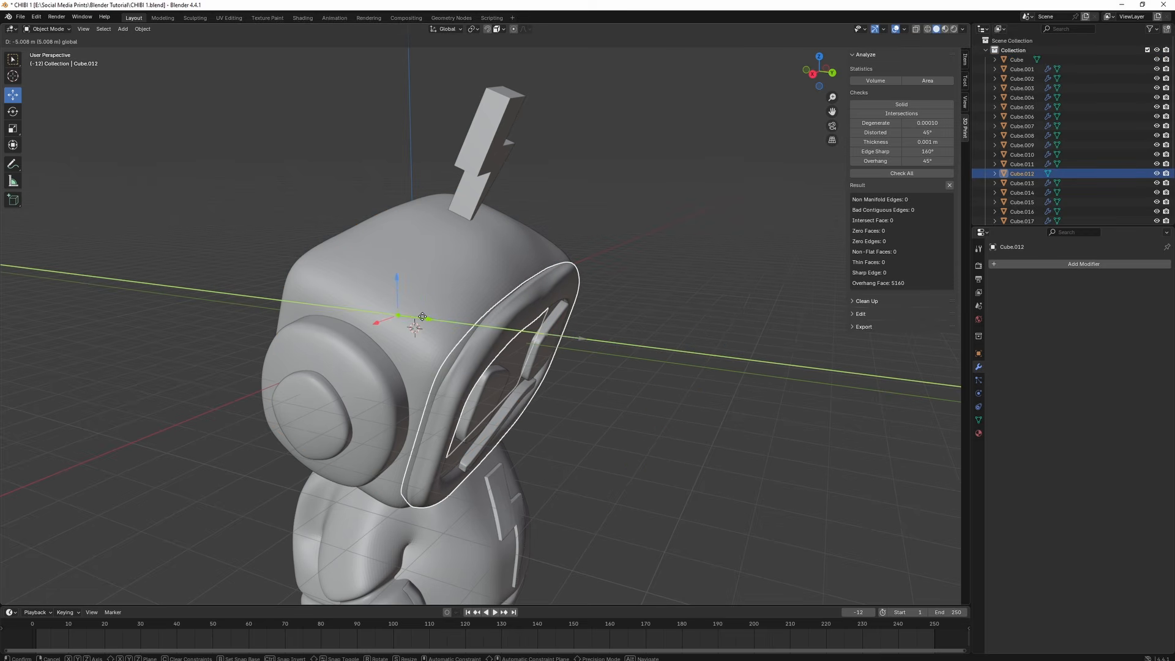
click(440, 343)
mouse_move(441, 343)
middle_down()
mouse_move(472, 264)
mouse_move(433, 327)
middle_up()
- Add a Boolean Difference modifier to the head Cube with the face frame Cube.012 as its object
click(446, 286)
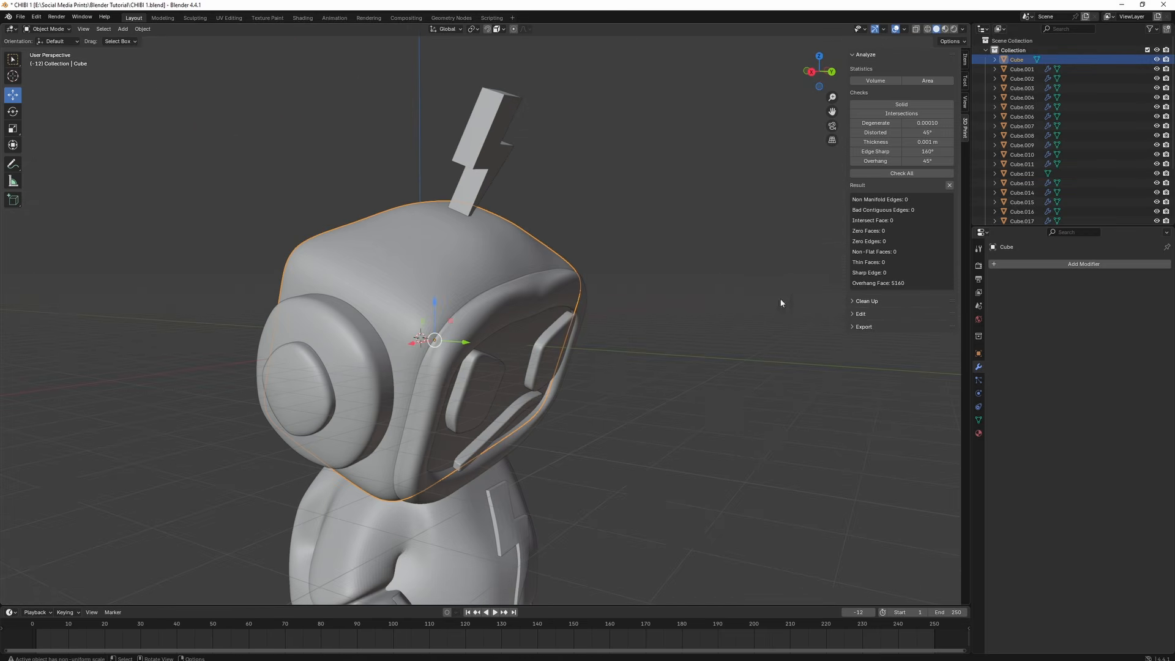
click(1039, 265)
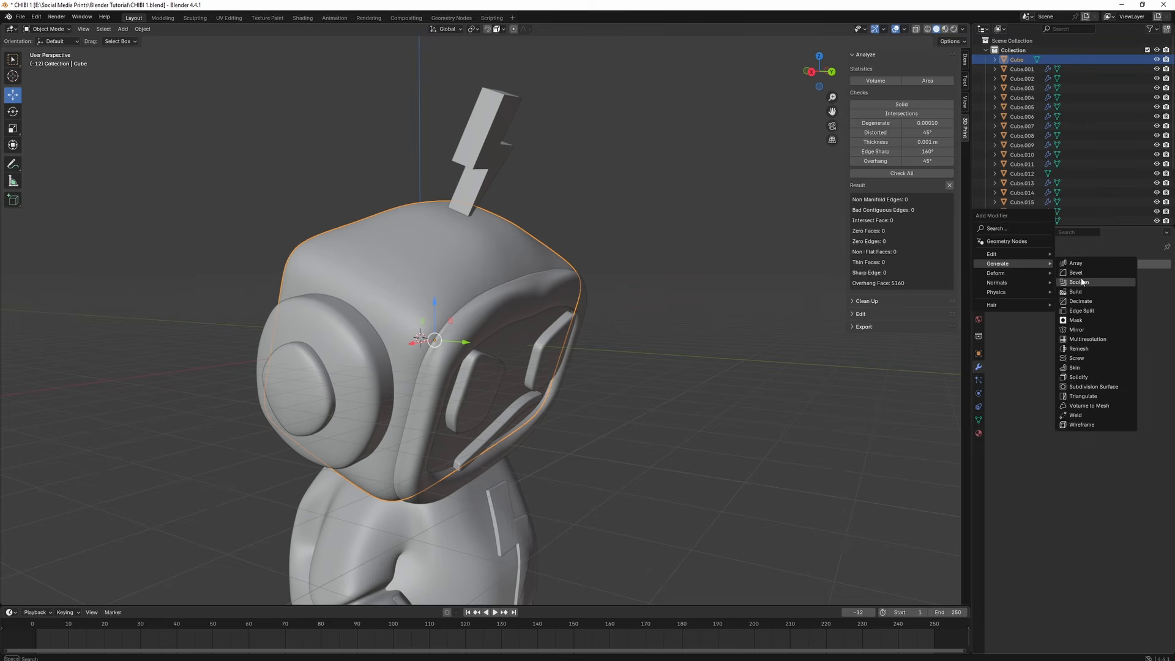
click(1124, 281)
click(1153, 319)
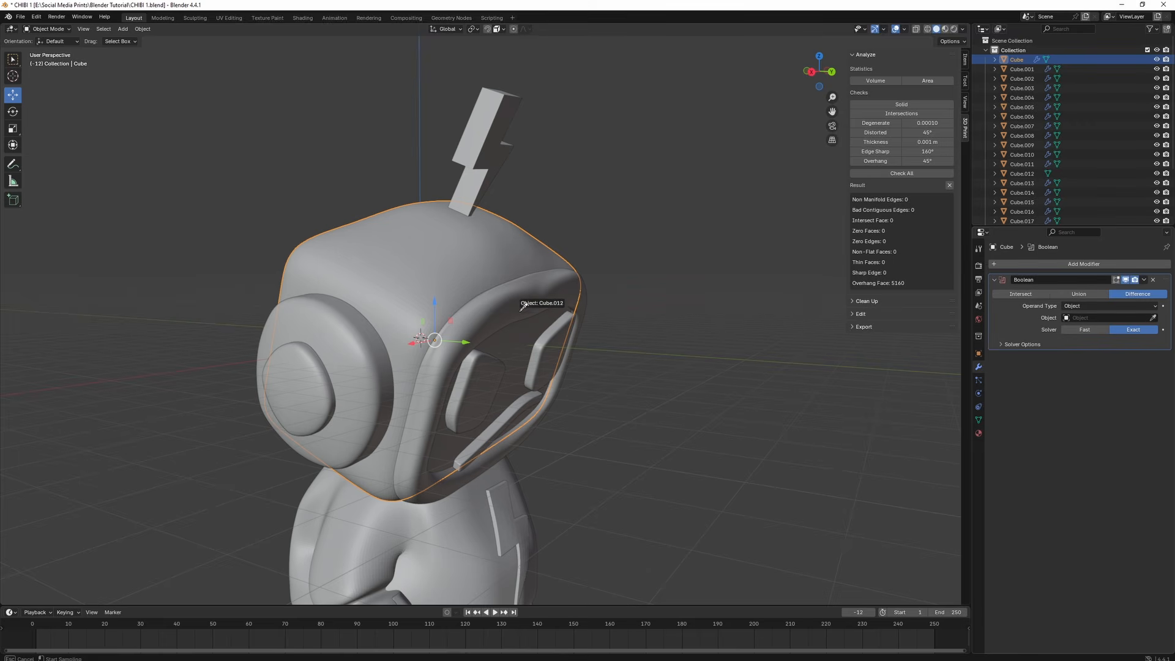
click(662, 326)
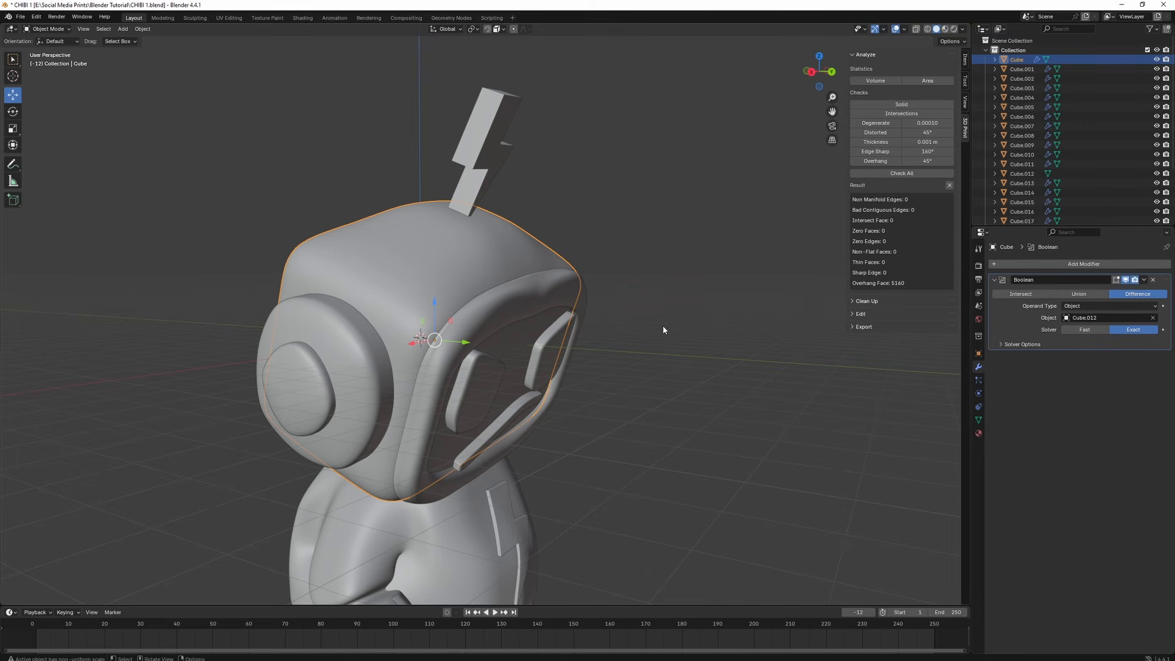
- Apply the head's Boolean modifier and pull the face frame Cube.012 forward along Y to inspect the recess
click(1144, 279)
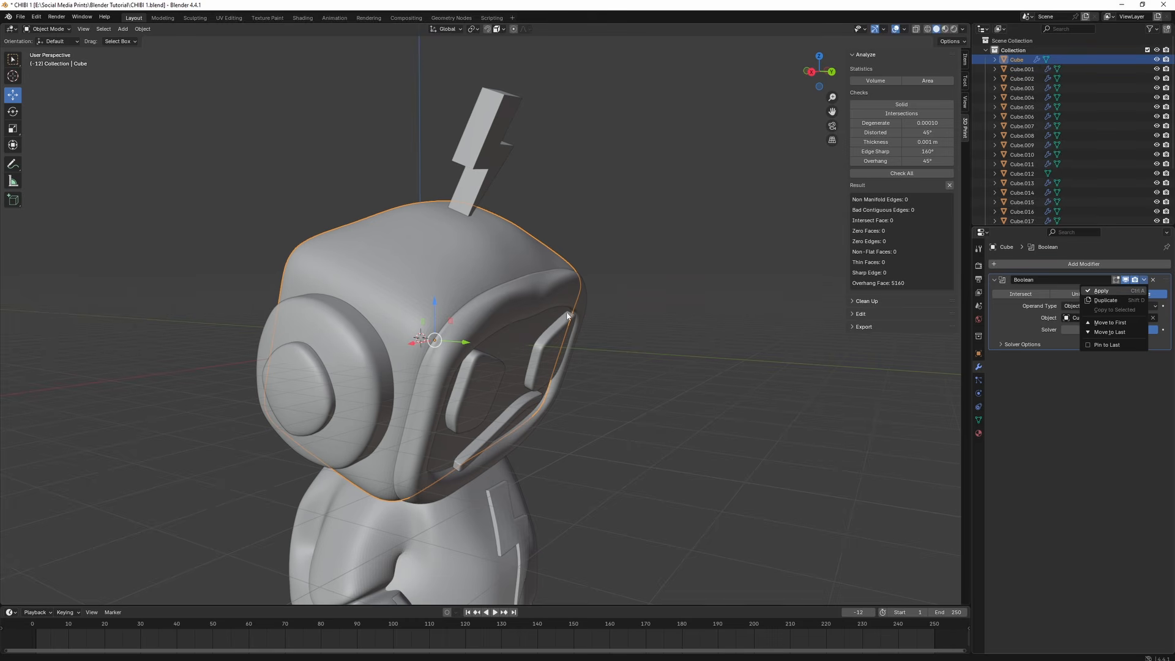
key(ctrl+a)
click(499, 306)
drag(430, 329, 497, 327)
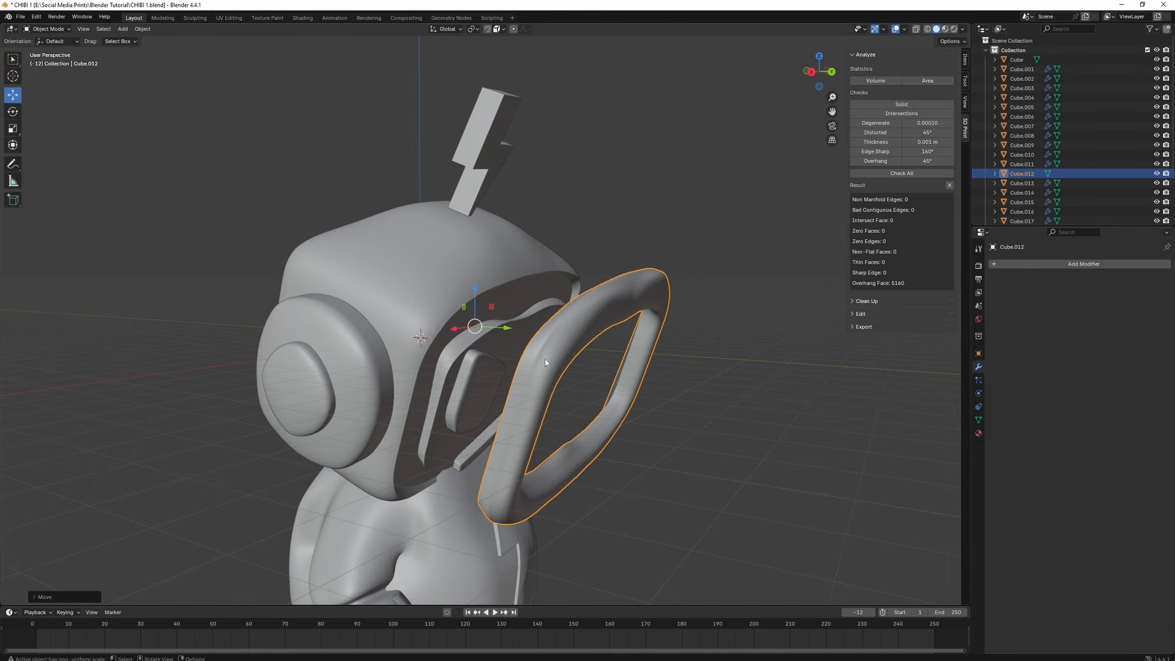
middle_drag(497, 328, 417, 367)
click(543, 306)
middle_drag(545, 325, 549, 334)
scroll(548, 334, up, 5)
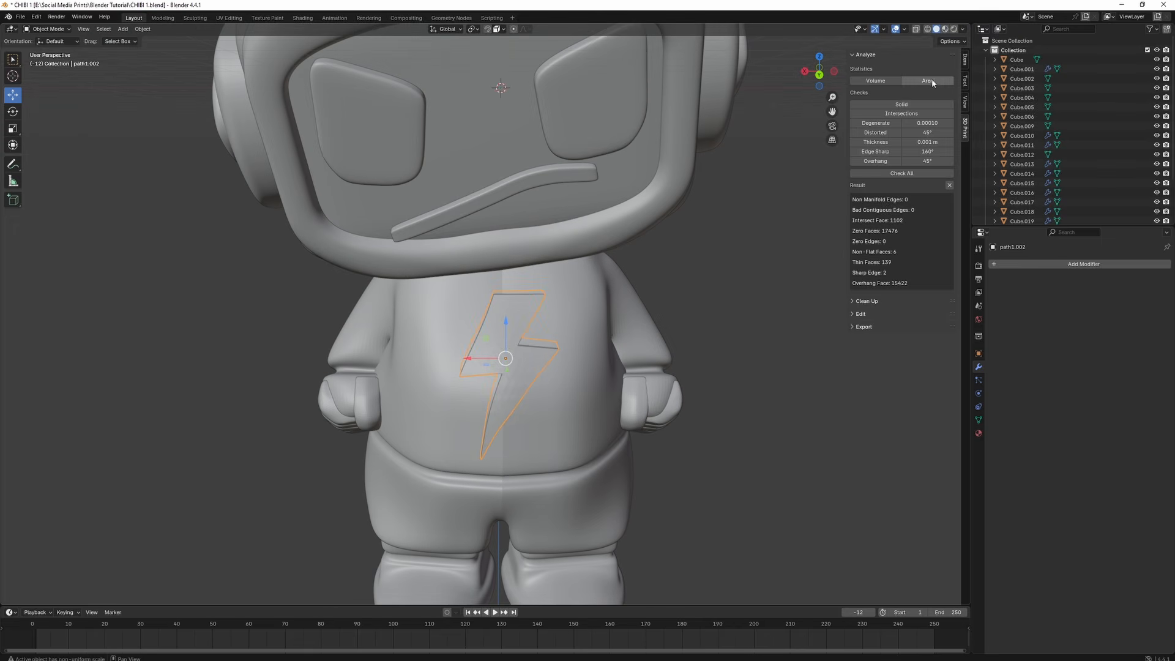
- Move the lightning bolt path1.002 out of the chest along Y, well in front of the torso
click(965, 60)
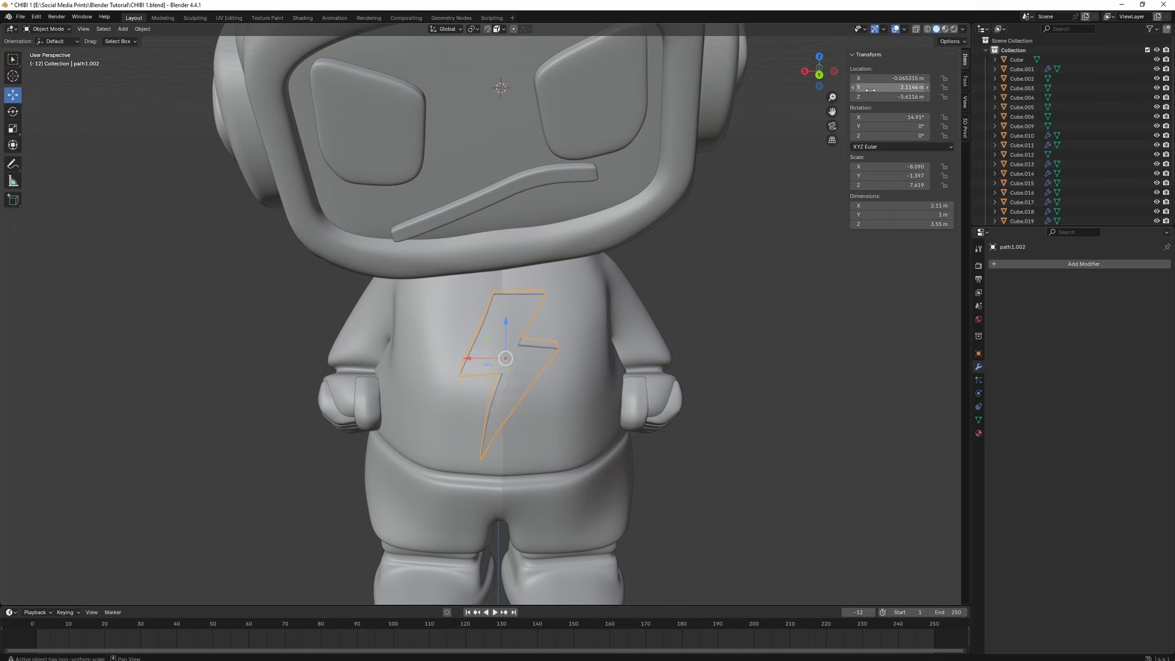
middle_drag(409, 329, 534, 333)
drag(545, 347, 949, 350)
- Select the torso Cube.009, switch it to Sculpt Mode and choose the Smooth brush
click(509, 356)
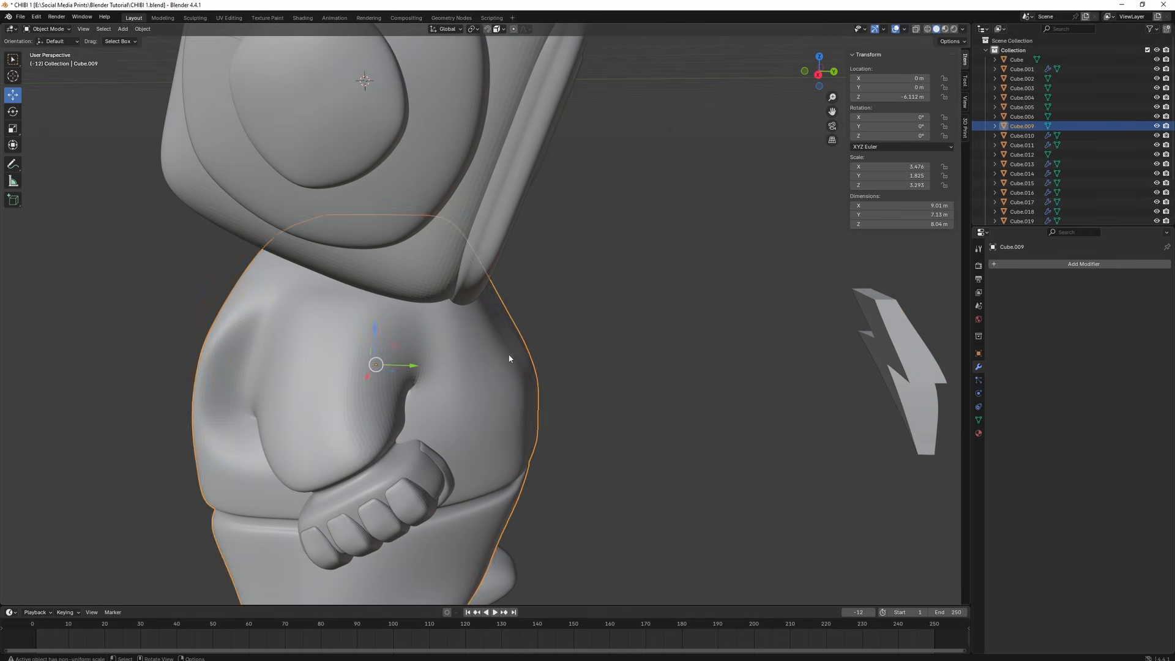
middle_drag(509, 356, 390, 349)
scroll(527, 348, up, 4)
mouse_move(516, 350)
middle_down()
mouse_move(513, 257)
mouse_move(465, 245)
middle_up()
click(48, 29)
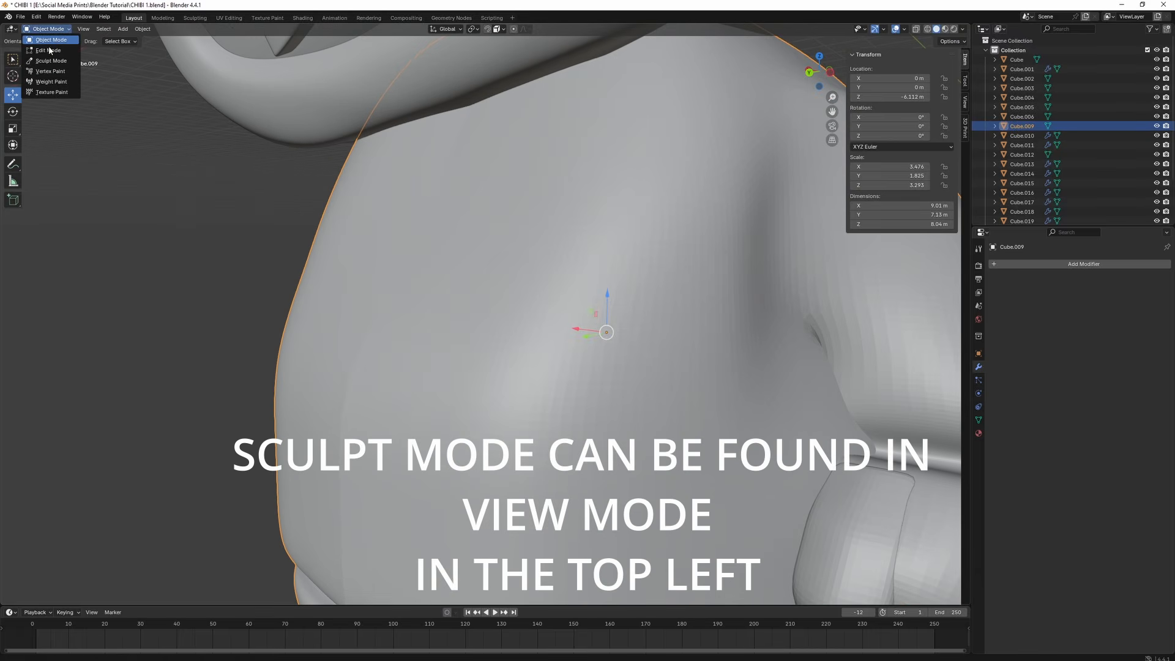
click(51, 61)
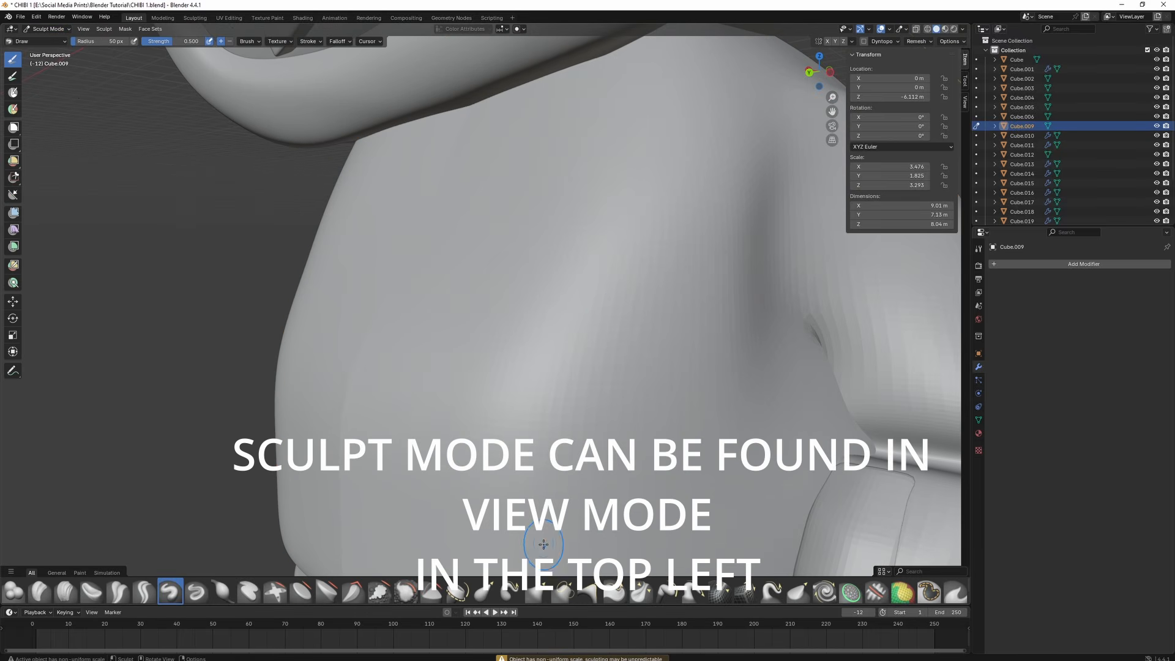
click(414, 590)
- Smooth the uneven surface on the front of the torso Cube.009 with the Smooth brush and inspect it down to the legs
mouse_move(419, 250)
middle_down()
mouse_move(480, 320)
mouse_move(502, 320)
middle_up()
key(shift+z)
key(shift+z)
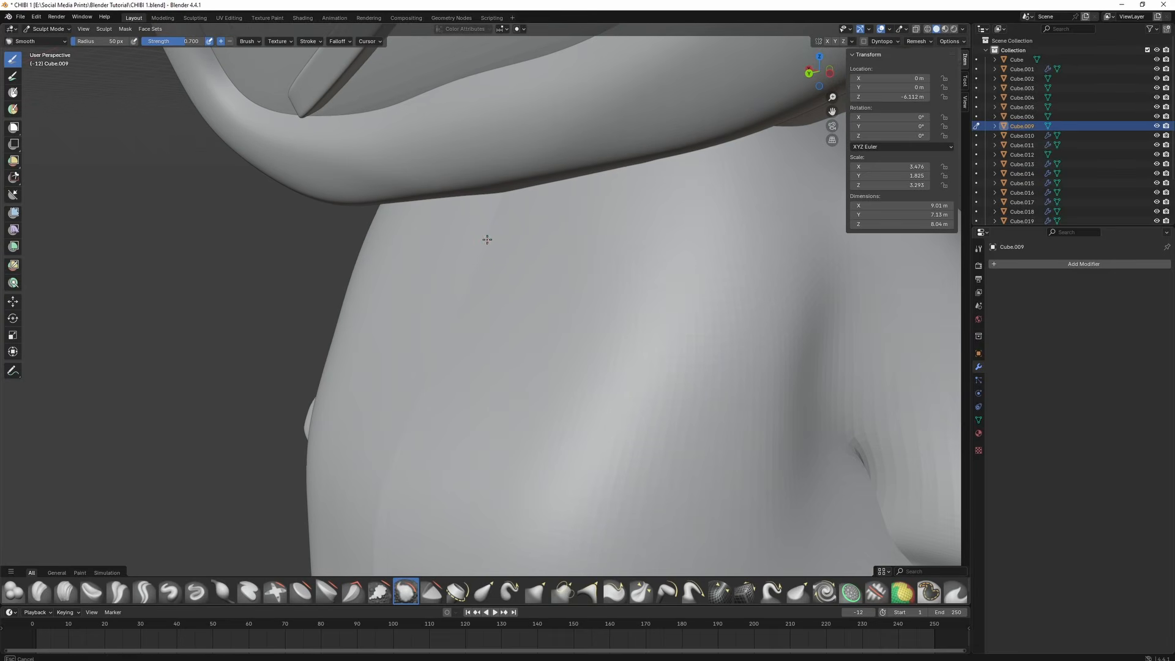
mouse_move(469, 343)
middle_down()
mouse_move(428, 388)
mouse_move(478, 298)
middle_up()
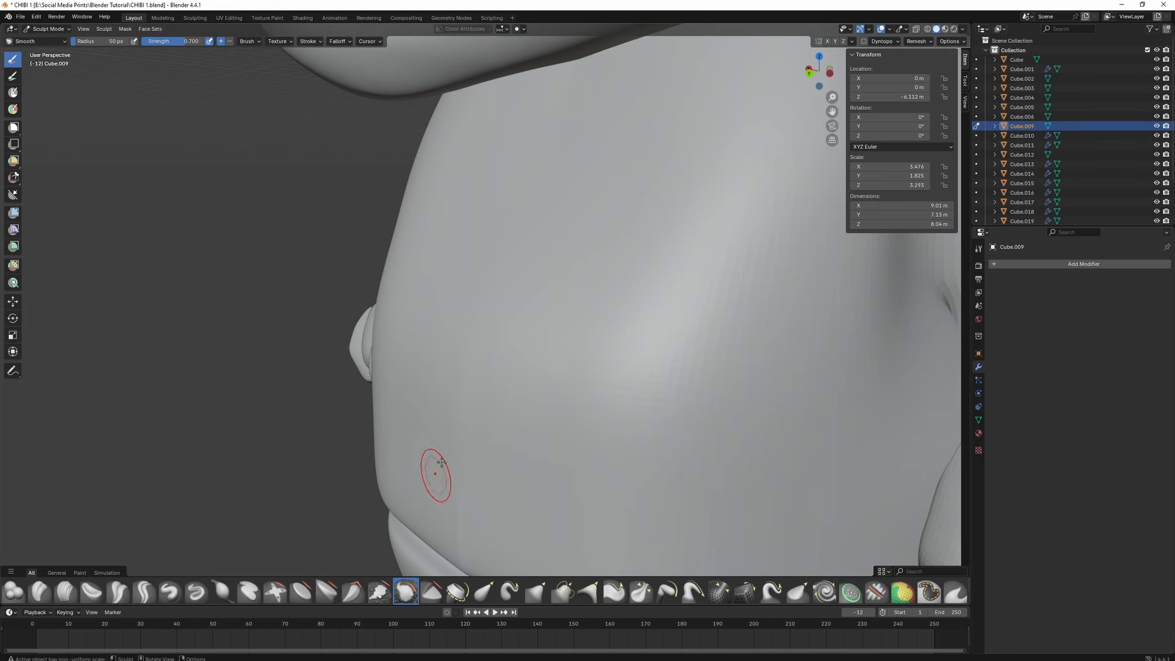
middle_drag(435, 472, 475, 300)
middle_drag(476, 431, 498, 407)
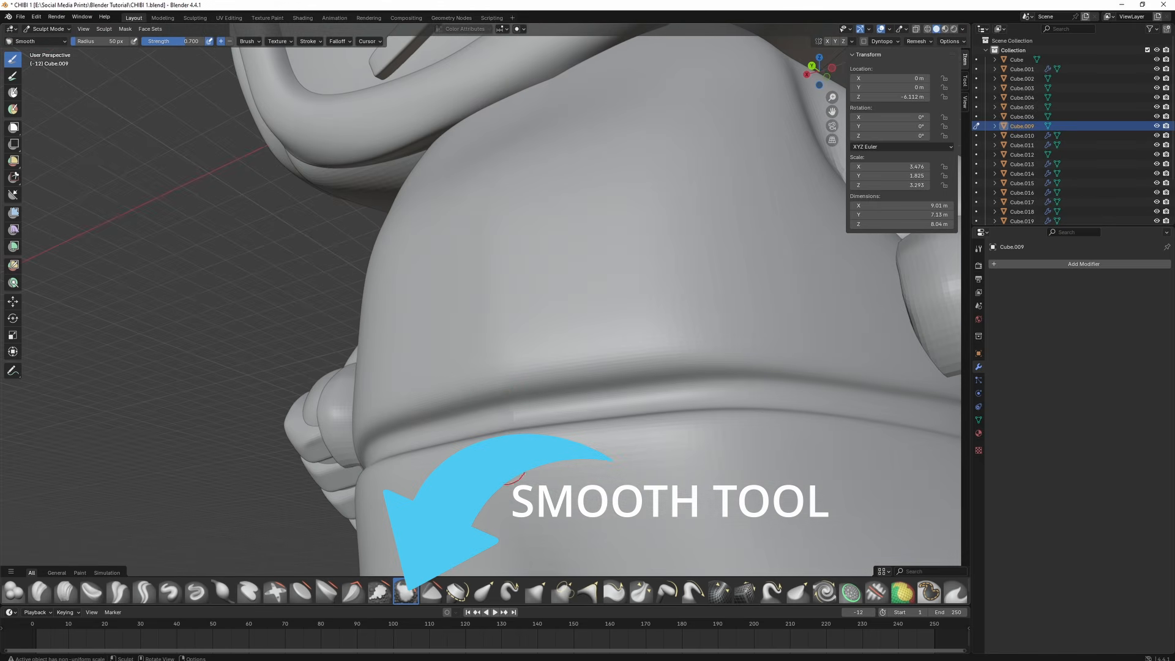
scroll(490, 346, down, 3)
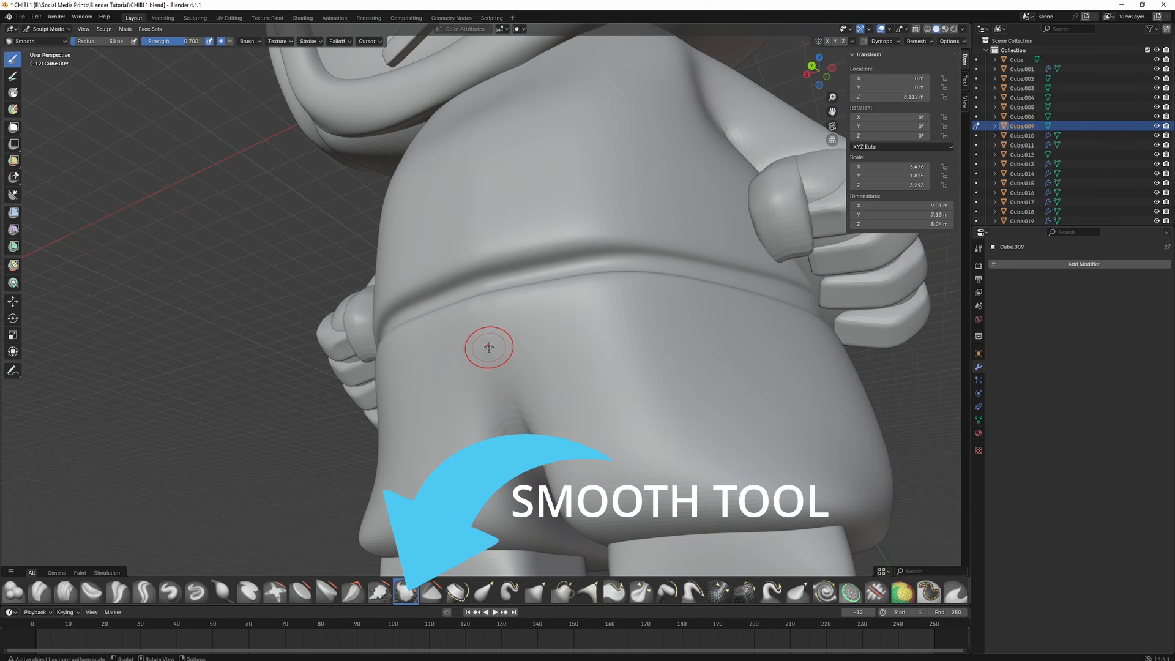
middle_drag(506, 414, 533, 375)
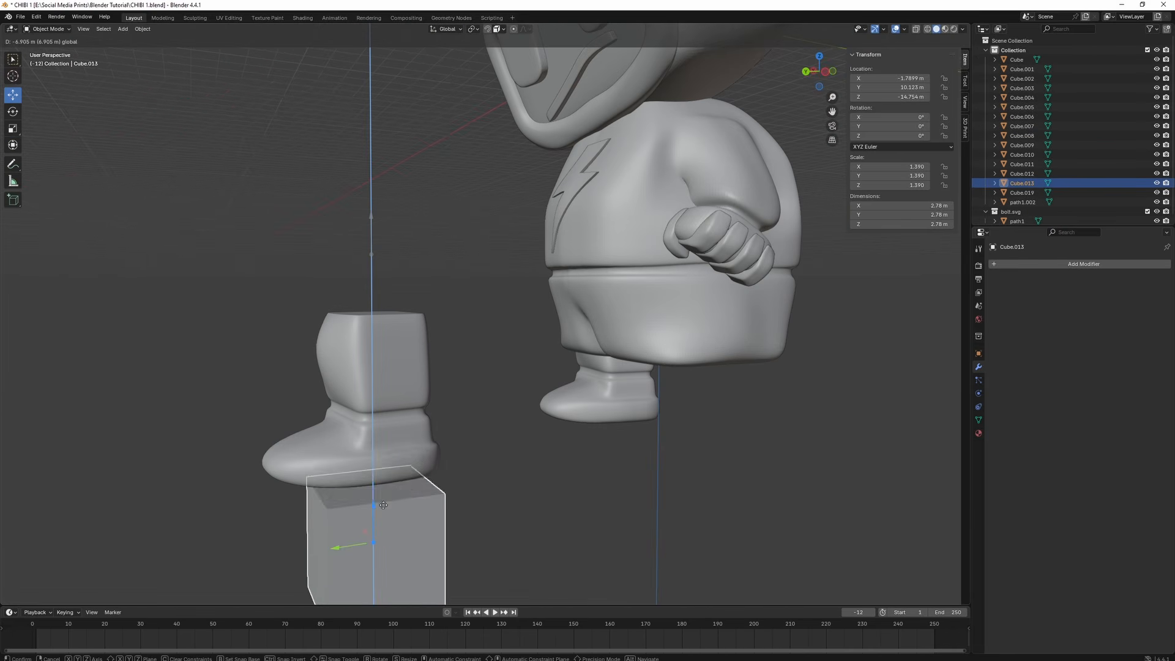
- Scale the cube Cube.013 up to about 3.95 m and position it along Z so its top overlaps the shoe's sole
drag(383, 505, 383, 475)
middle_drag(383, 475, 483, 470)
key(s)
click(695, 486)
middle_drag(695, 486, 374, 476)
drag(373, 475, 374, 503)
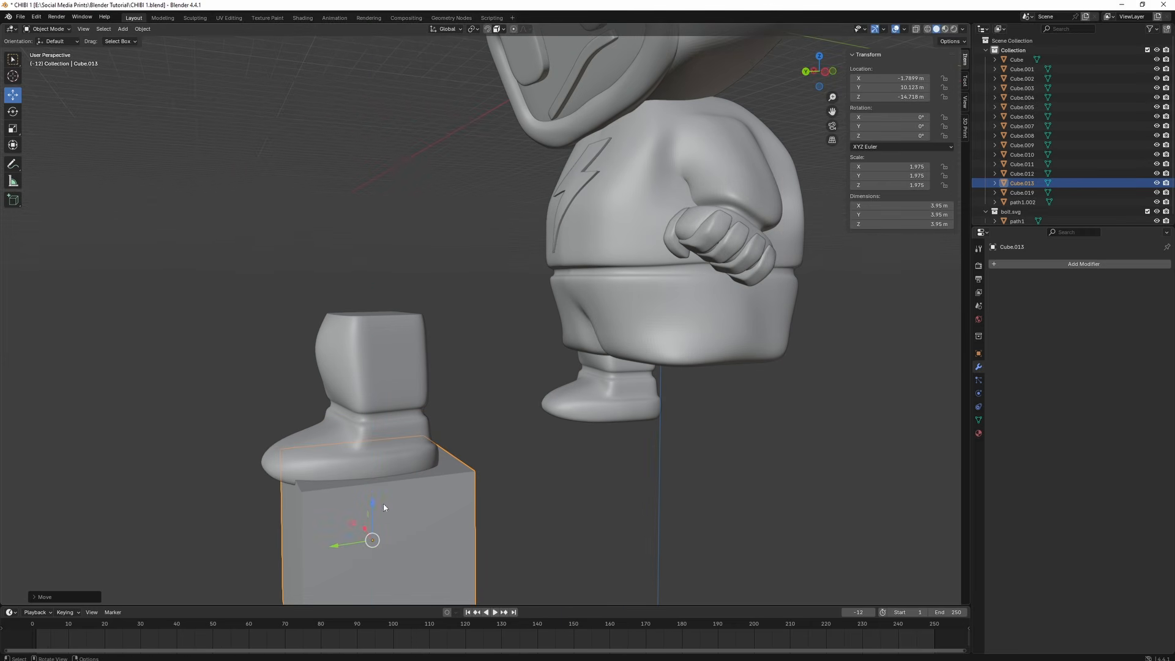
- Stretch the cube Cube.013 along Y to about 6.8 m so it extends past the whole shoe
key(g)
key(y)
click(506, 500)
middle_drag(432, 459, 469, 468)
- Add a Boolean Difference modifier to the foot Cube.011 with the cube Cube.013 as its object
click(439, 387)
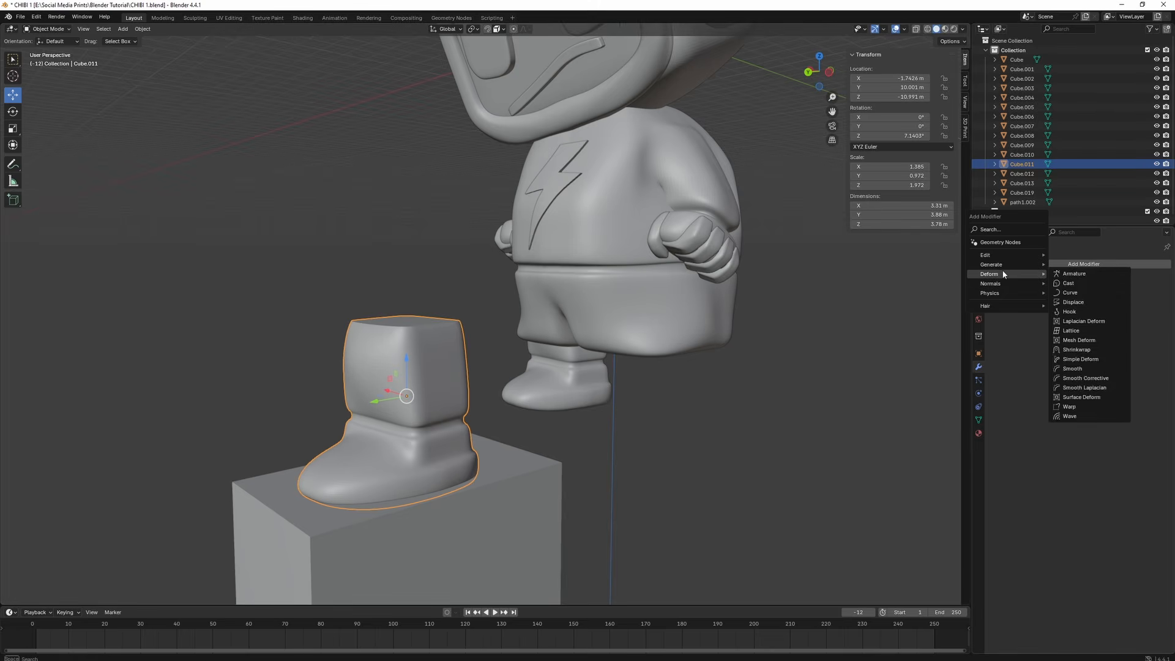
mouse_move(1003, 264)
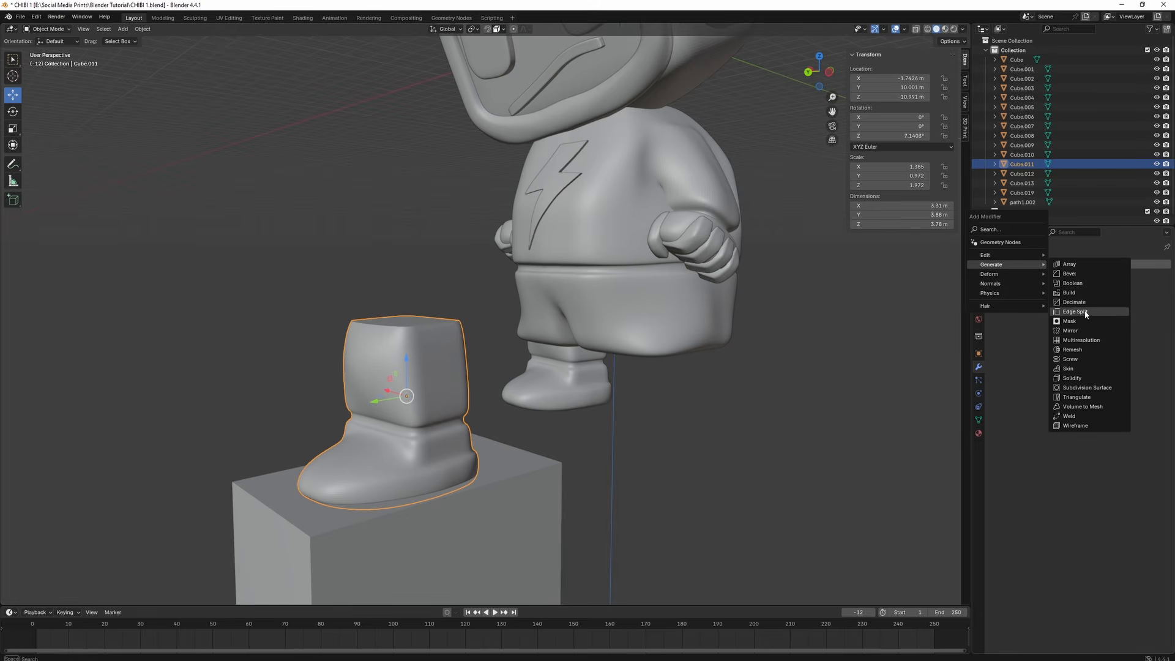
click(1078, 284)
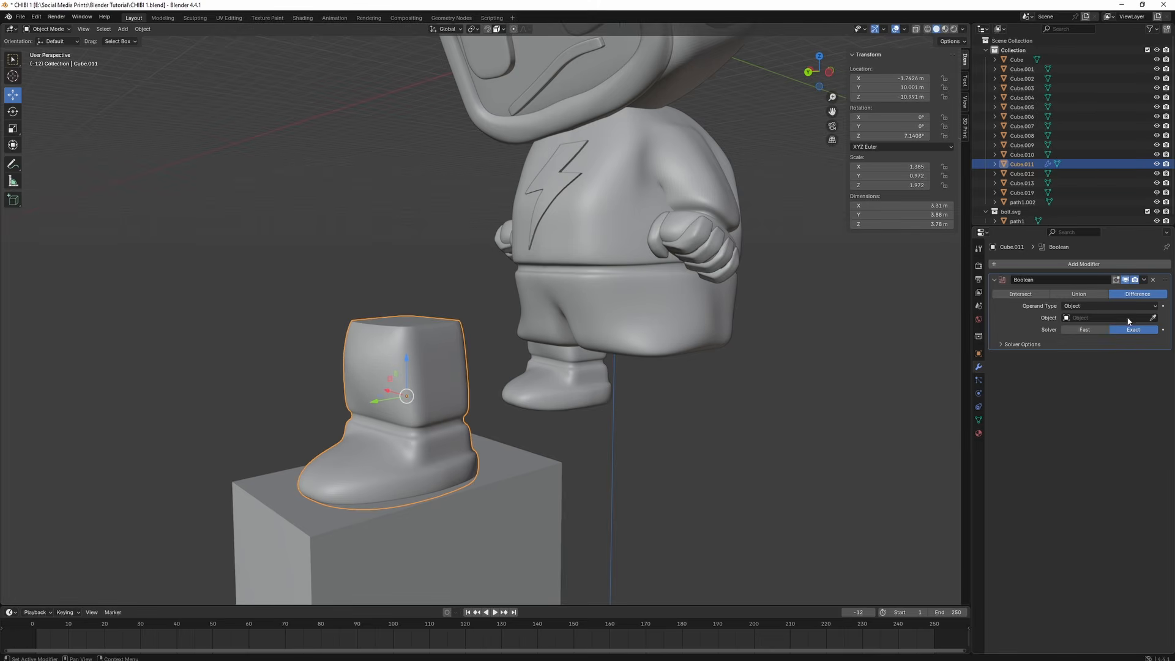
click(487, 520)
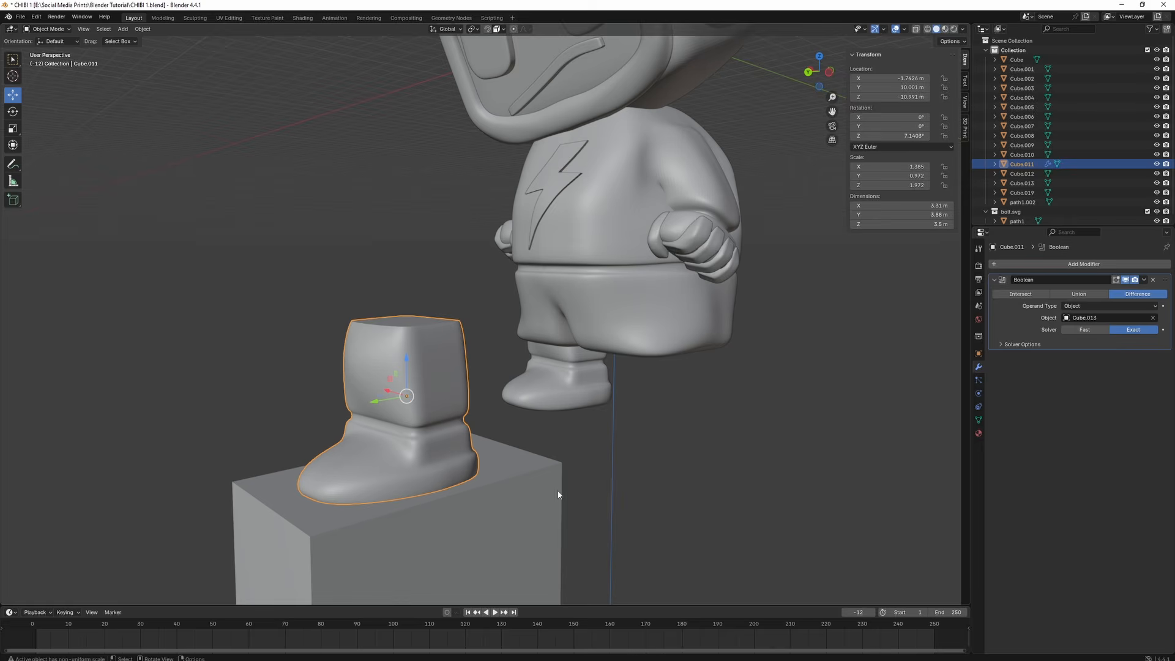
- Apply the foot's Boolean modifier and delete the cutting cube Cube.013 to inspect the flattened sole
click(1132, 290)
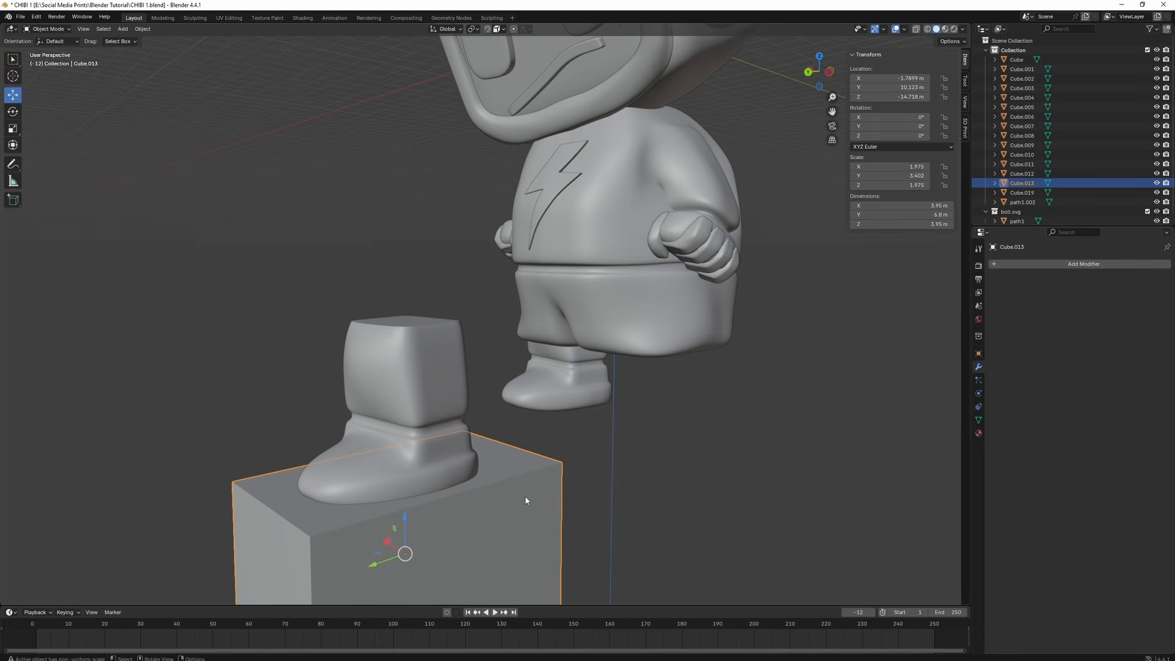
key(Delete)
click(420, 487)
middle_drag(420, 487, 653, 361)
key(Delete)
key(ctrl+z)
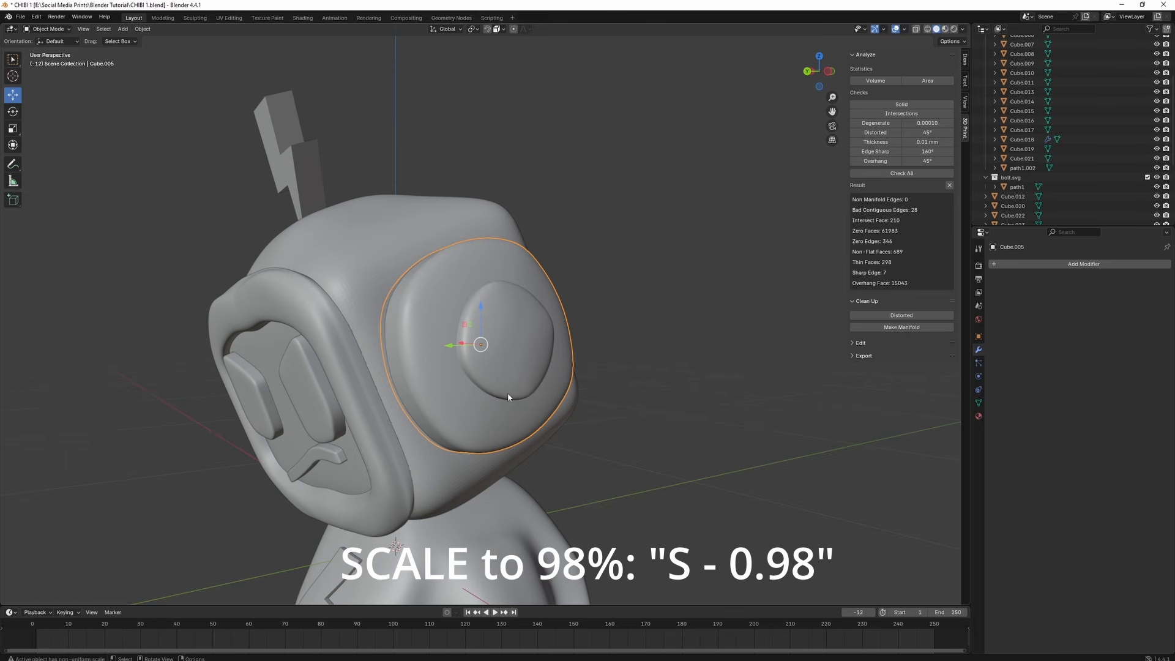
- Scale the outer ear piece Cube.005 on the side of the head to 0.98
text(s)
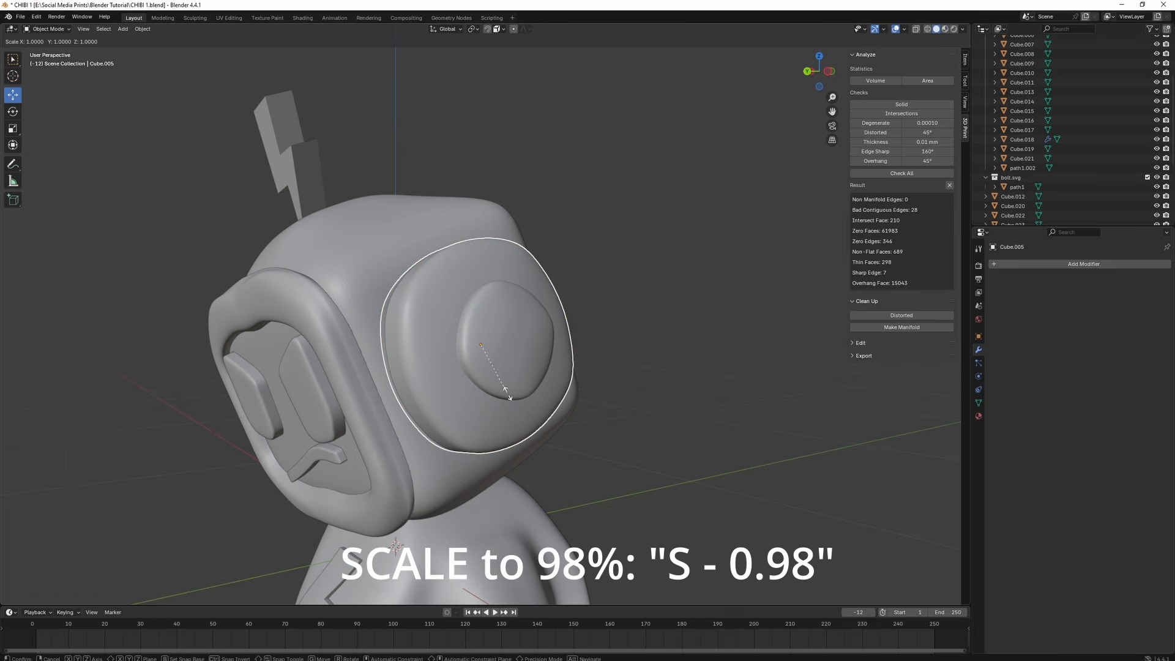
text(0.9)
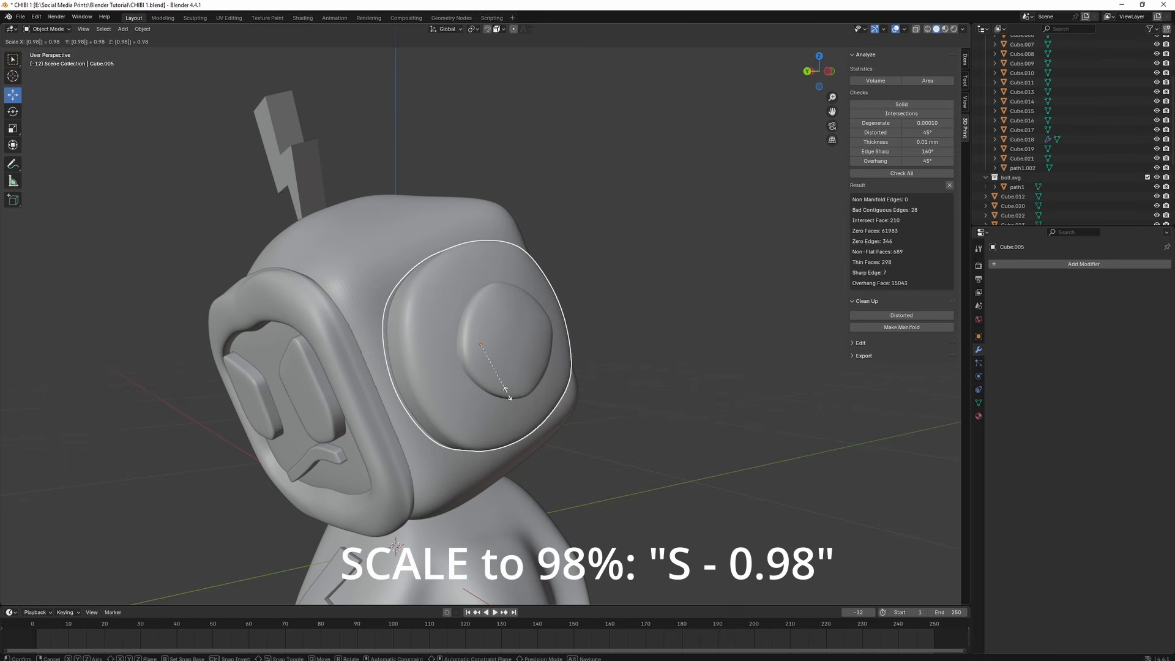
key(Return)
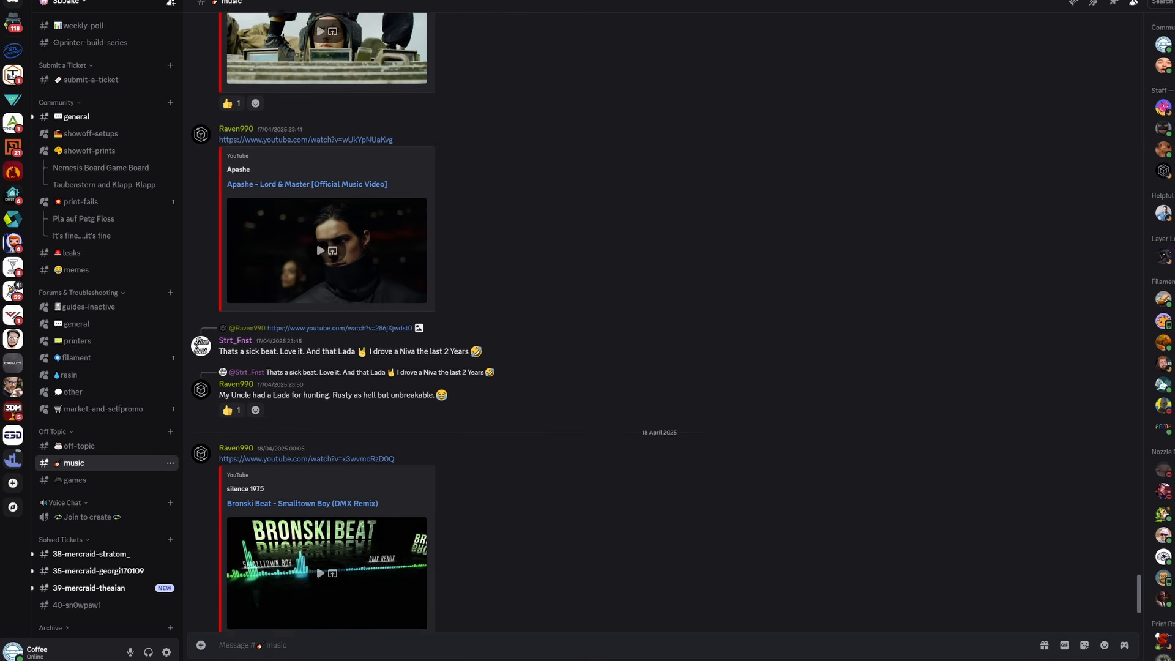
- In Discord, browse older posts in the music channel and open the print-fails post "It's fine....it's fine"
scroll(327, 319, up, 5)
scroll(326, 318, up, 10)
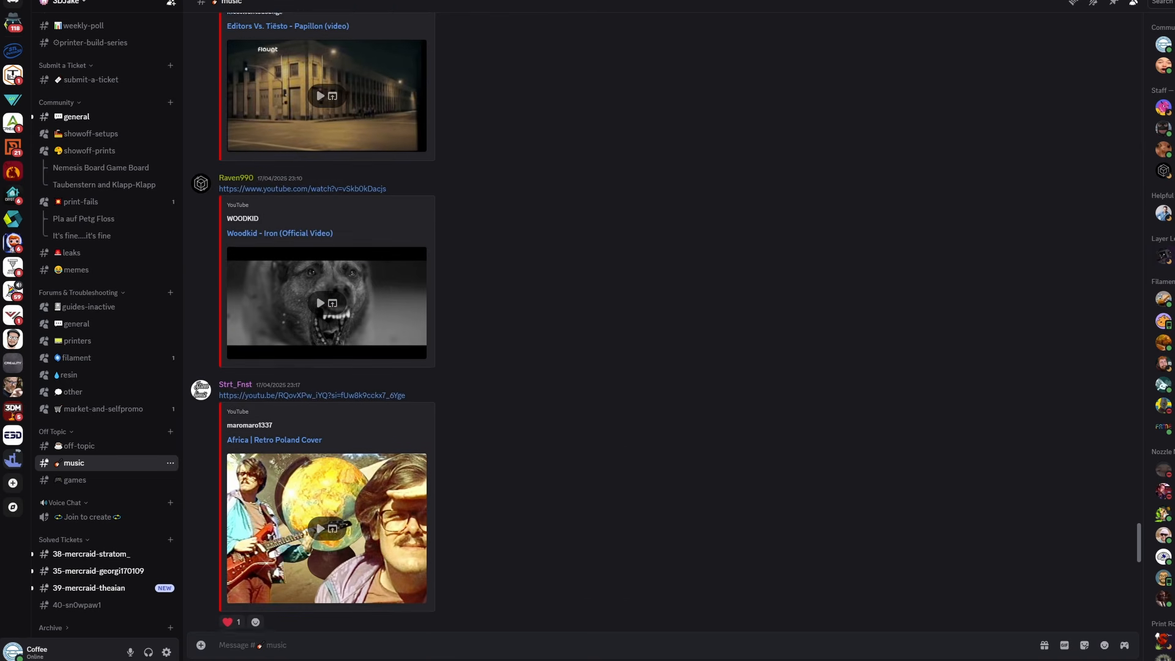
scroll(326, 318, up, 10)
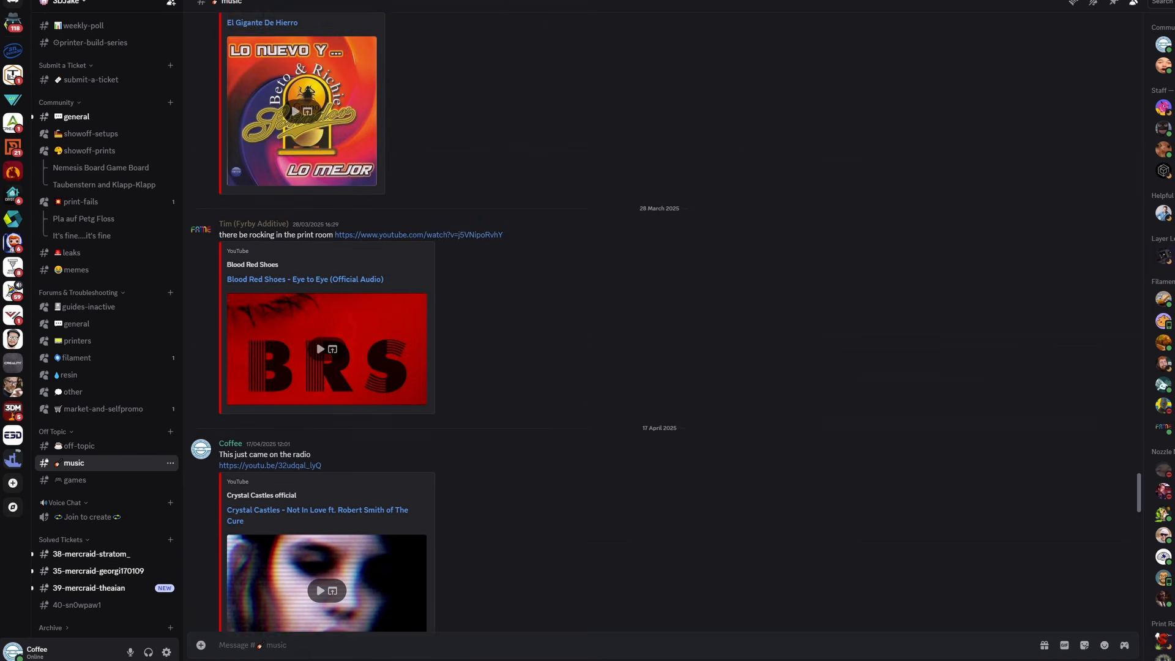
click(80, 201)
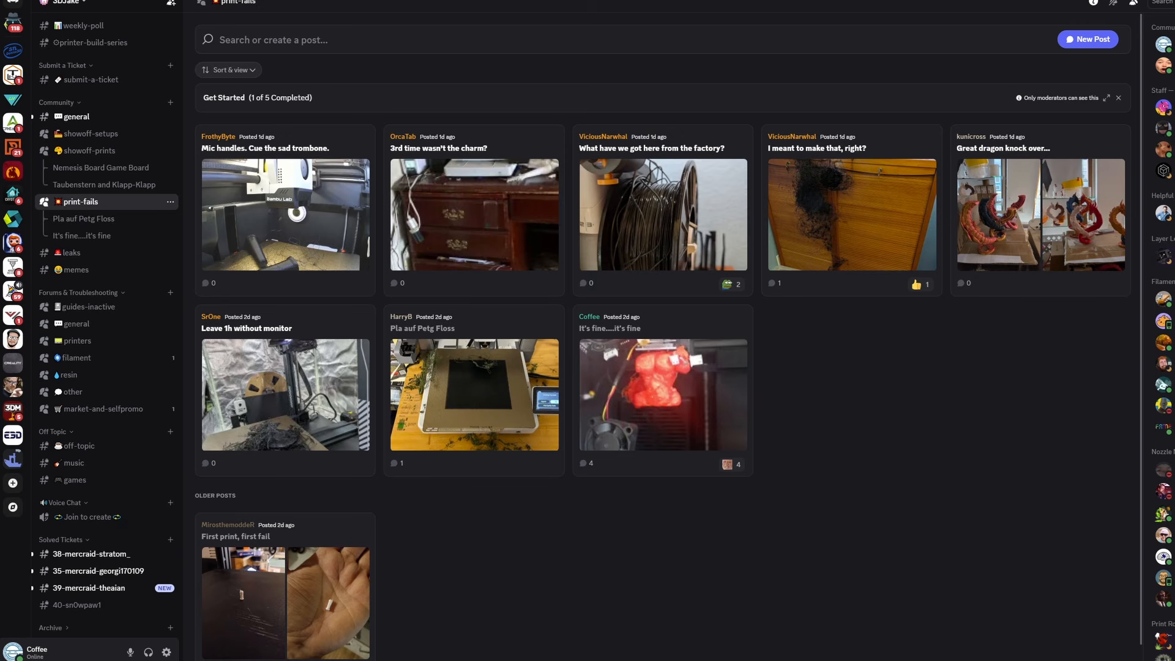
click(663, 391)
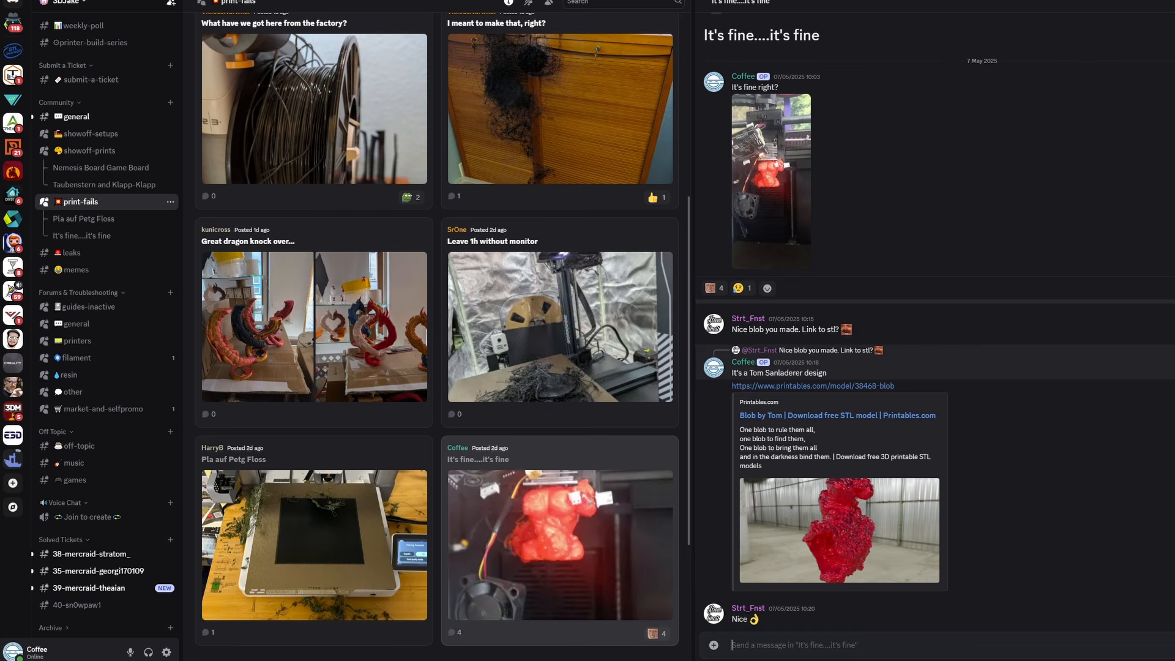